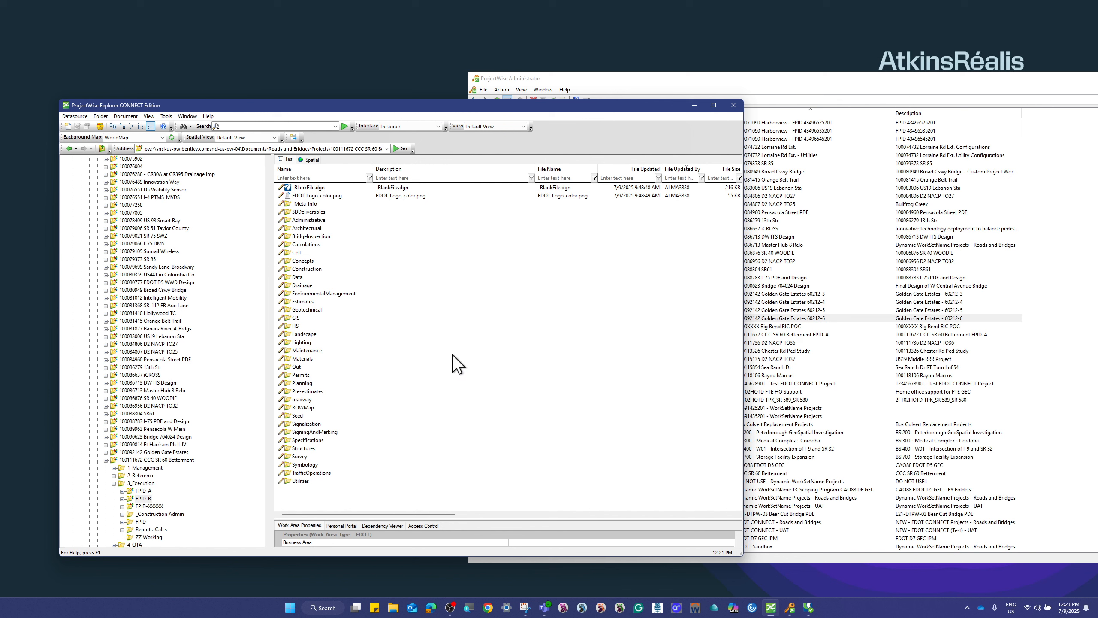
Step: Go up to the project's 3_Execution folder and close the open ProjectWise Administrator window
click(102, 150)
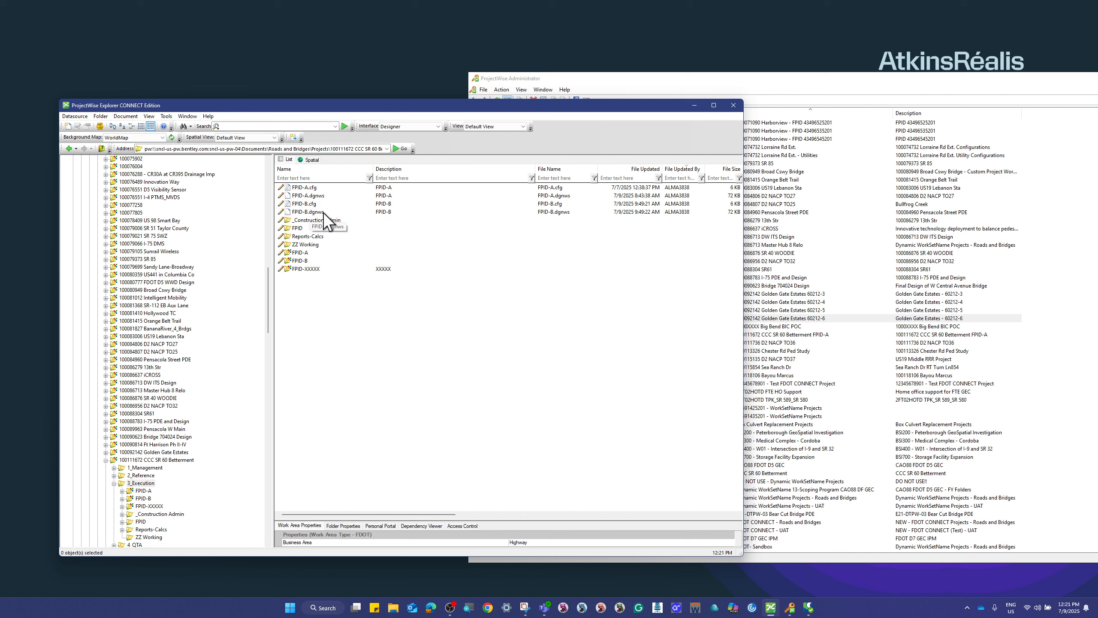
drag(570, 108, 541, 120)
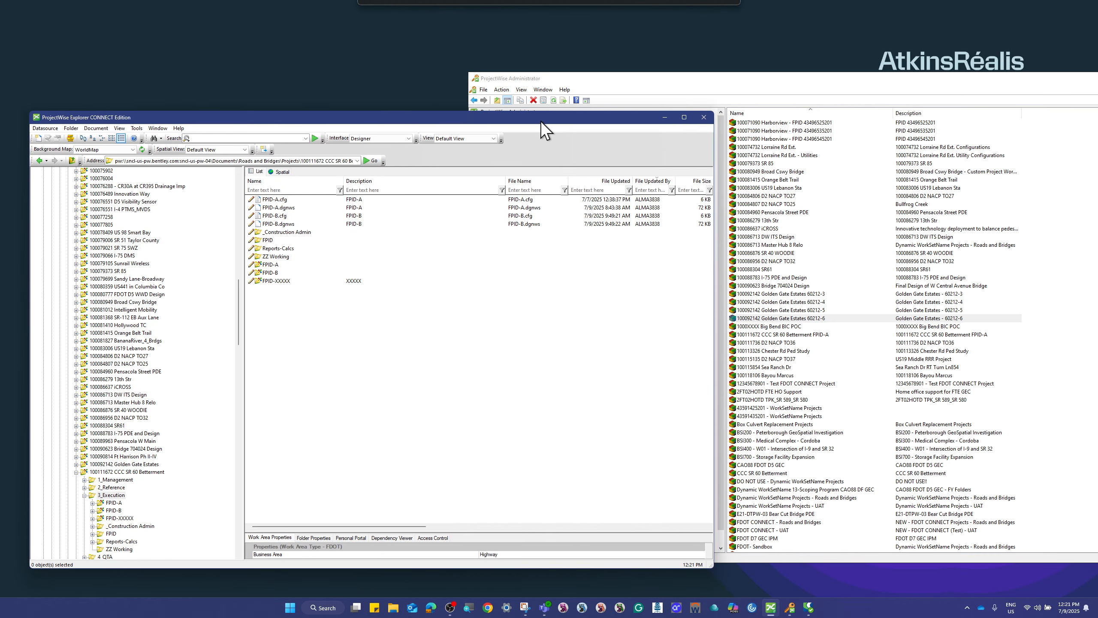
click(651, 80)
drag(660, 80, 505, 90)
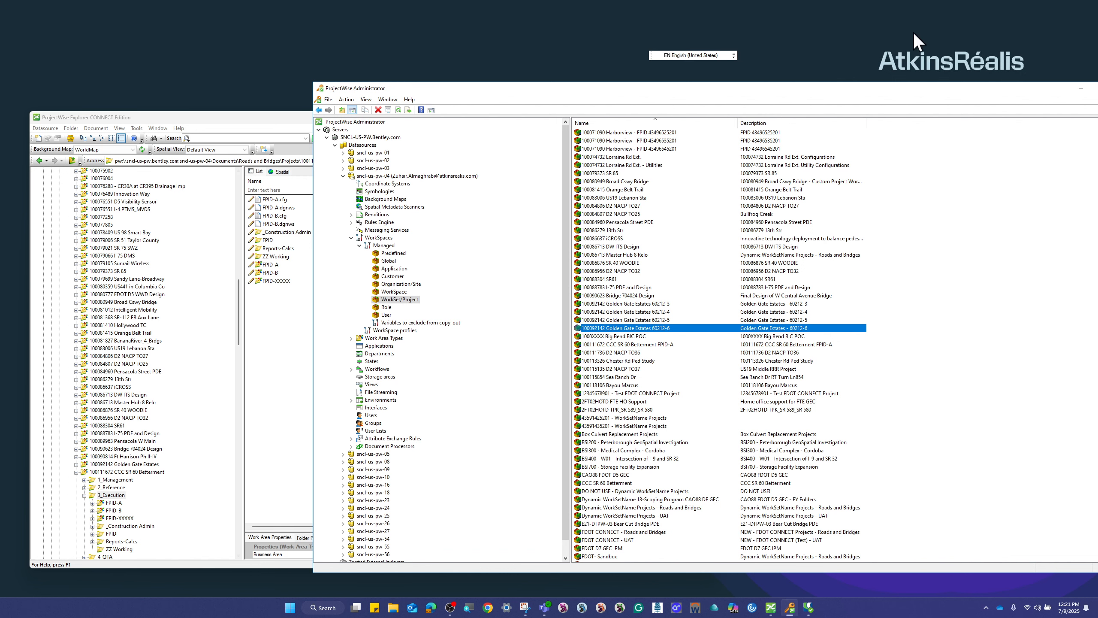
drag(1045, 92, 834, 96)
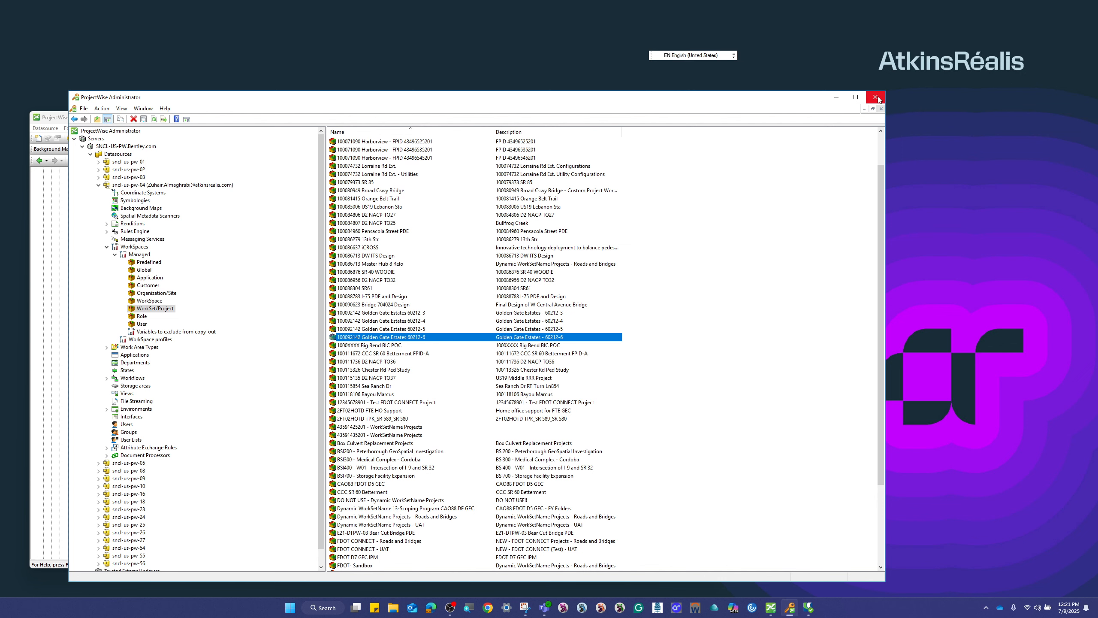
click(877, 96)
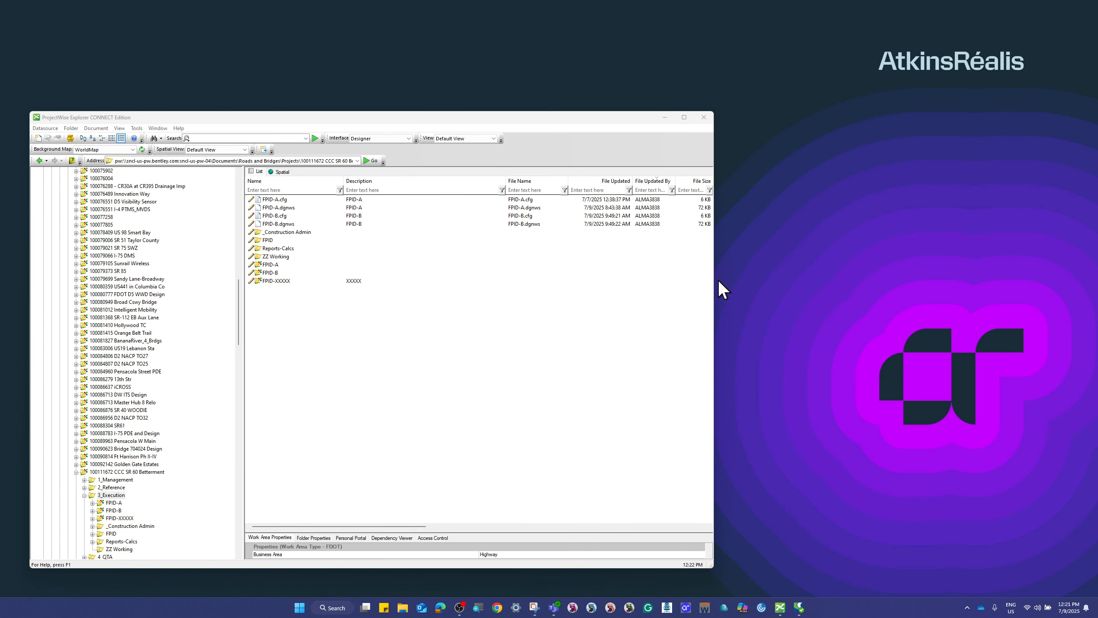
Step: Narrow the ProjectWise Explorer window and launch ProjectWise Administrator 10 from Citrix Workspace
drag(713, 276, 437, 291)
click(762, 607)
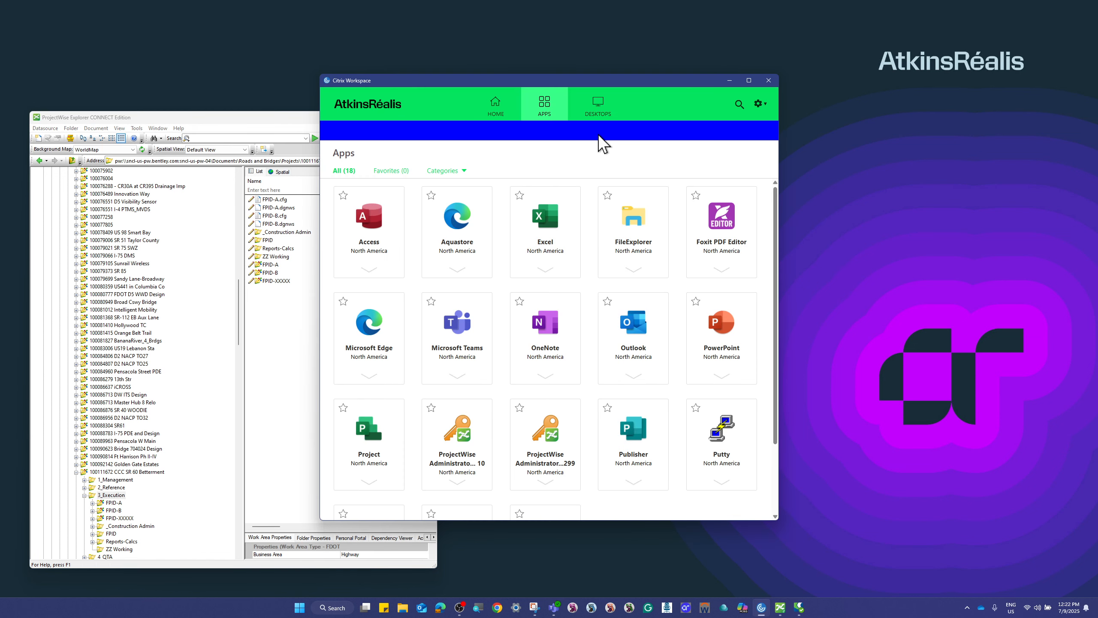
drag(628, 80, 805, 82)
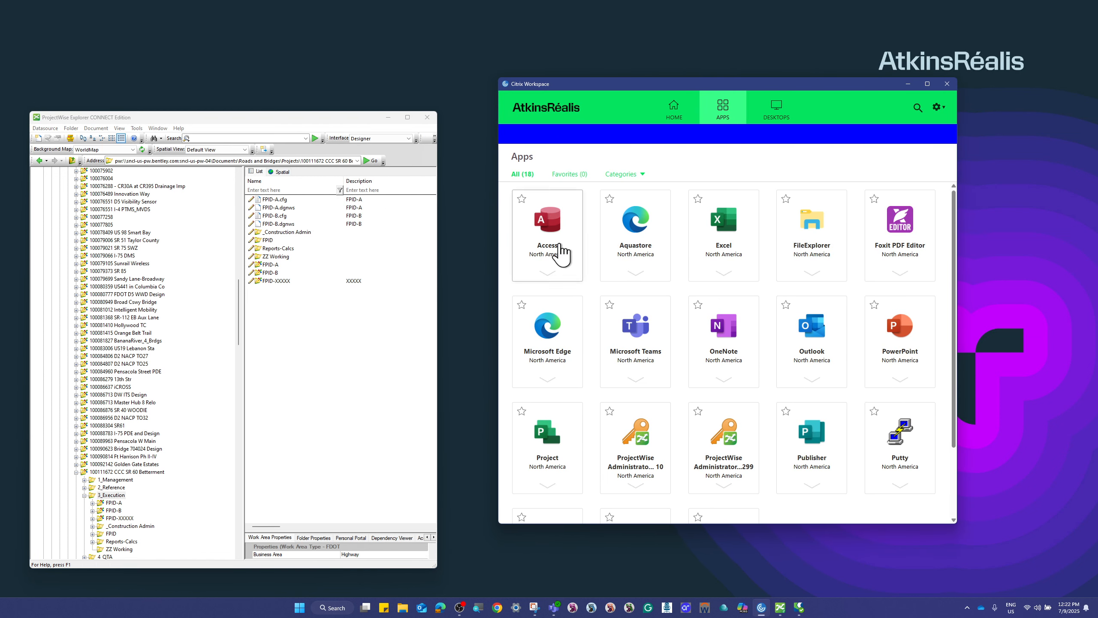
scroll(735, 454, down, 1)
click(636, 390)
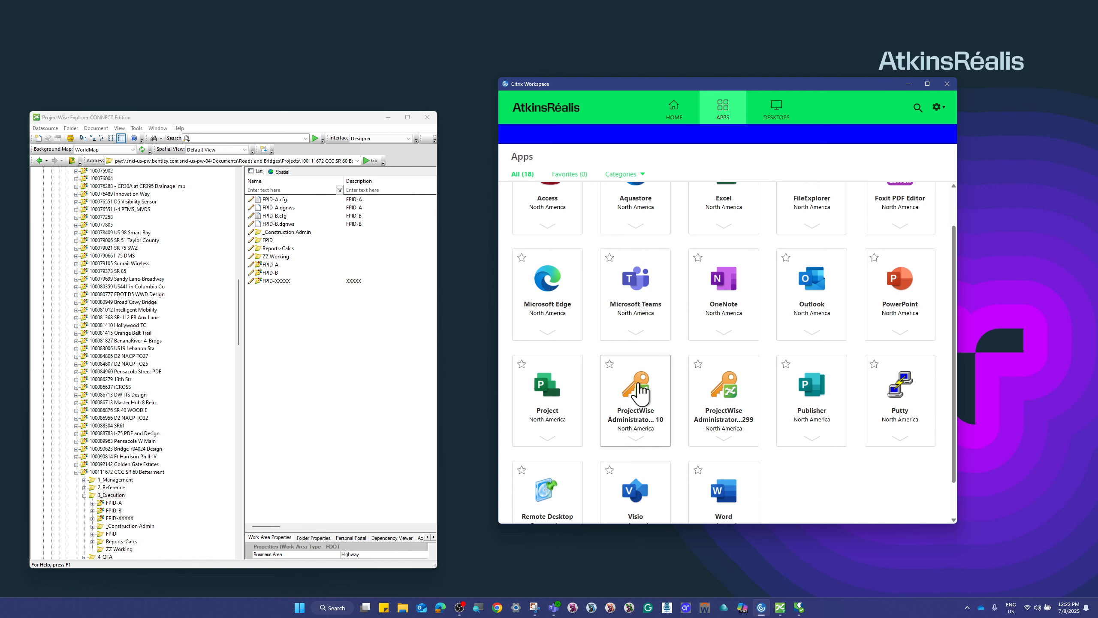
click(909, 84)
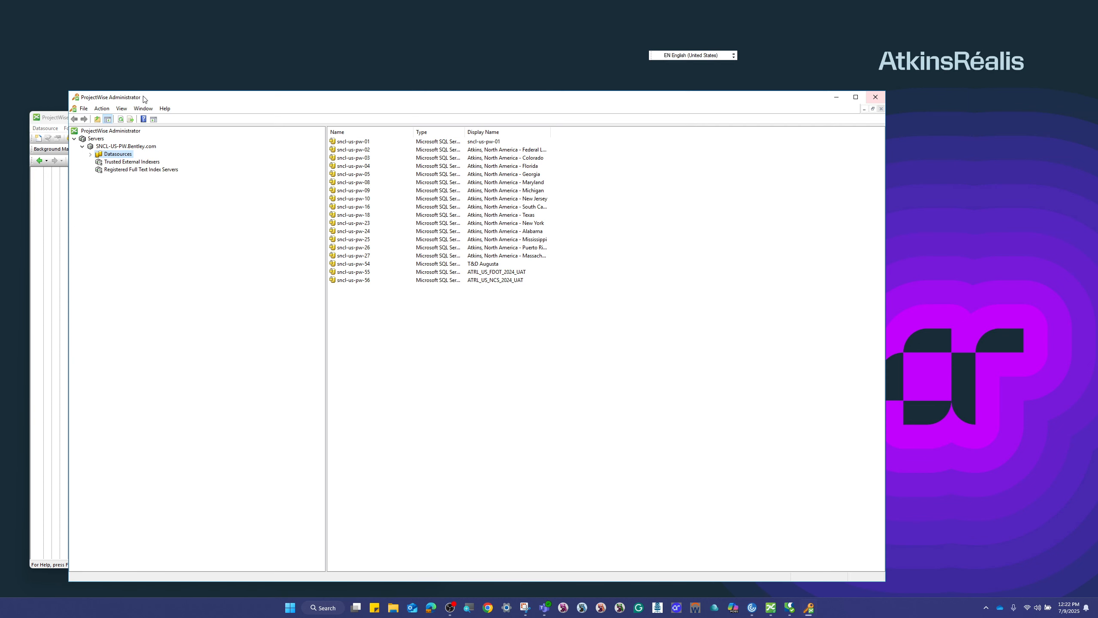
Step: Move ProjectWise Administrator aside and log in to the Florida datasource sncl-us-pw-04 with Bentley IMS authentication
drag(206, 92, 372, 103)
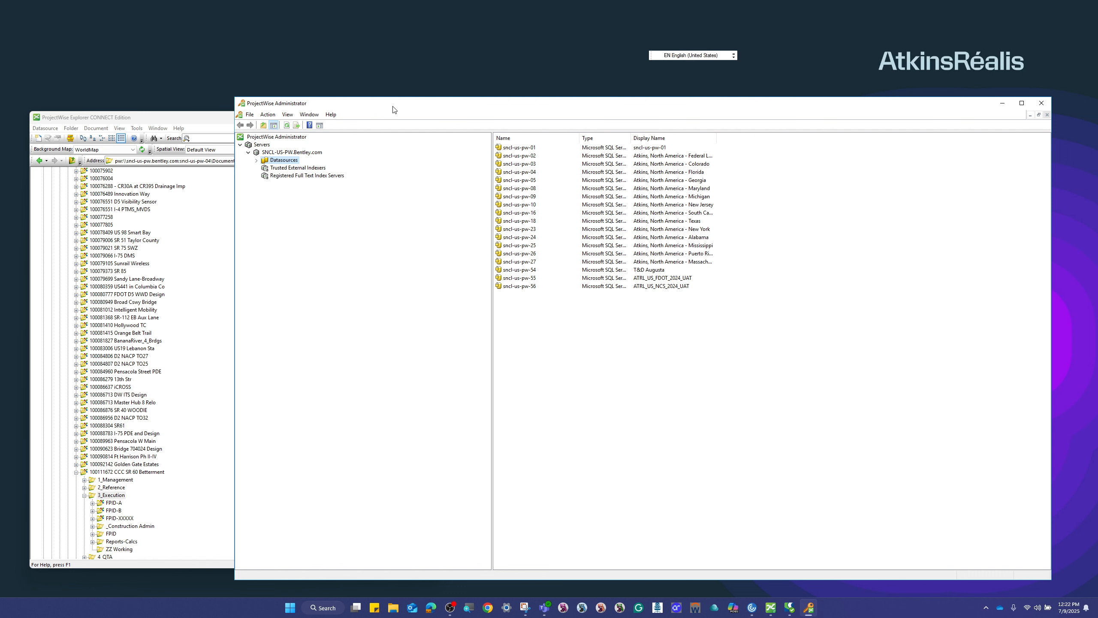
drag(393, 105, 437, 92)
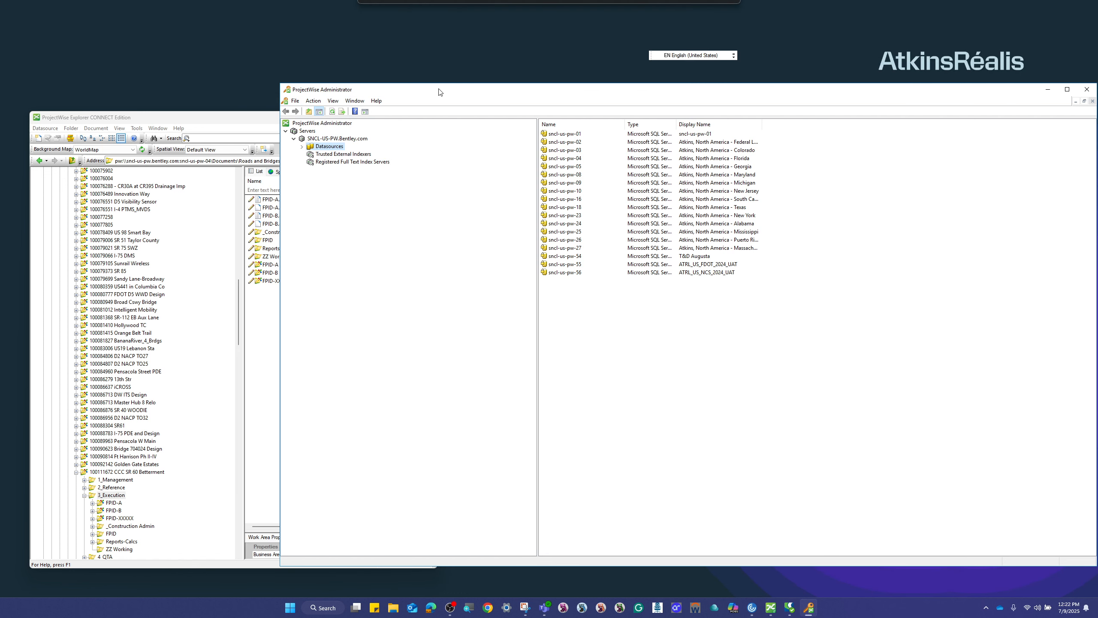
click(589, 159)
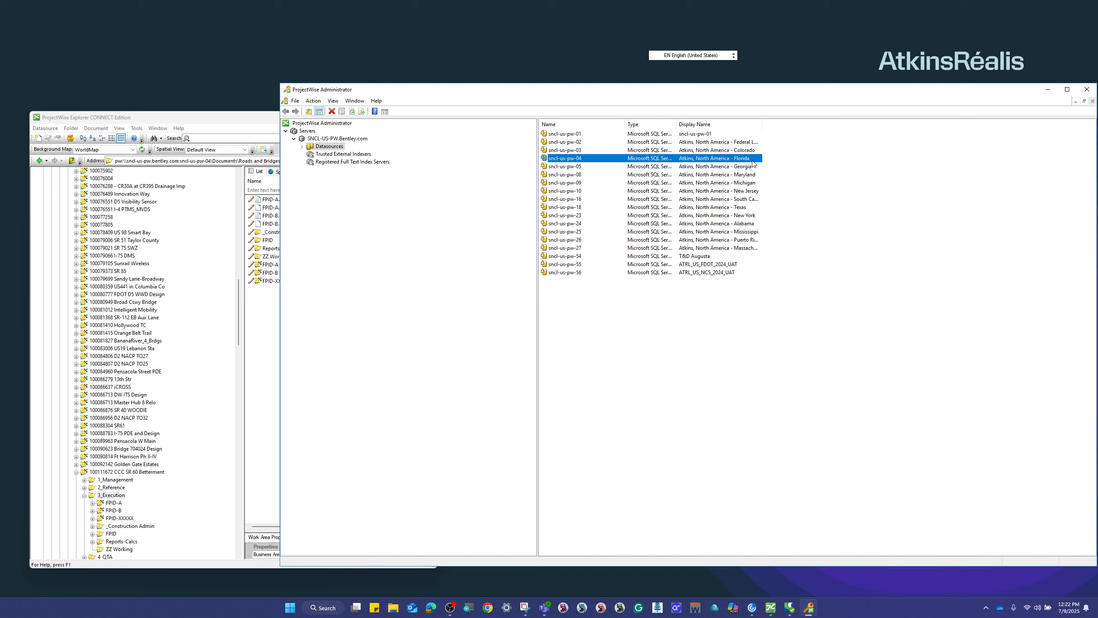
double_click(716, 160)
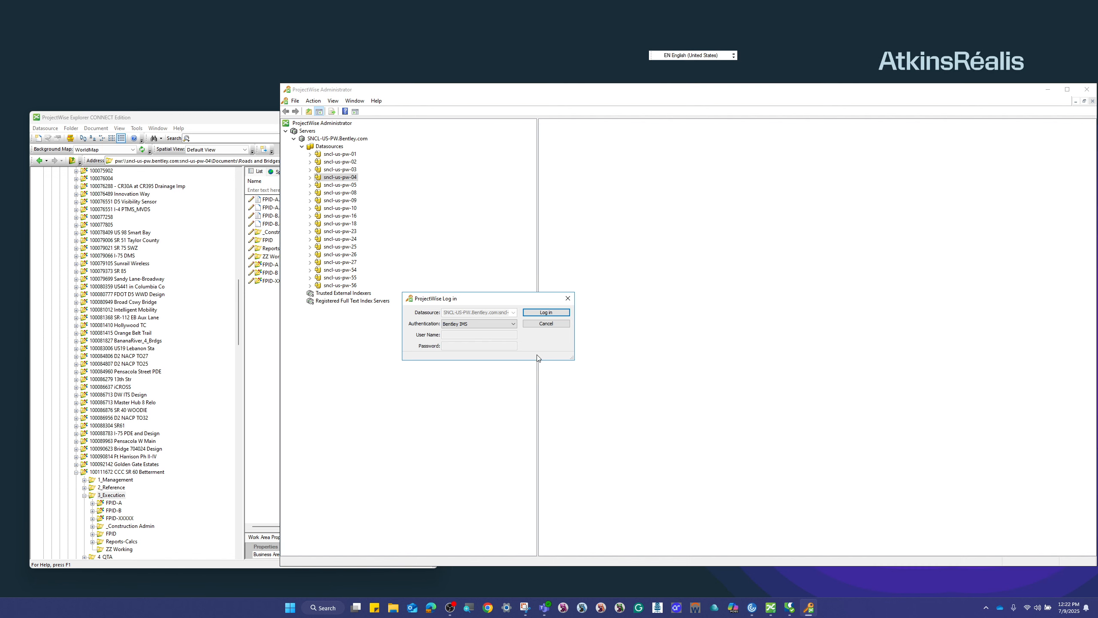
click(537, 315)
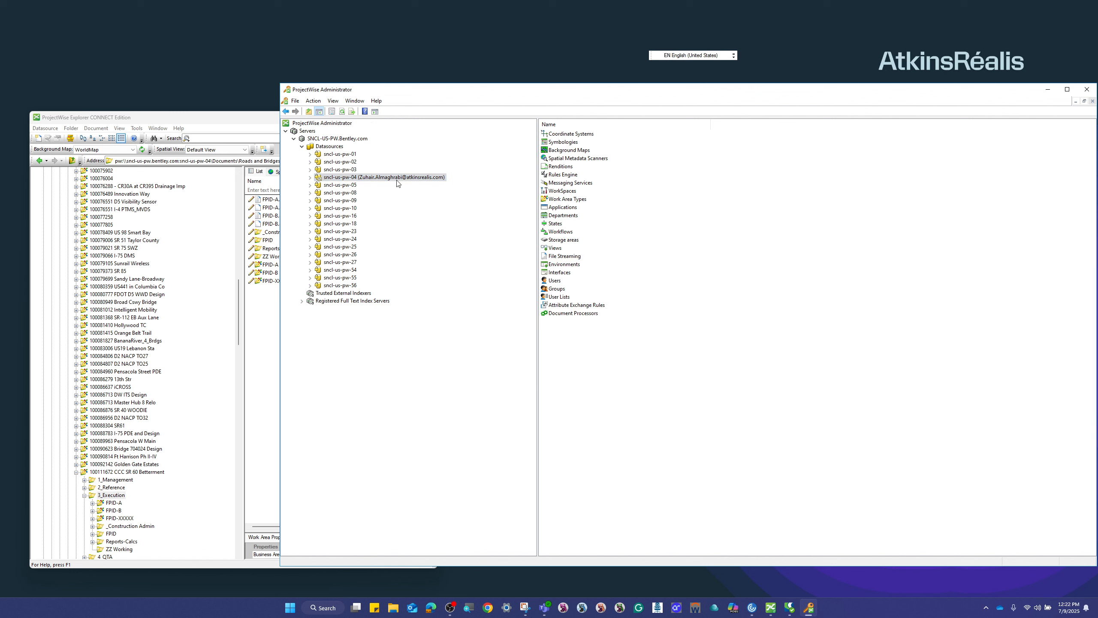
Step: Open the managed WorkSet/Project configuration blocks under WorkSpaces and narrow the administrator window to fit beside ProjectWise Explorer
double_click(574, 194)
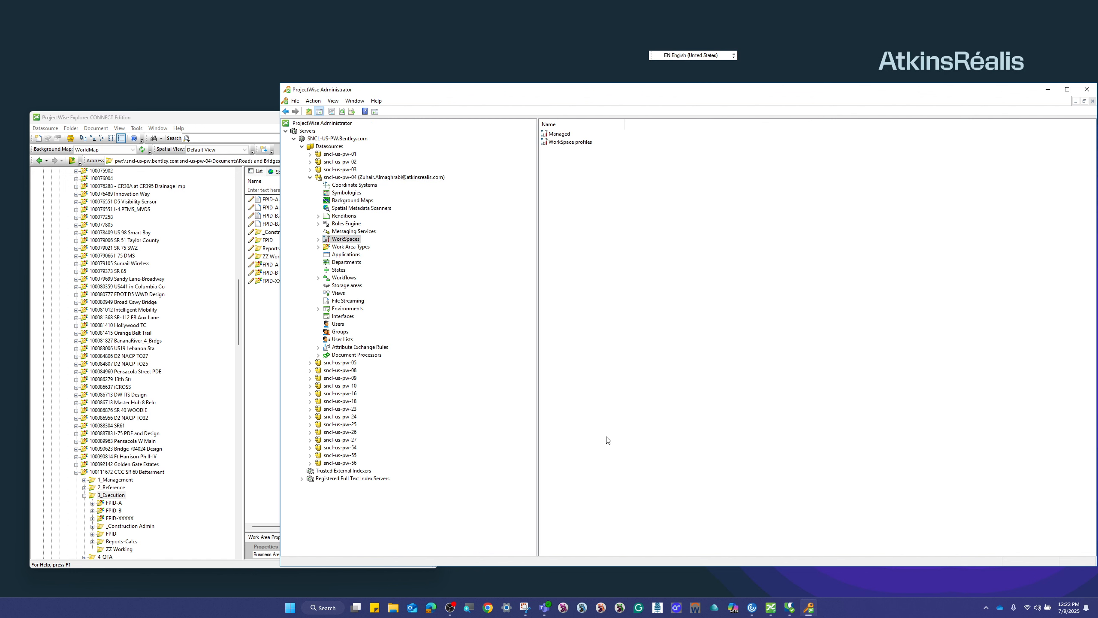
click(319, 239)
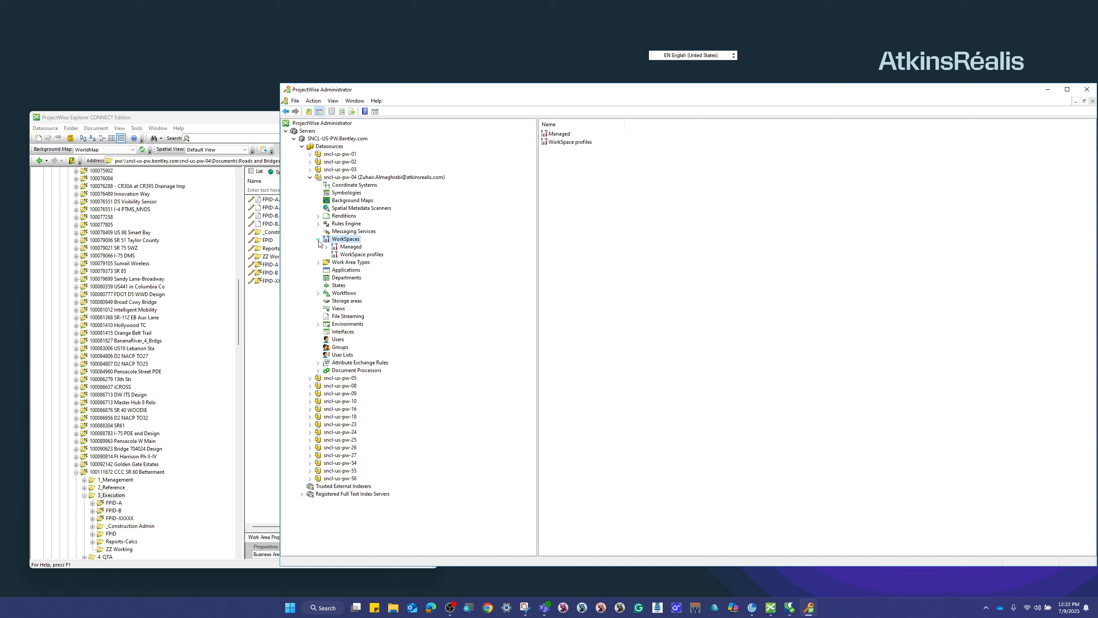
click(351, 247)
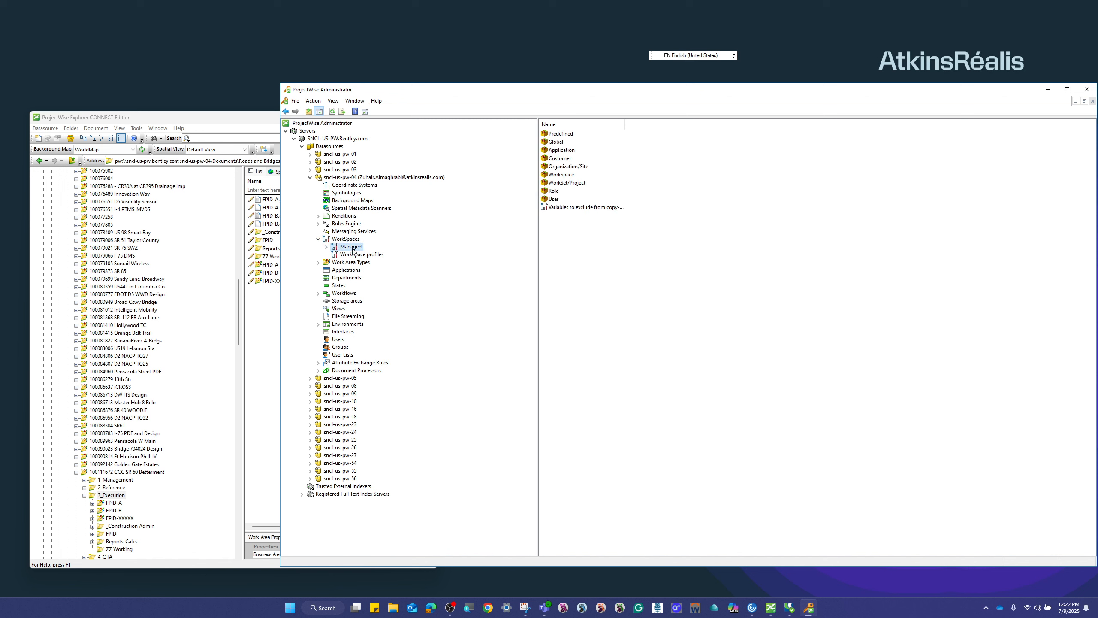
double_click(345, 247)
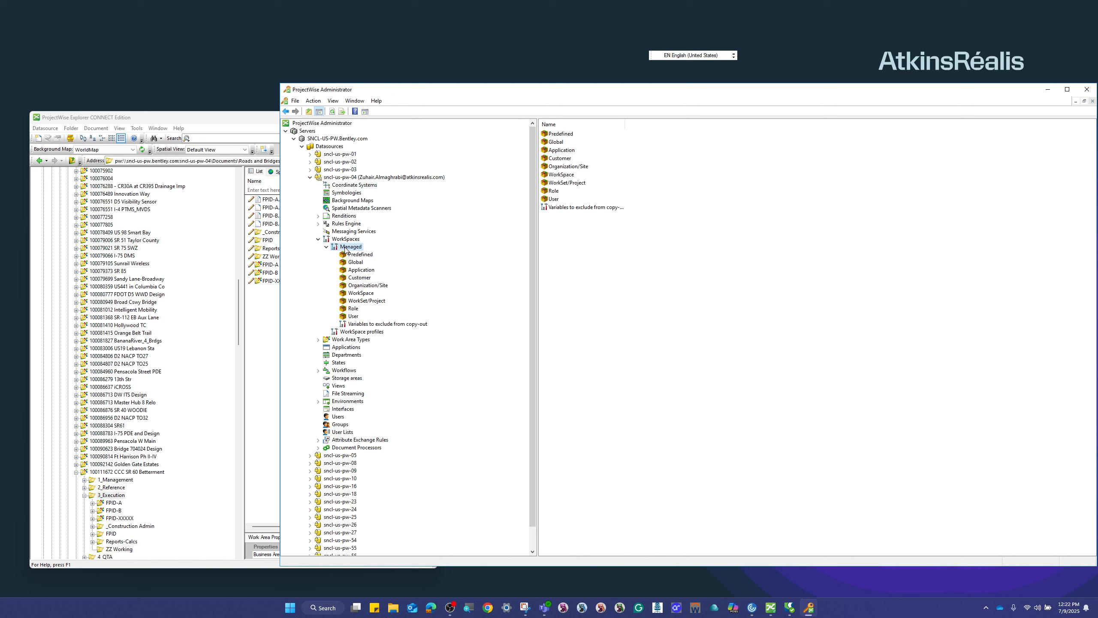
click(374, 303)
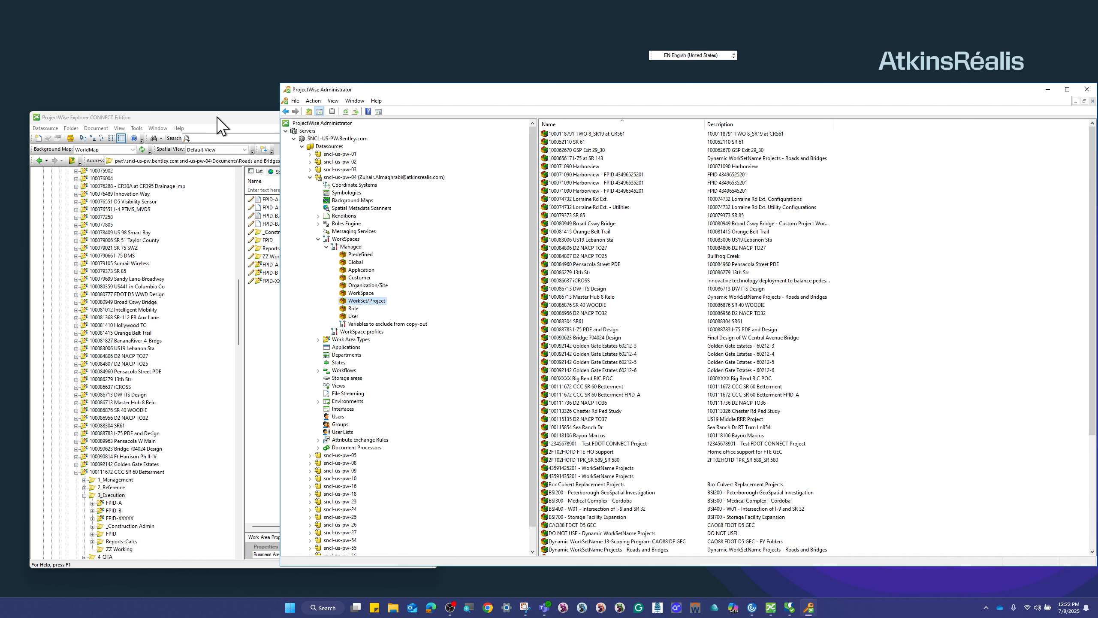
drag(279, 239, 558, 238)
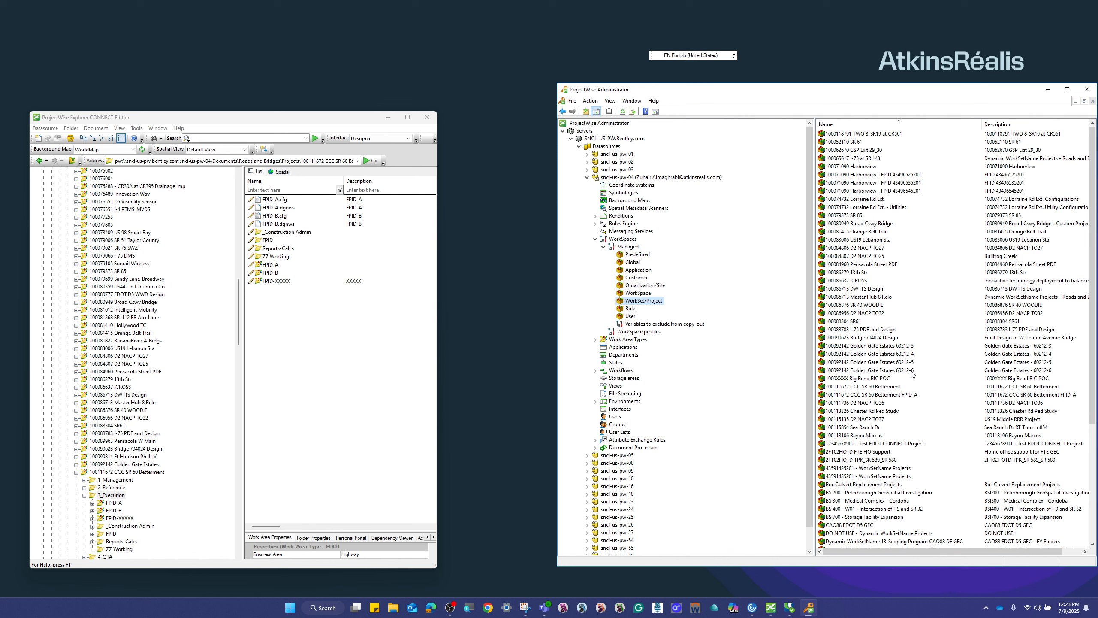
Step: In ProjectWise Explorer, examine the 3_Execution folder of 100092142 Golden Gate Estates against its configuration blocks, and collapse that project
click(140, 466)
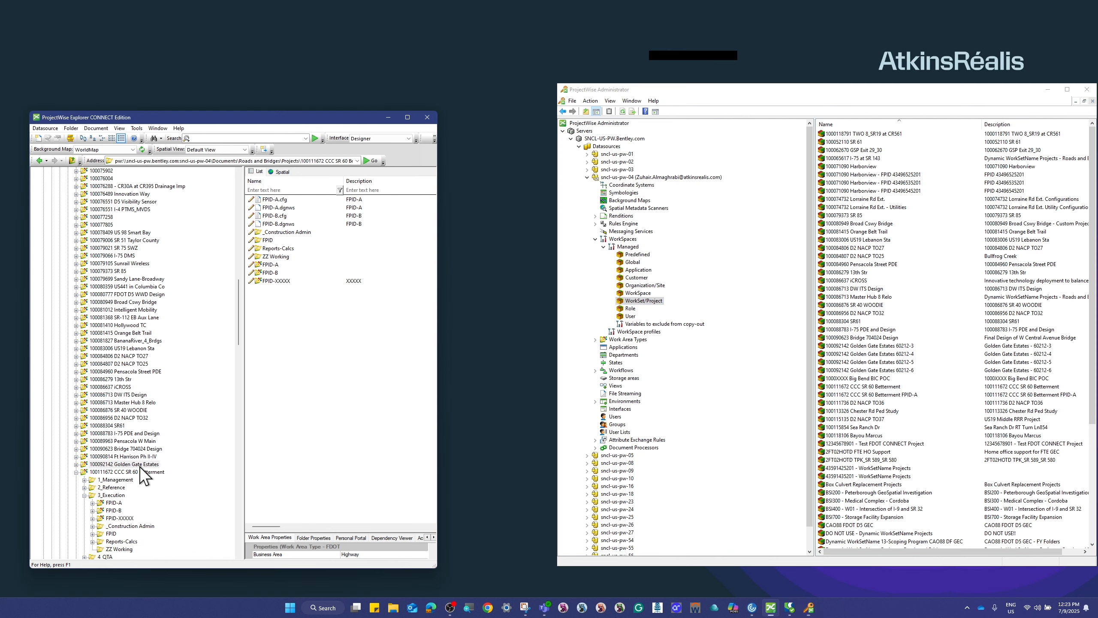
click(130, 464)
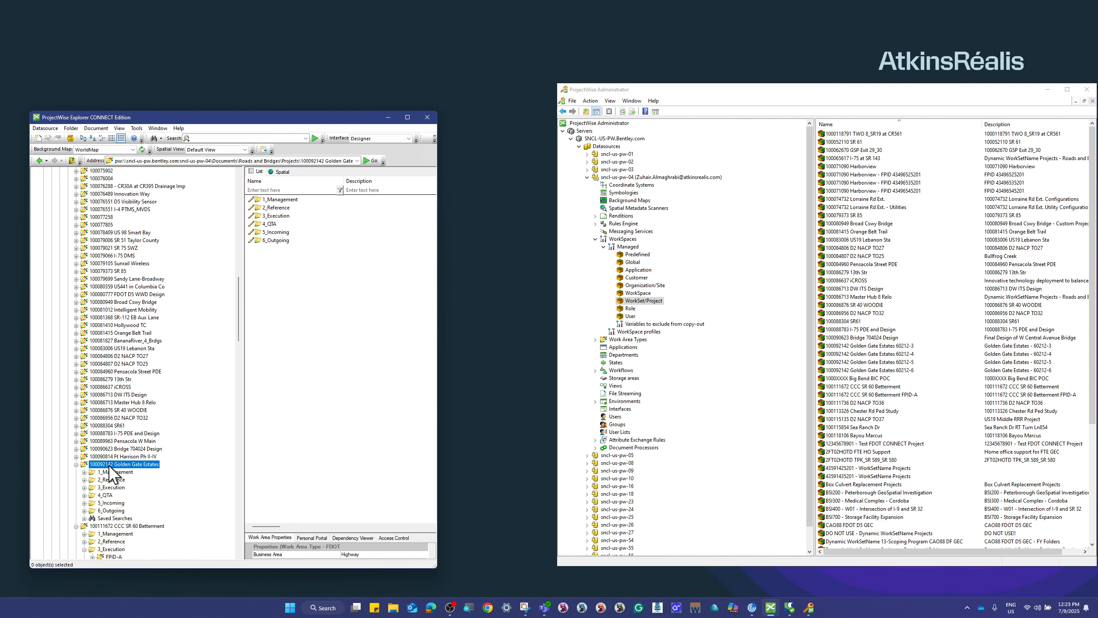
click(111, 487)
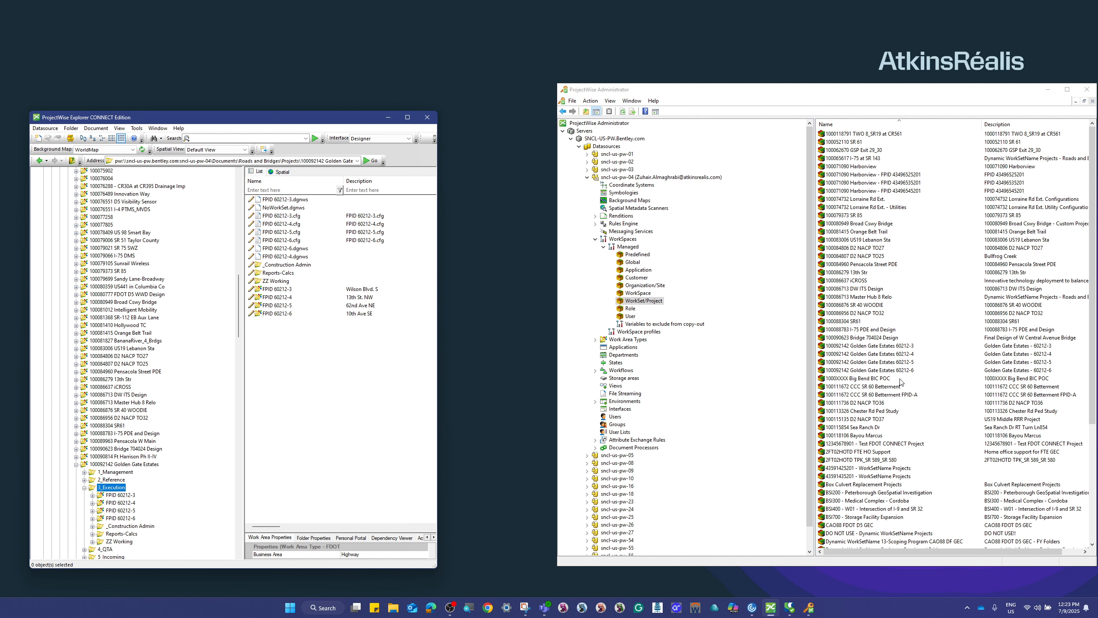
drag(888, 91, 815, 80)
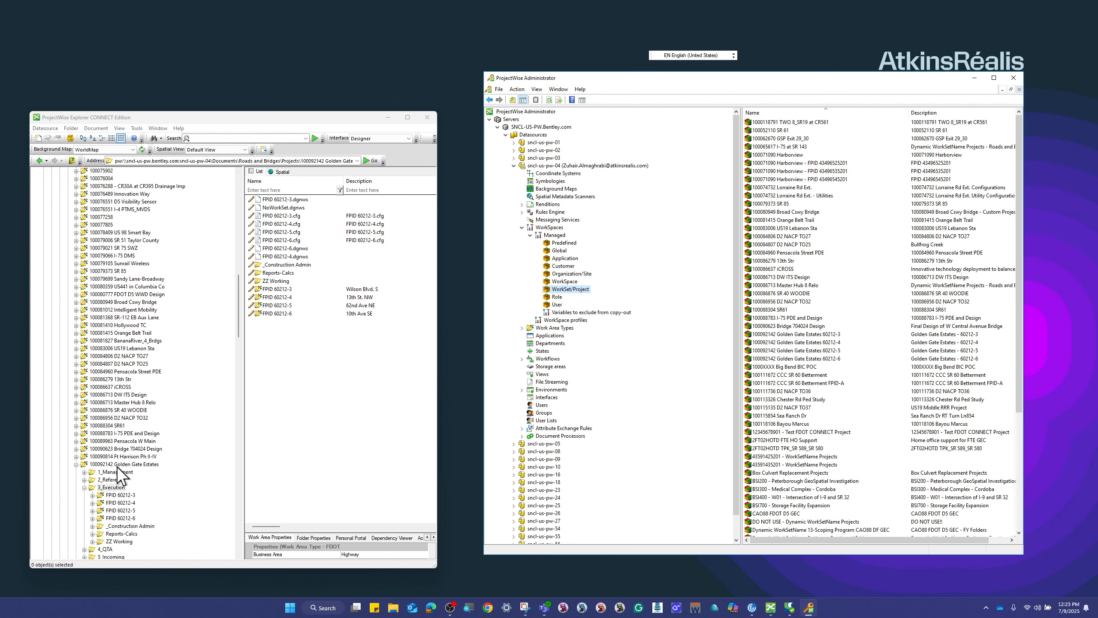
click(76, 464)
Step: Compare the 3_Execution folder of 100111672 CCC SR 60 Betterment with its two WorkSet/Project configuration blocks
click(75, 472)
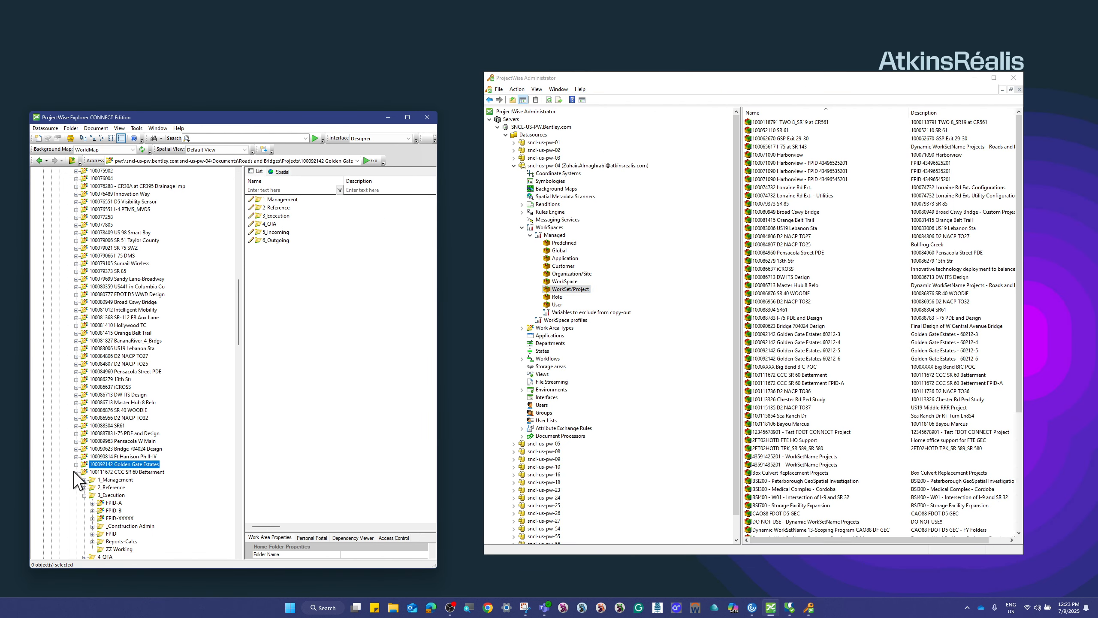
double_click(117, 495)
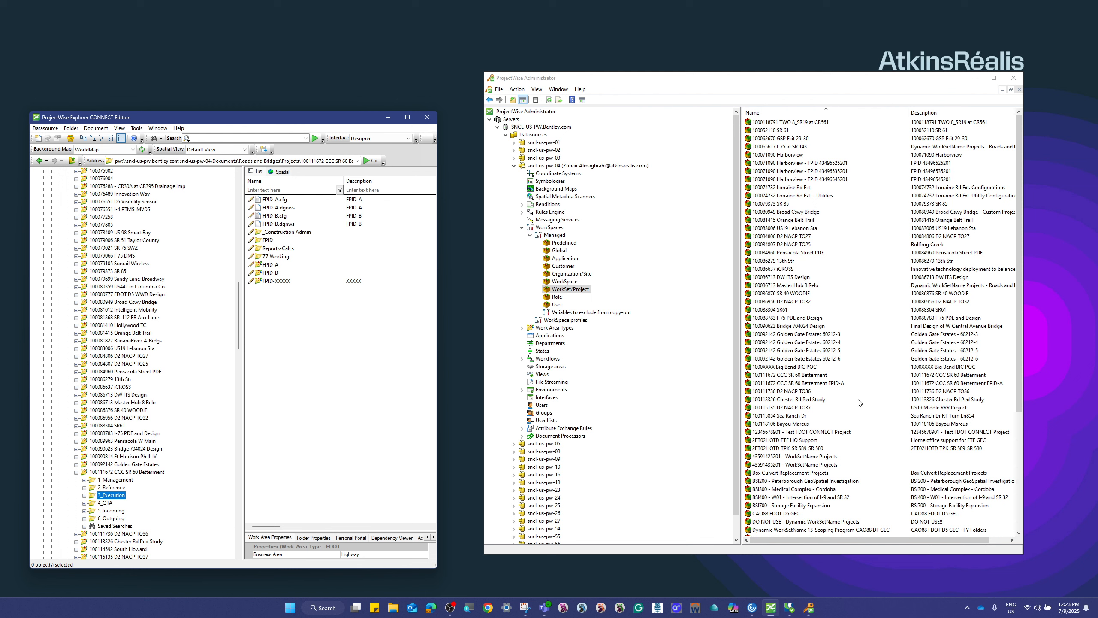
click(817, 383)
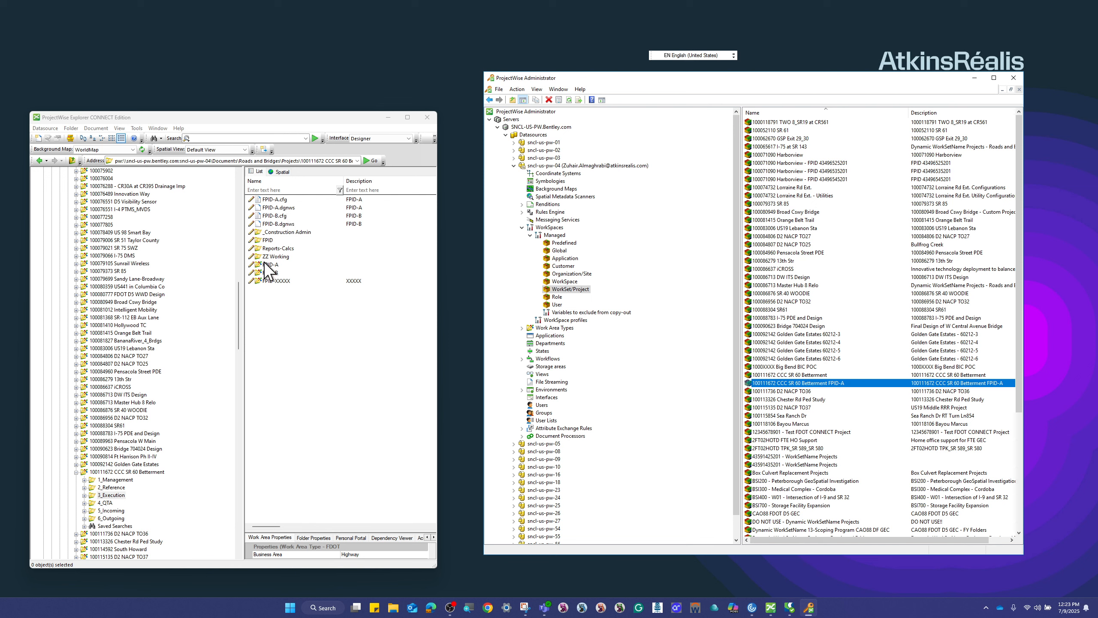
click(792, 376)
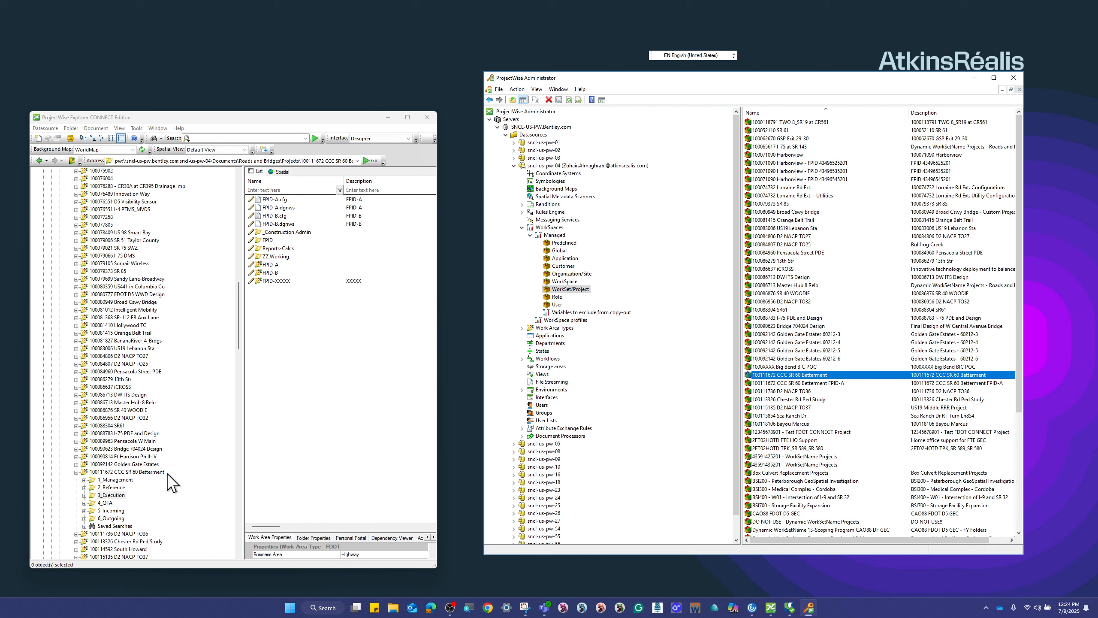
Step: Expand 3_Execution under 100111672 CCC SR 60 Betterment and open its FPID folder
click(113, 498)
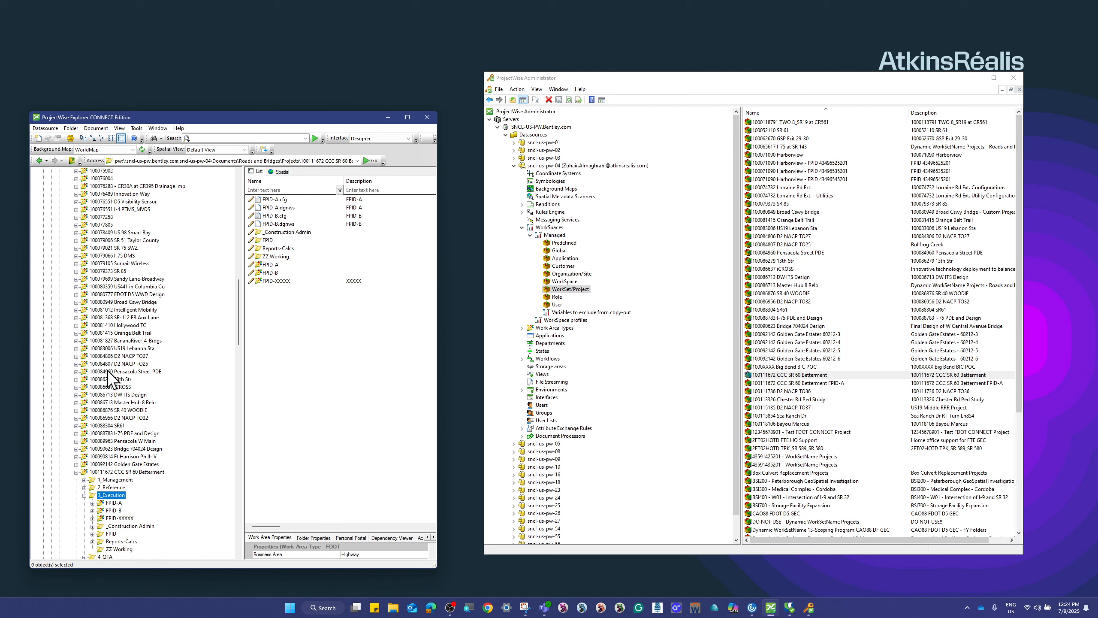
scroll(157, 506, down, 2)
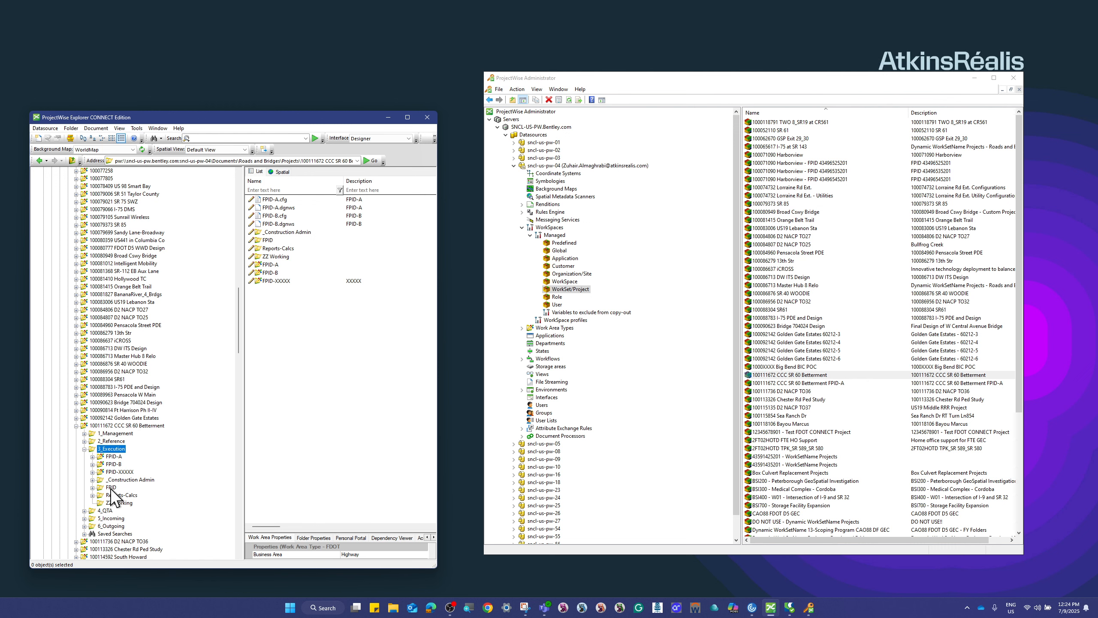
double_click(112, 495)
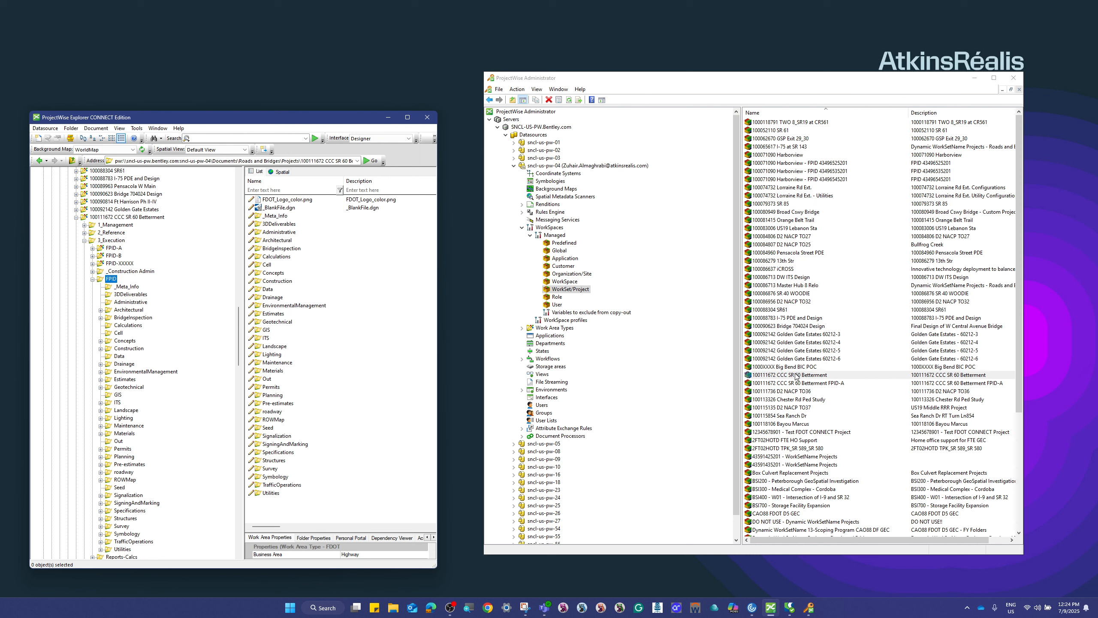
Step: Show the command for a new configuration block under WorkSet/Project, and select the existing 100111672 CCC SR 60 Betterment block
click(820, 378)
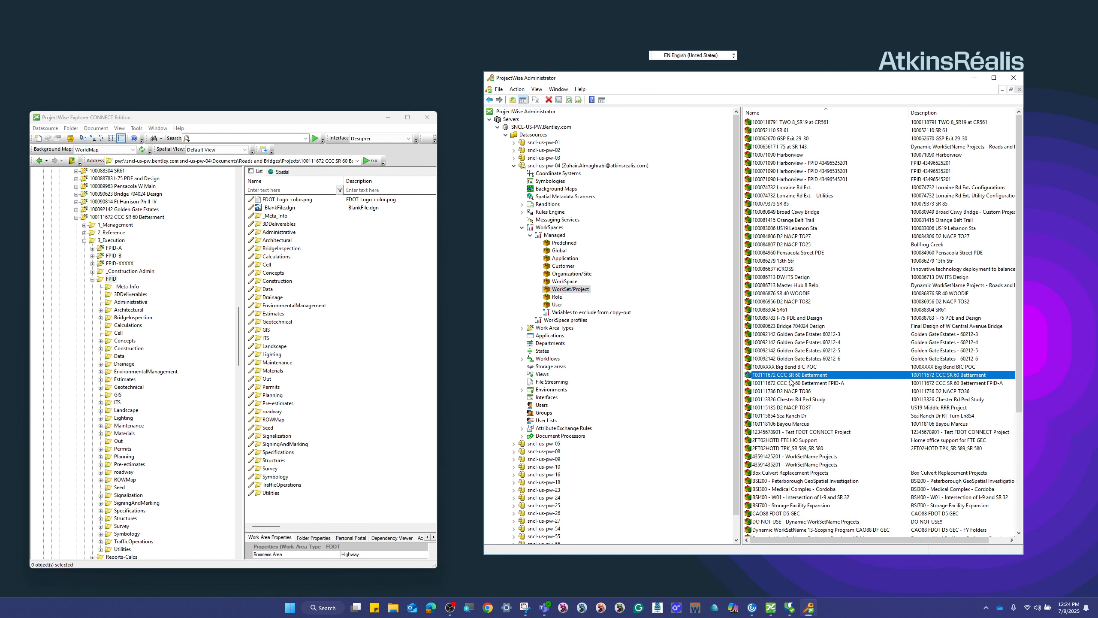
right_click(567, 293)
mouse_move(590, 300)
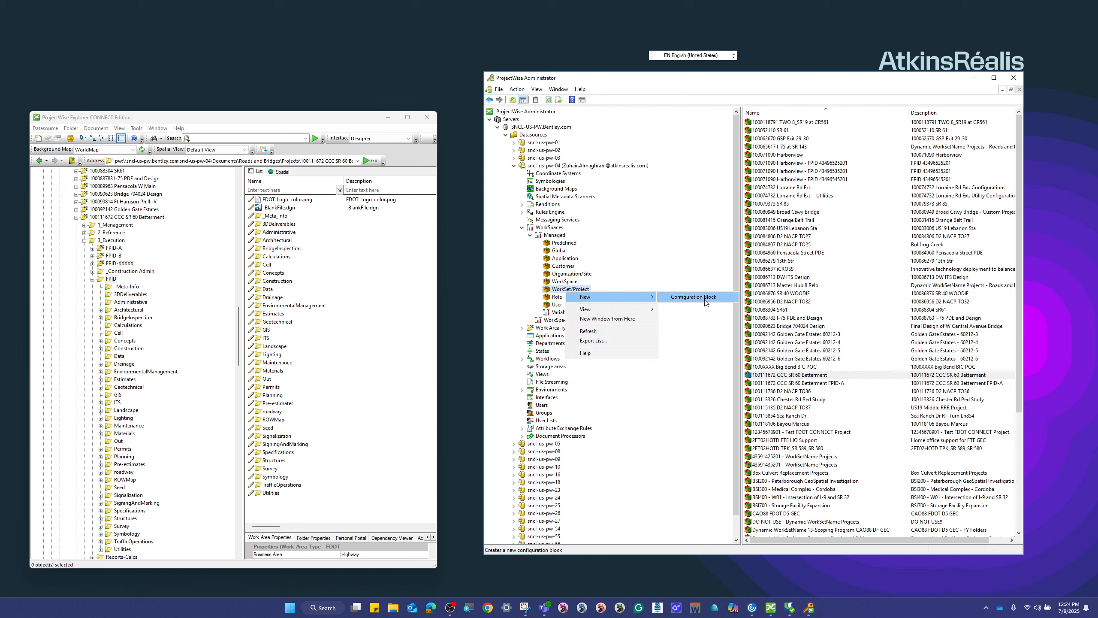
click(824, 376)
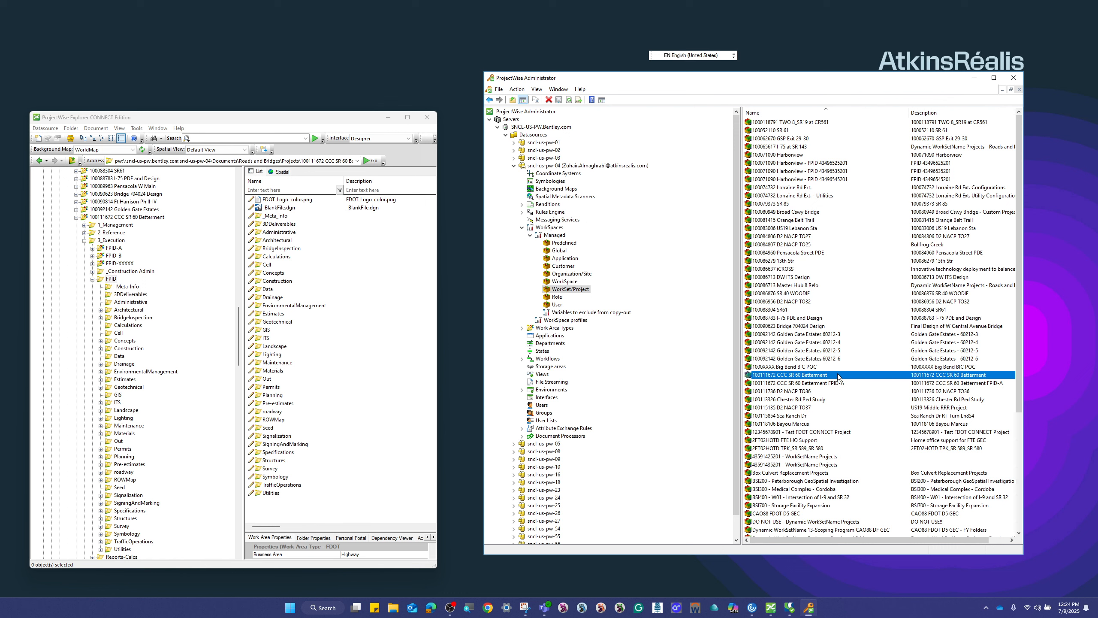
Step: Collapse the FPID folder, and select the 100111672 CCC SR 60 Betterment project and its matching WorkSet/Project configuration block
click(92, 279)
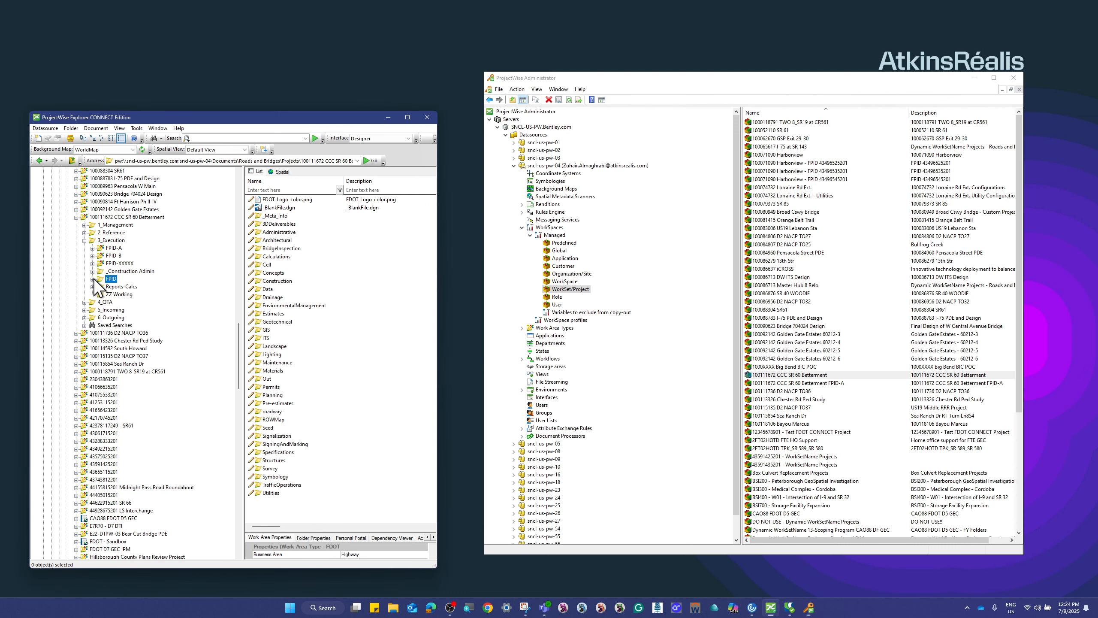
click(132, 216)
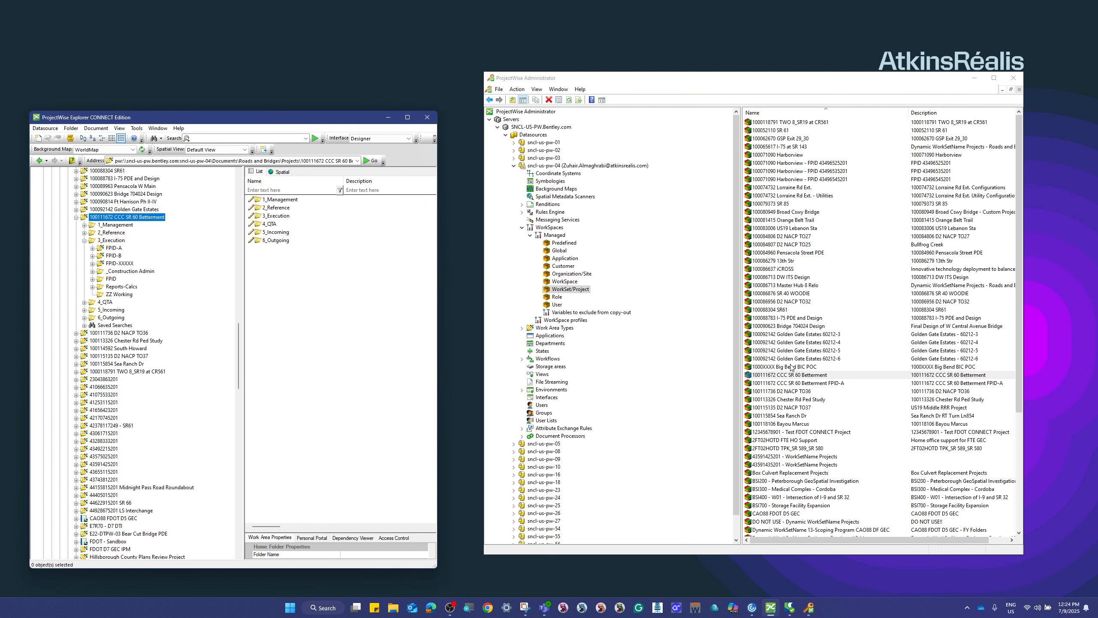
click(821, 375)
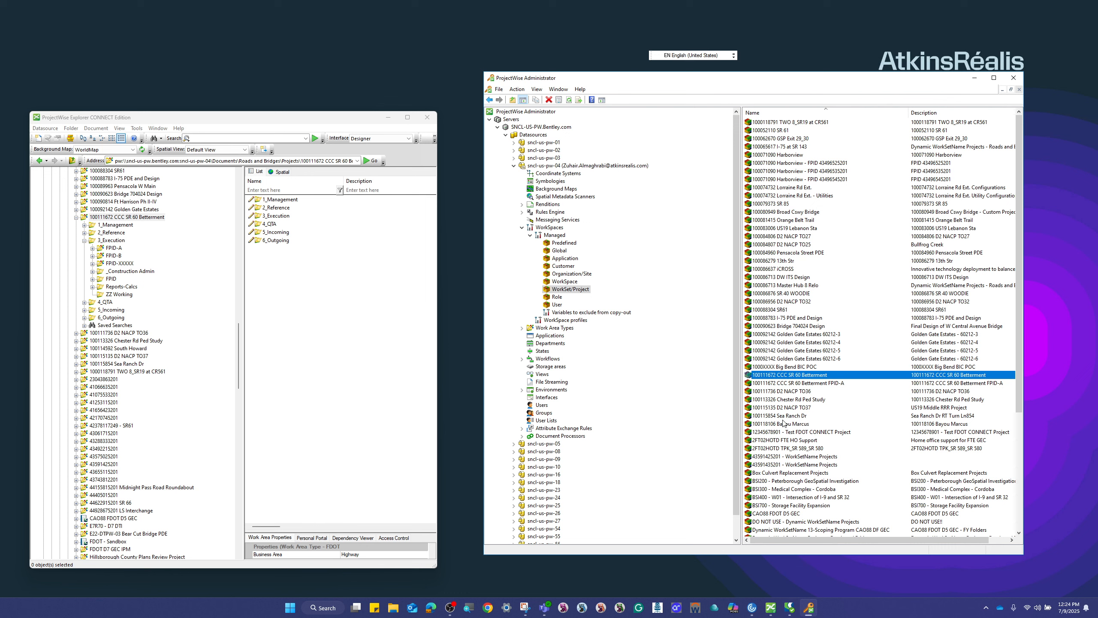
Step: Open the configuration settings of the Golden Gate Estate block in the enlarged Configuration Setting Block window, placed clear of the ProjectWise Explorer folder tree
scroll(784, 424, down, 3)
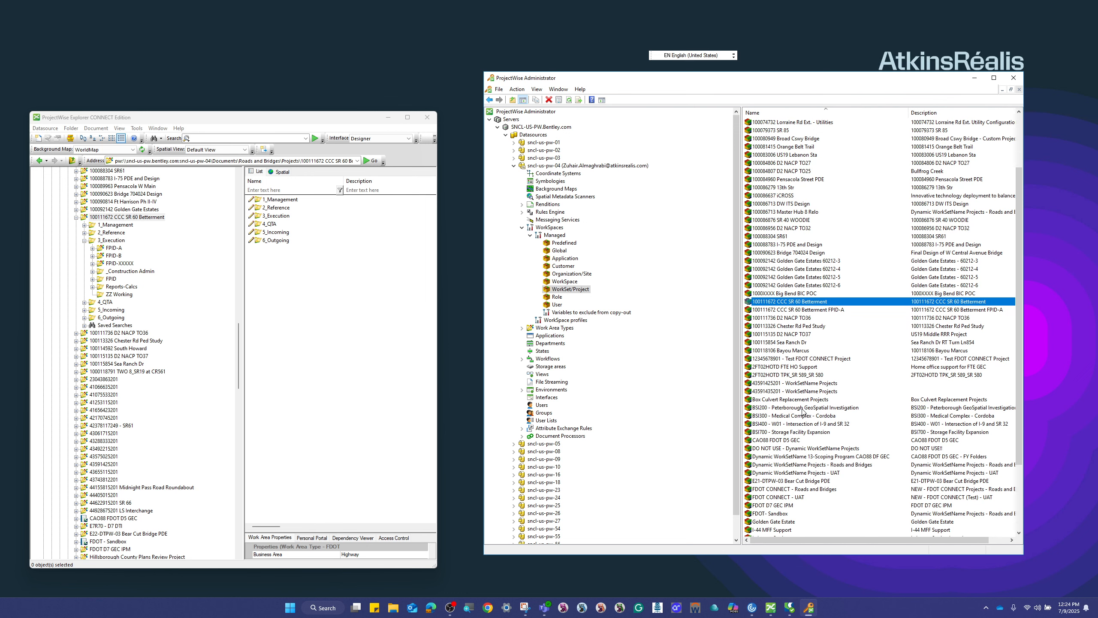
scroll(800, 407, down, 4)
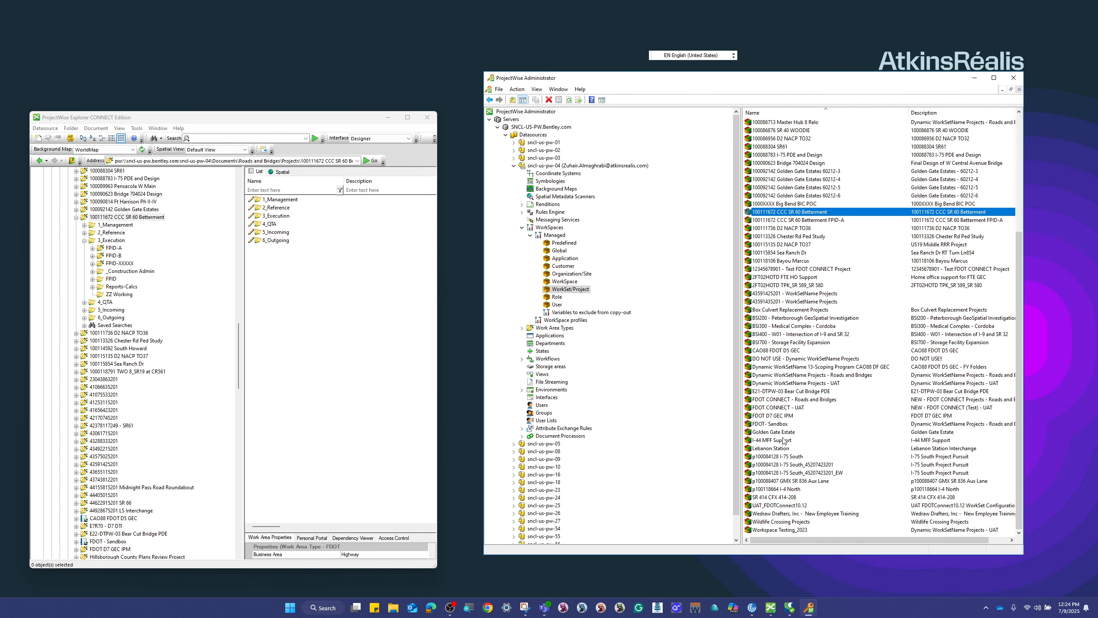
click(780, 432)
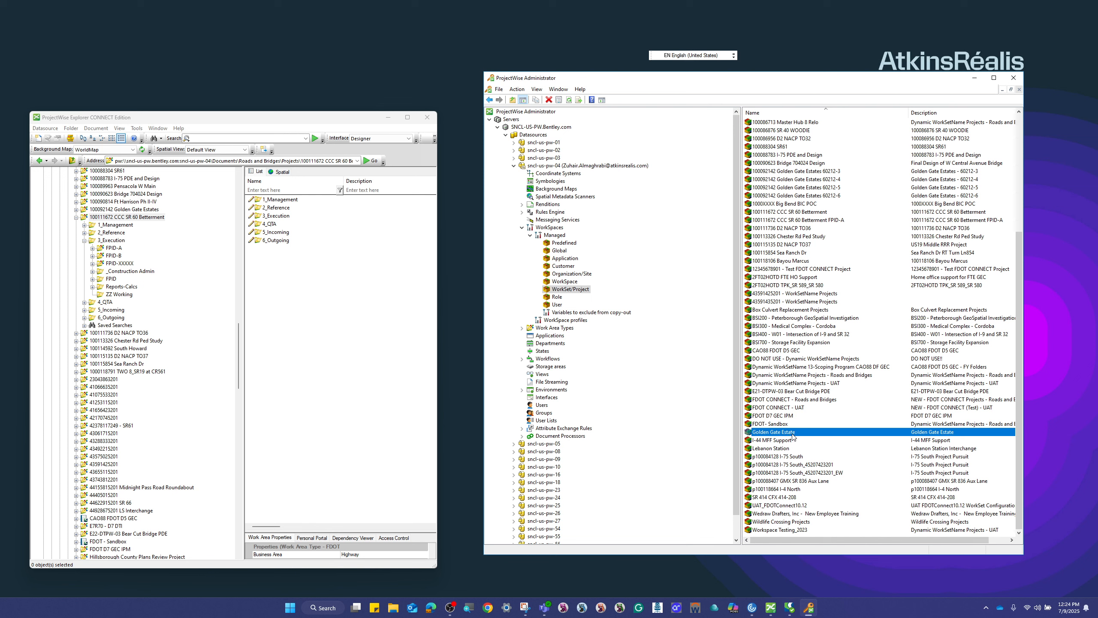
double_click(792, 433)
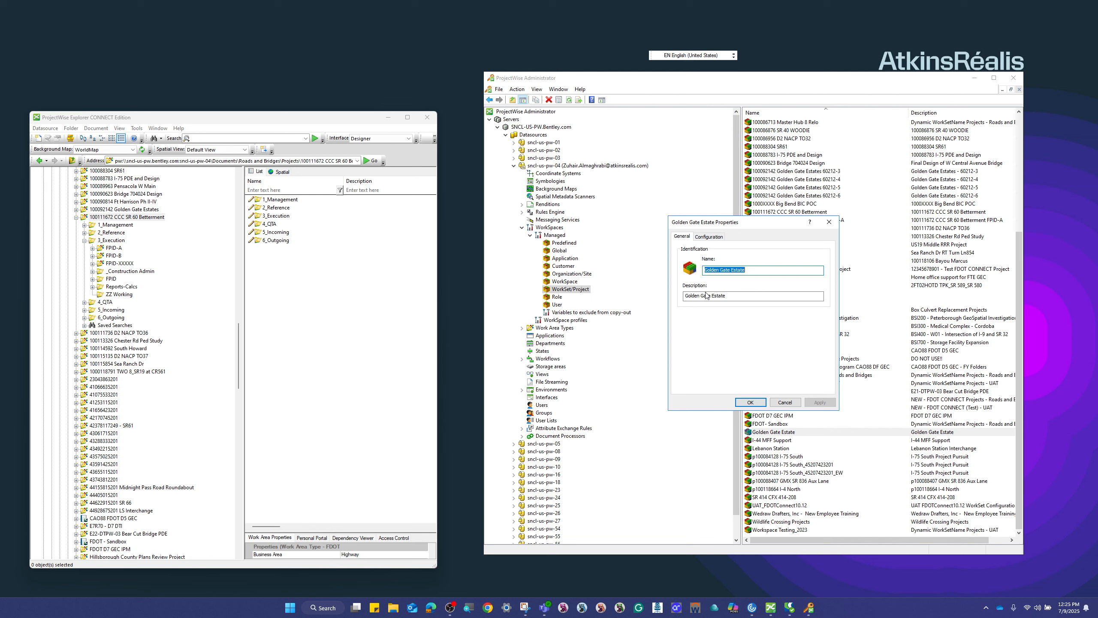
click(710, 237)
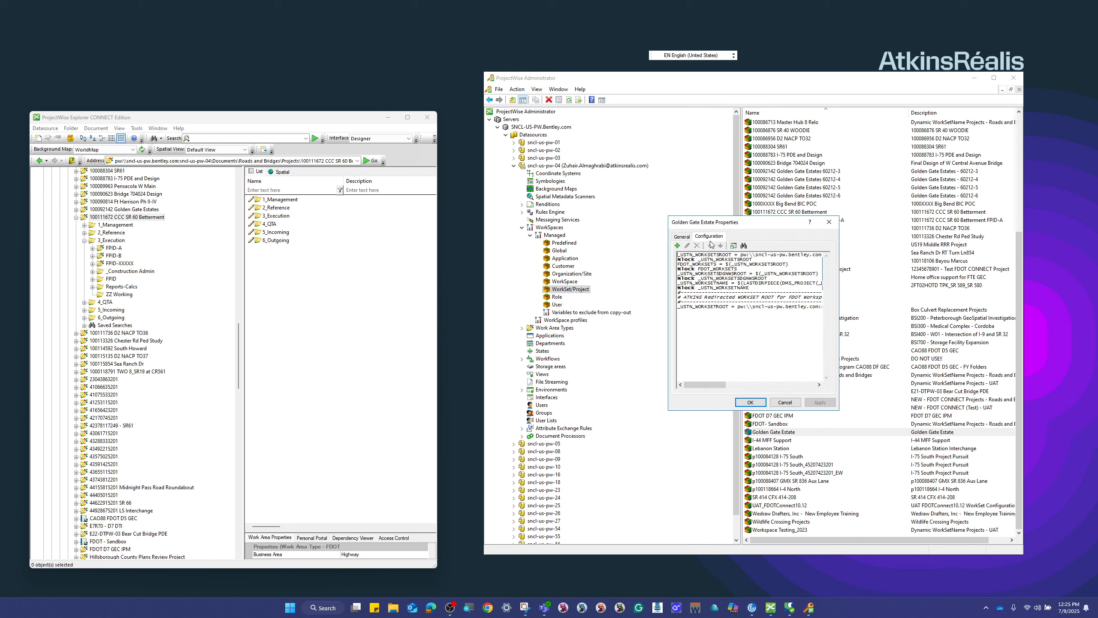
click(733, 245)
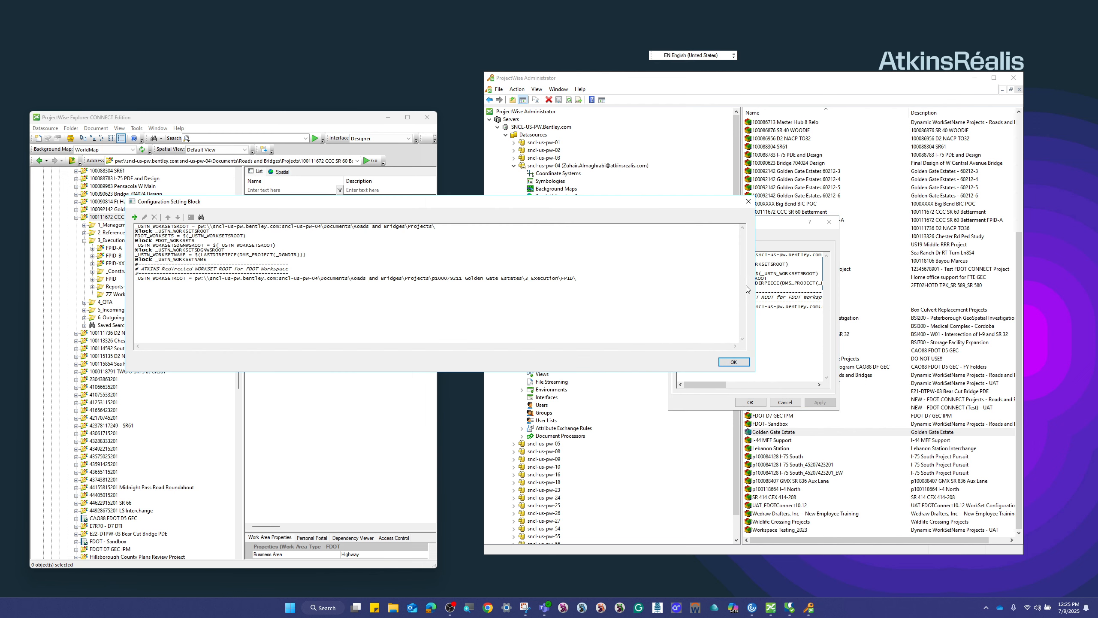
drag(634, 205, 917, 298)
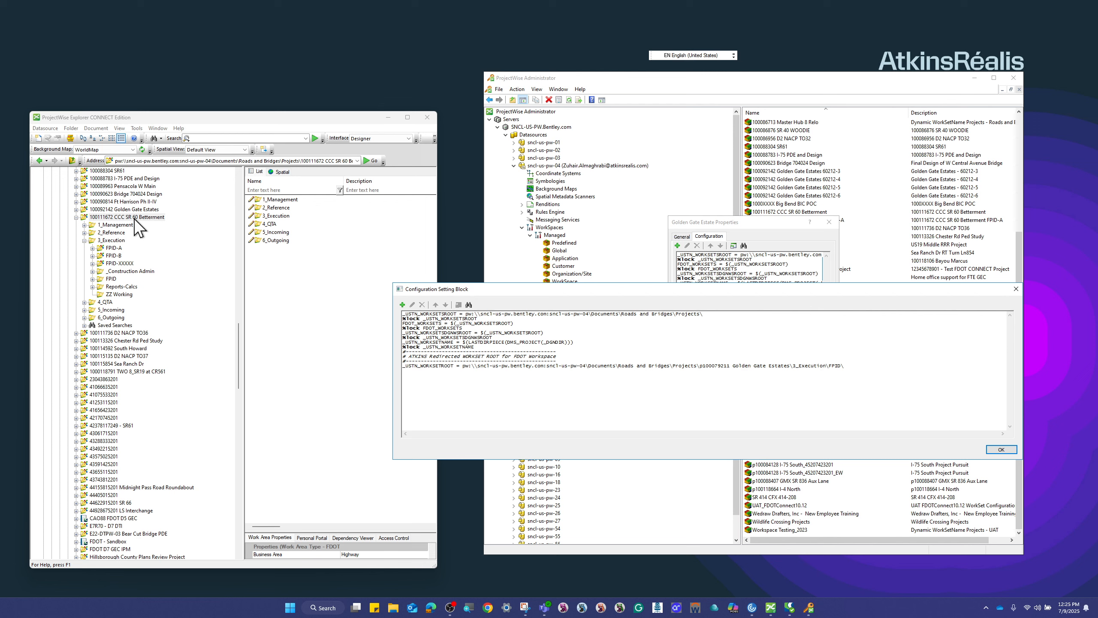
Step: In ProjectWise Explorer, collapse the Florida datasource's Documents folder and re-expand it through Roads and Bridges to Projects, tracing the WorkSet root path
scroll(123, 207, up, 15)
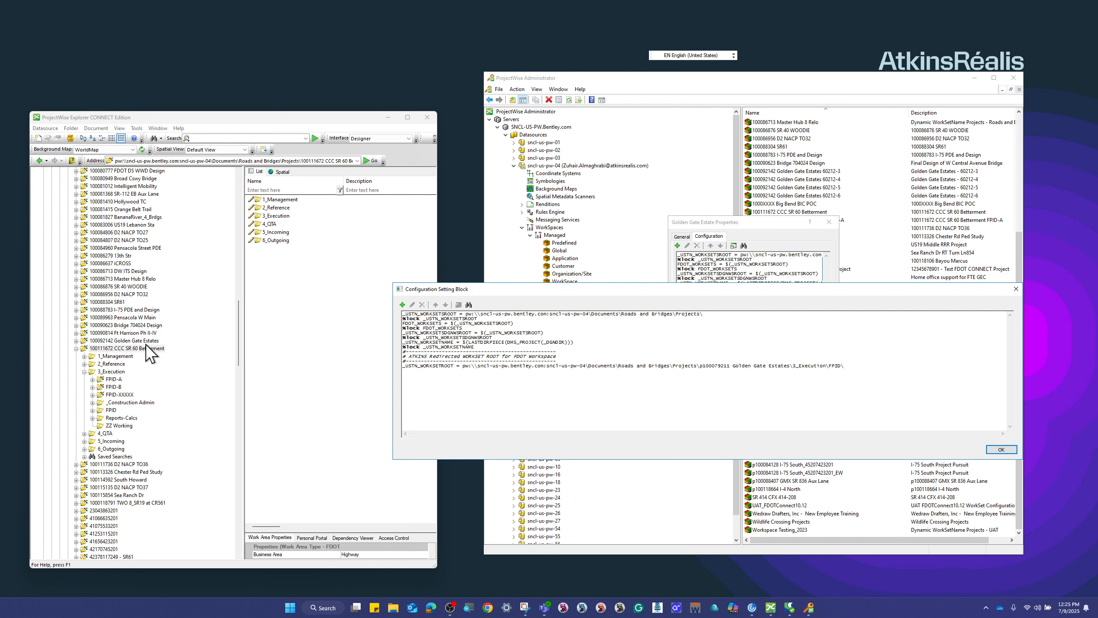
scroll(150, 354, up, 16)
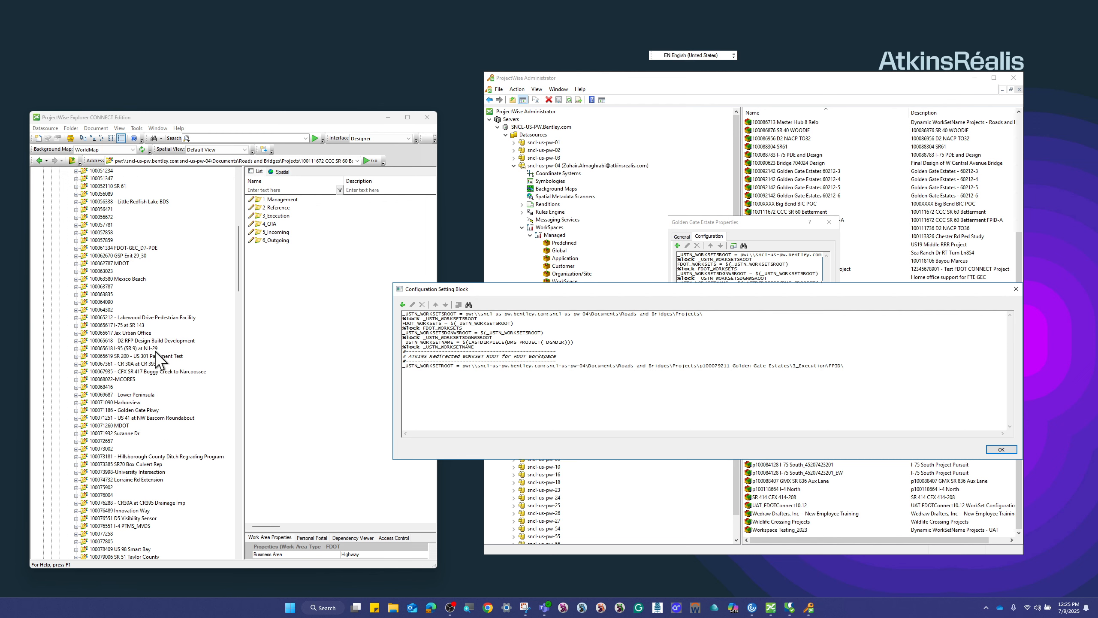
scroll(157, 349, up, 6)
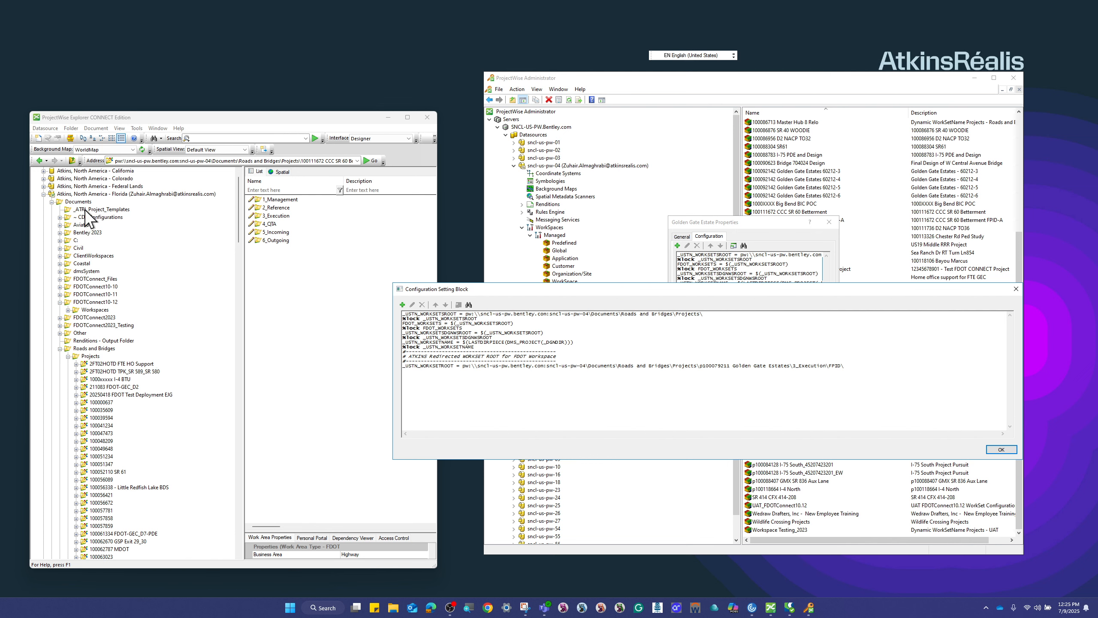
click(54, 202)
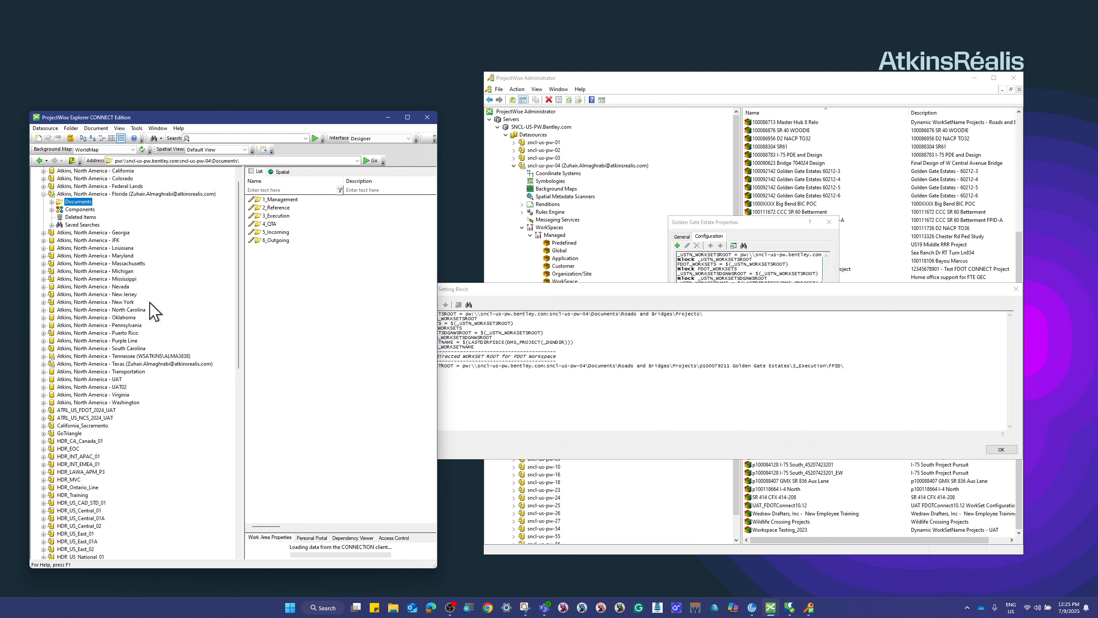
click(52, 202)
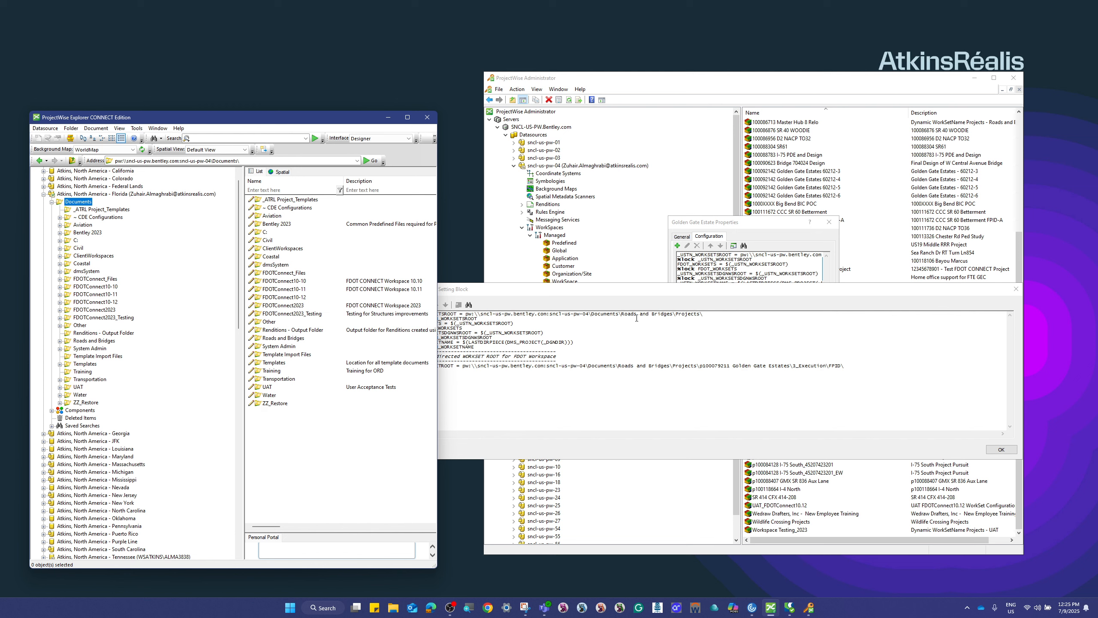
click(60, 341)
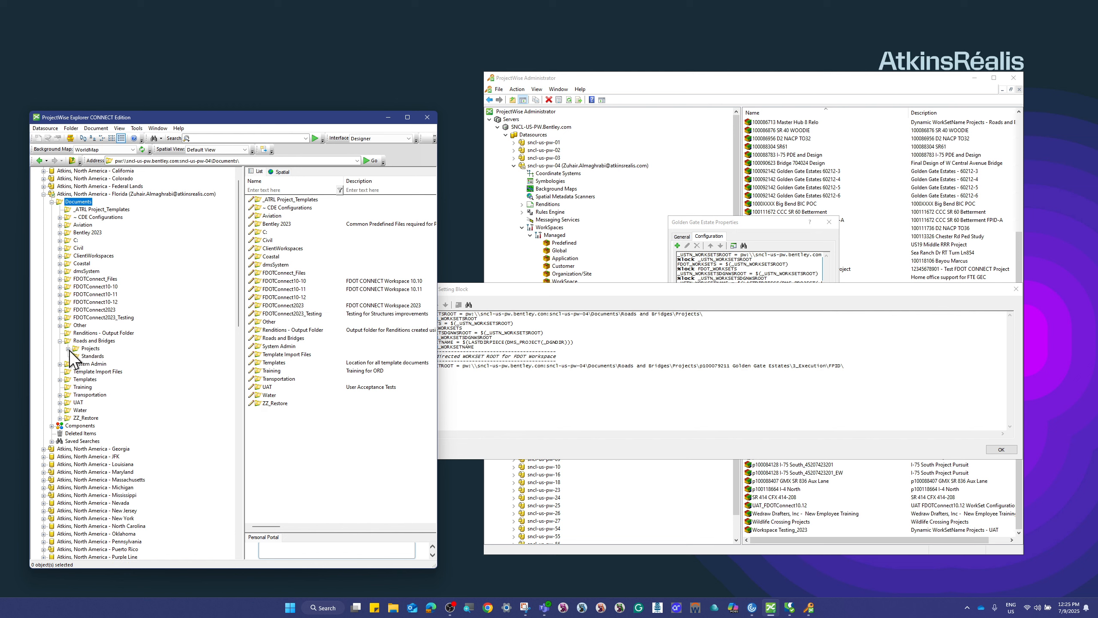
click(69, 350)
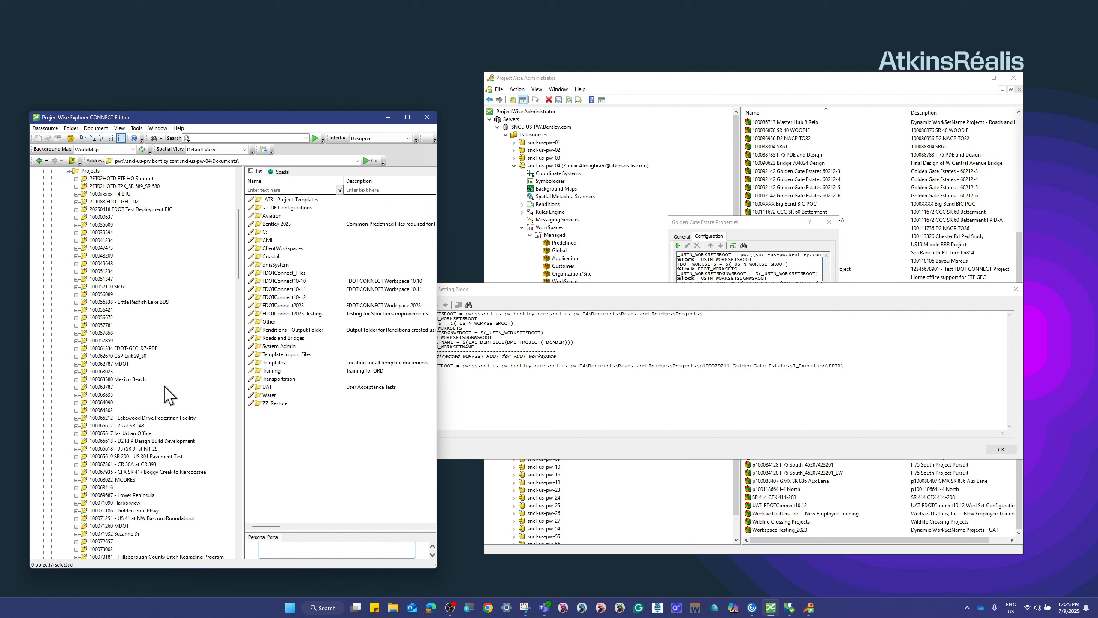
Step: Open the 3_Execution folder of 100092142 Golden Gate Estates and compare it with the redirected _USTN_WORKSETROOT path in the configuration block
scroll(149, 433, down, 14)
scroll(150, 439, down, 10)
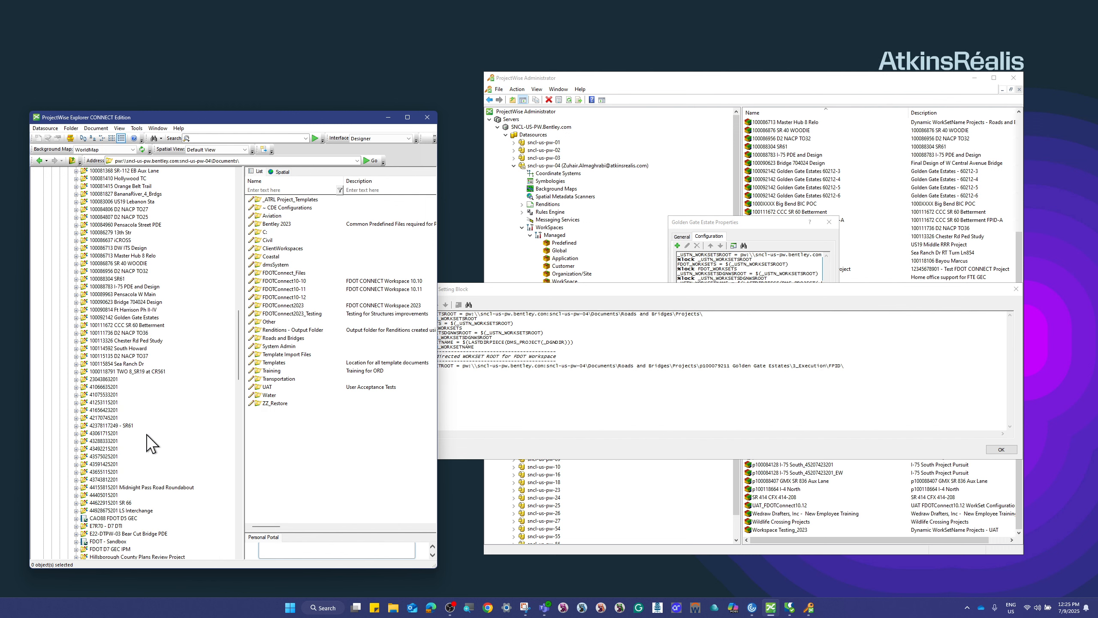
scroll(148, 442, down, 2)
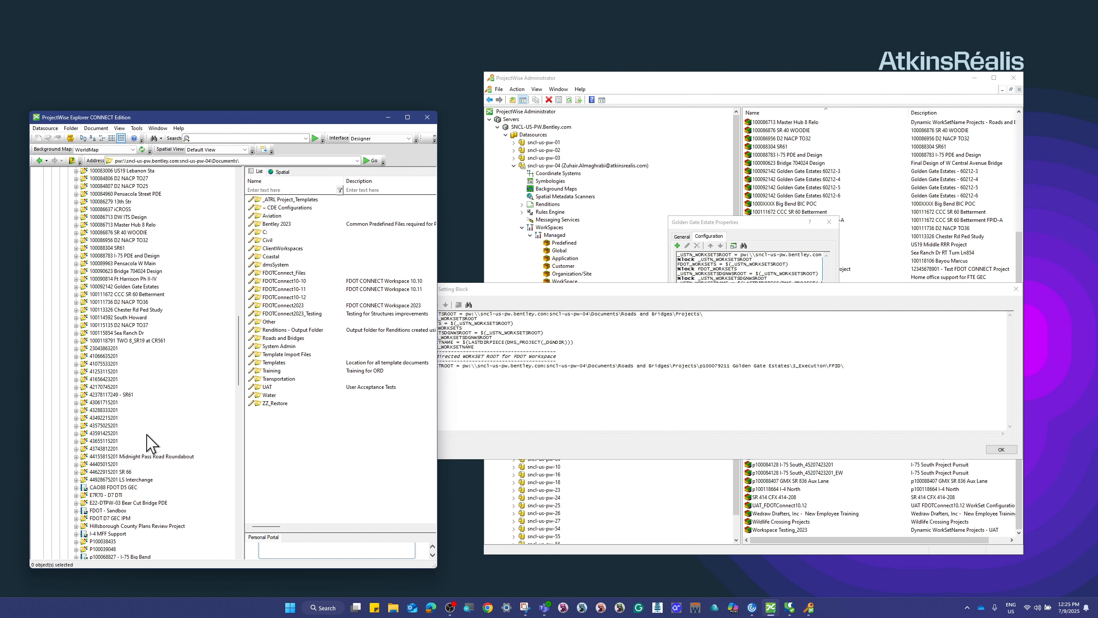
click(151, 287)
click(636, 302)
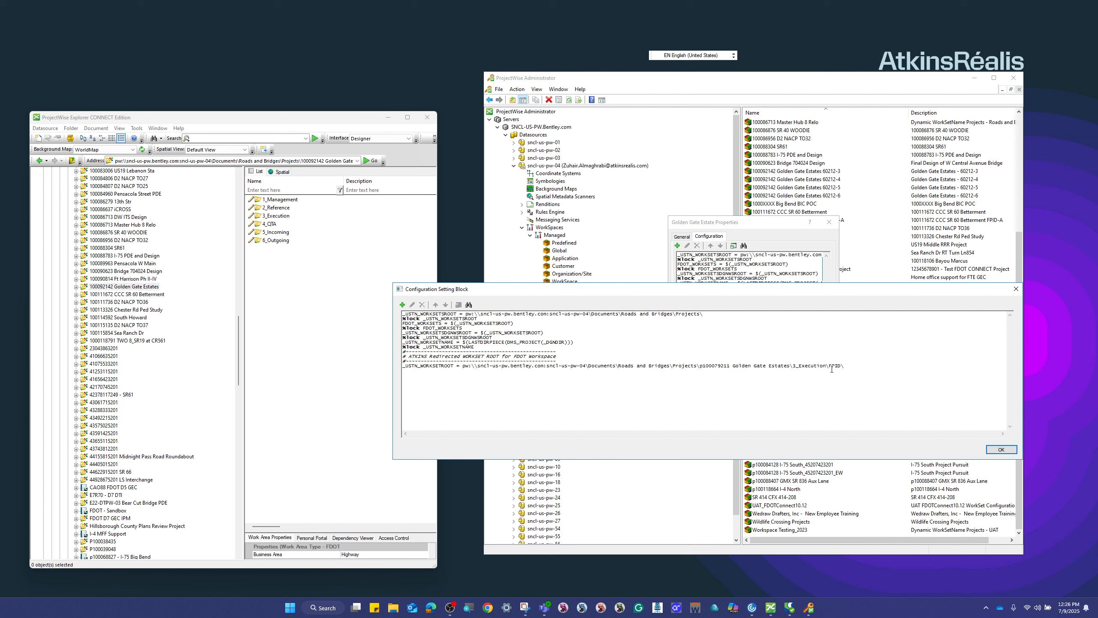
click(134, 287)
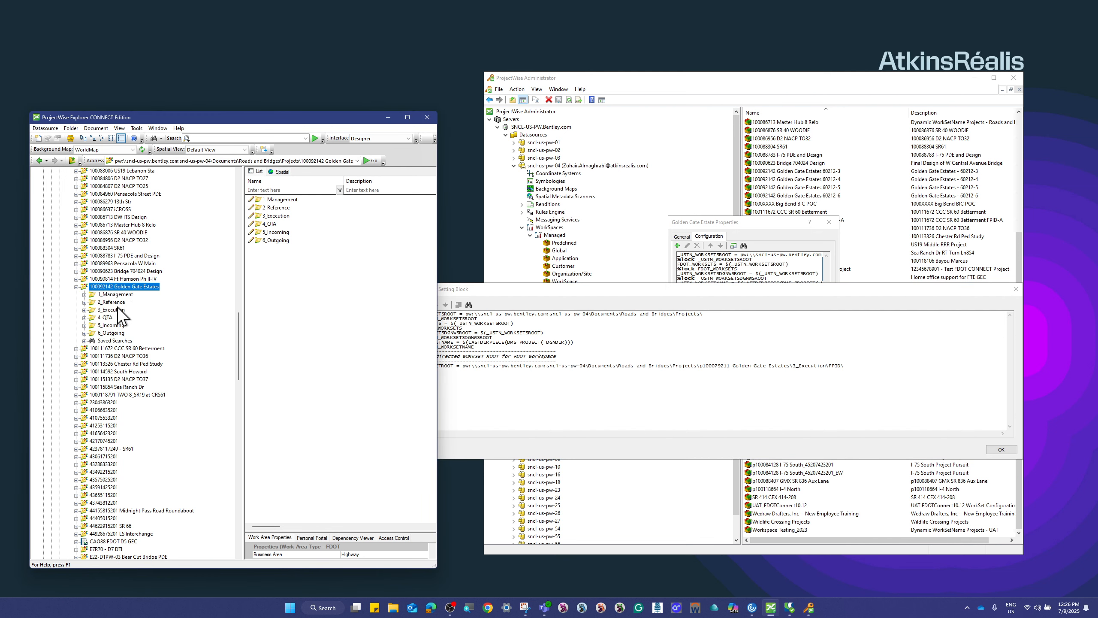
click(114, 309)
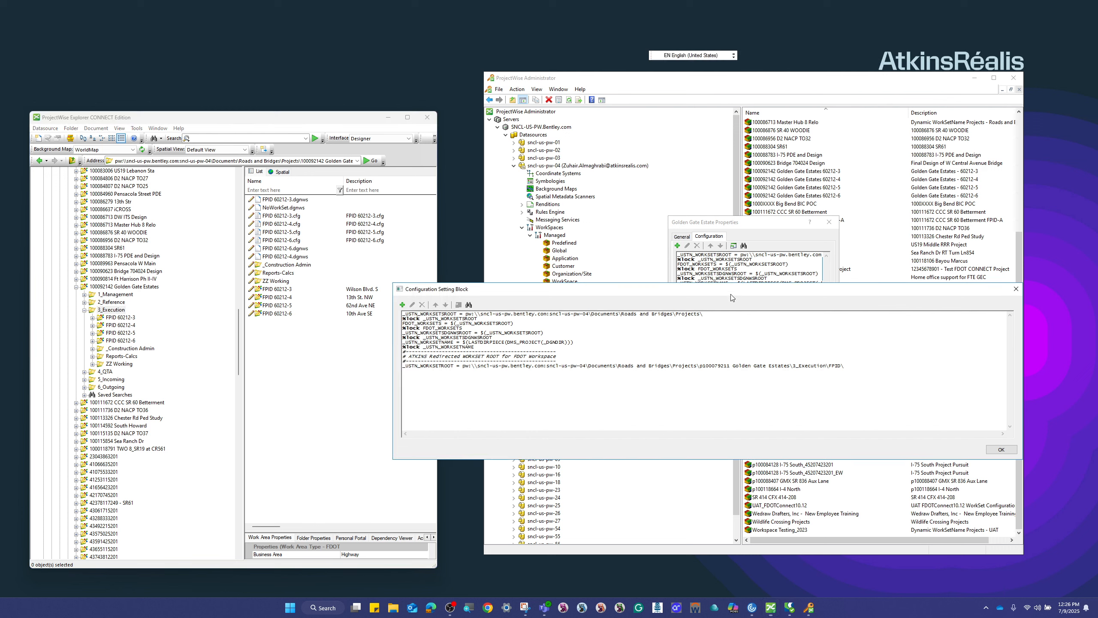
drag(726, 296, 788, 347)
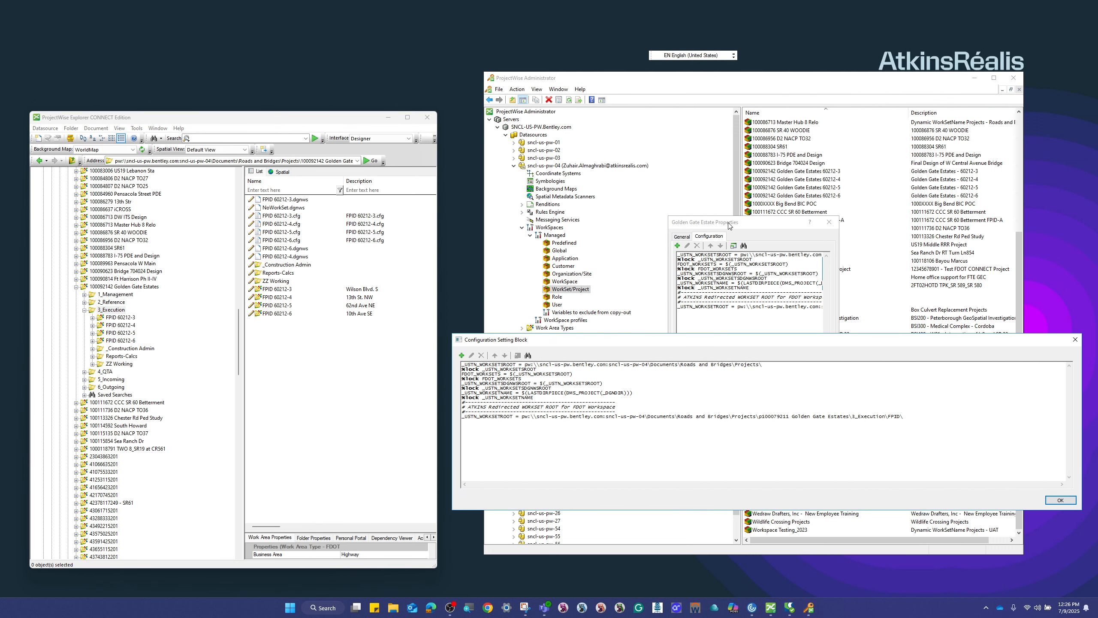
click(729, 223)
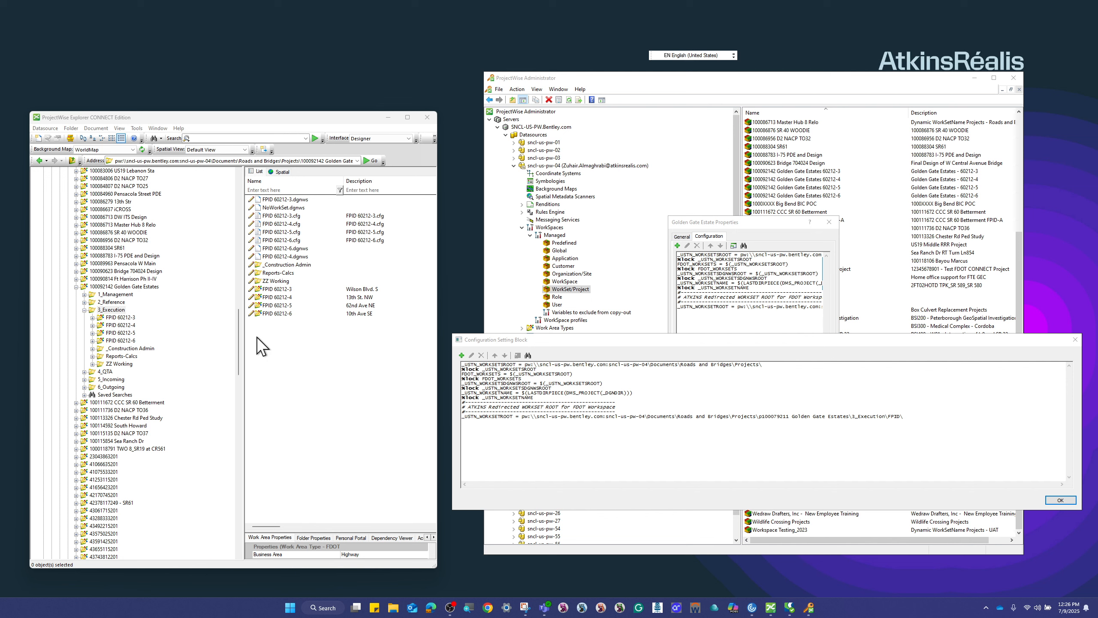
Step: Collapse 100092142 Golden Gate Estates, expand 100111672 CCC SR 60 Betterment to its 3_Execution folder, and select the FPID folder inside
click(116, 287)
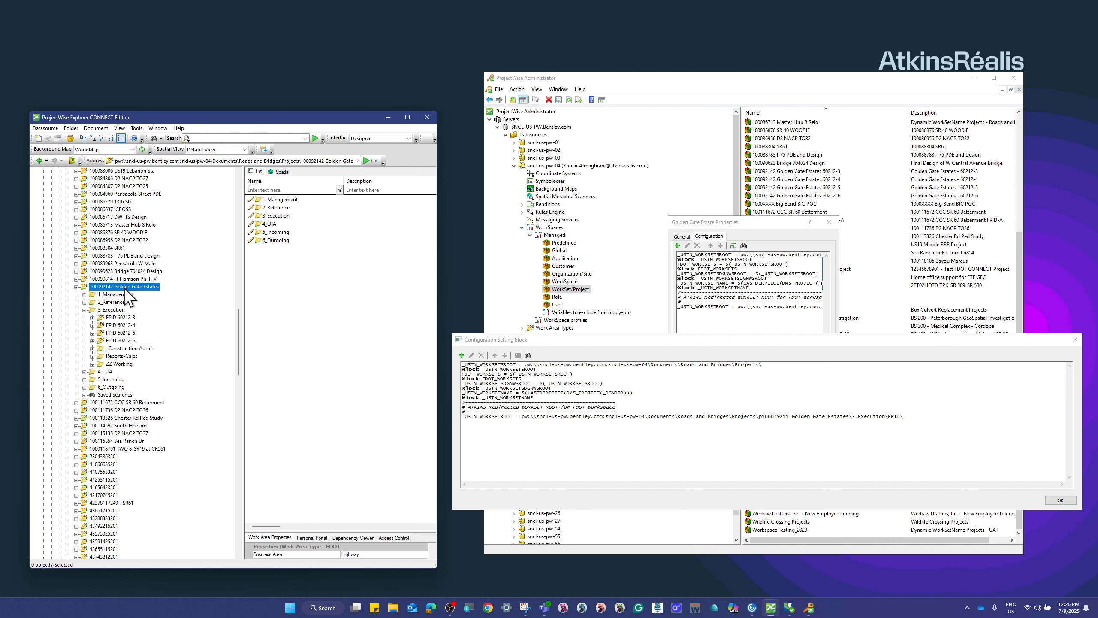
double_click(124, 287)
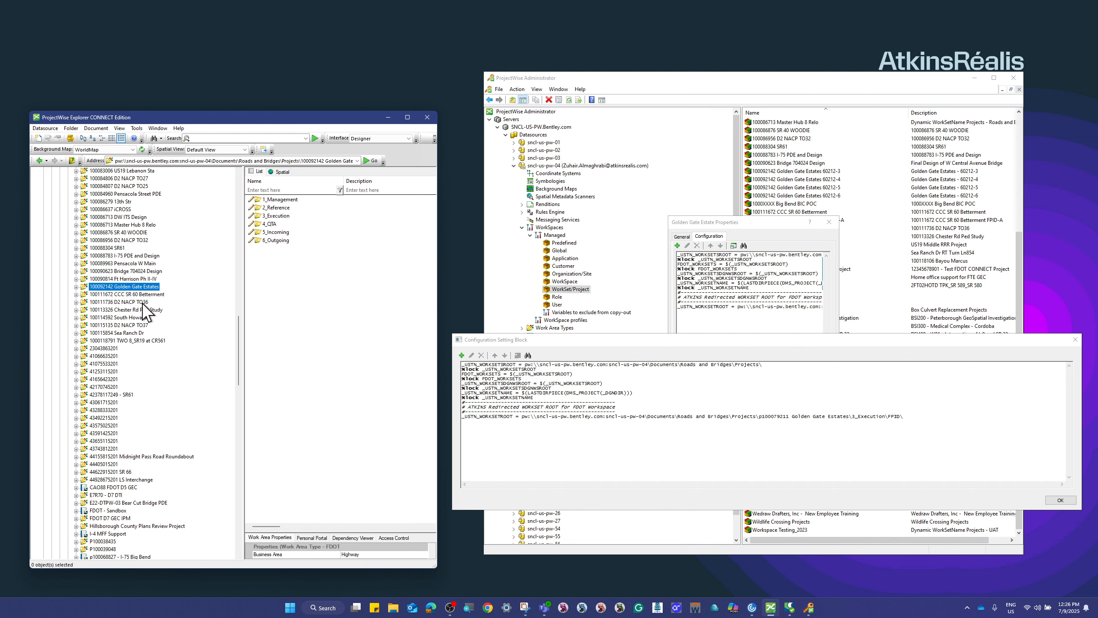
click(130, 294)
double_click(130, 294)
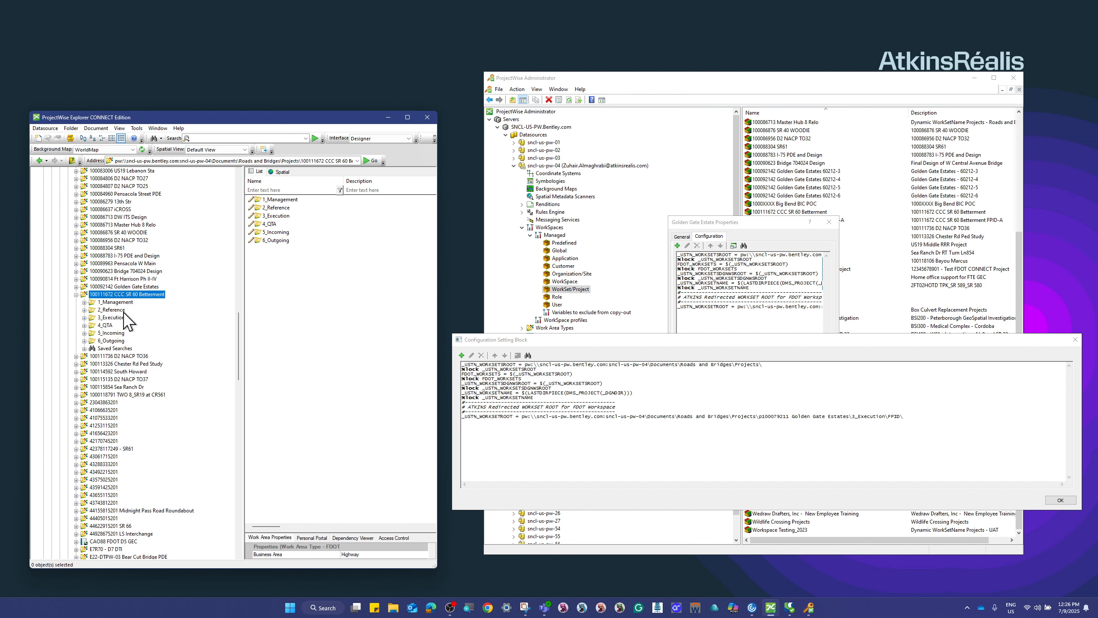
click(116, 318)
double_click(117, 318)
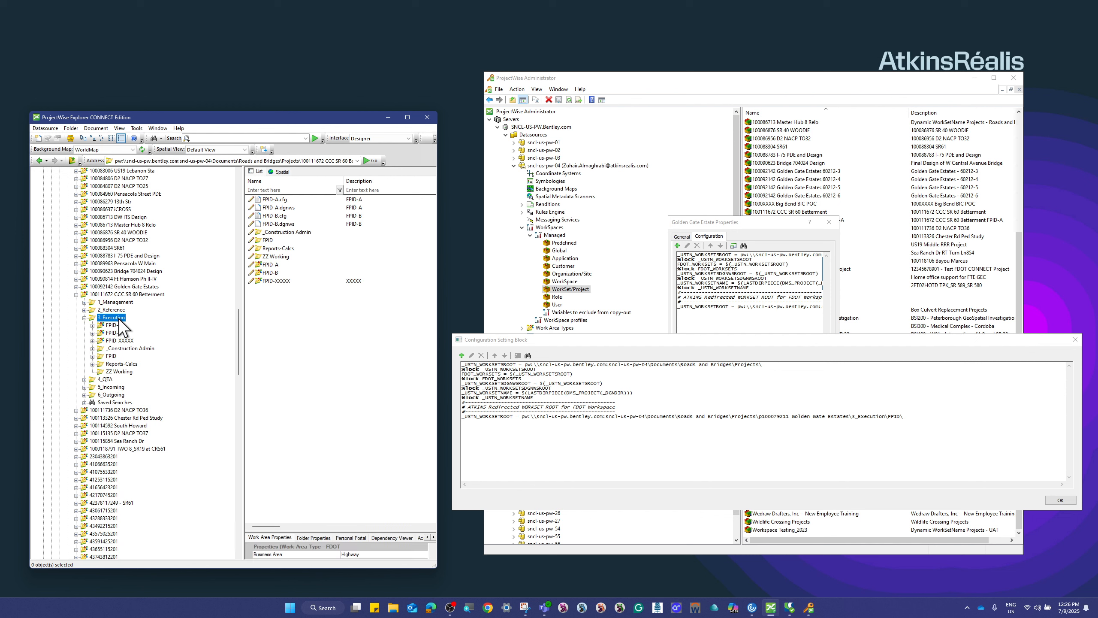
click(268, 242)
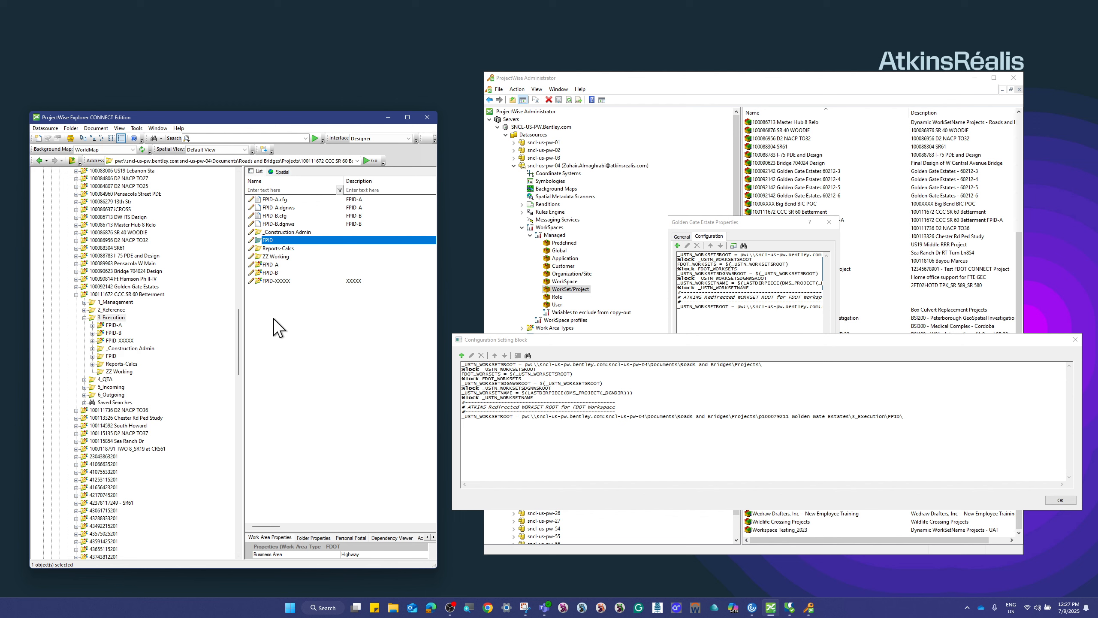
Step: Examine the WorkSet .cfg and .dgnws files in the Roads and Bridges Projects folder, and return to 100111672 CCC SR 60 Betterment in the tree
scroll(119, 312, up, 1)
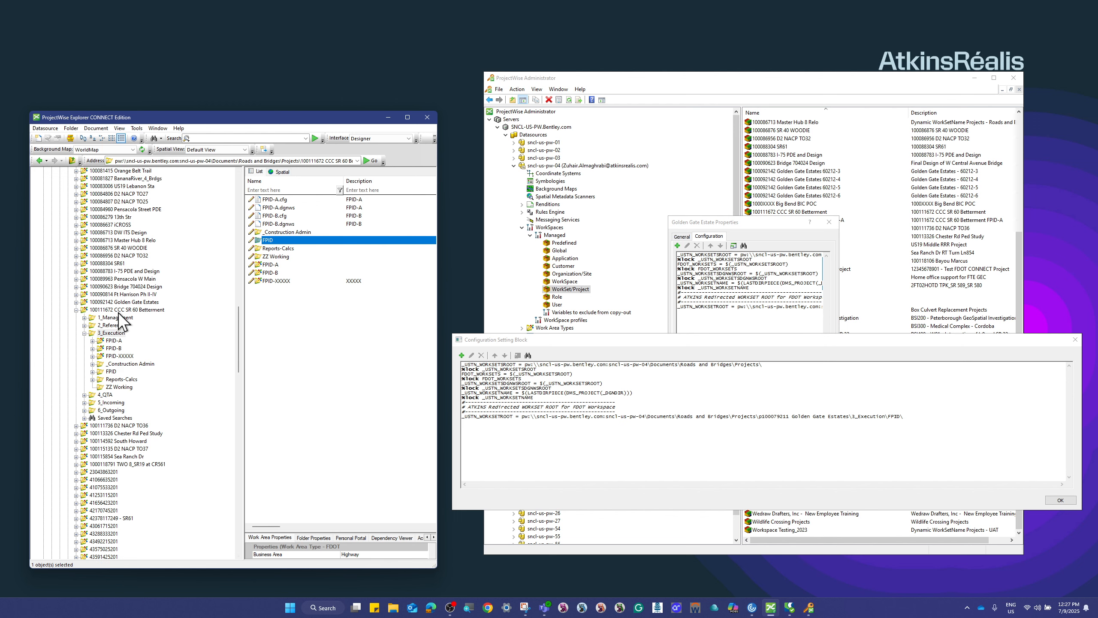
drag(238, 343, 238, 229)
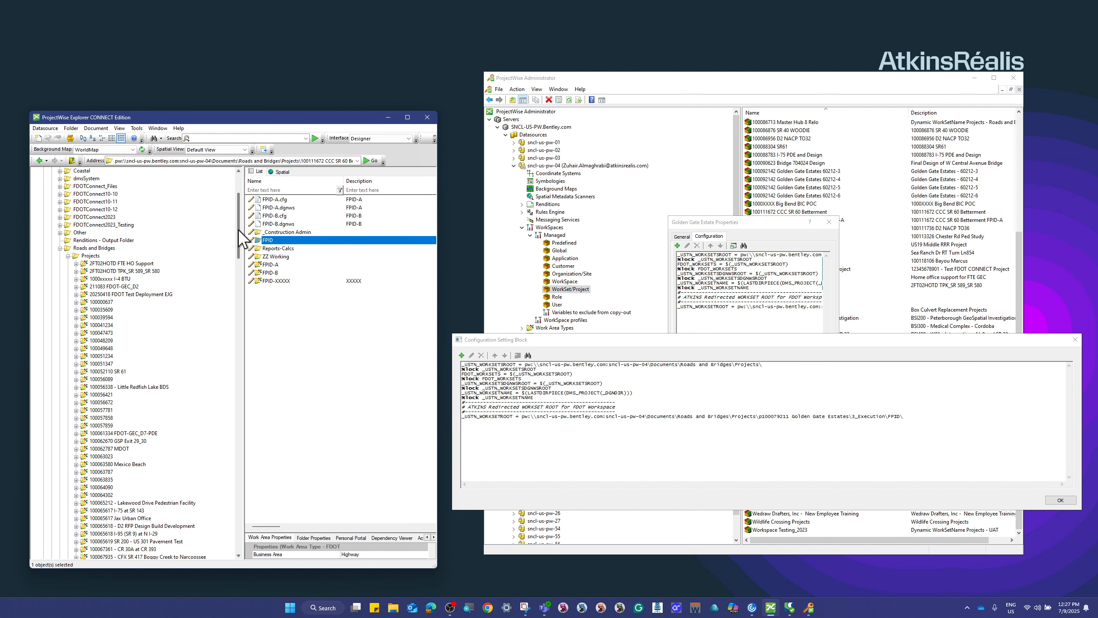
click(90, 257)
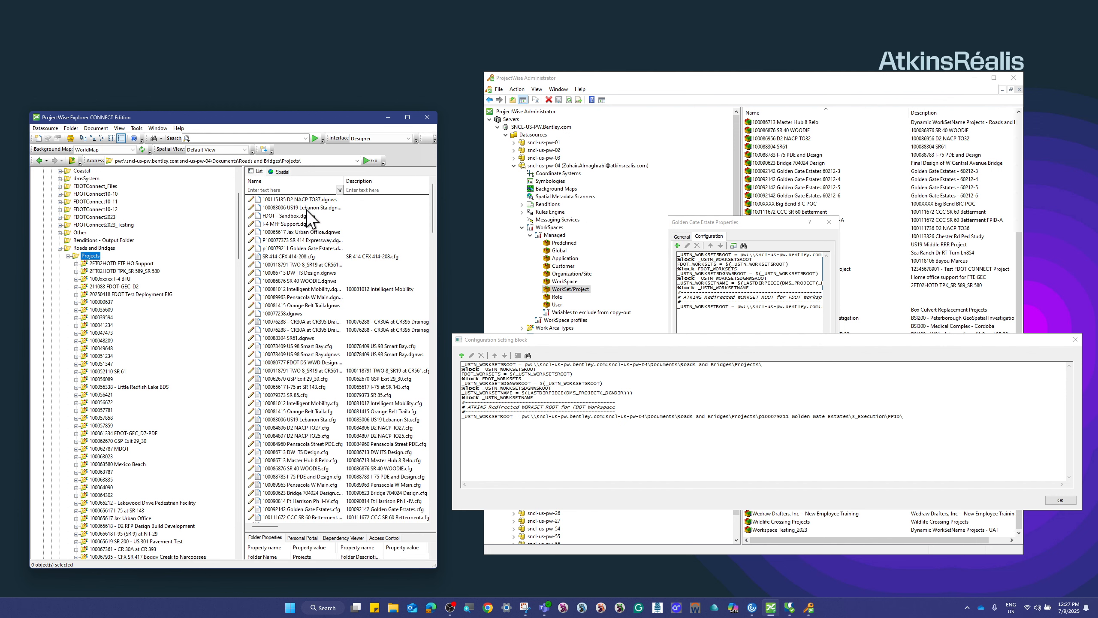
scroll(333, 355, down, 2)
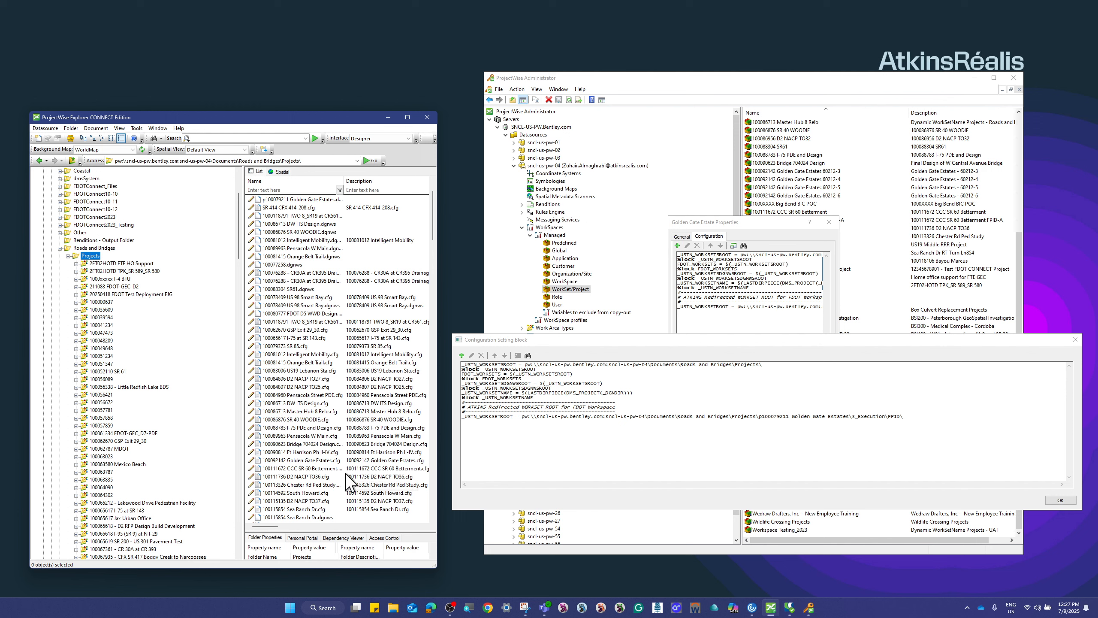
scroll(111, 346, down, 20)
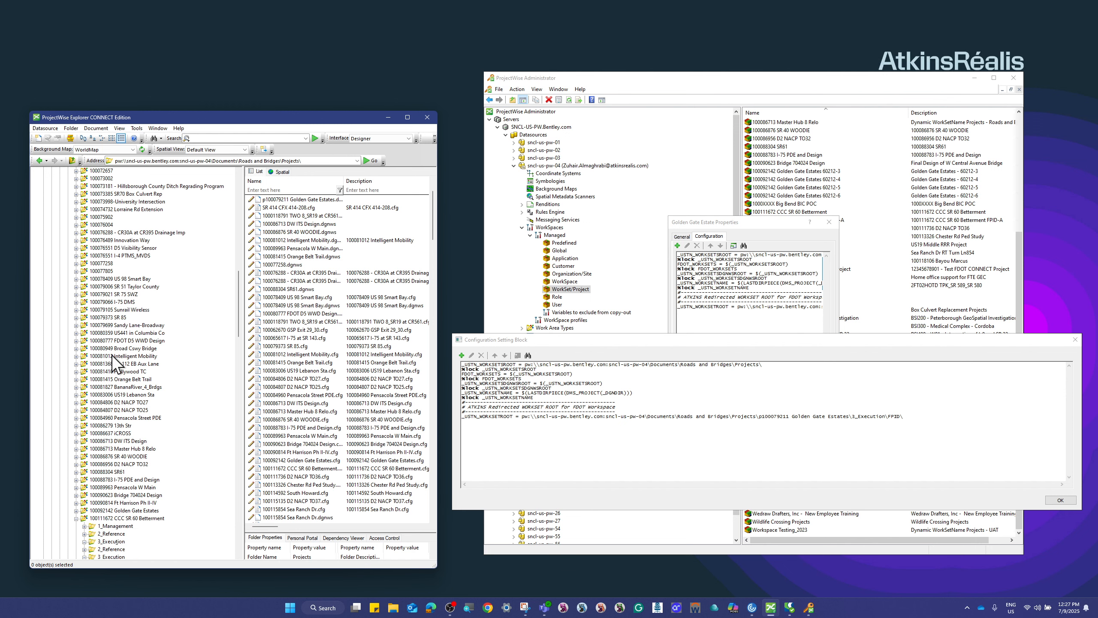
scroll(113, 358, down, 9)
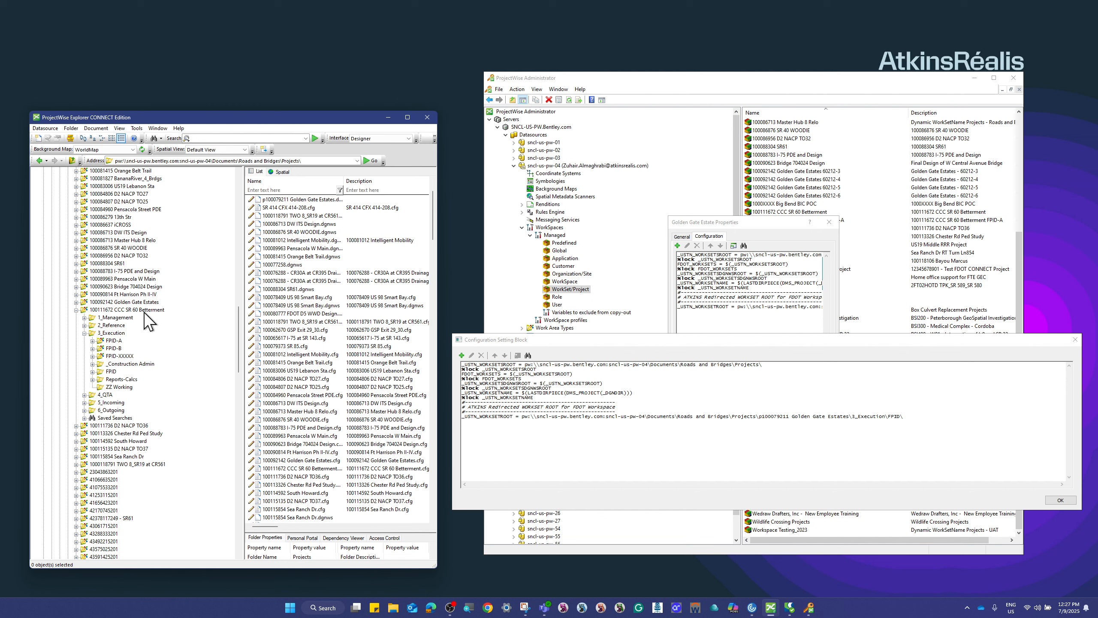
Step: Open the 3_Execution folder of 100111672 CCC SR 60 Betterment and close the Golden Gate Estate configuration block with its properties
click(145, 310)
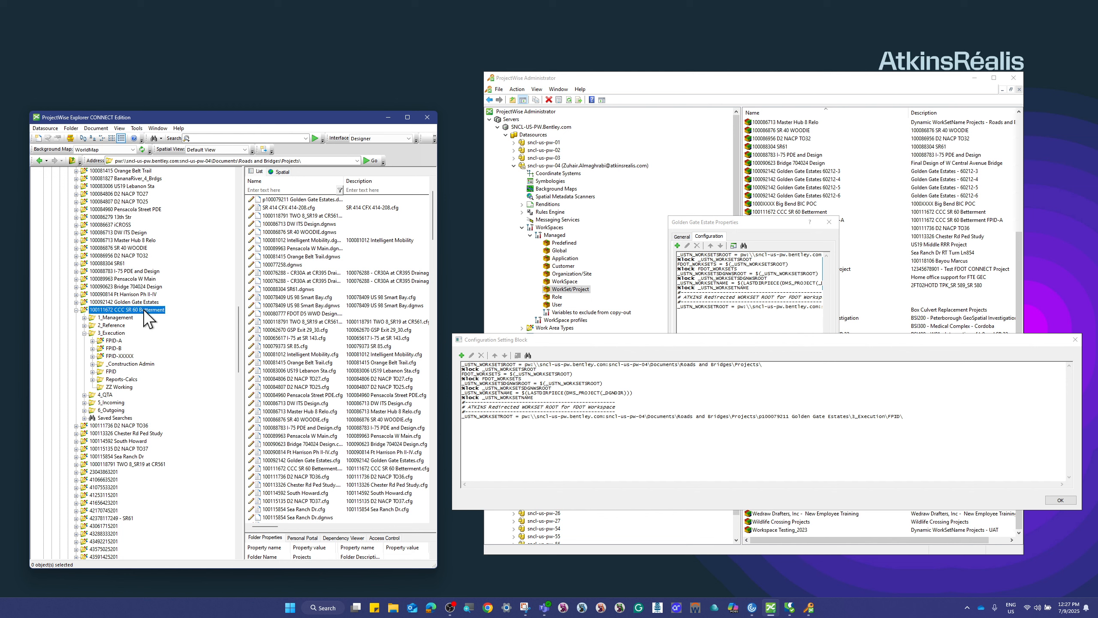
click(115, 333)
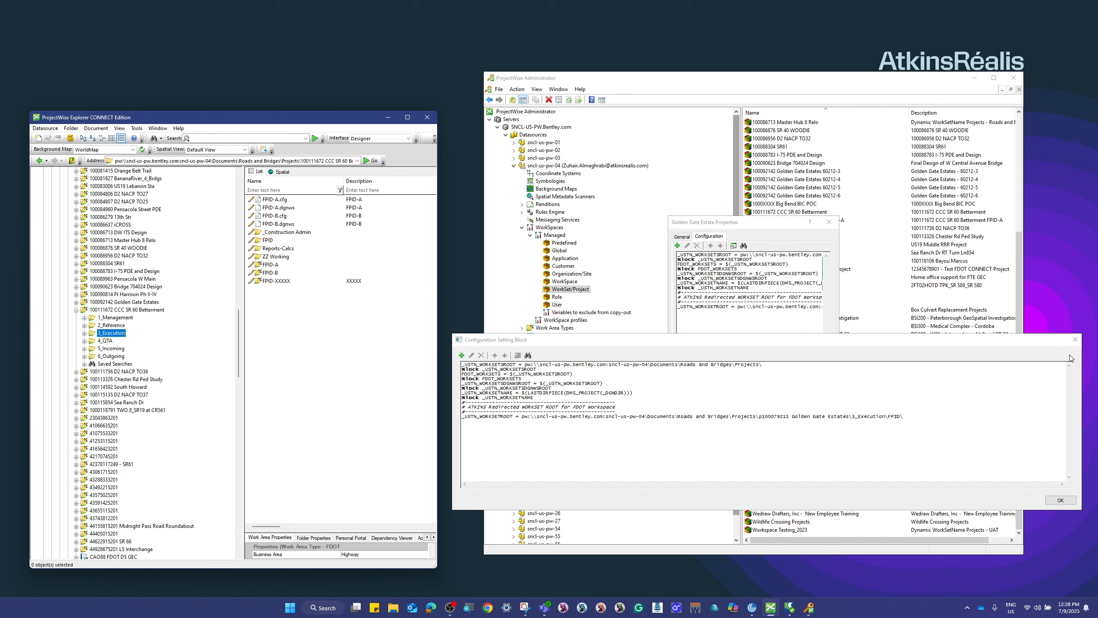
click(1076, 339)
click(829, 222)
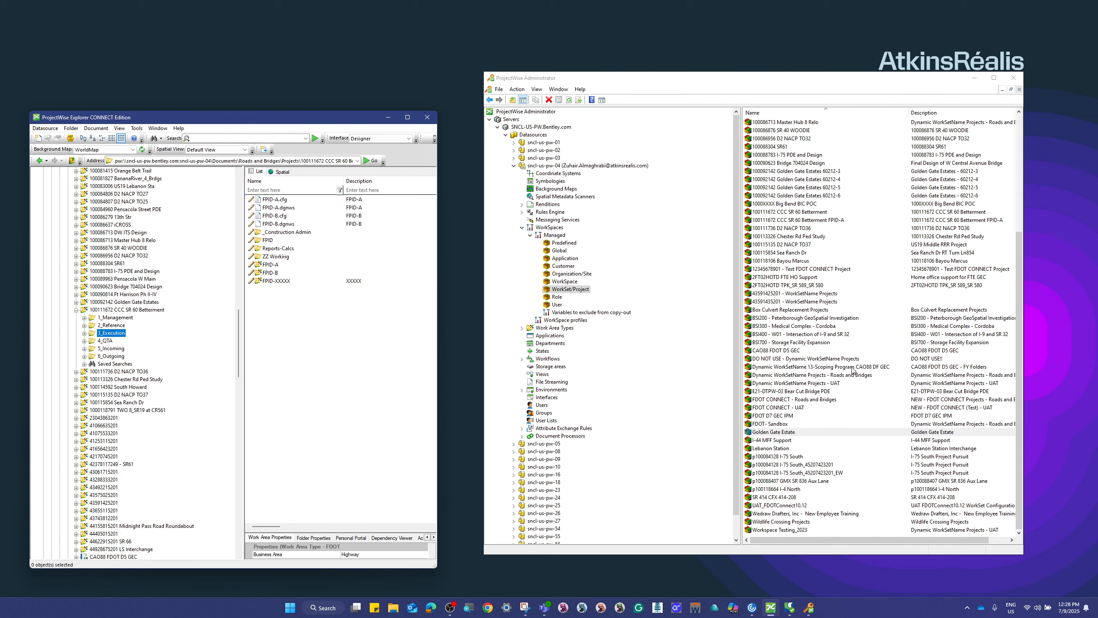
Step: Locate the 100111672 CCC SR 60 Betterment and FPID-A blocks under WorkSet/Project and compare them with the project's 3_Execution contents
scroll(815, 396, up, 7)
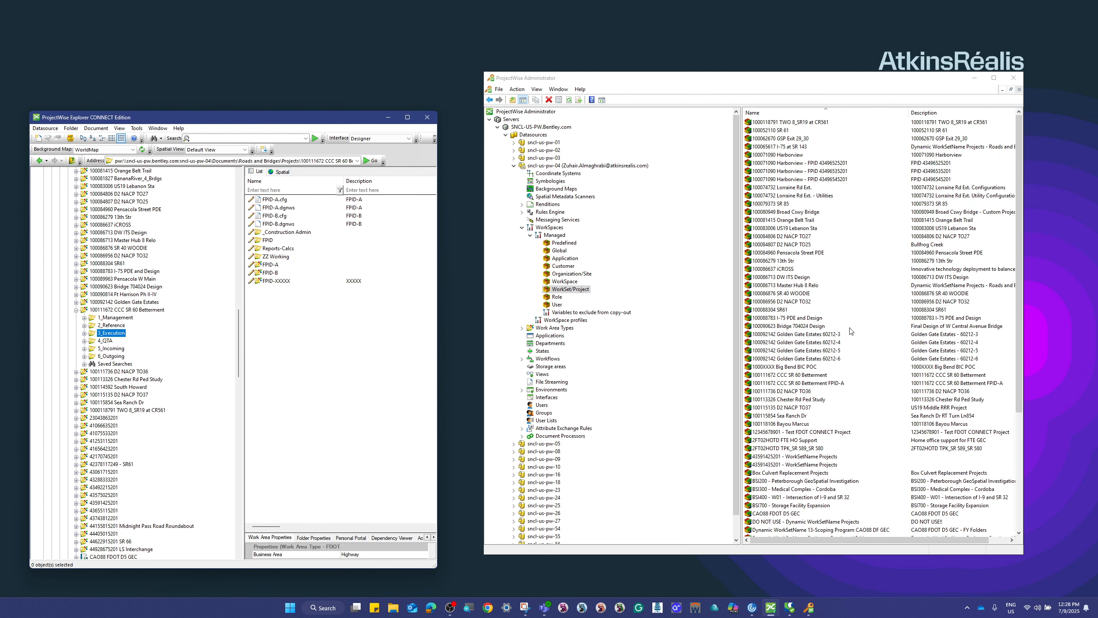
click(828, 383)
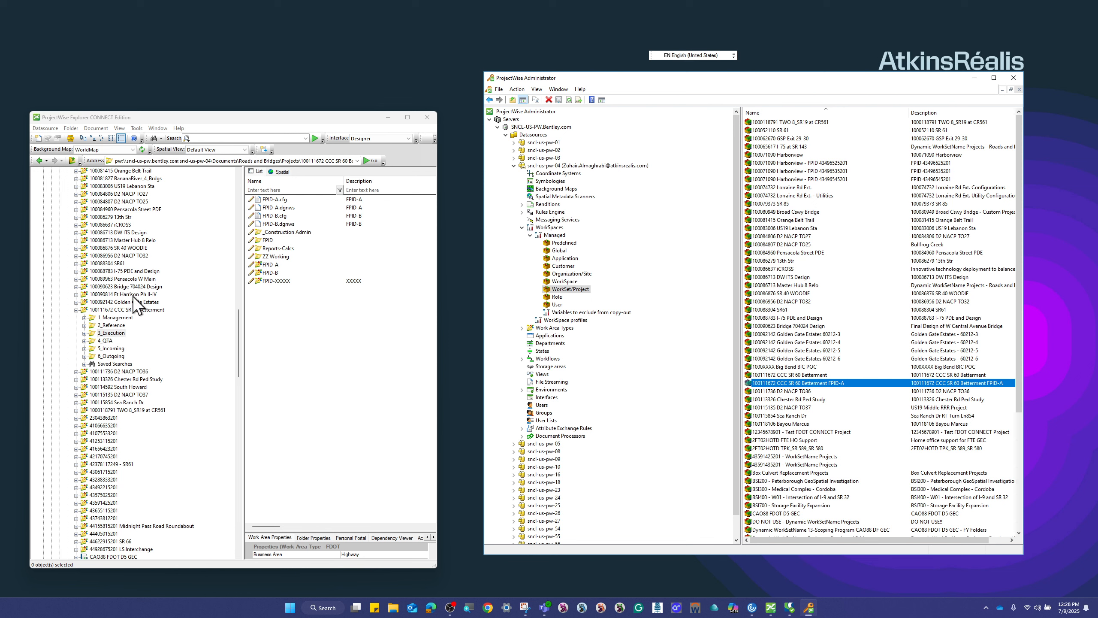
click(807, 376)
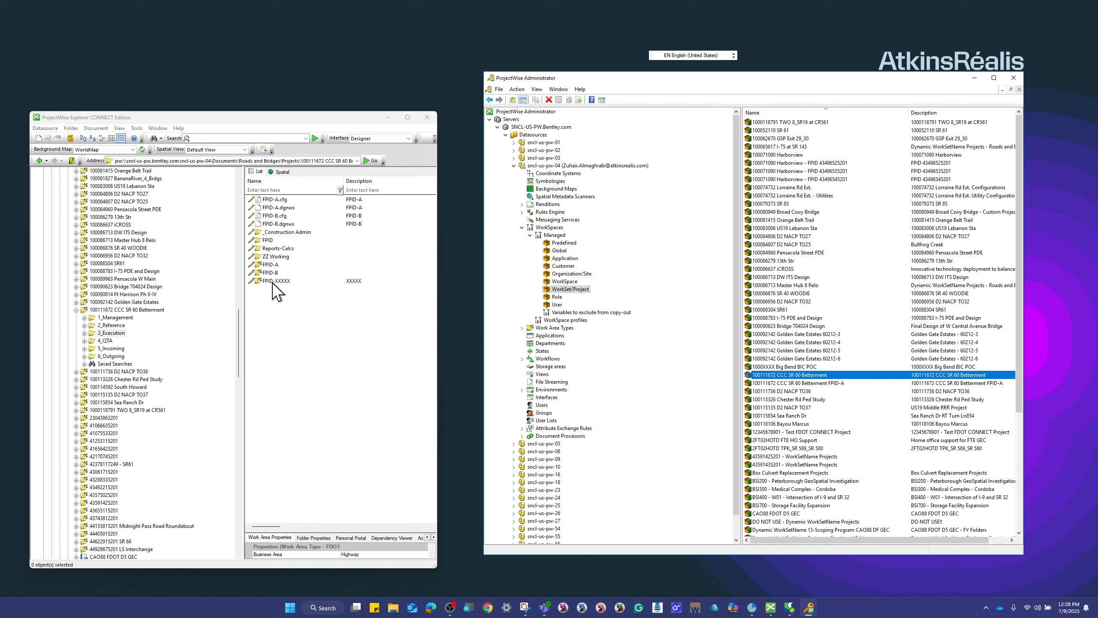
click(834, 383)
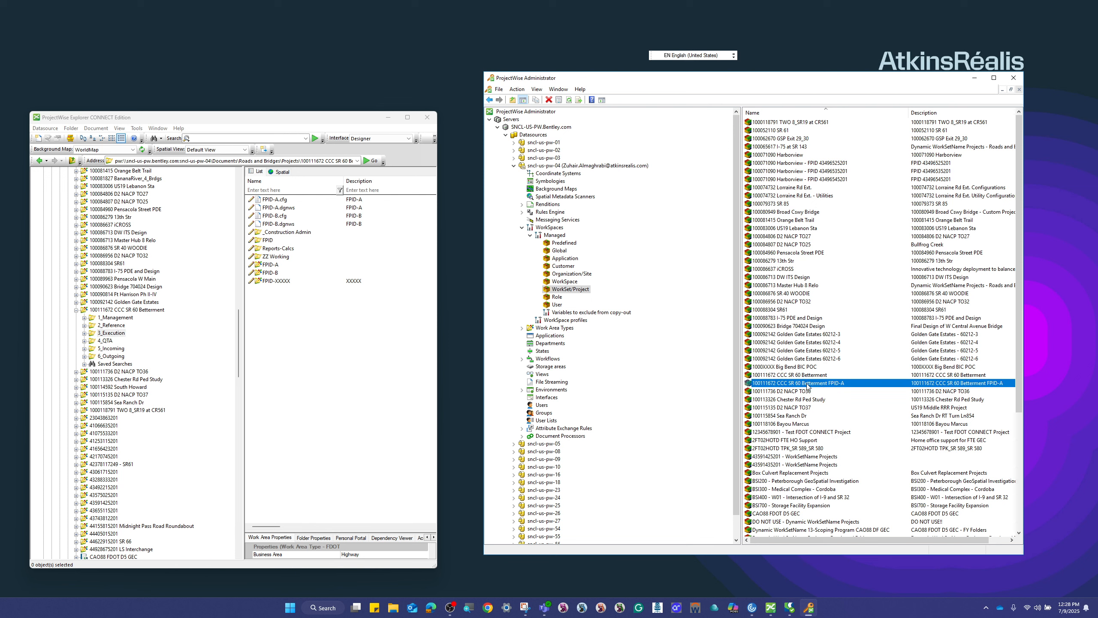
Step: Open the enlarged configuration settings of 100111672 CCC SR 60 Betterment FPID-A, examine its paths, and place the window clear of the block list
double_click(808, 384)
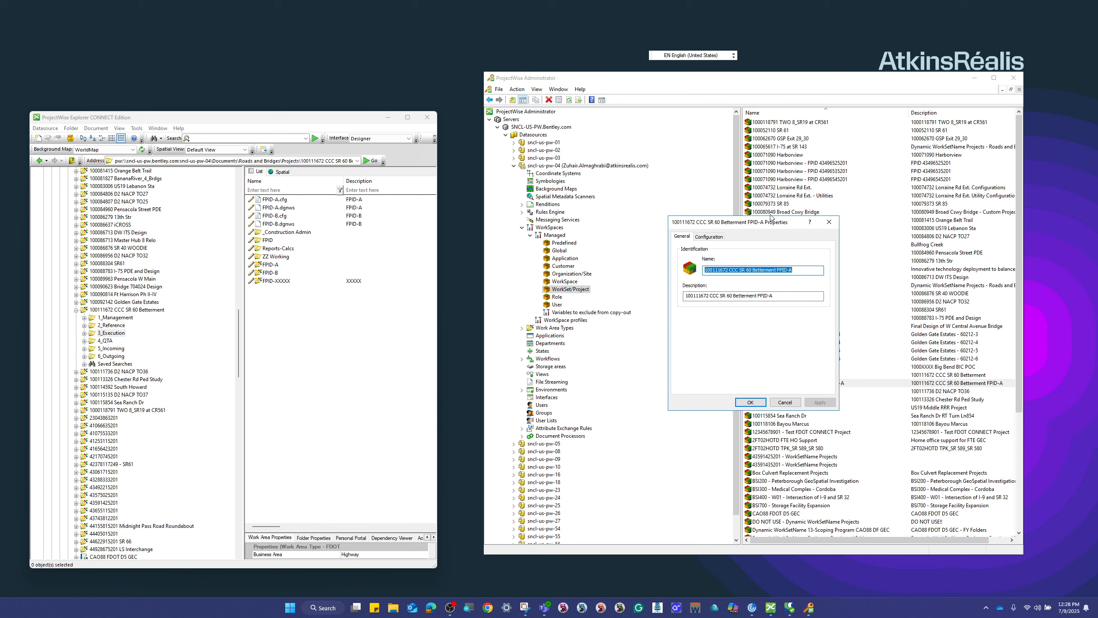
drag(746, 224, 523, 267)
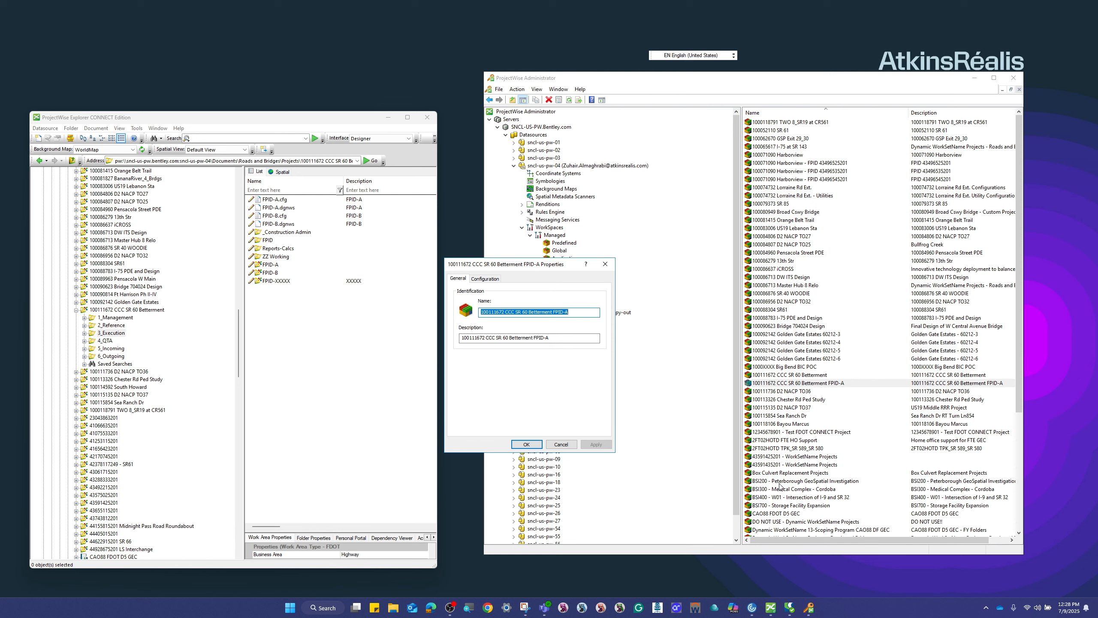
drag(486, 263, 592, 261)
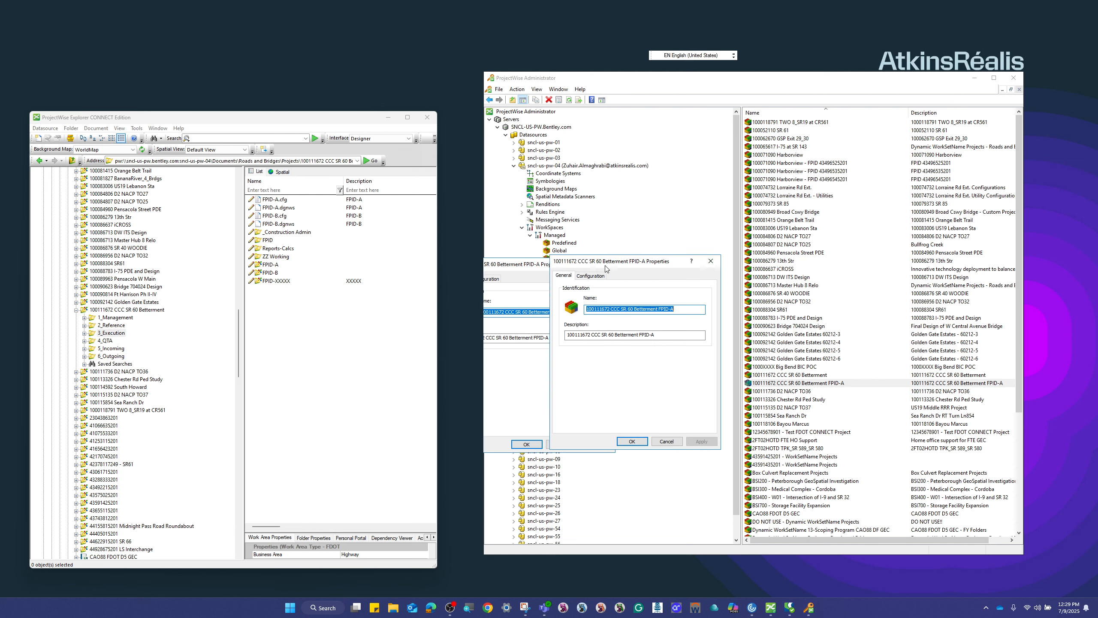
click(591, 276)
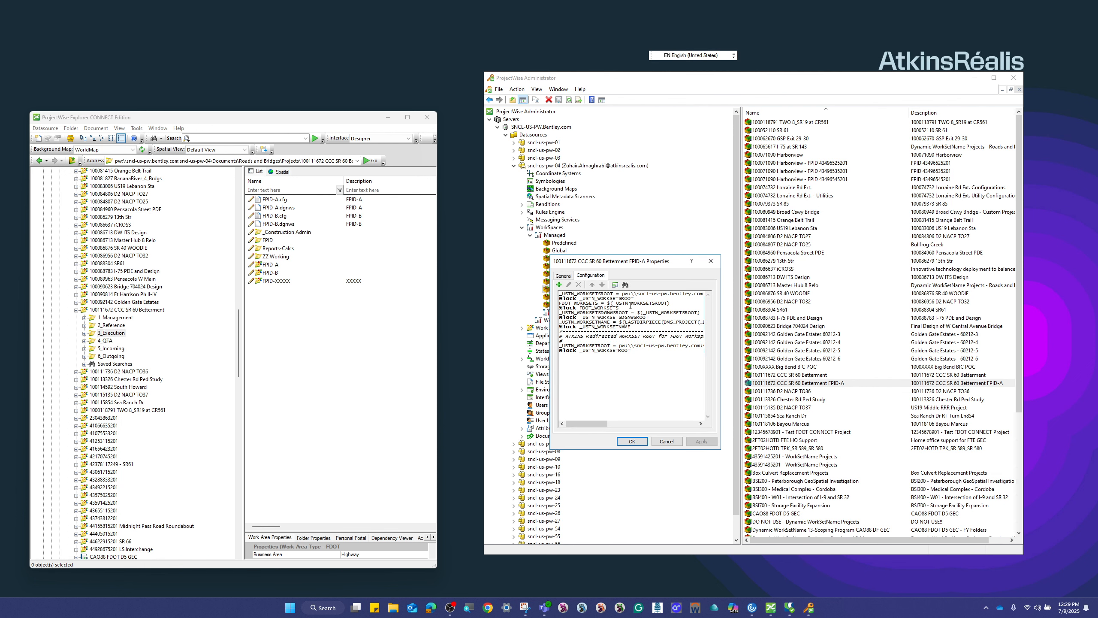
click(616, 285)
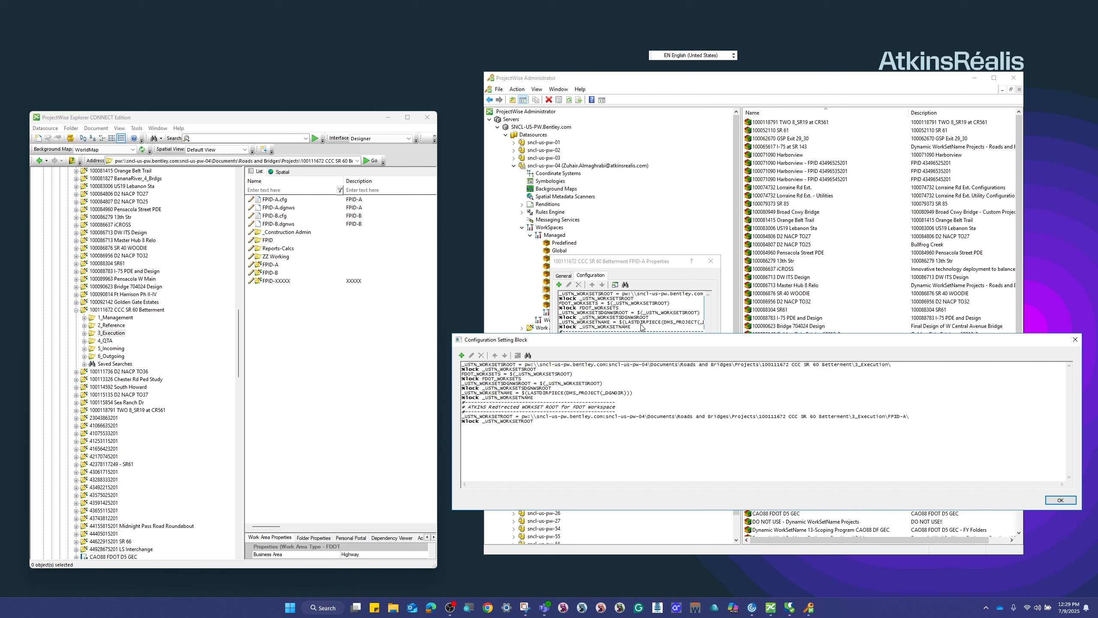
drag(736, 349, 721, 377)
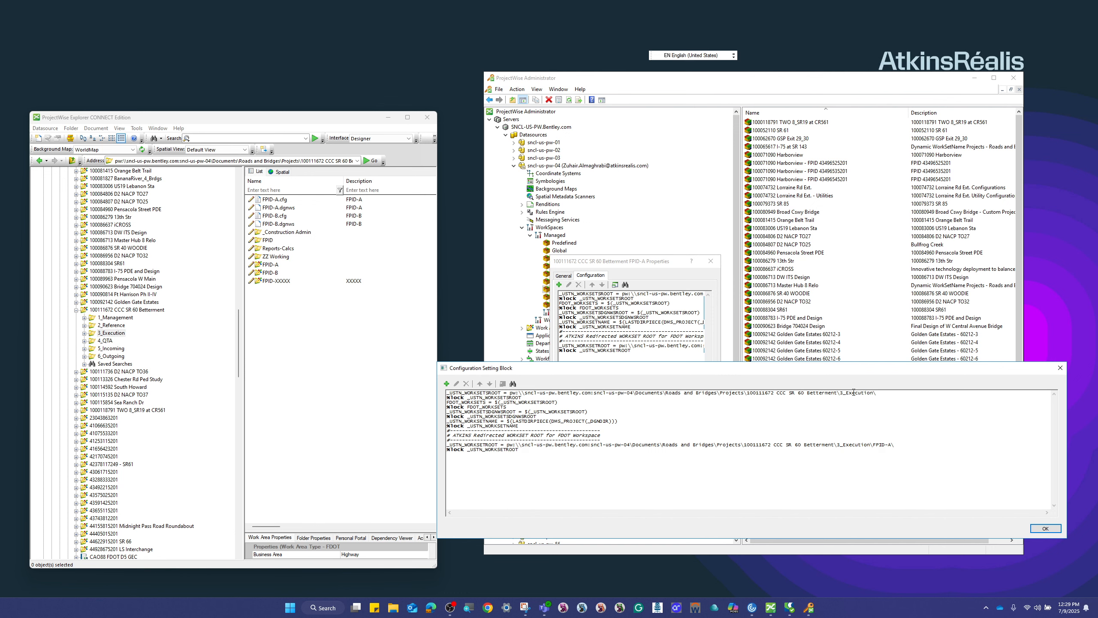
drag(835, 371, 712, 367)
drag(910, 369, 613, 431)
Step: Open the enlarged configuration settings of 100111672 CCC SR 60 Betterment and arrange the FPID-A settings window below it
double_click(804, 376)
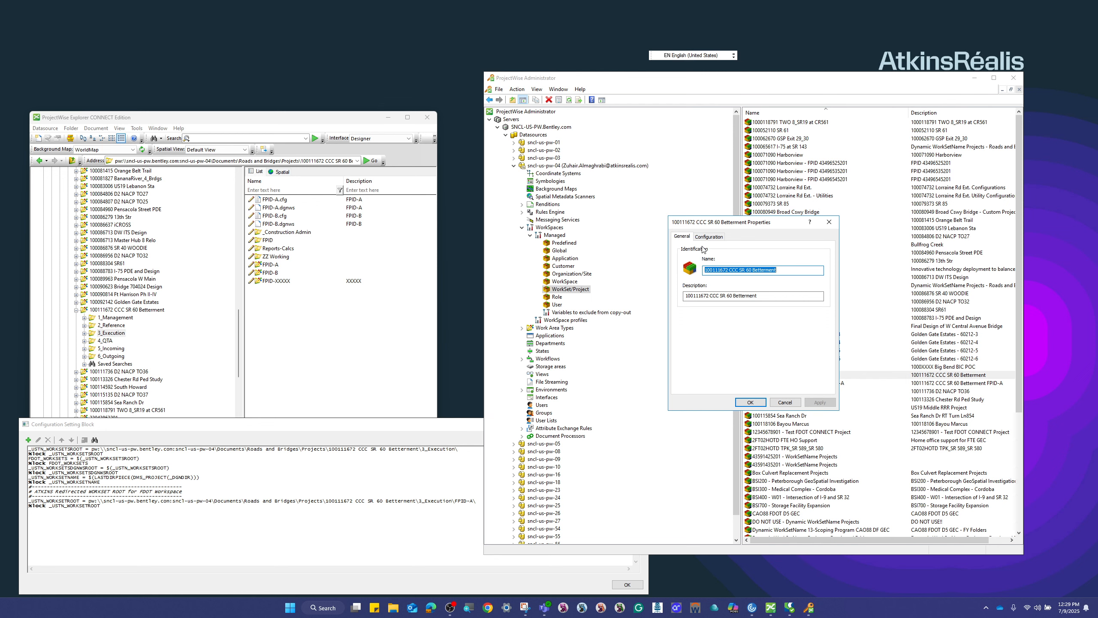
click(709, 237)
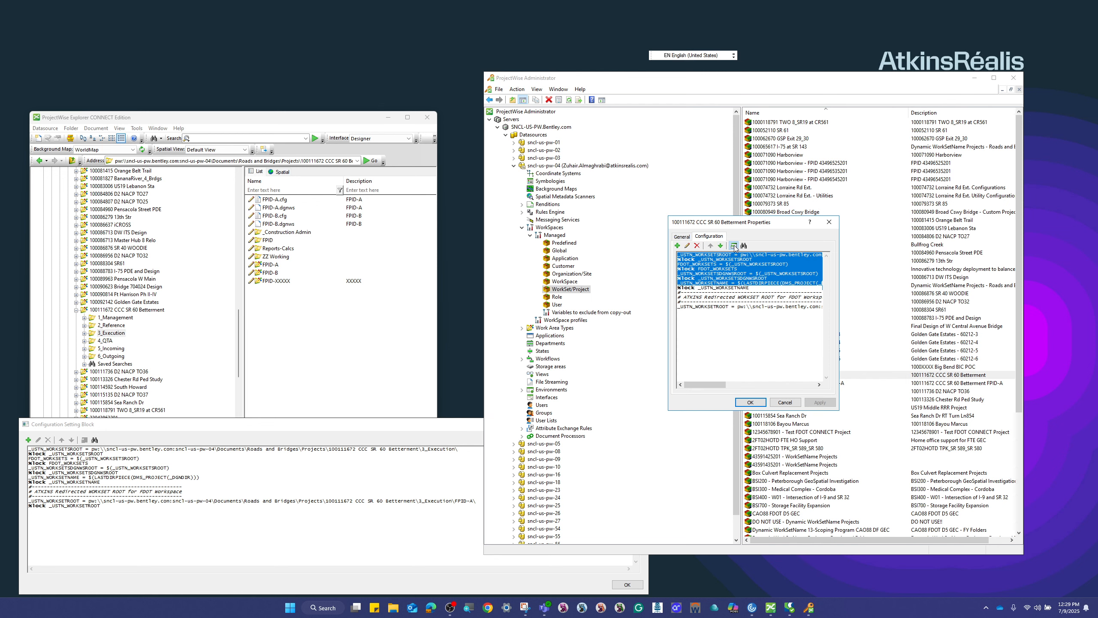
click(733, 247)
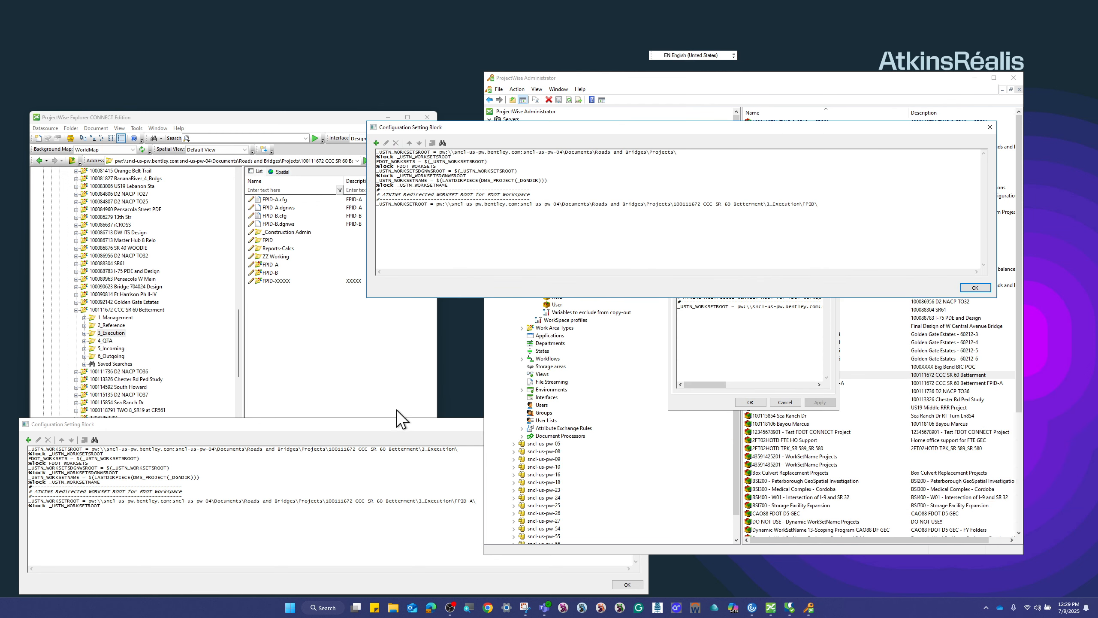
drag(372, 428, 807, 384)
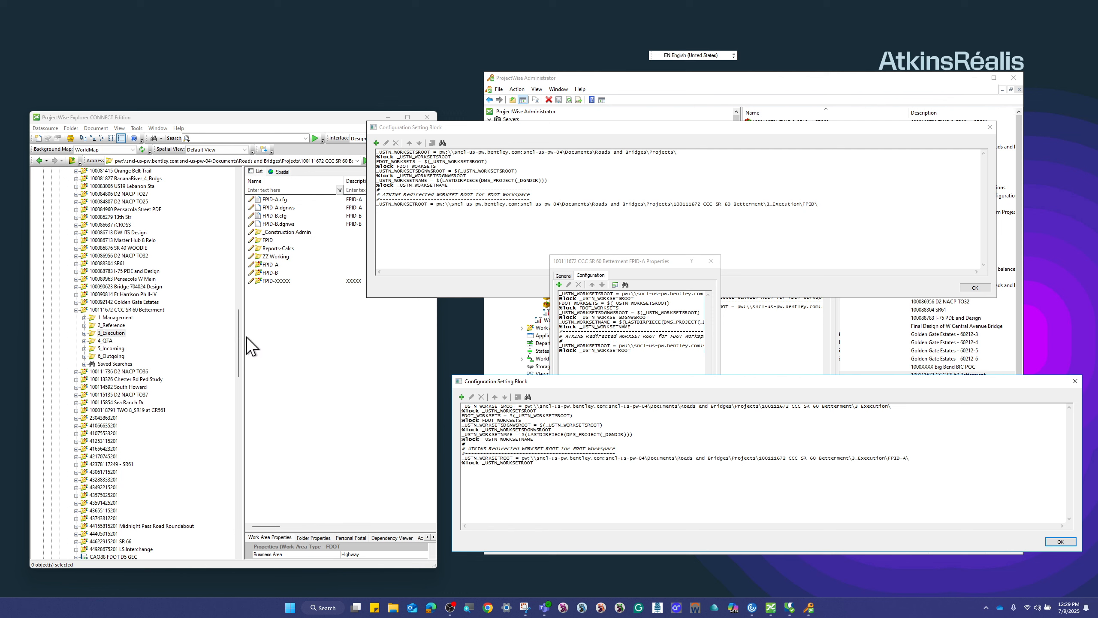
Step: Compare the _USTN_WORKSETSROOT and _USTN_WORKSETROOT paths in both configuration blocks with the Roads and Bridges project tree
drag(240, 342, 211, 206)
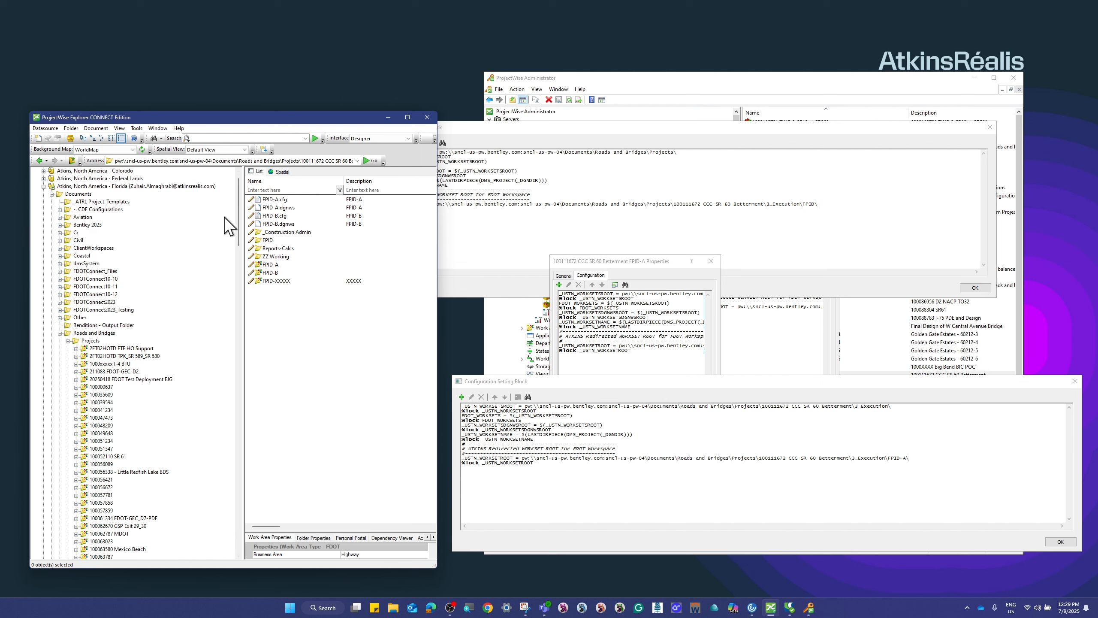
drag(238, 211, 235, 349)
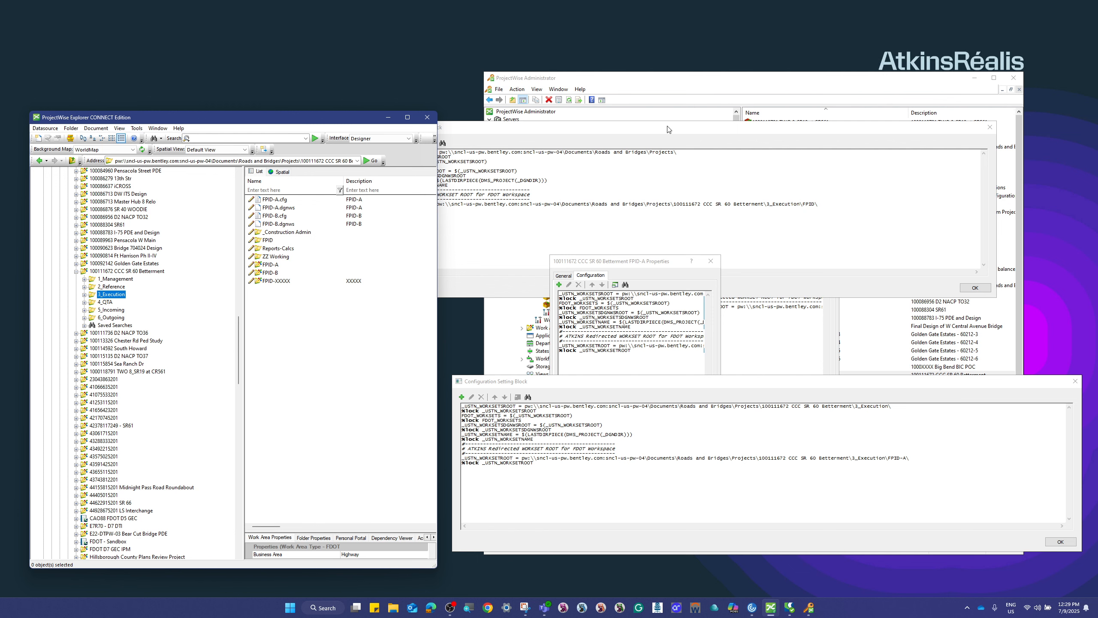
click(495, 140)
drag(484, 133, 514, 139)
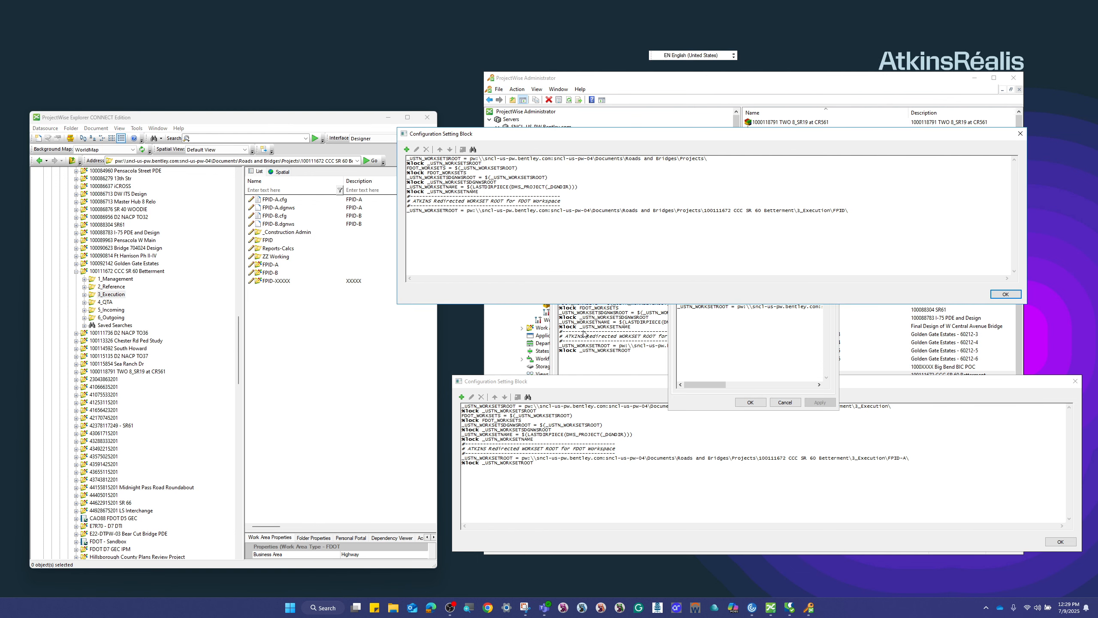
click(578, 391)
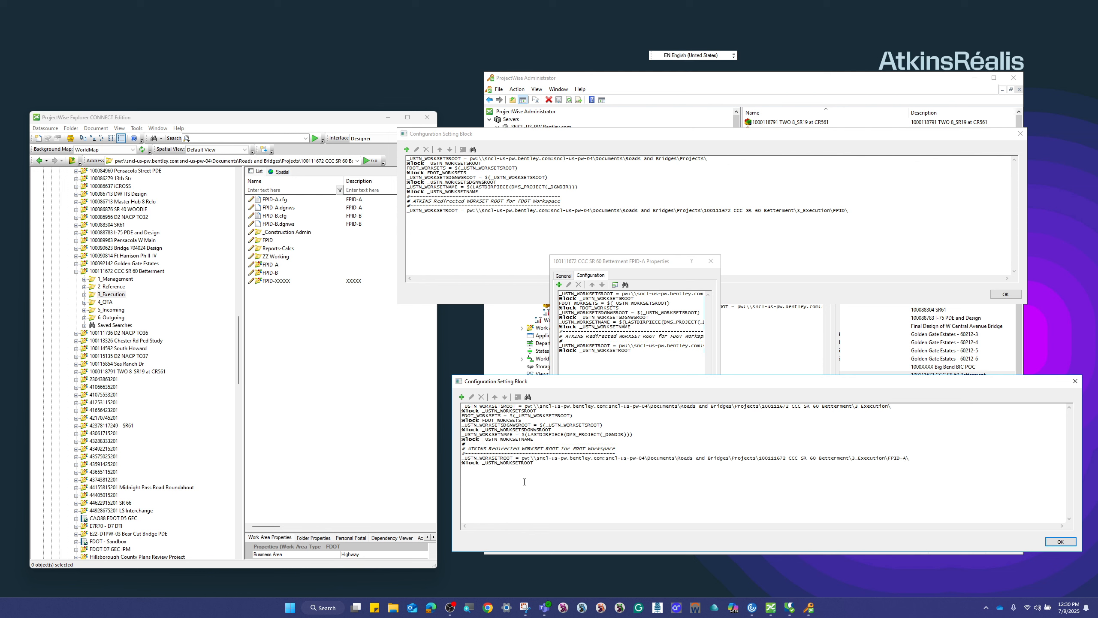
Step: Close the settings and properties windows of the 100111672 CCC SR 60 Betterment and FPID-A configuration blocks
click(1059, 543)
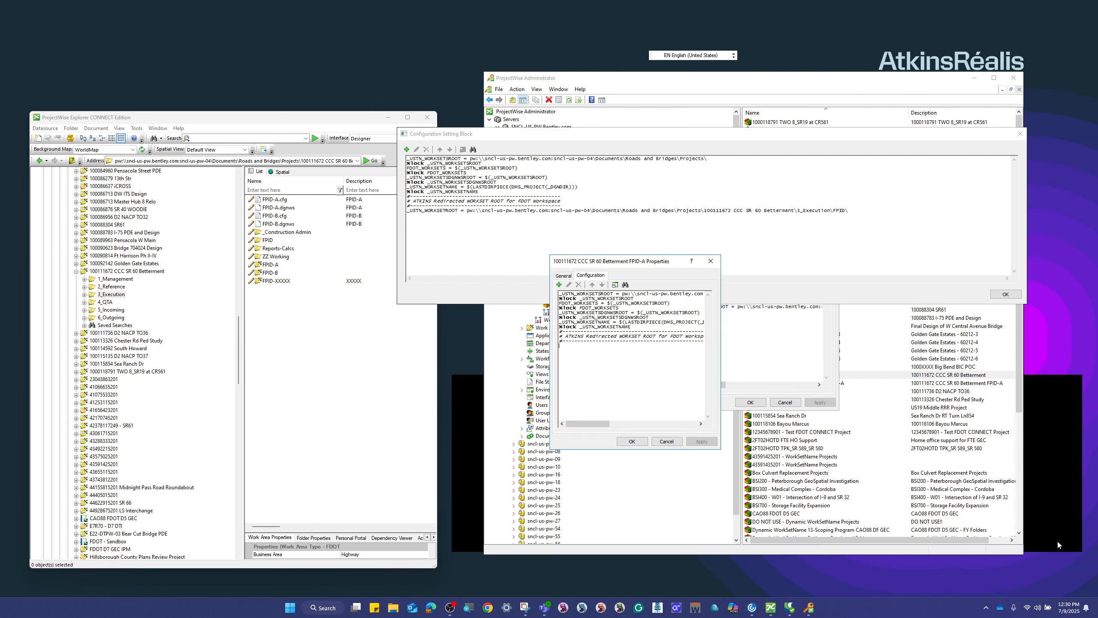
click(714, 263)
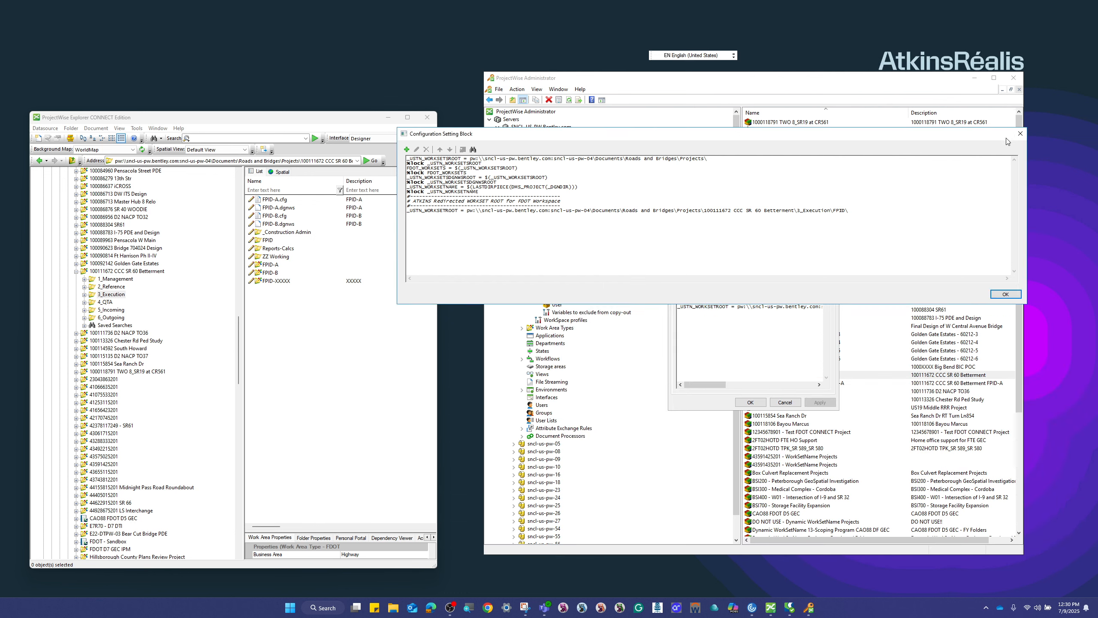
click(1021, 134)
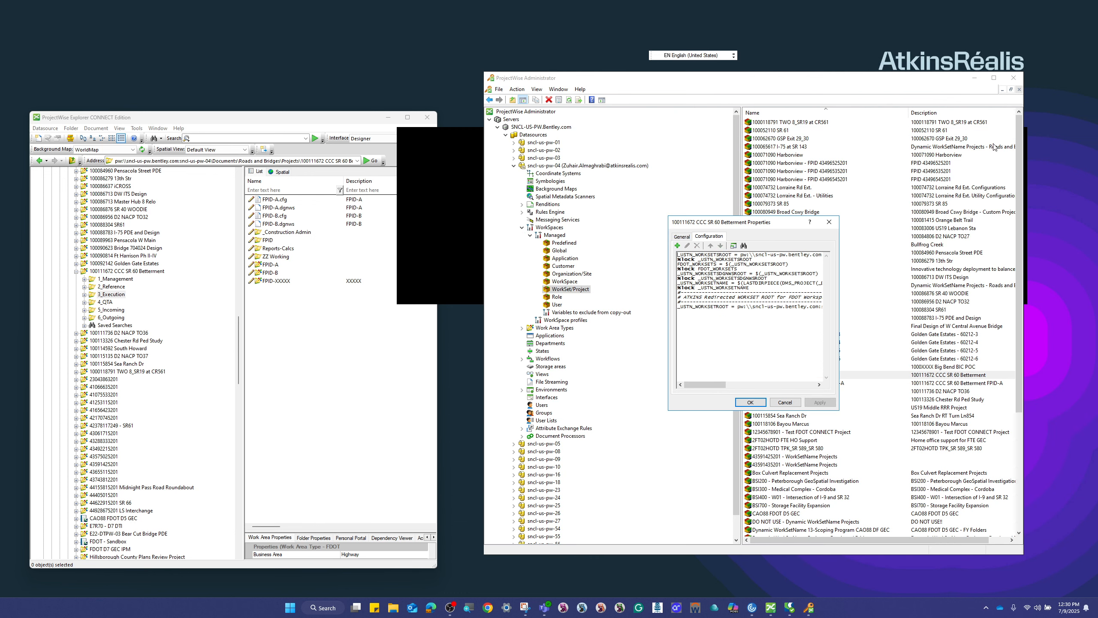
click(829, 222)
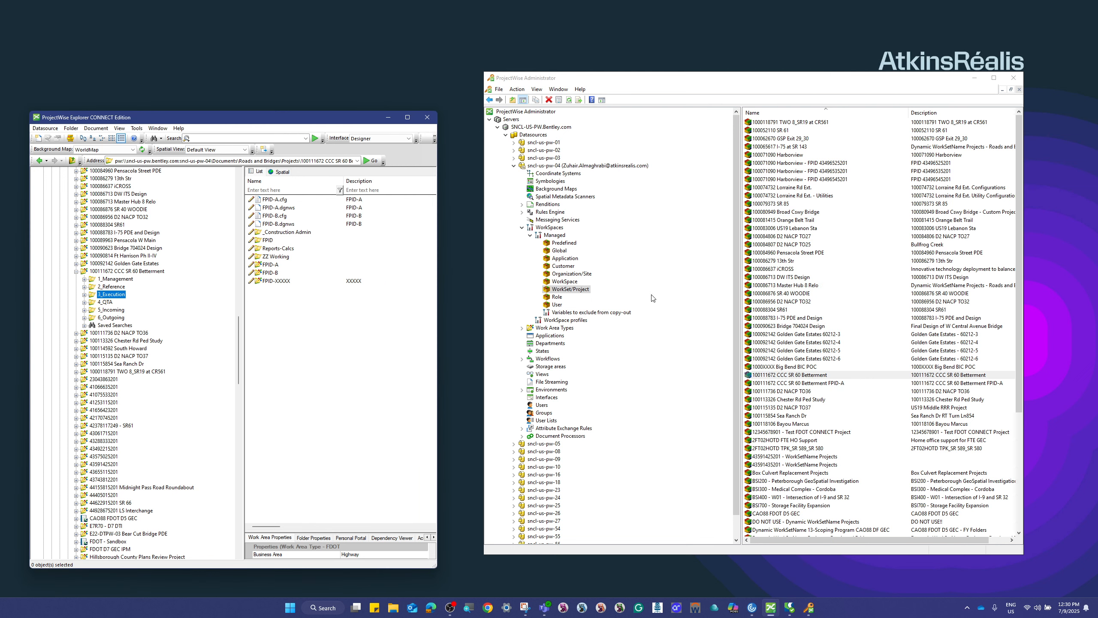
Step: Create a configuration block under WorkSet/Project with the name and description test
right_click(569, 295)
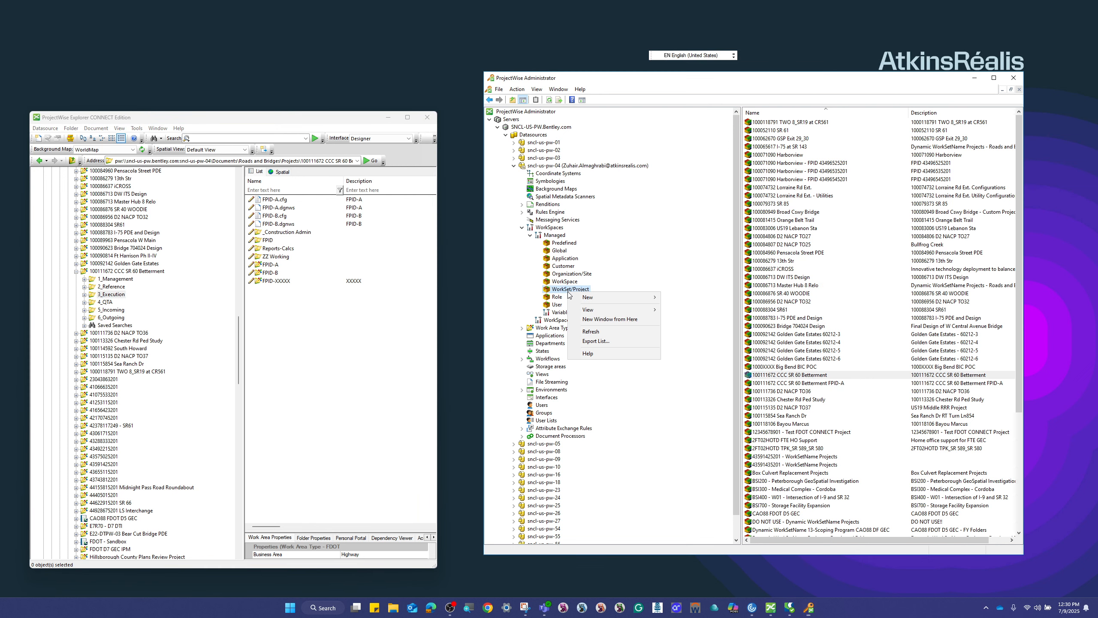
mouse_move(590, 300)
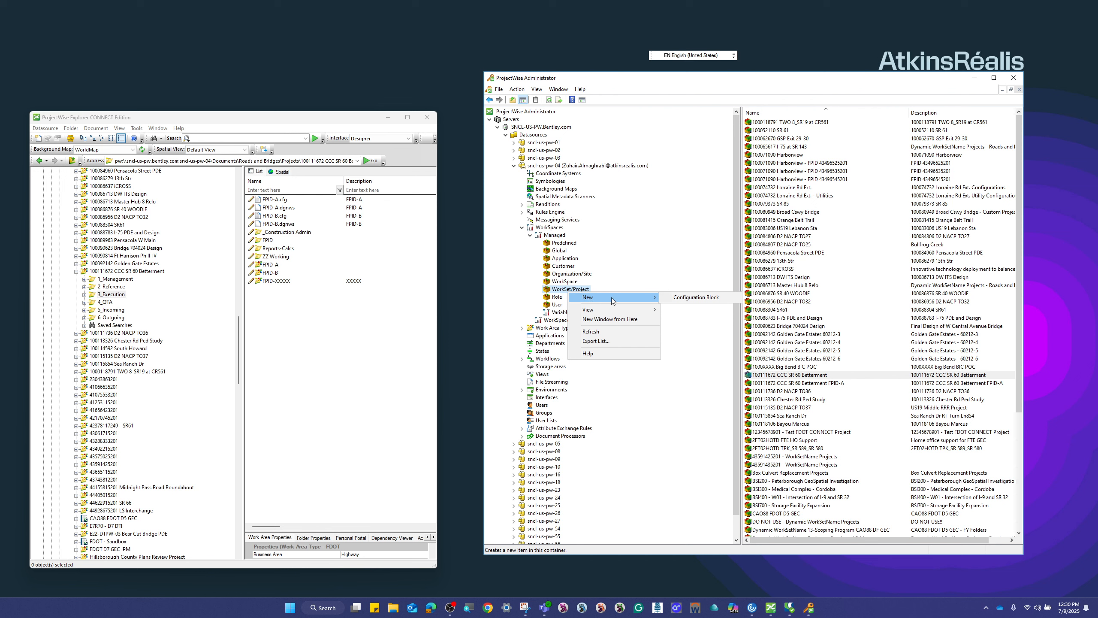
click(677, 299)
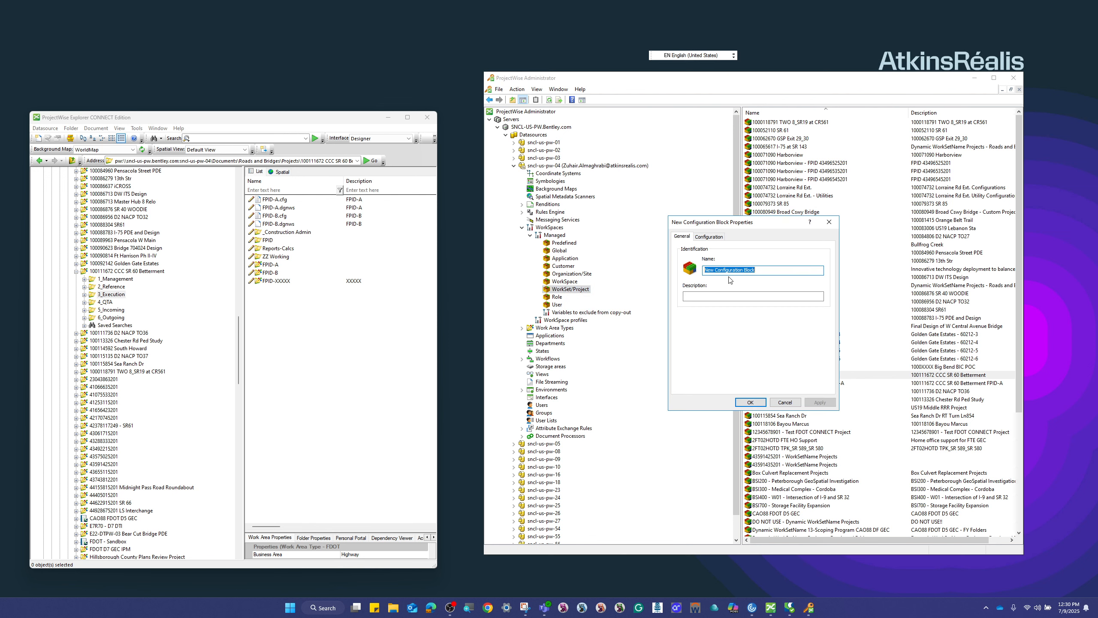
text(test)
click(722, 297)
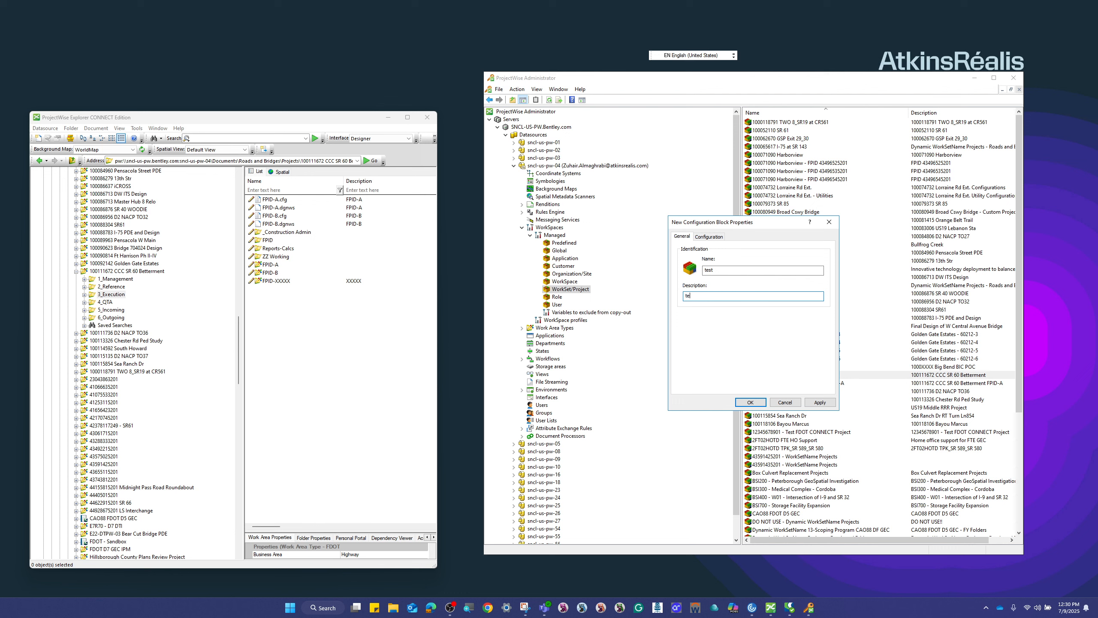
click(750, 402)
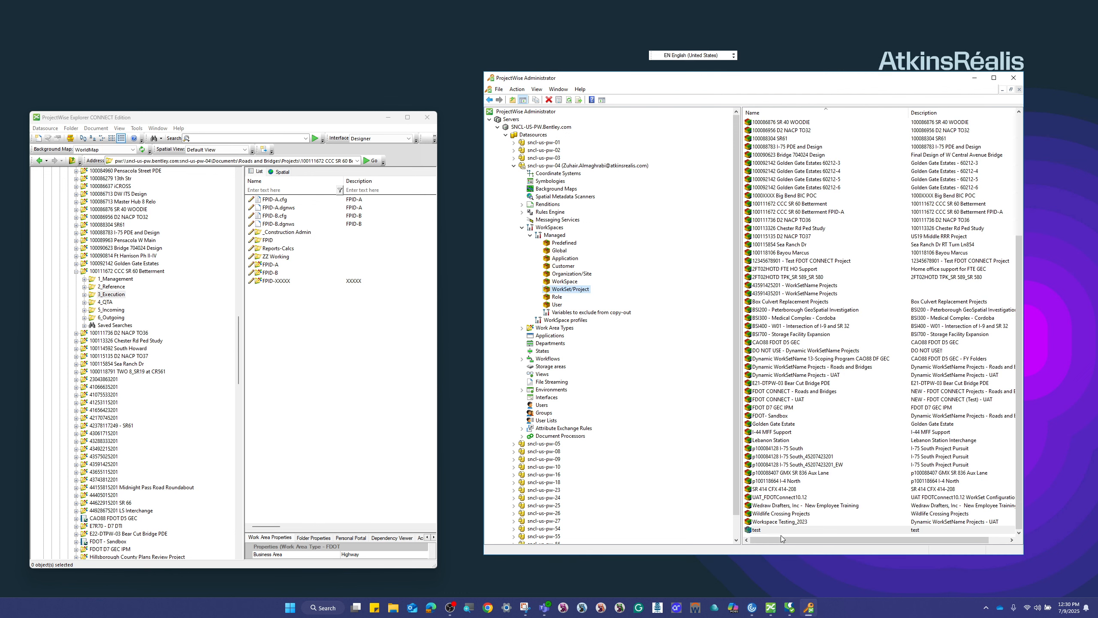
Step: Open the configuration settings of the test block in the enlarged window and move it away from the block list
double_click(775, 531)
click(710, 236)
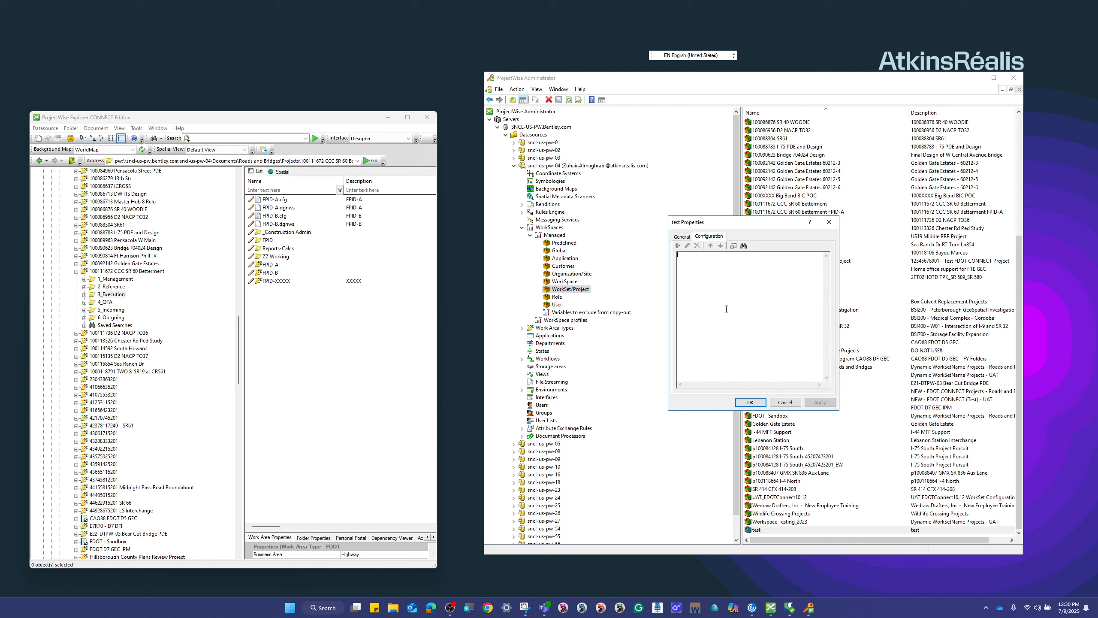
click(734, 246)
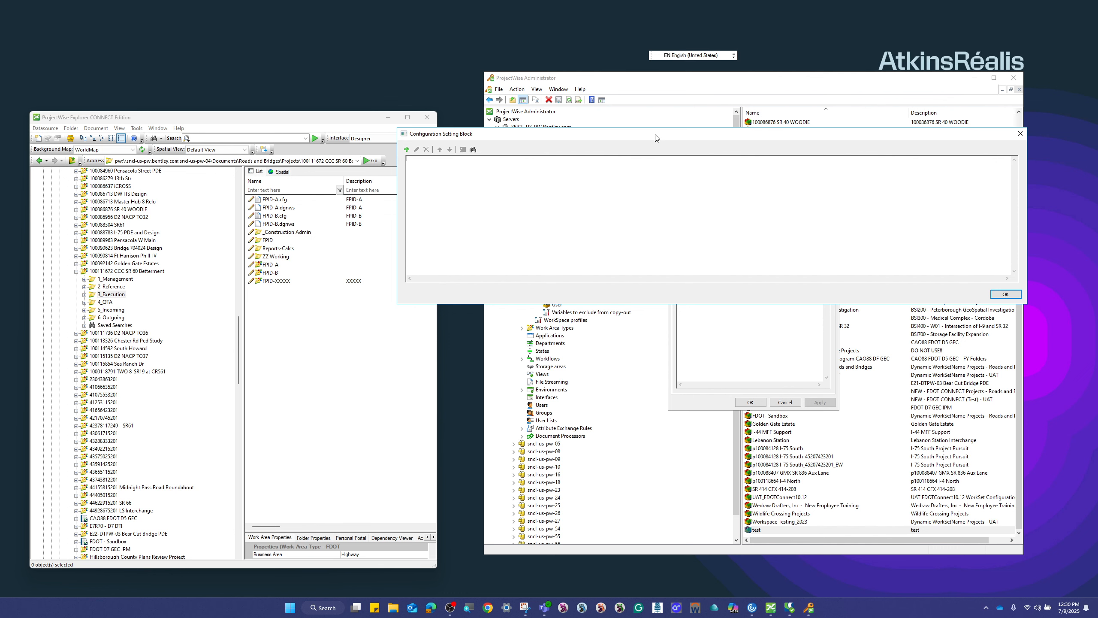
drag(655, 134, 484, 86)
Step: Open the 100111672 CCC SR 60 Betterment FPID-A block's properties beside the test block's general properties, closing the empty enlarged settings window
click(903, 89)
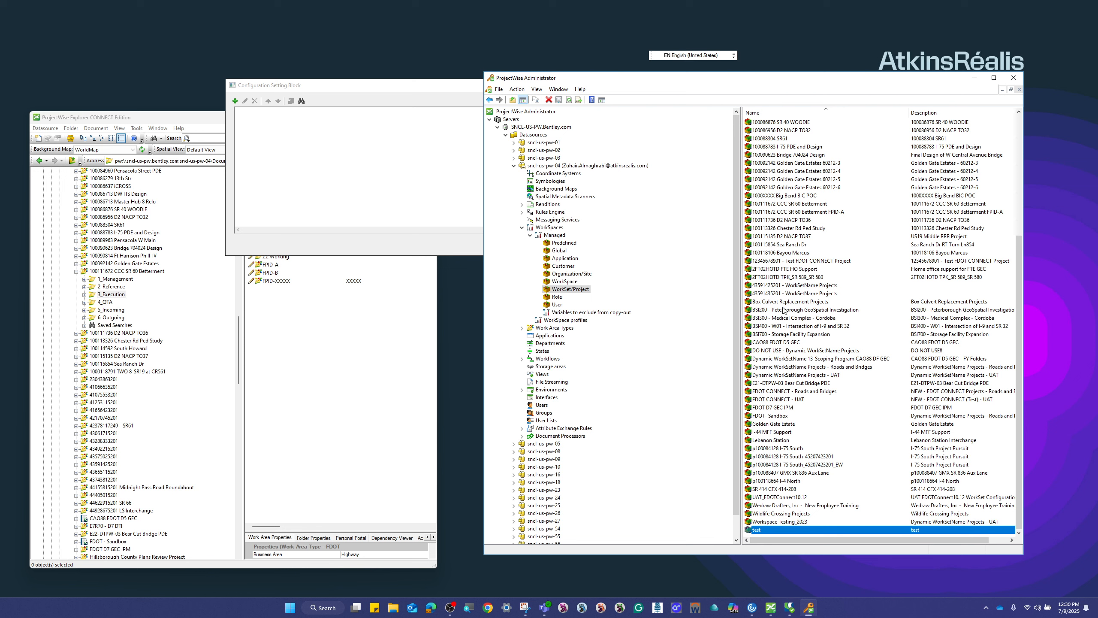
double_click(818, 213)
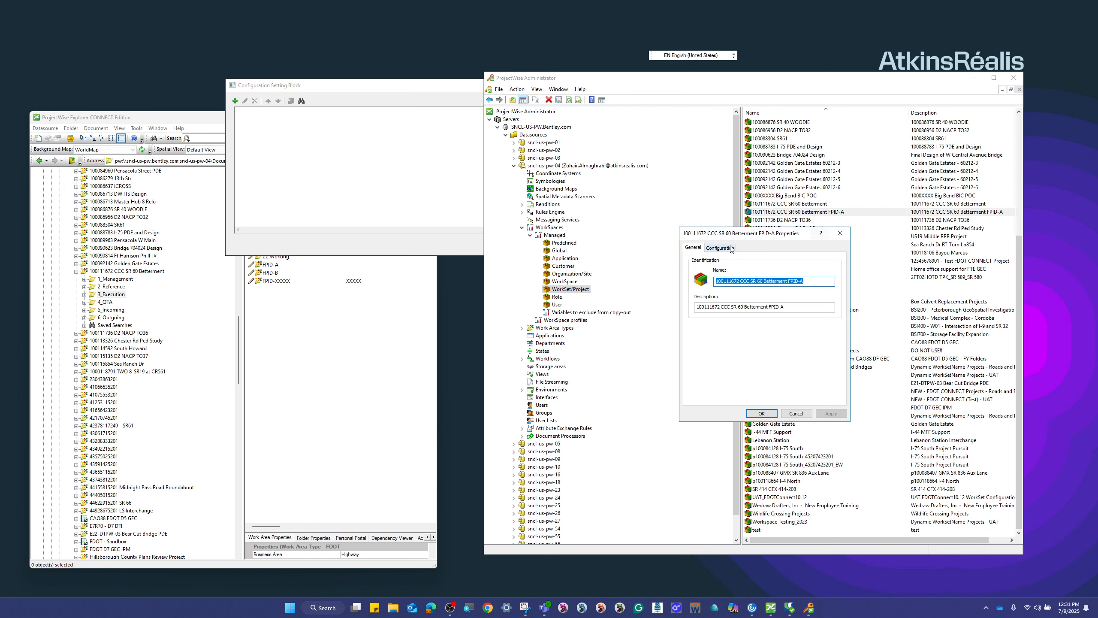
drag(764, 234, 625, 274)
click(388, 206)
click(848, 86)
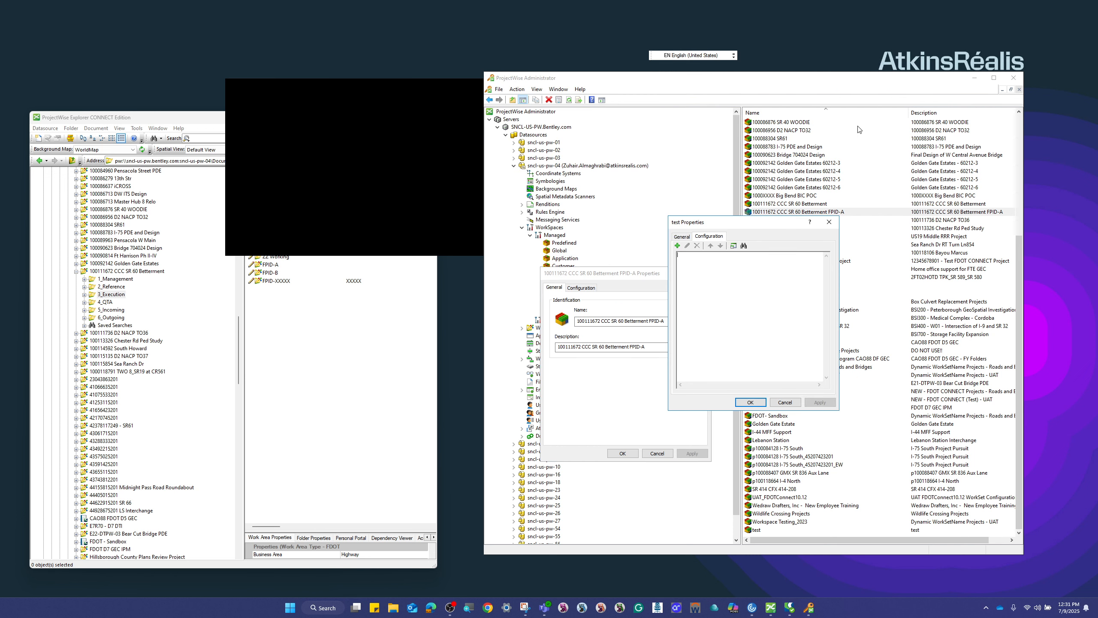
click(681, 237)
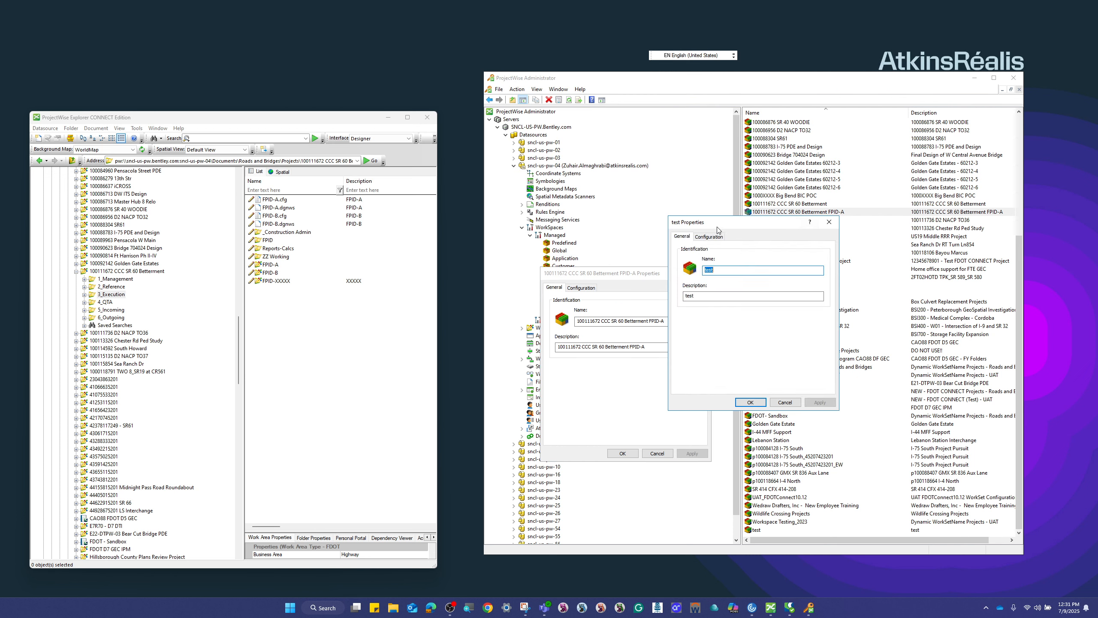
drag(721, 226, 894, 250)
Step: Rename the test block as 100111672 CCC SR 60 Betterment FPID-B, reusing the name copied from the FPID-A block
drag(668, 320, 578, 320)
right_click(596, 326)
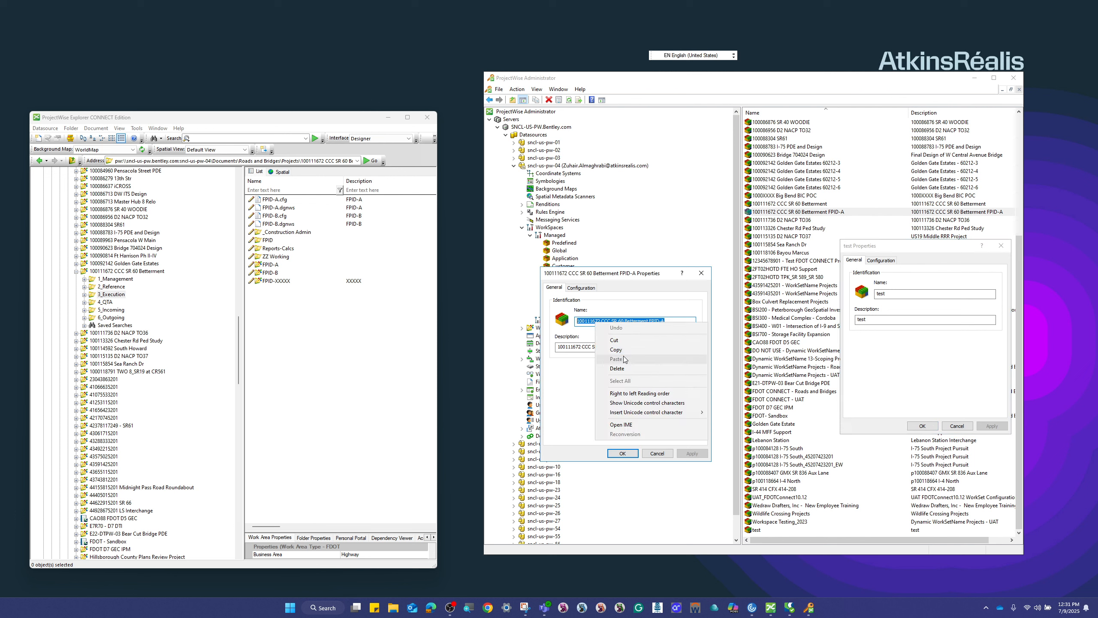
click(628, 350)
click(928, 293)
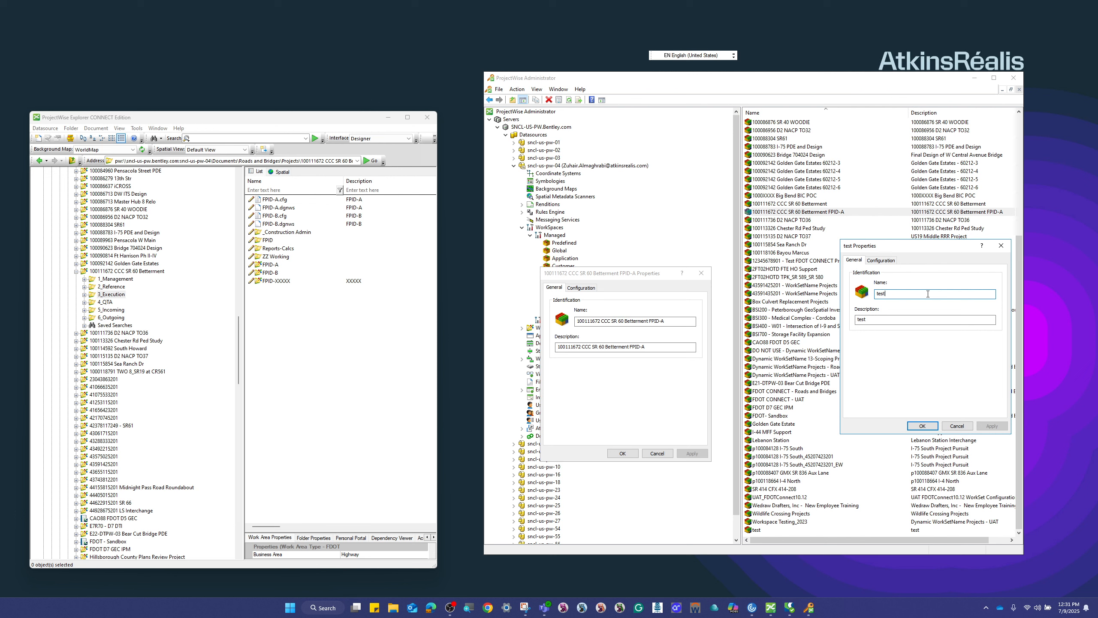
drag(908, 294, 879, 294)
right_click(878, 293)
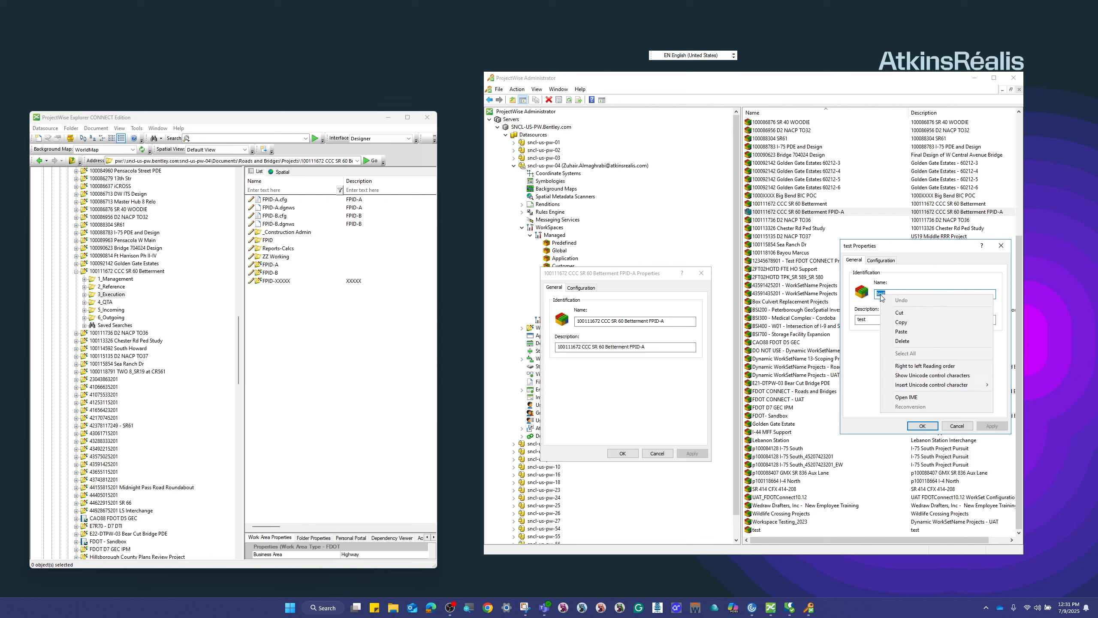
click(895, 333)
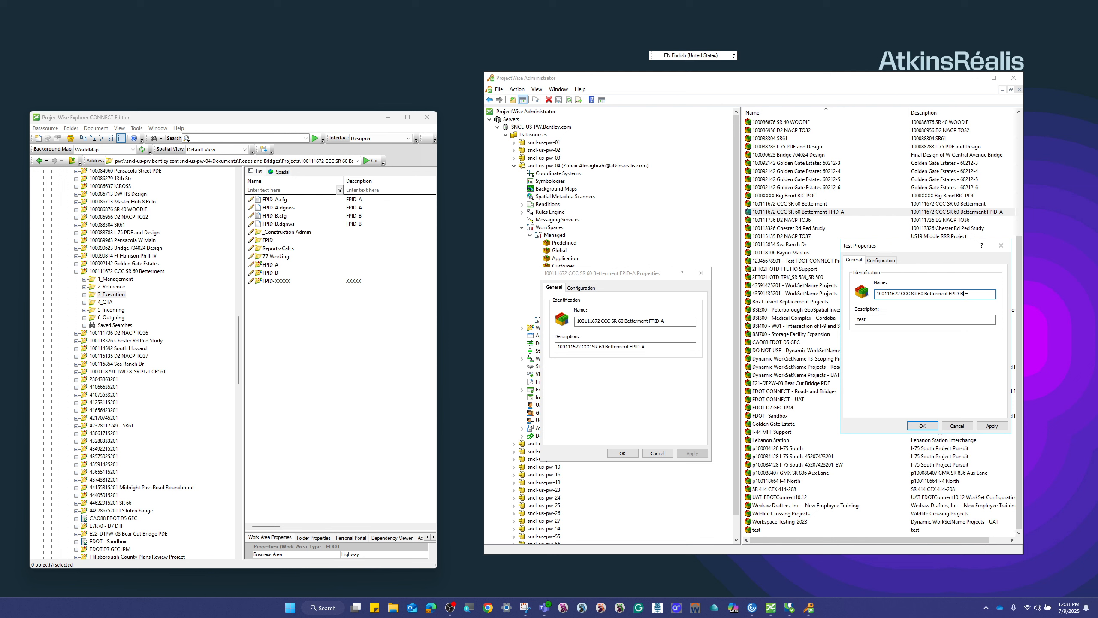
Step: Set the block's description to 100111672 CCC SR 60 Betterment FPID-B by copying its name, and apply the changes
drag(963, 294, 865, 299)
right_click(890, 295)
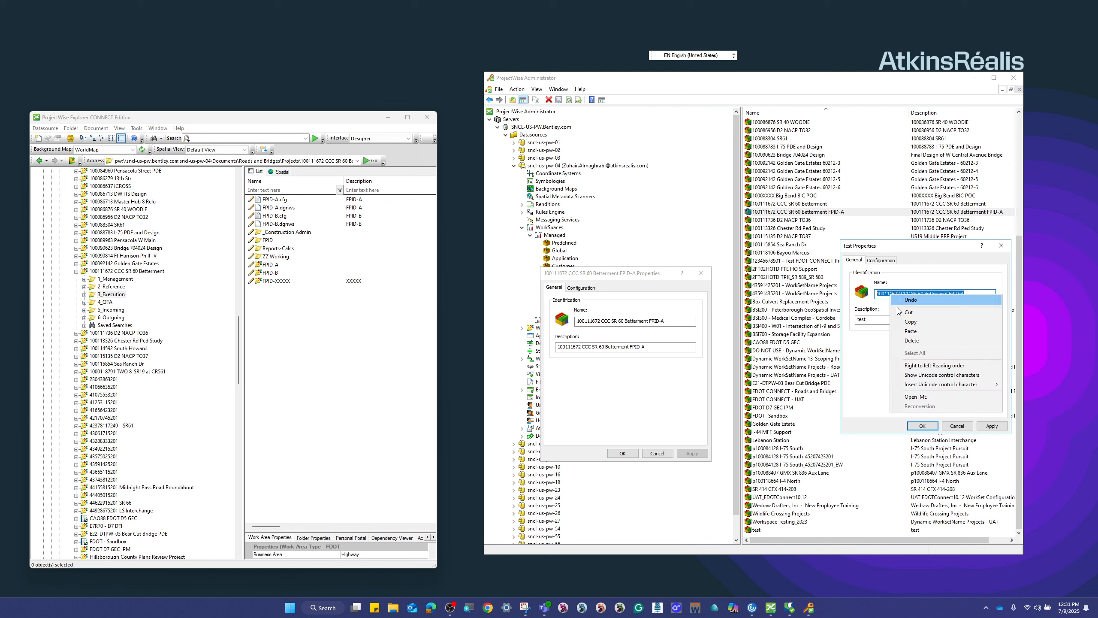
click(893, 322)
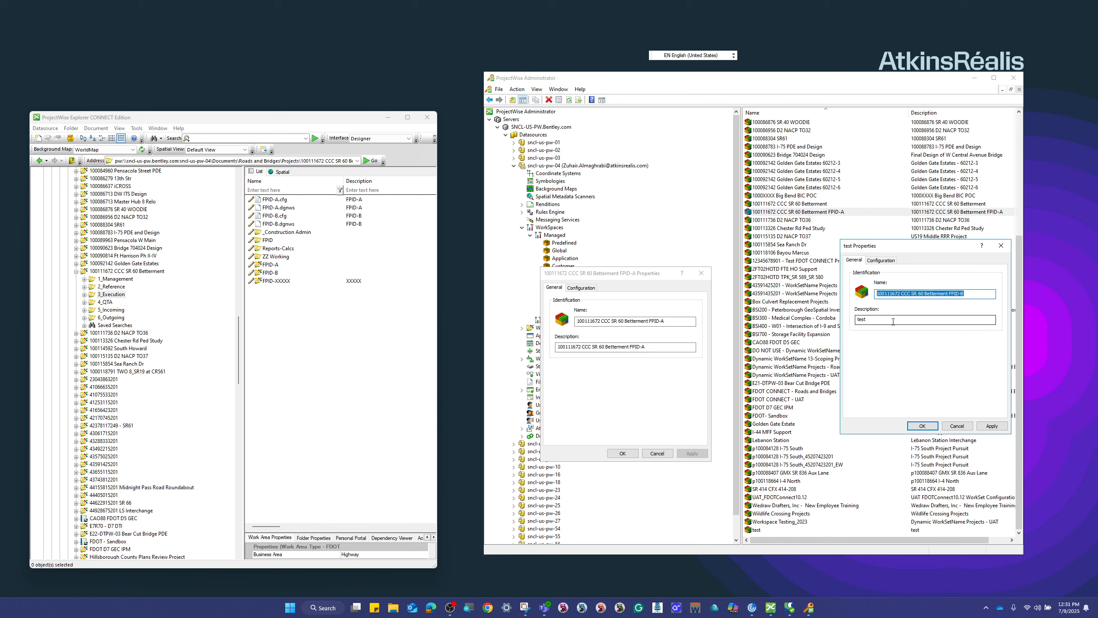
right_click(860, 320)
click(883, 357)
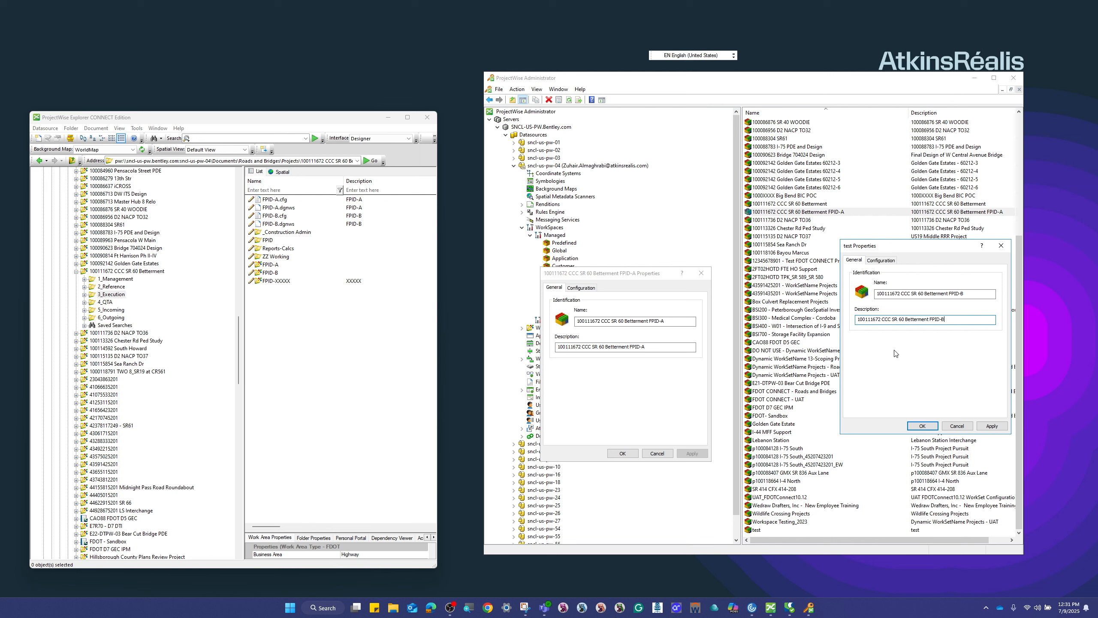
click(992, 427)
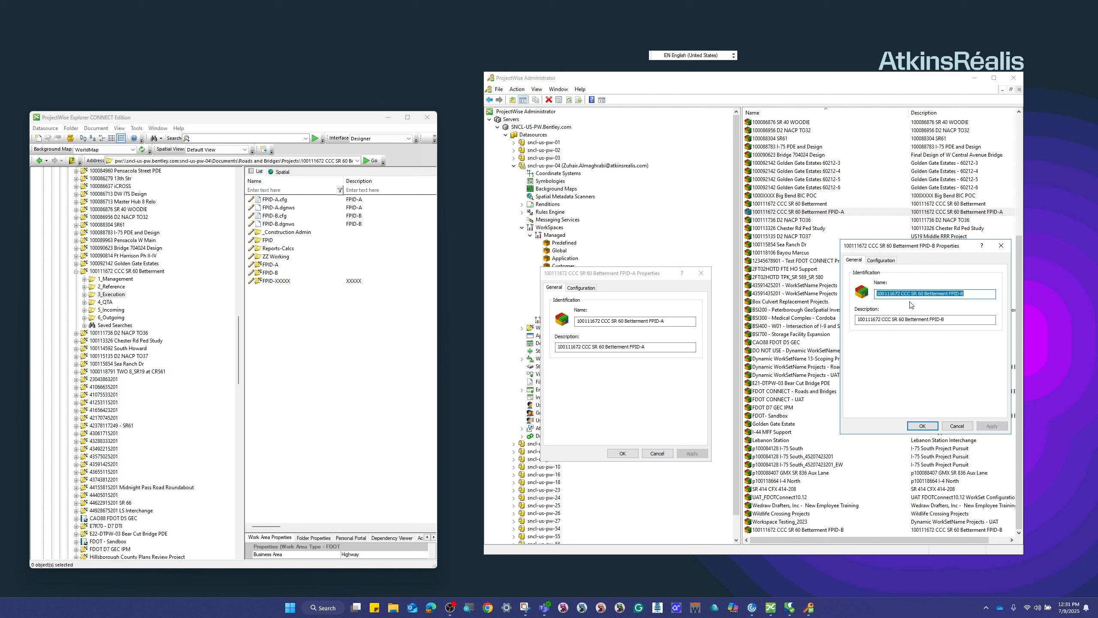
Step: Show the FPID-B block's configuration beside the enlarged configuration settings of the FPID-A block
drag(909, 246, 258, 227)
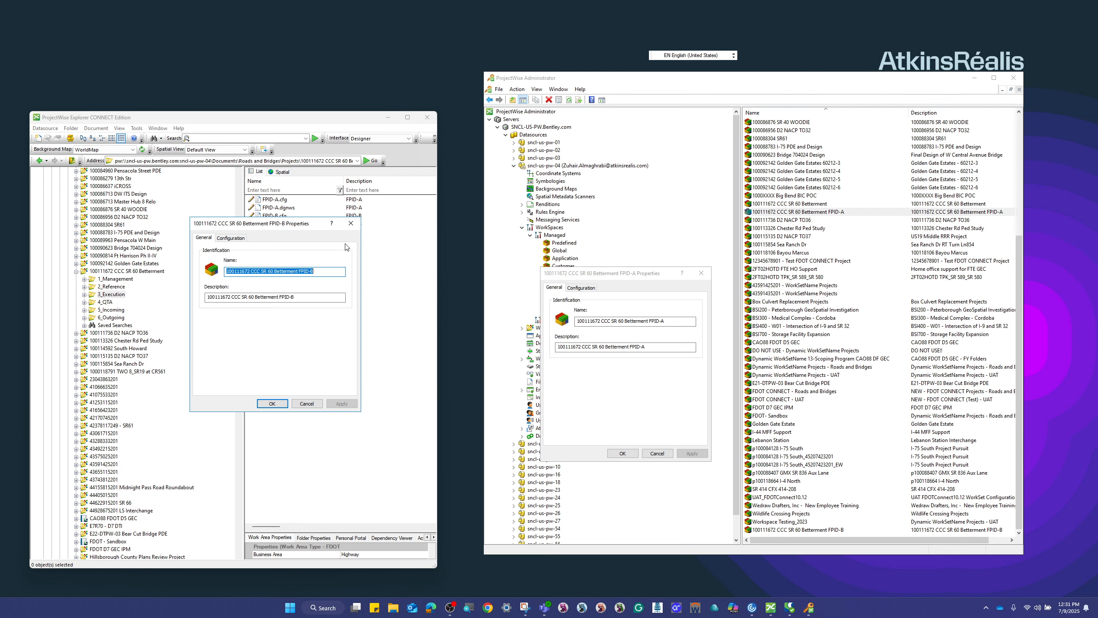
click(237, 240)
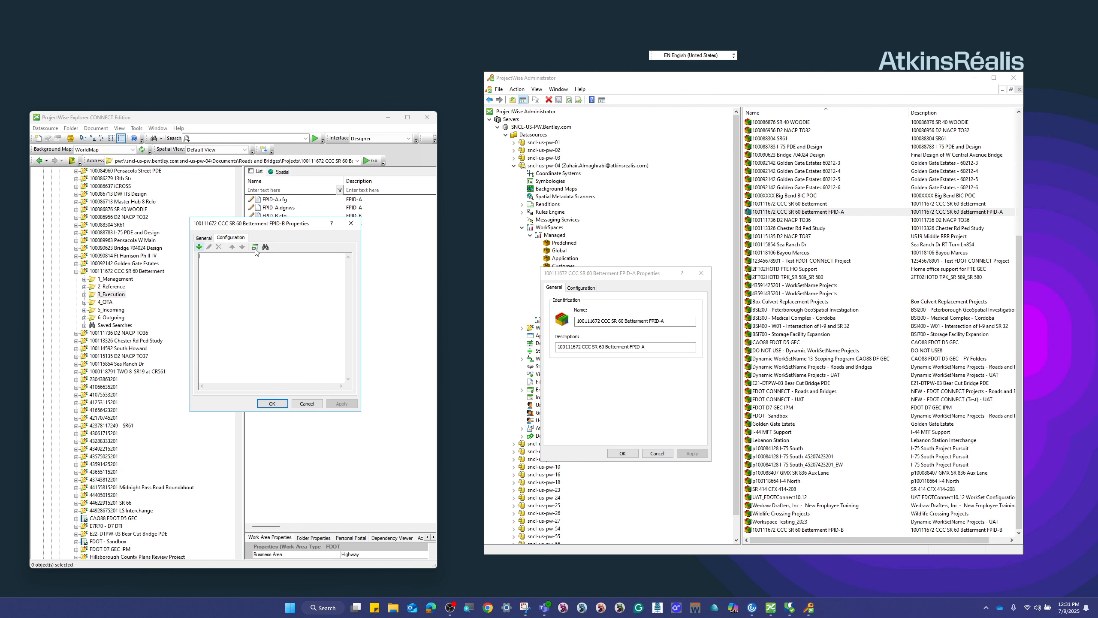
click(581, 288)
drag(621, 277, 686, 231)
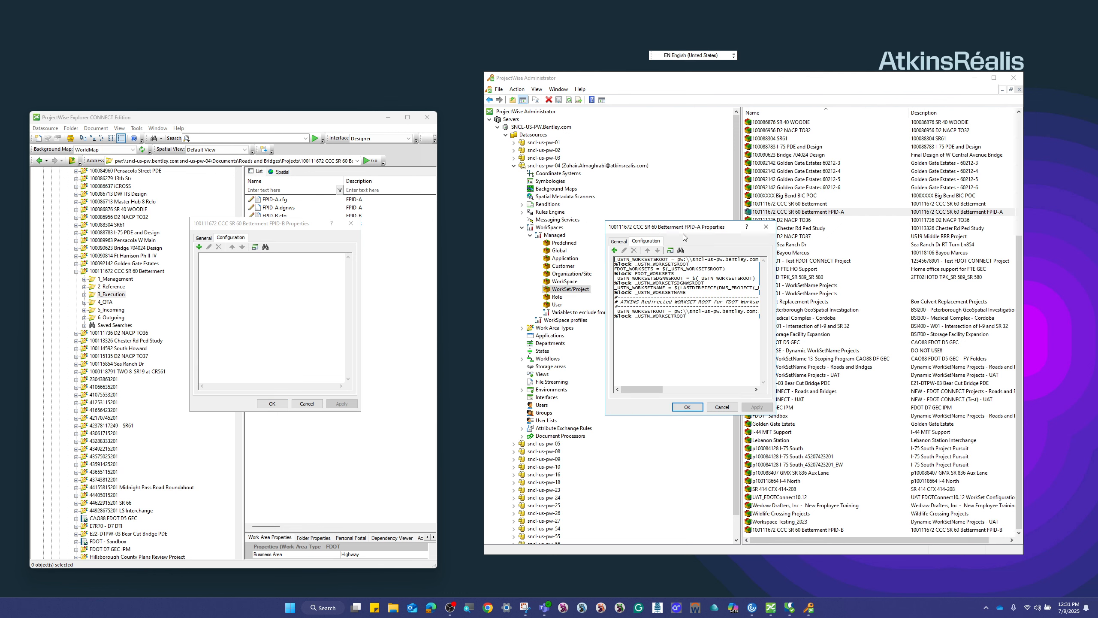
click(671, 250)
drag(666, 98, 927, 135)
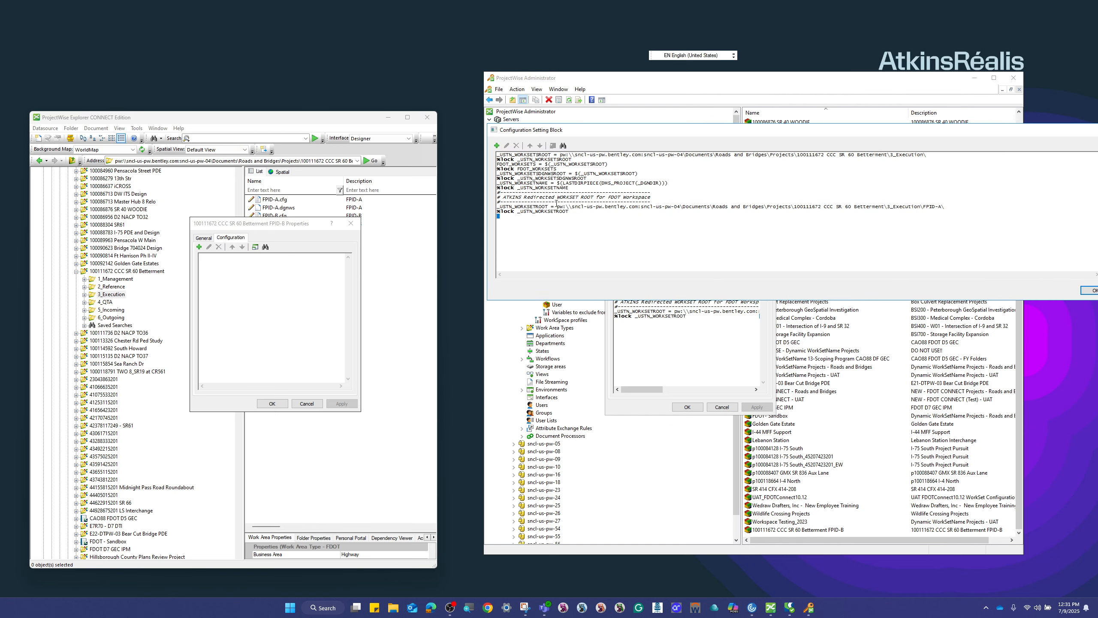
Step: Examine the workset variables in the FPID-A settings, from _USTN_WORKSETSROOT to the redirected _USTN_WORKSETROOT, against the FPID-B configuration
drag(557, 210, 495, 148)
click(509, 160)
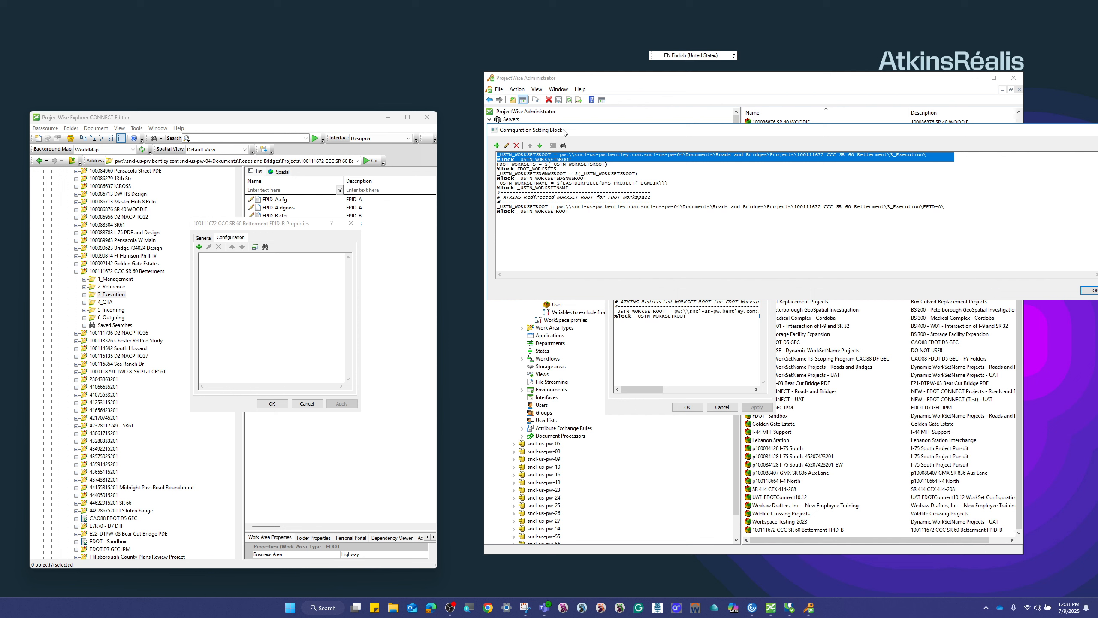
drag(566, 133, 582, 220)
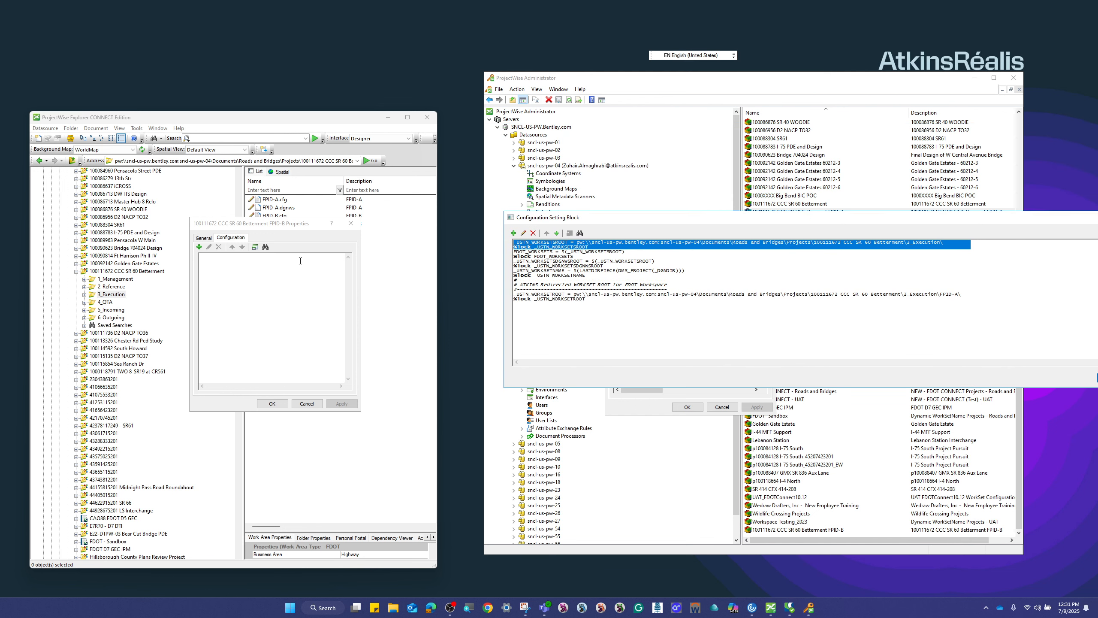
click(230, 270)
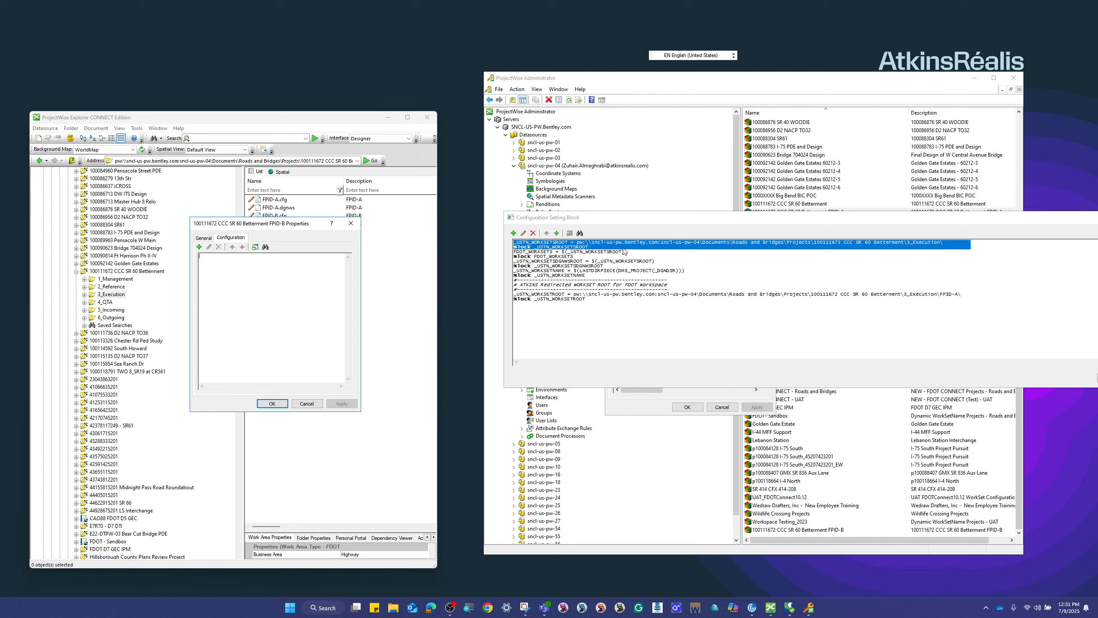
click(623, 248)
click(585, 273)
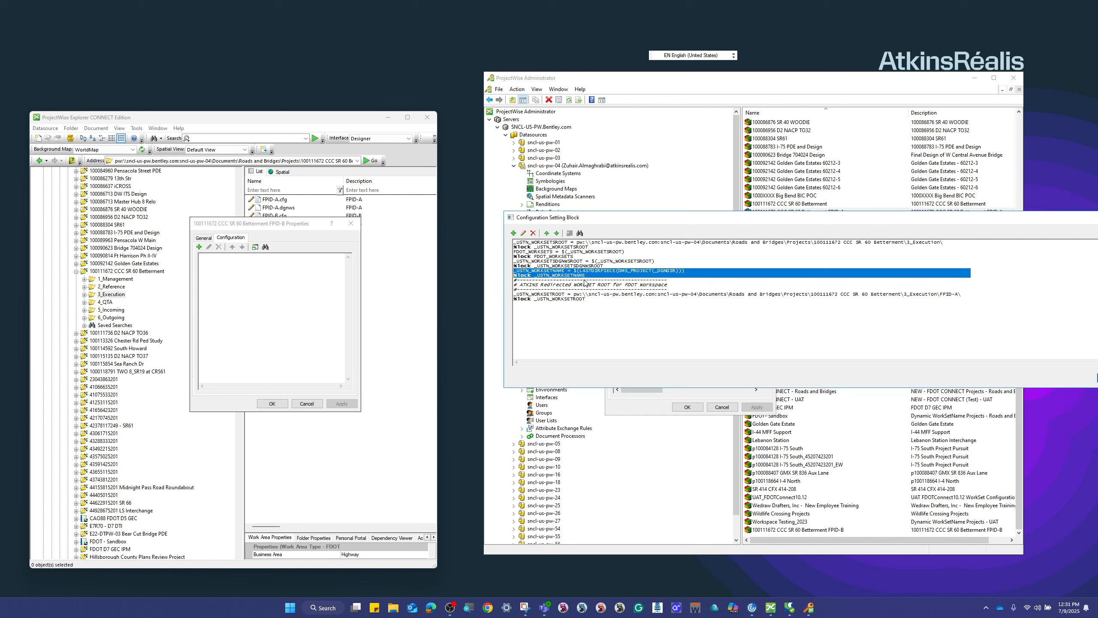
click(572, 263)
click(568, 253)
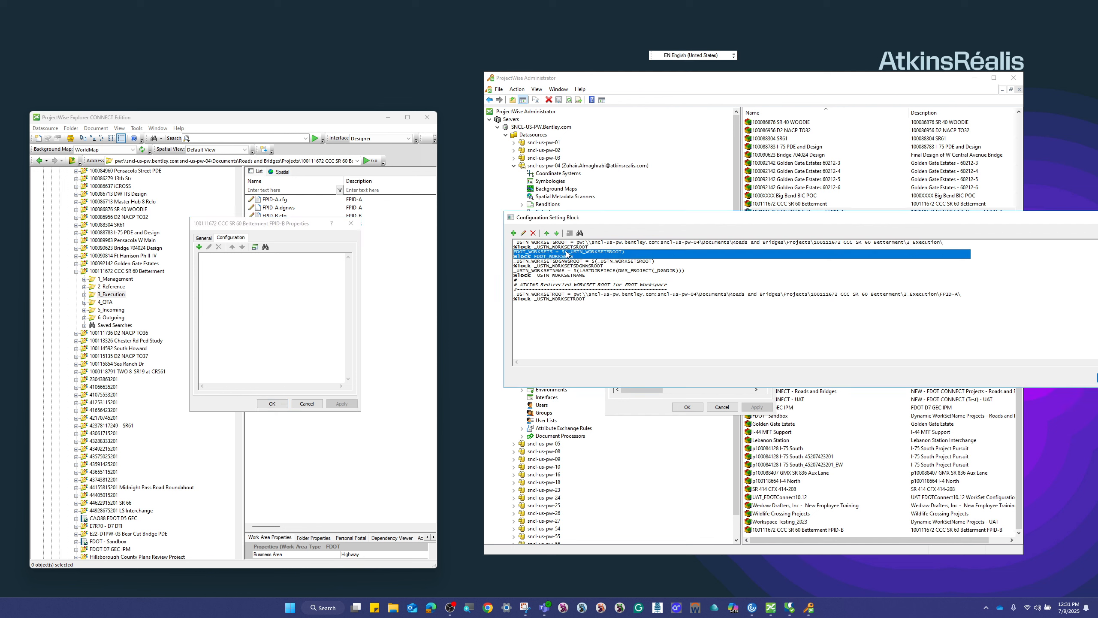
click(566, 246)
click(557, 299)
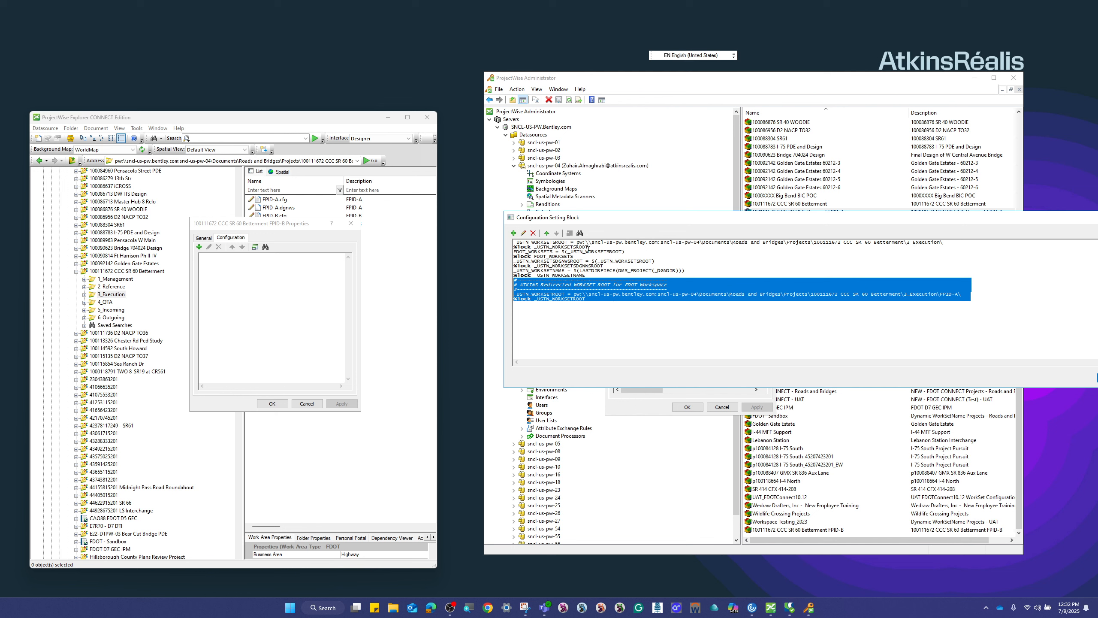
click(588, 248)
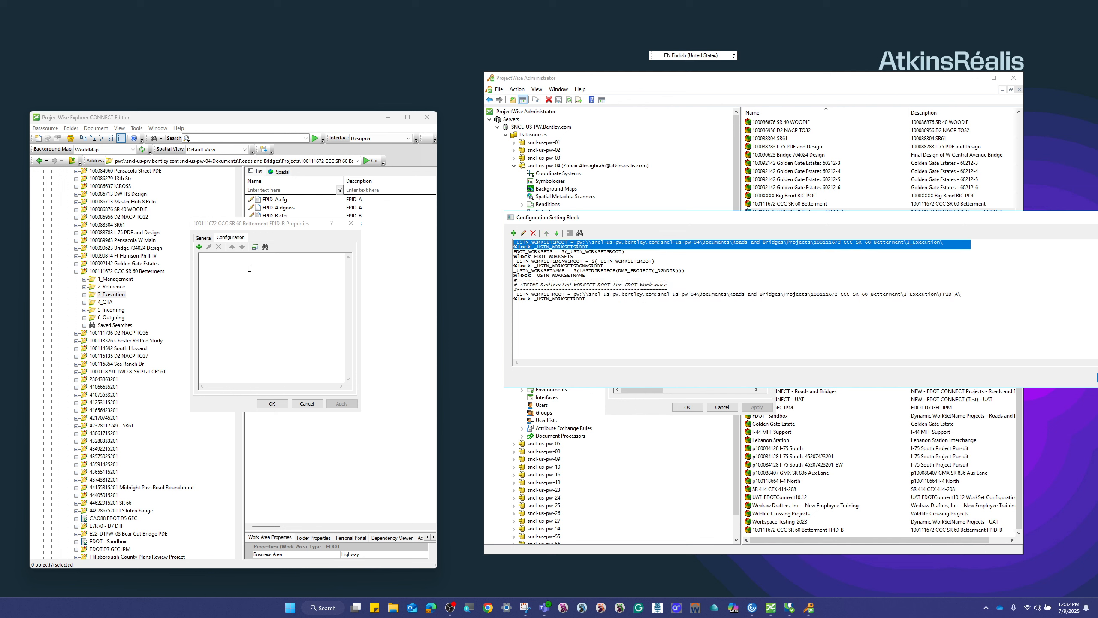
Step: Open the FPID-A block's _USTN_WORKSETSROOT variable clear of the FPID-B window and select its value entry
double_click(582, 247)
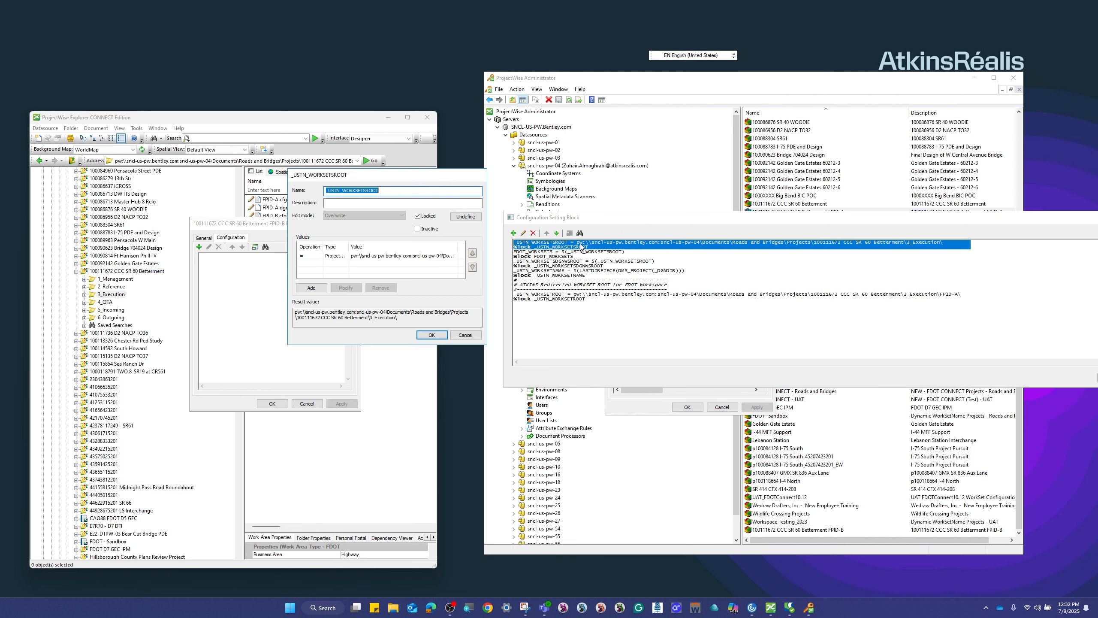
drag(414, 170, 743, 163)
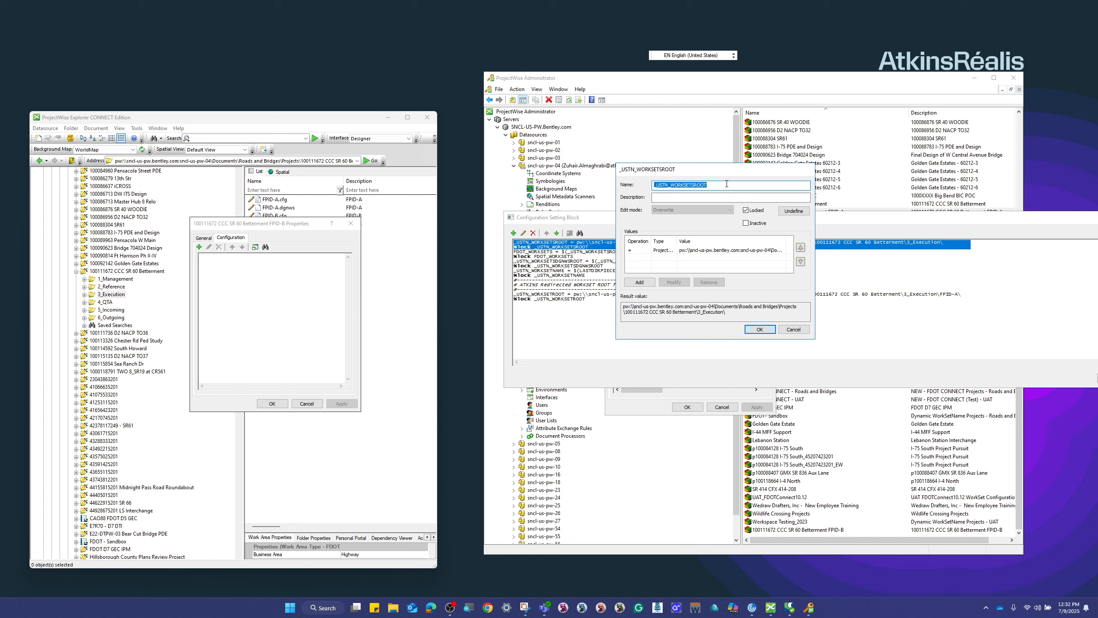
click(728, 255)
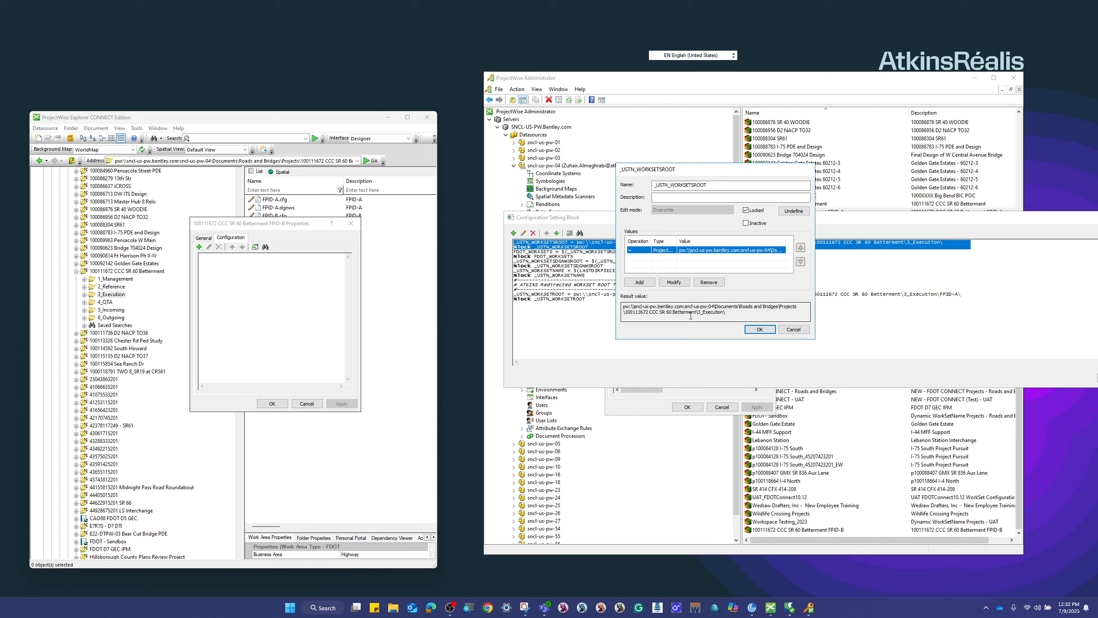
Step: Add a new variable to the FPID-B block, named _USTN_WORKSETSROOT as copied from FPID-A, and mark it as locked
click(215, 267)
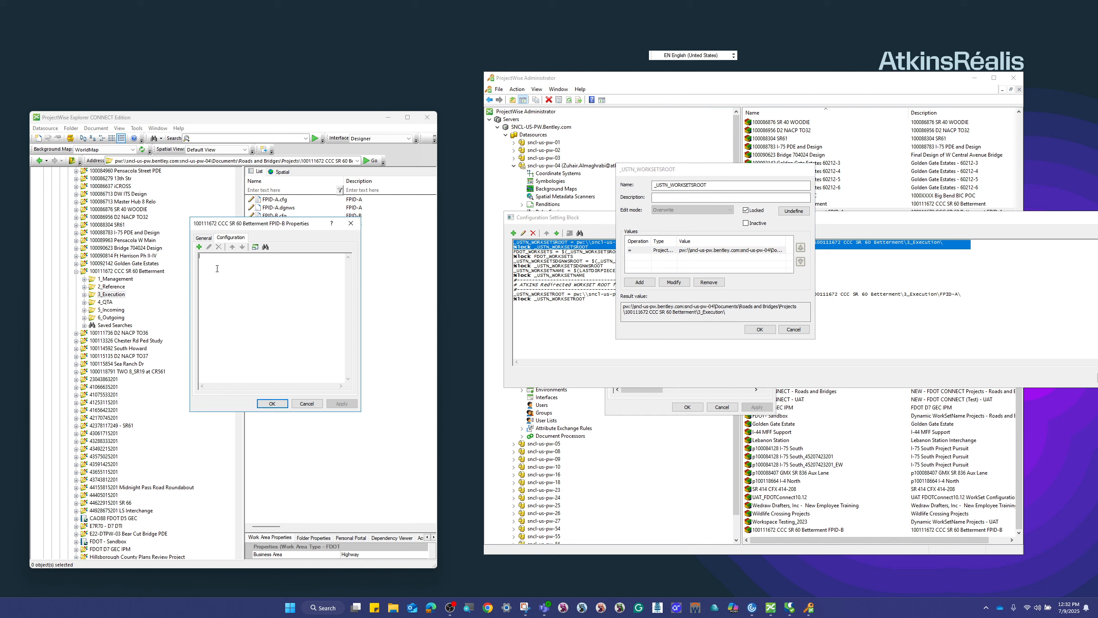
click(199, 247)
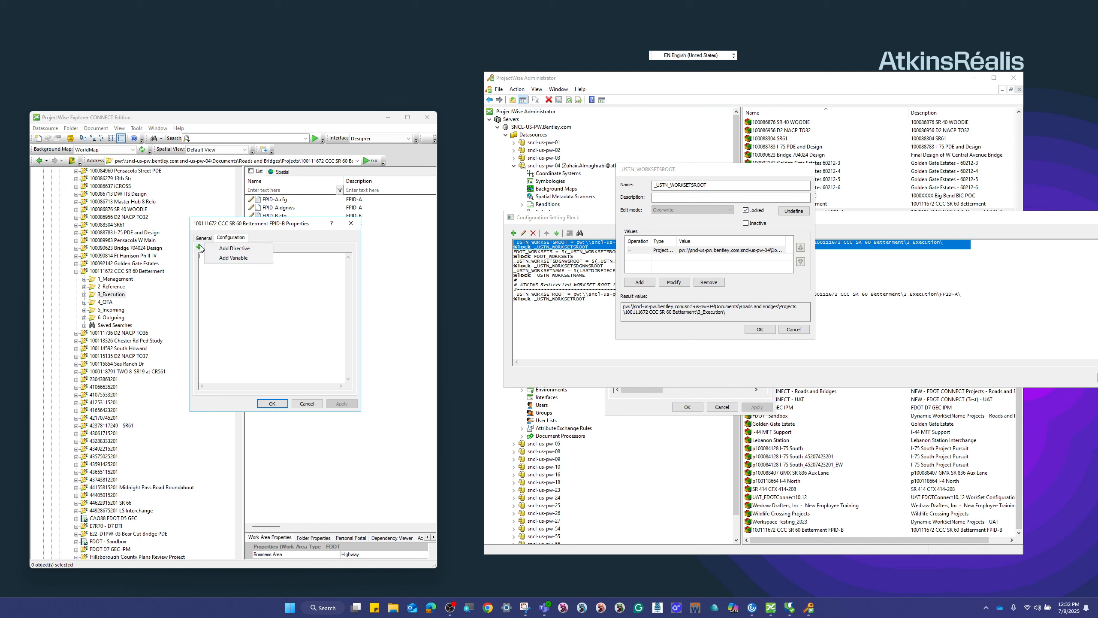
click(266, 258)
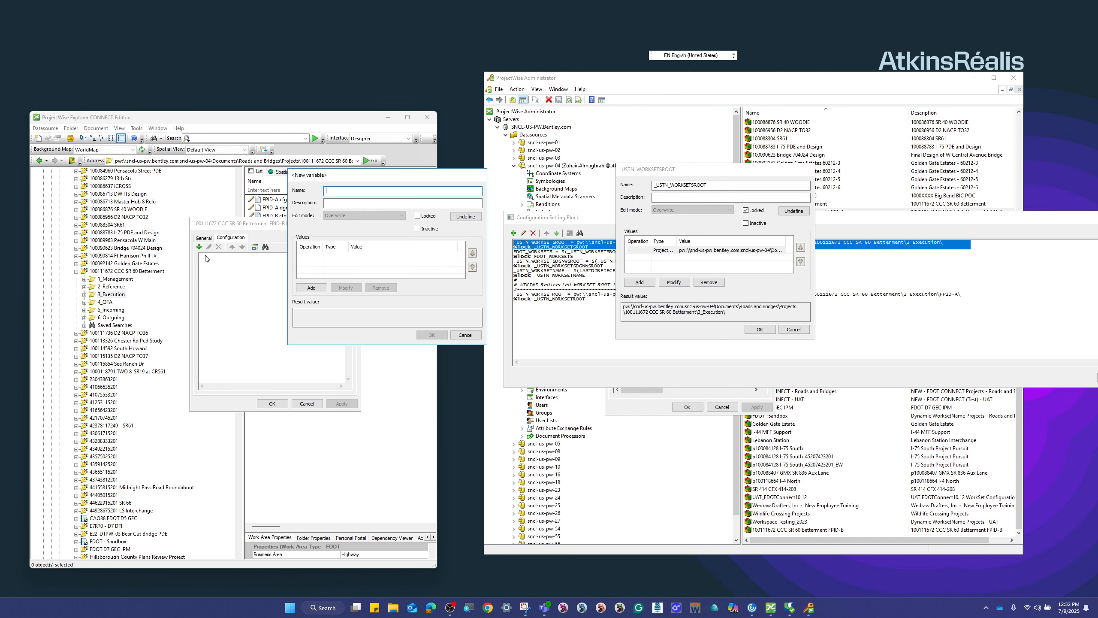
drag(381, 178, 346, 223)
drag(720, 189, 649, 186)
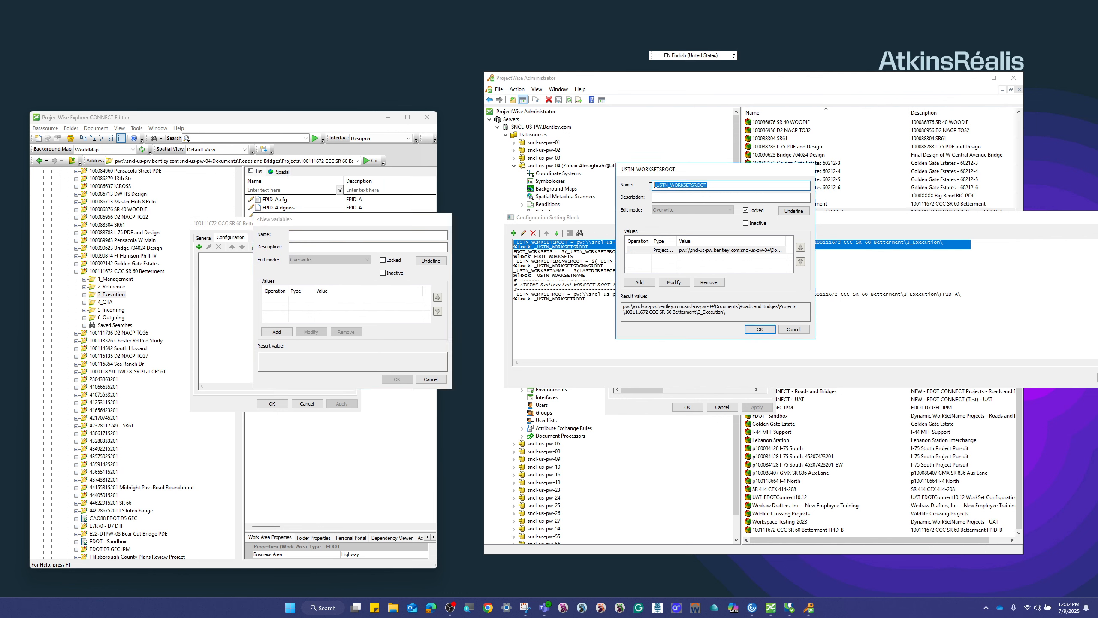
right_click(676, 186)
click(695, 210)
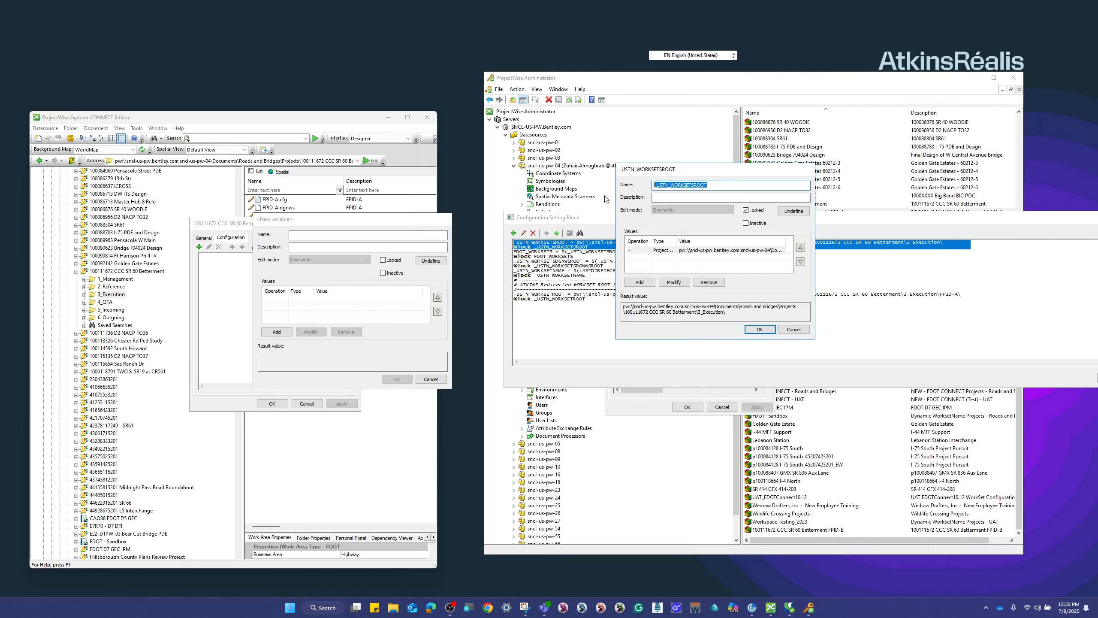
click(318, 236)
right_click(318, 238)
click(332, 271)
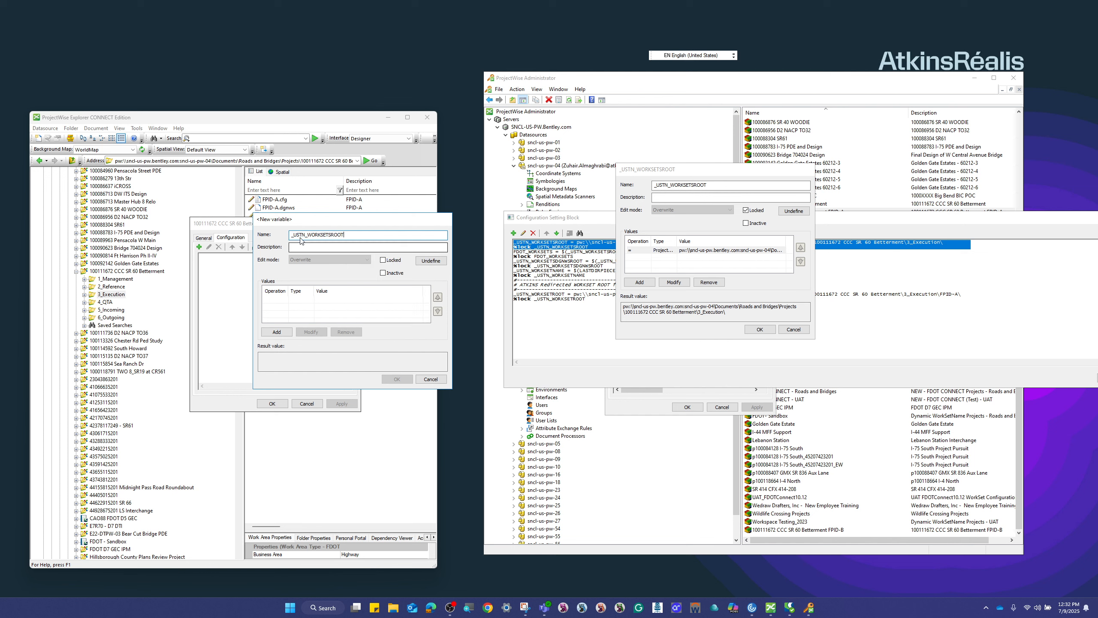
click(389, 261)
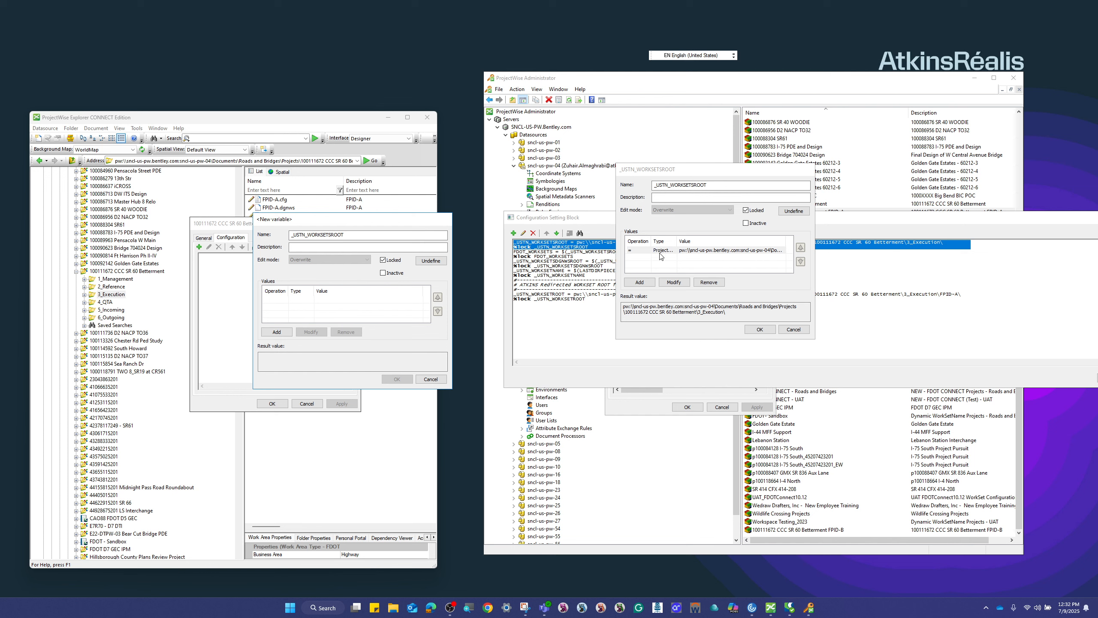
Step: Start an assignment value for FPID-B's _USTN_WORKSETSROOT variable, with FPID-A's value open for comparison, and set its type to ProjectWise Folder
click(276, 332)
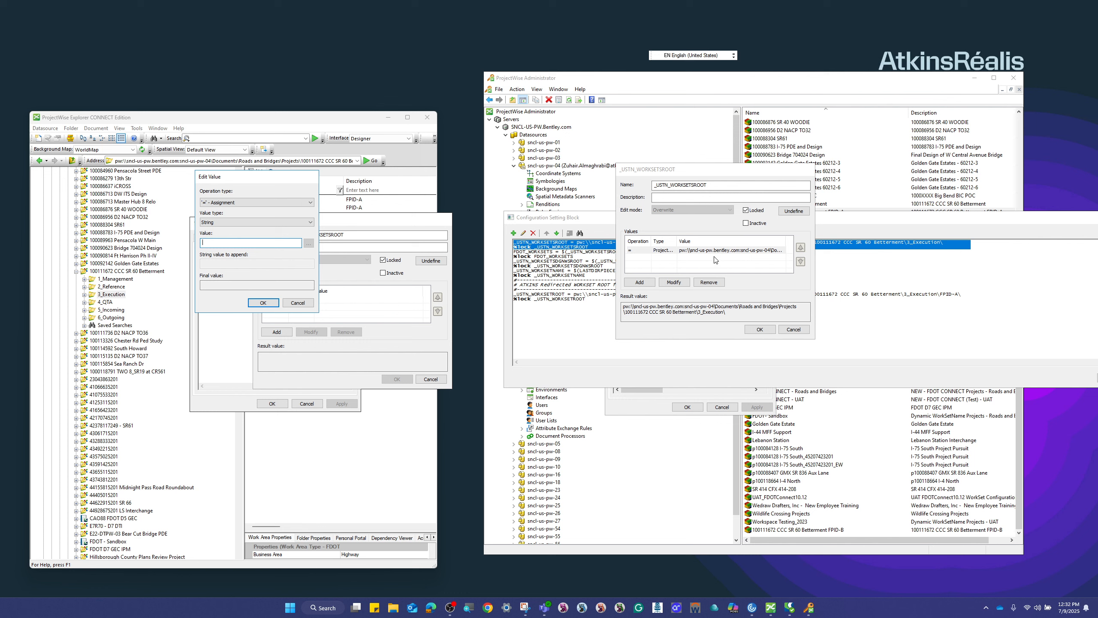
double_click(740, 252)
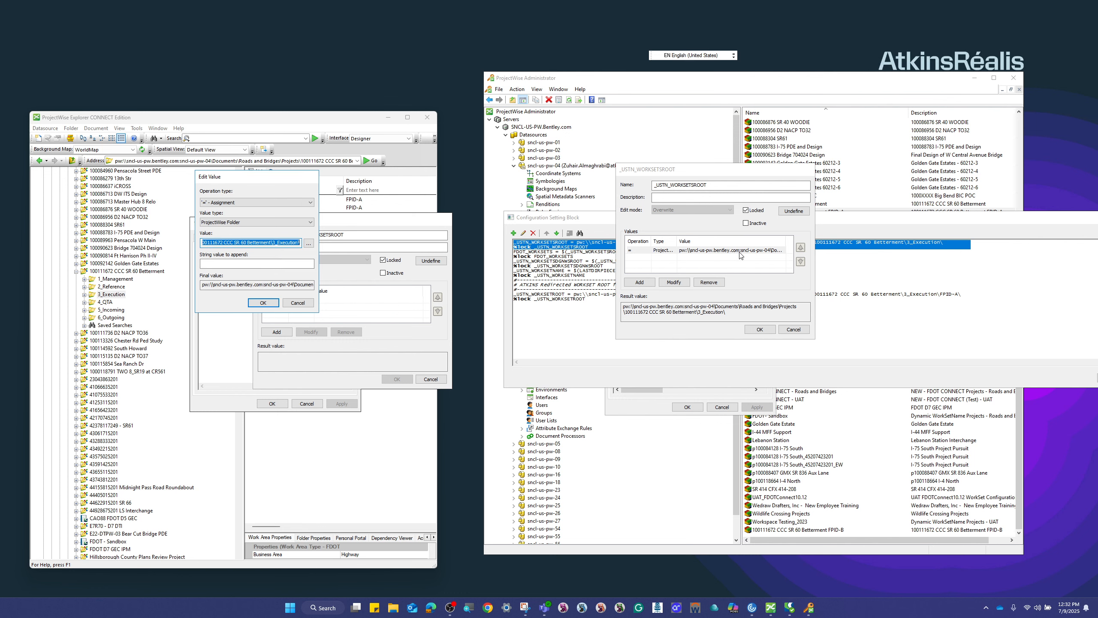
drag(256, 184, 856, 215)
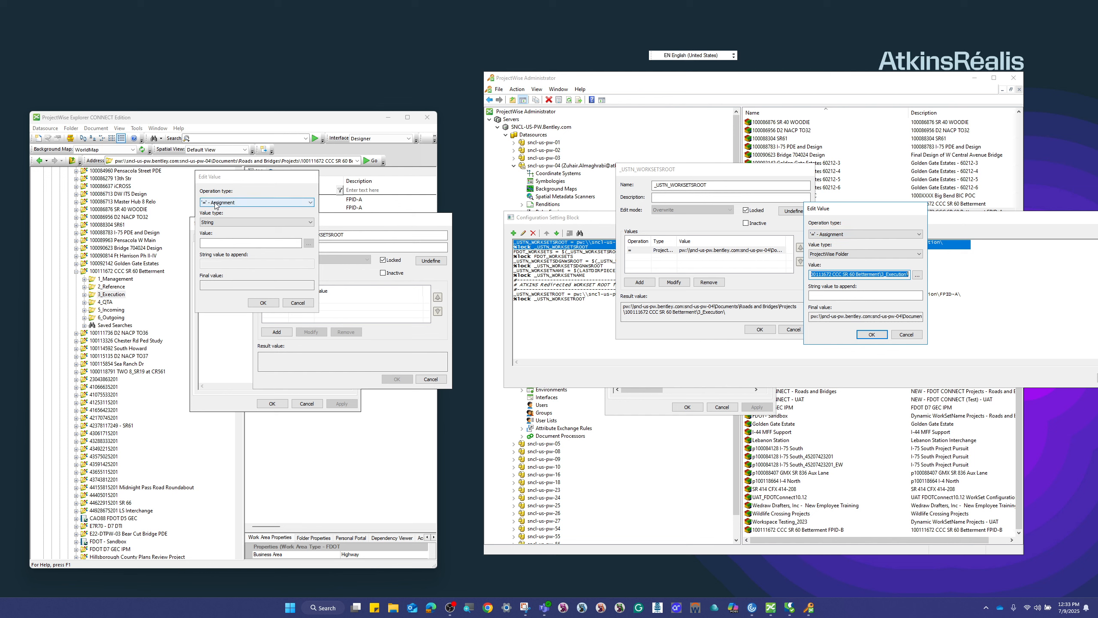
click(221, 222)
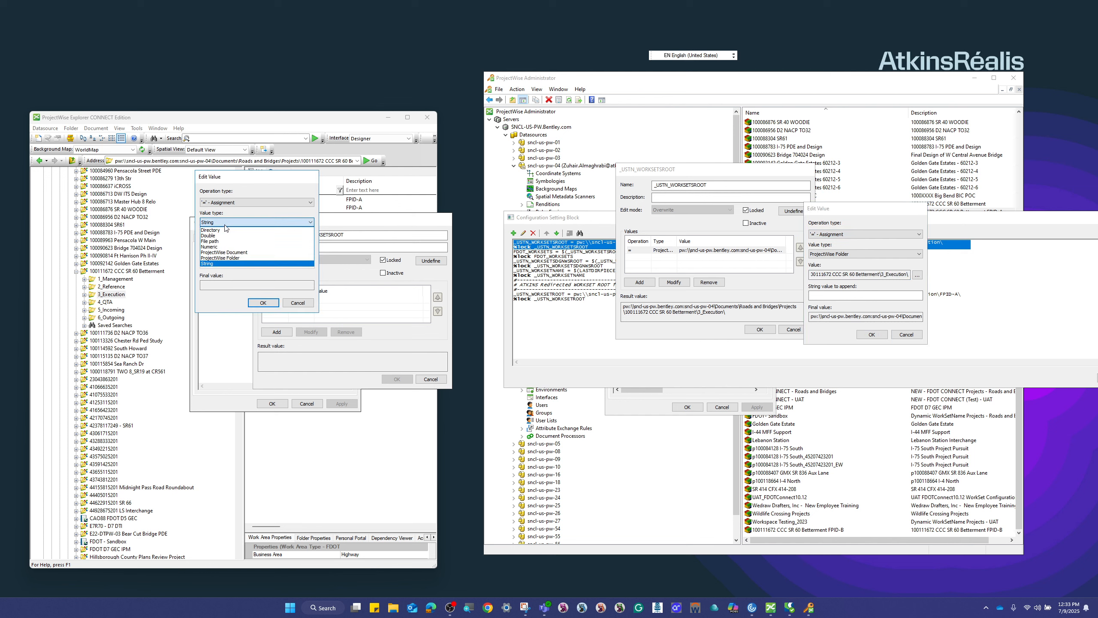
click(231, 258)
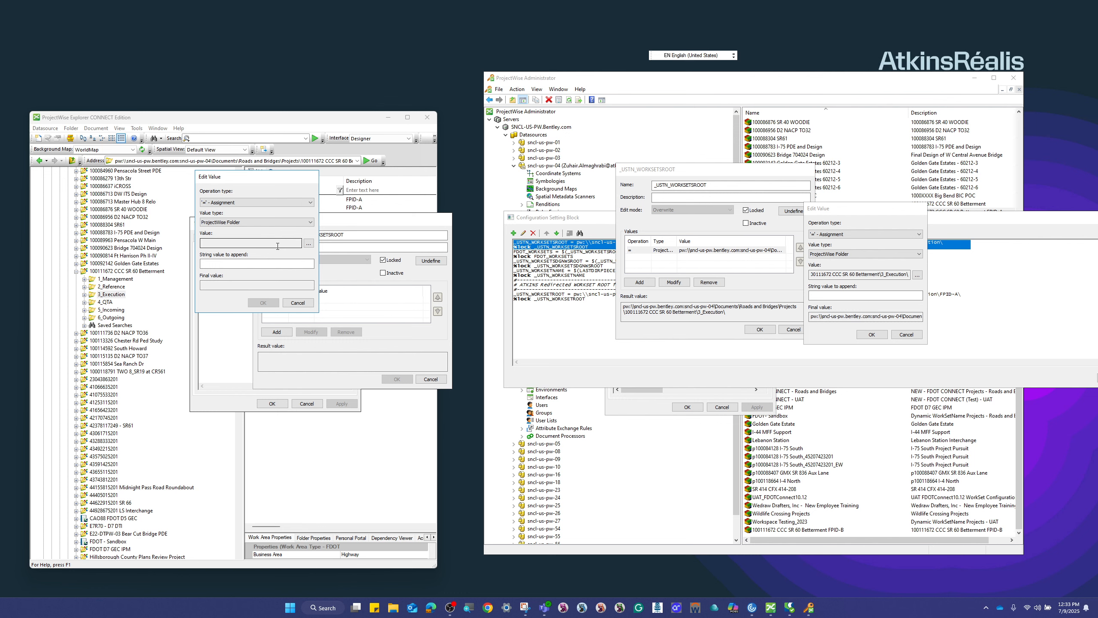
Step: Assign the 3_Execution folder of Roads and Bridges\Projects\100111672 CCC SR 60 Betterment to the variable and save the variable in the FPID-B block
click(309, 244)
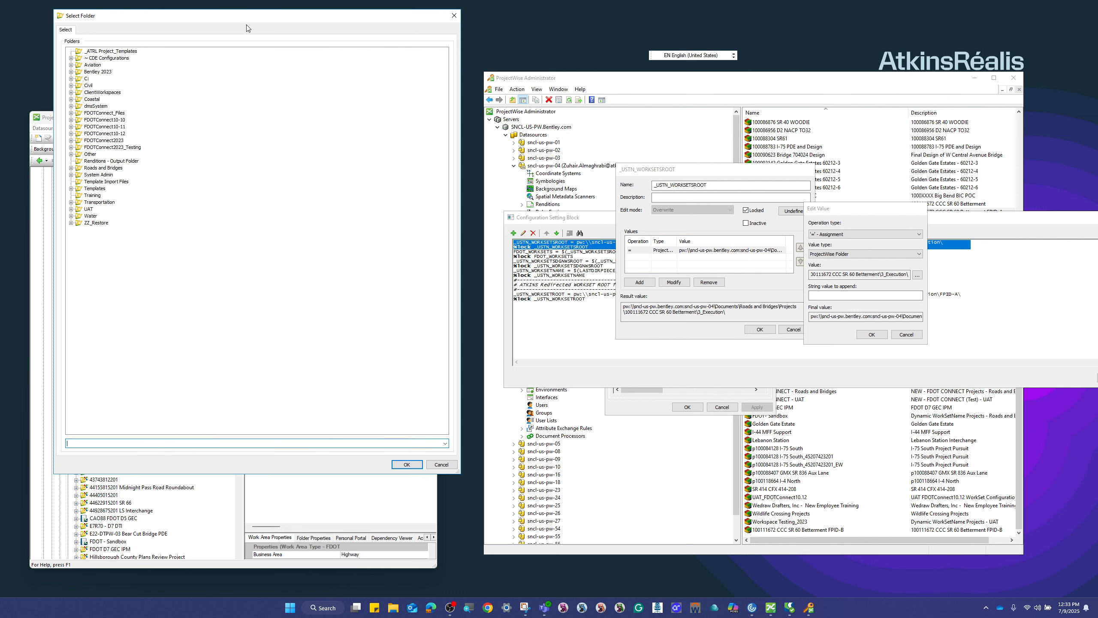
drag(244, 25, 500, 97)
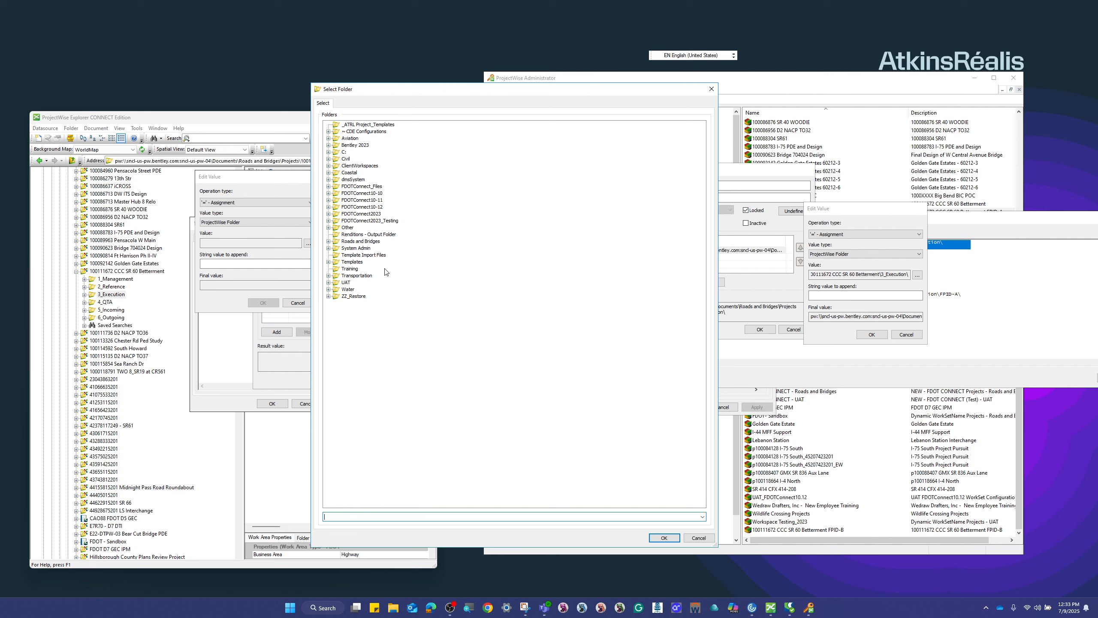
click(330, 243)
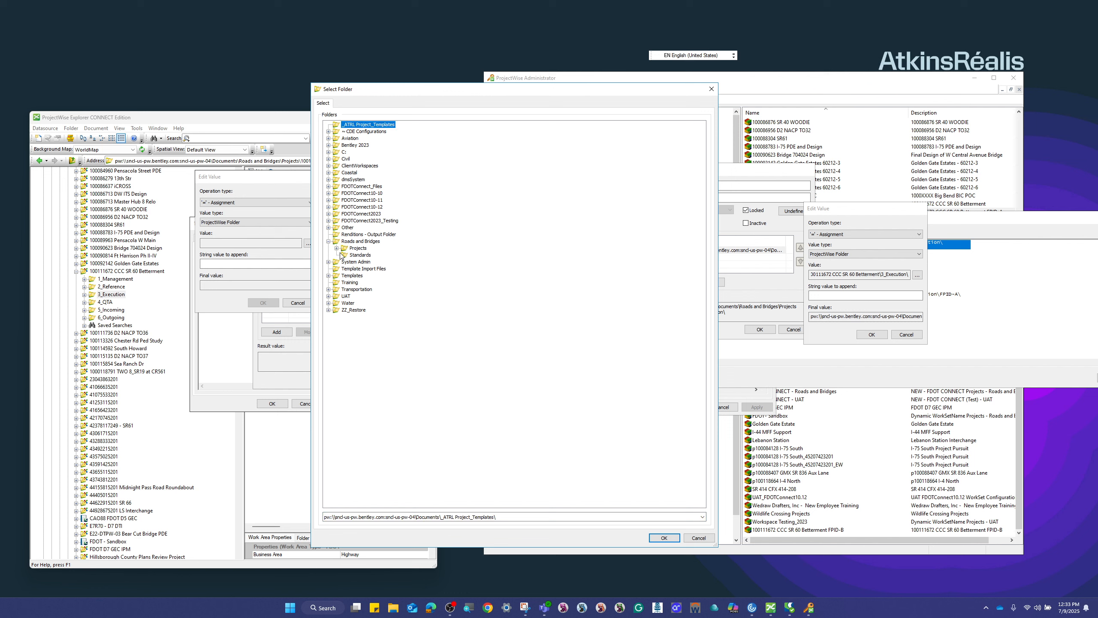
scroll(441, 341, down, 20)
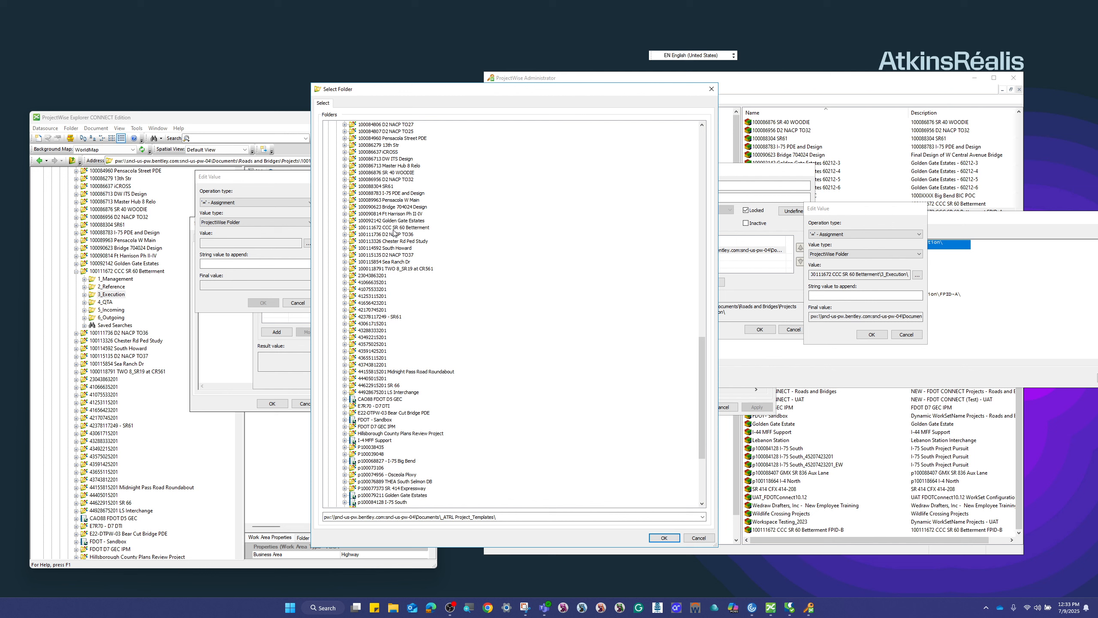
click(352, 227)
click(344, 227)
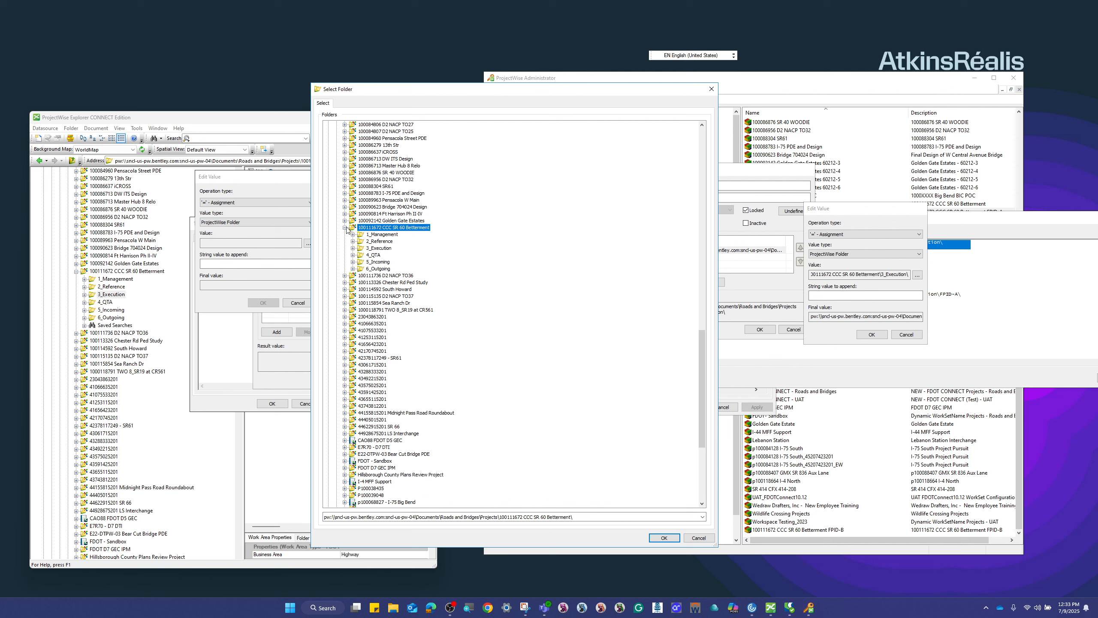
click(353, 249)
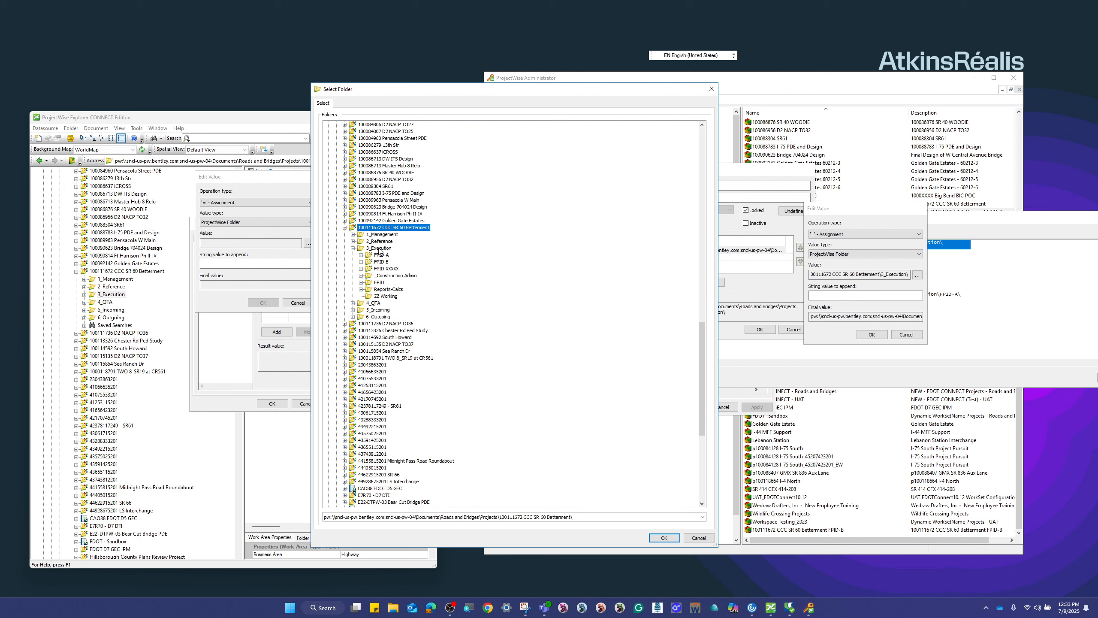
click(378, 249)
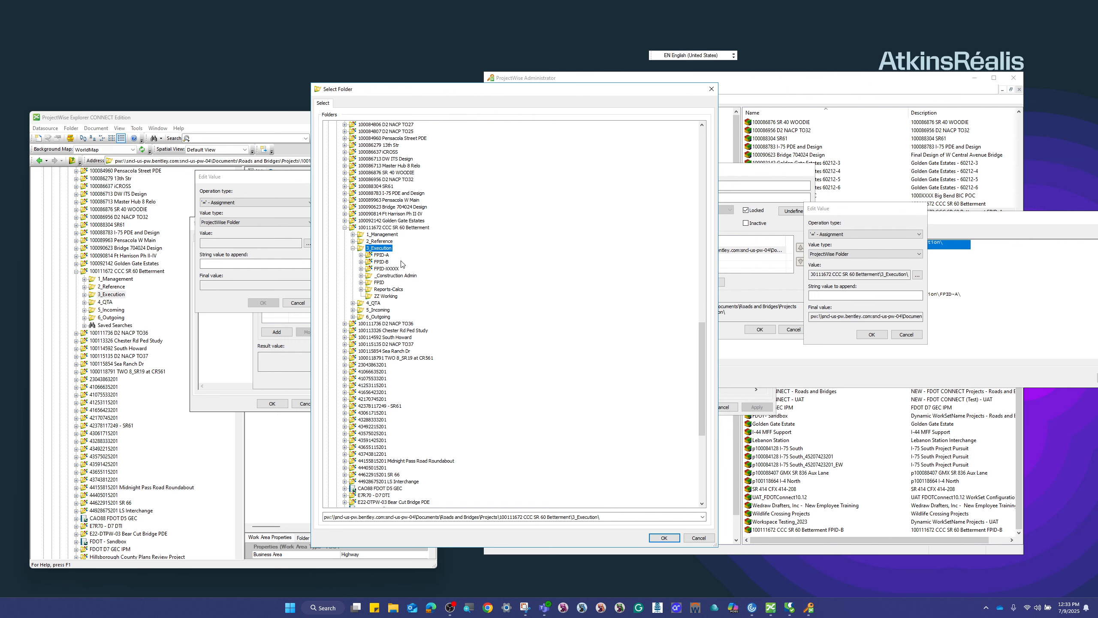
double_click(372, 249)
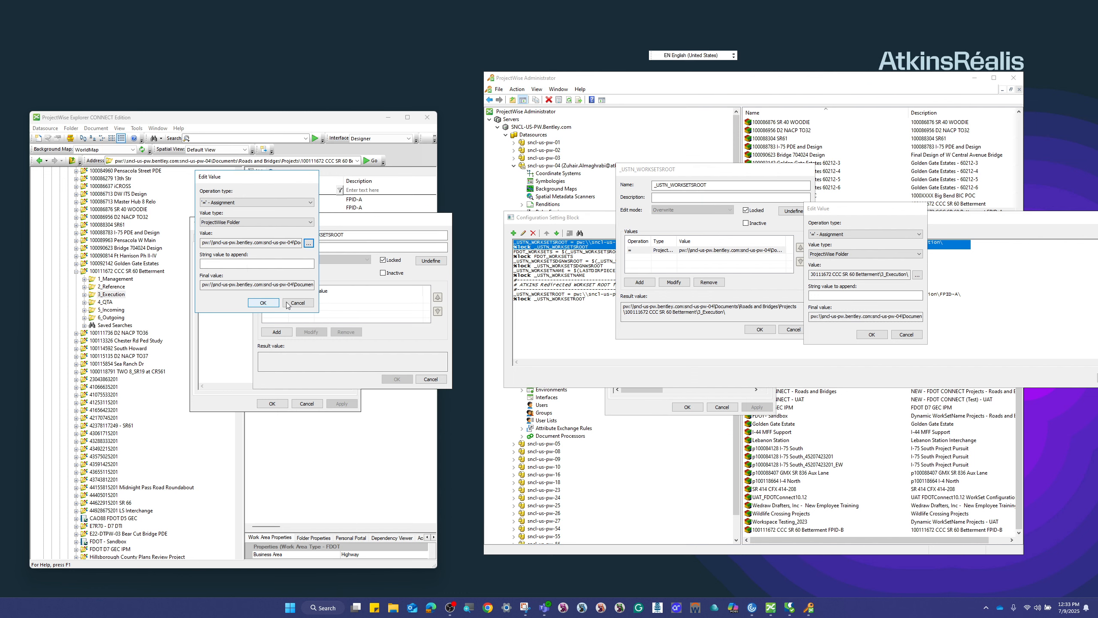
click(263, 303)
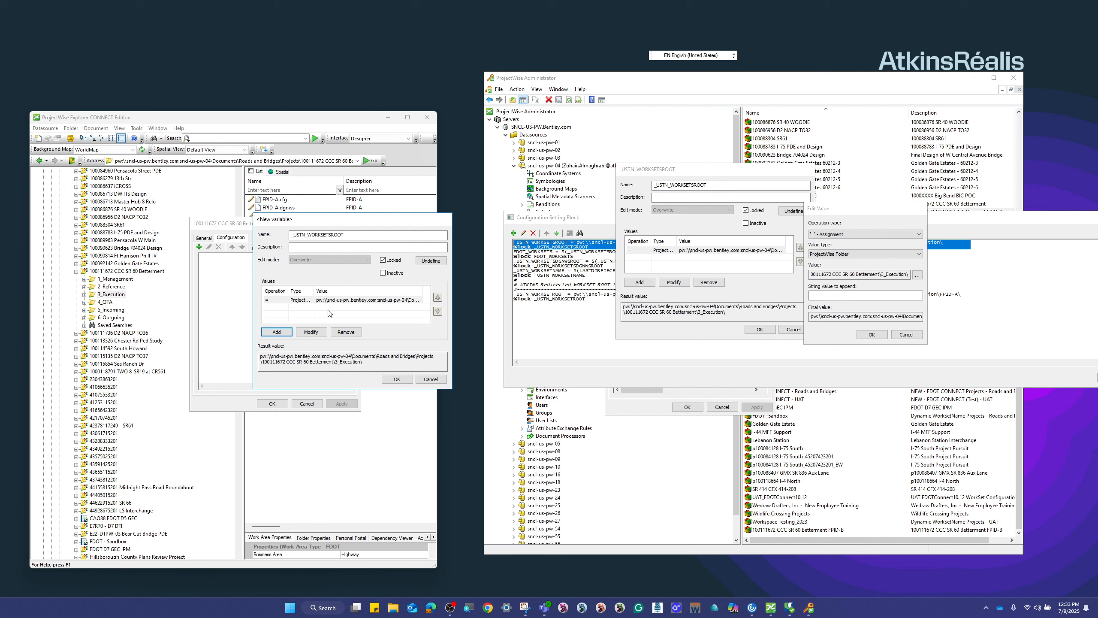
click(354, 235)
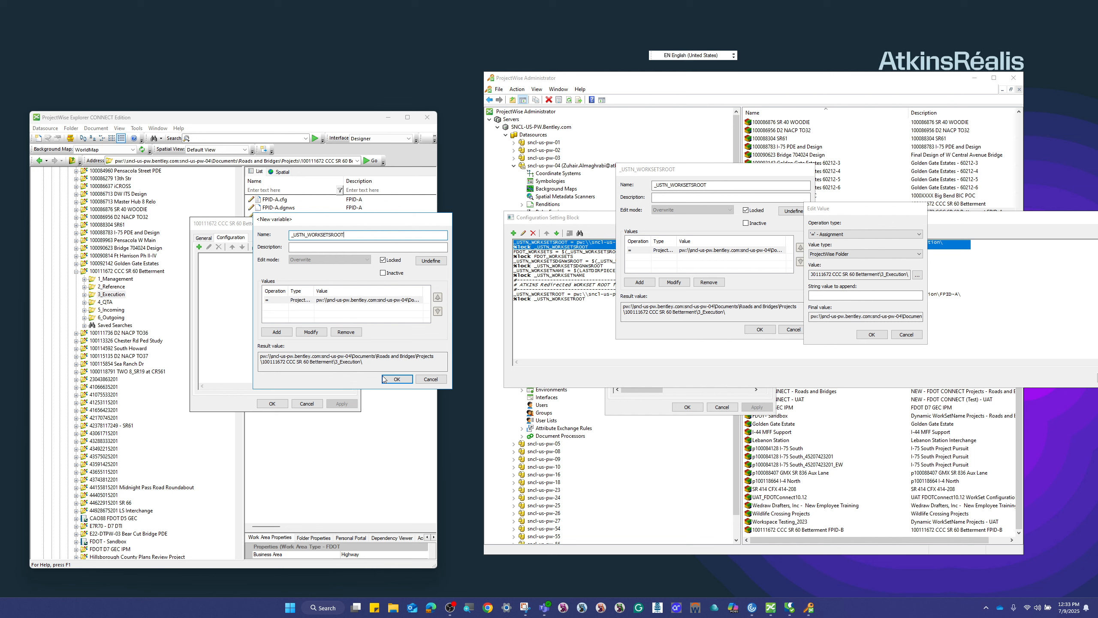
click(395, 380)
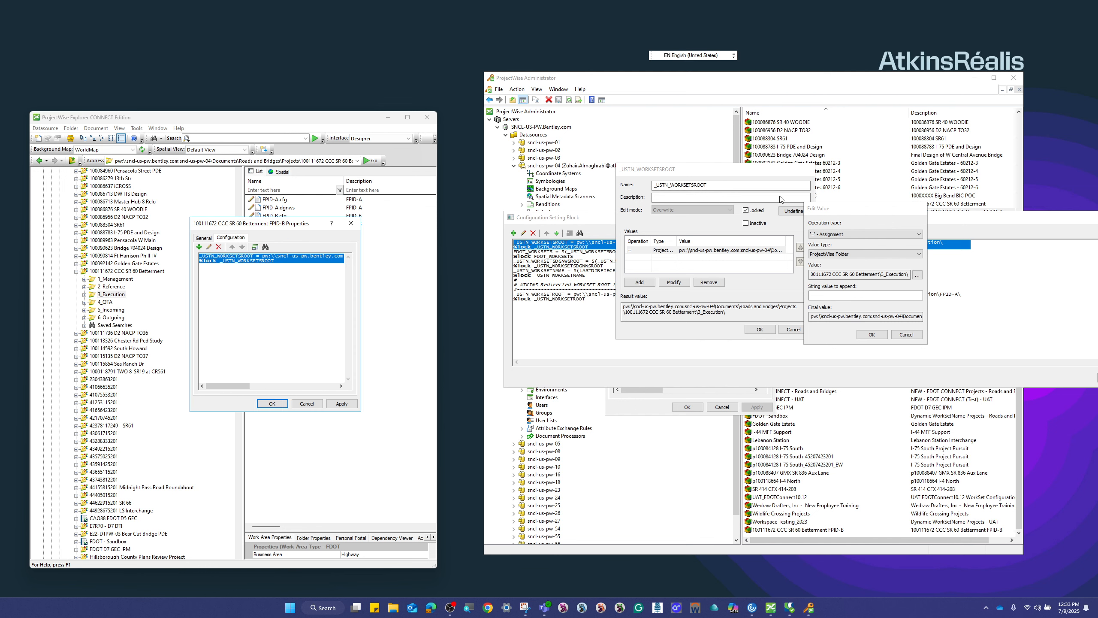
Step: Close FPID-A's _USTN_WORKSETSROOT variable and compare the enlarged FPID-B configuration with the FPID-A settings
click(907, 336)
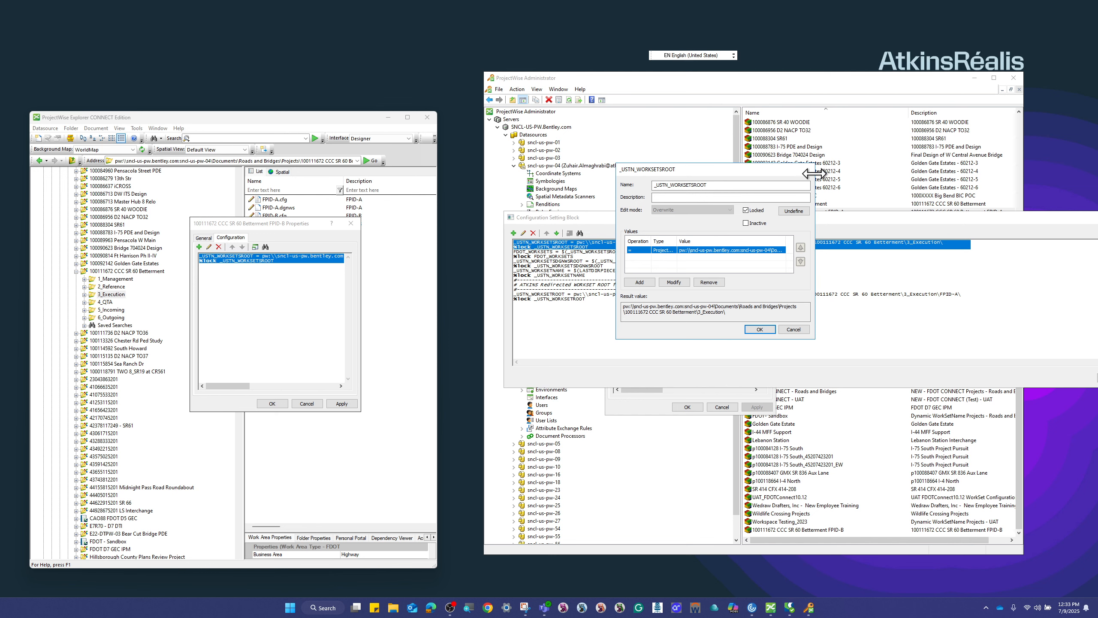
click(801, 329)
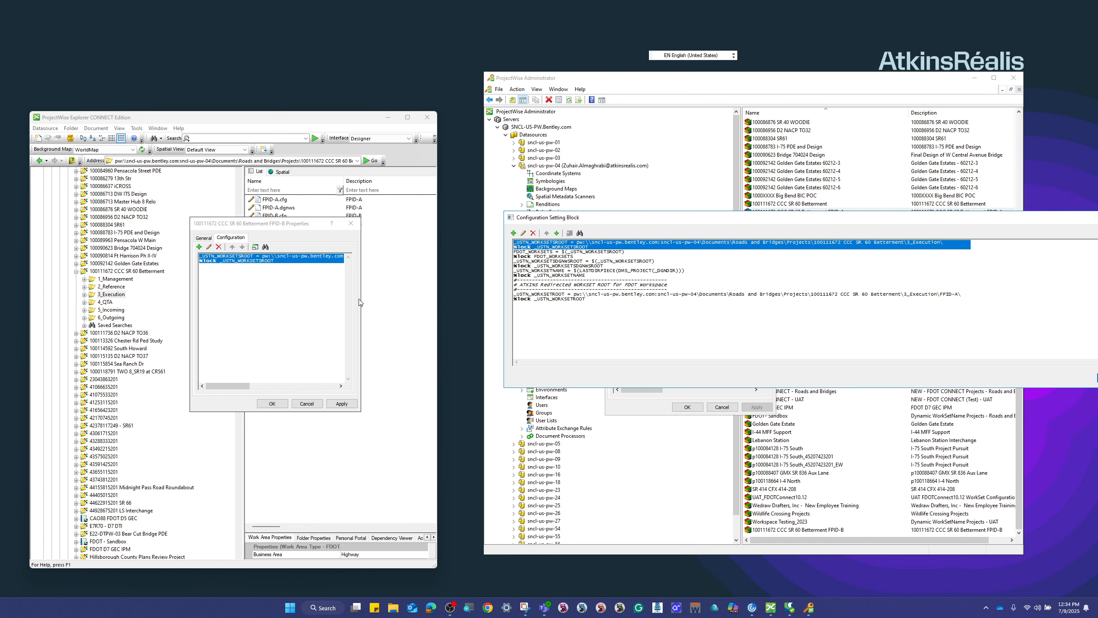
click(256, 247)
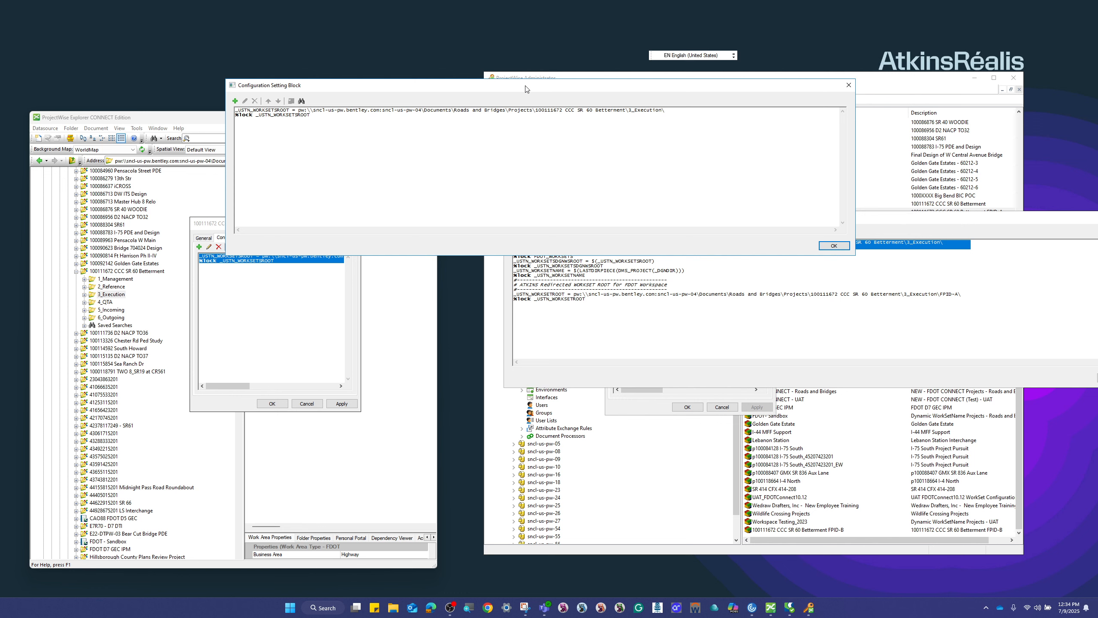
drag(527, 89, 711, 358)
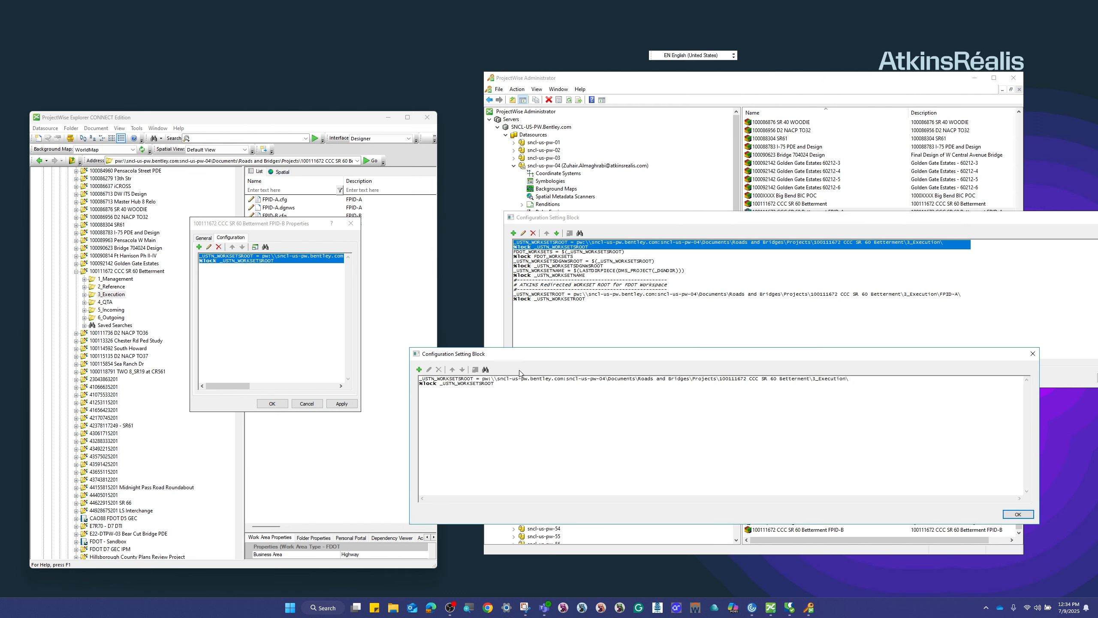
click(503, 381)
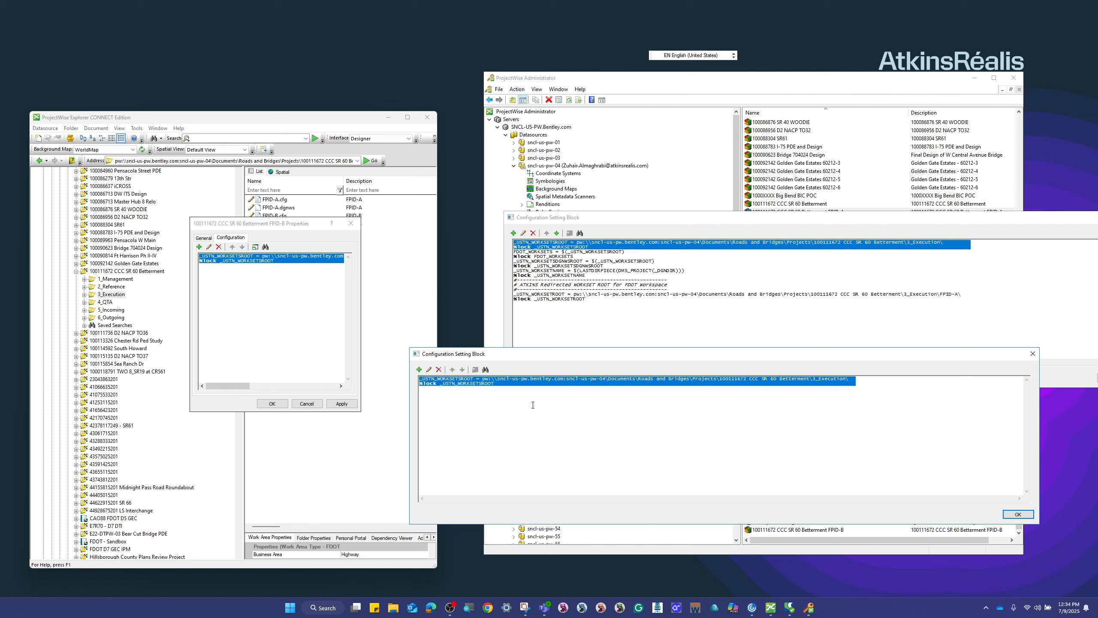
click(1033, 353)
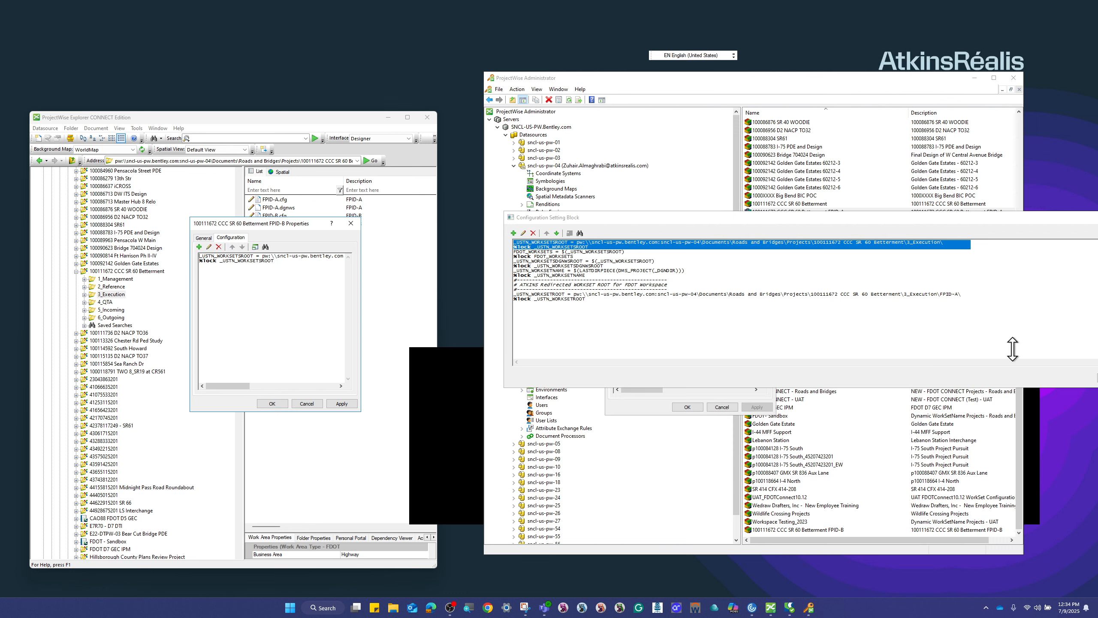
Step: Open FPID-A's FDOT_WORKSETS variable and check the operation, type and value of its entry
double_click(566, 256)
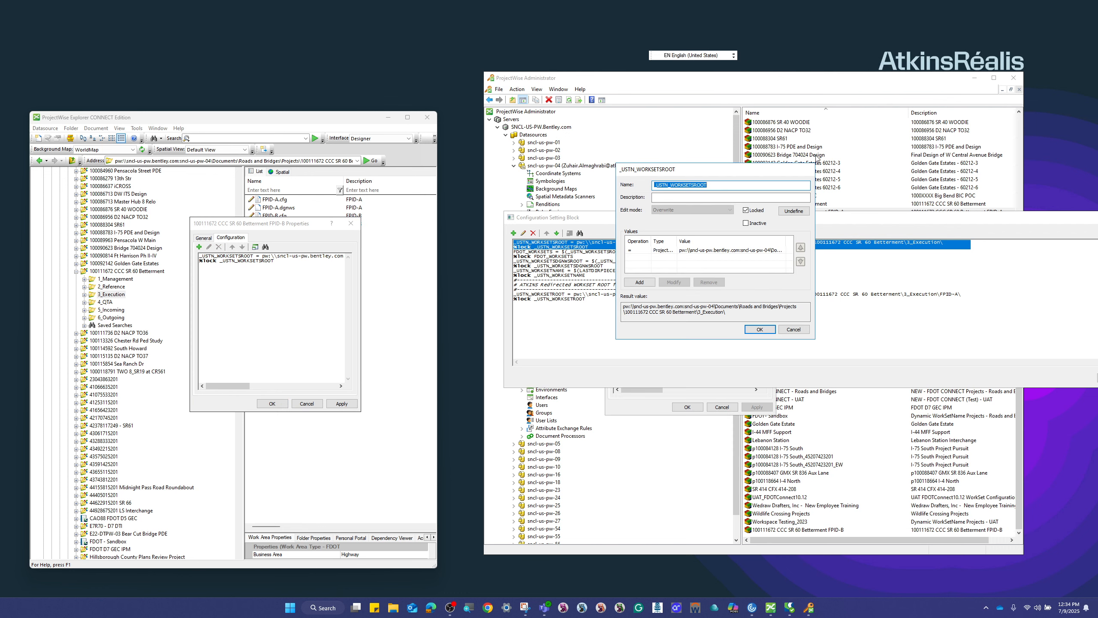
click(794, 329)
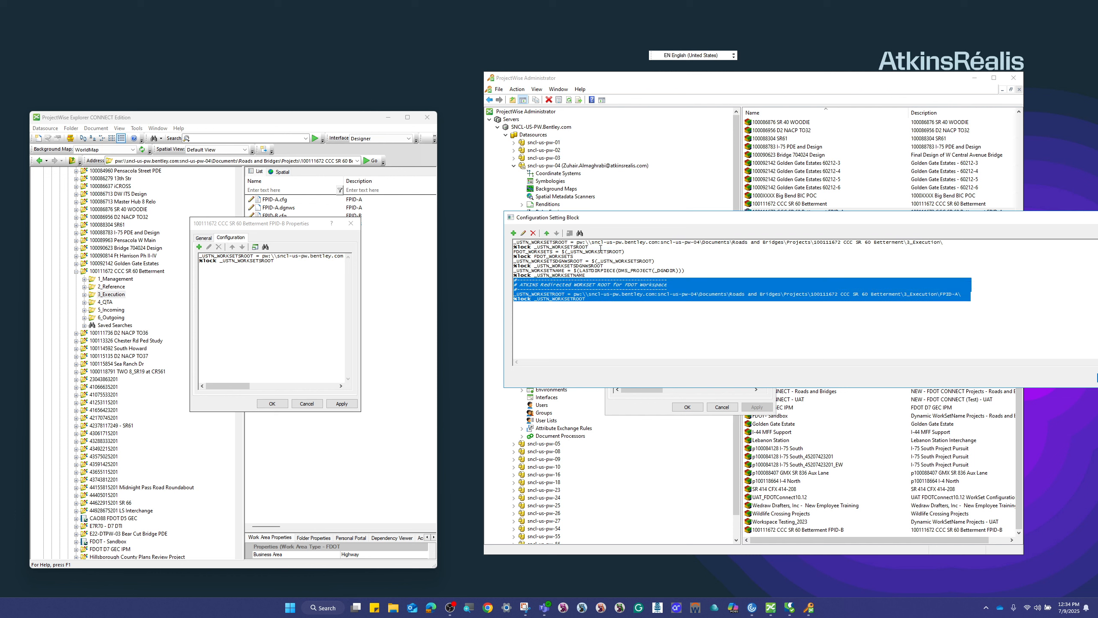
double_click(604, 252)
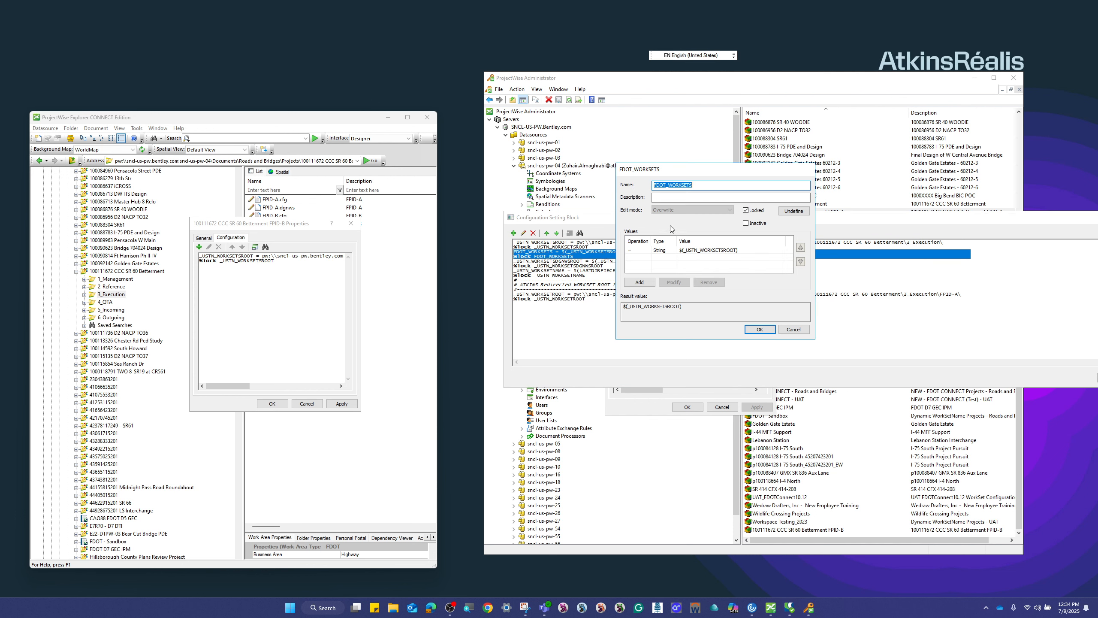
double_click(697, 251)
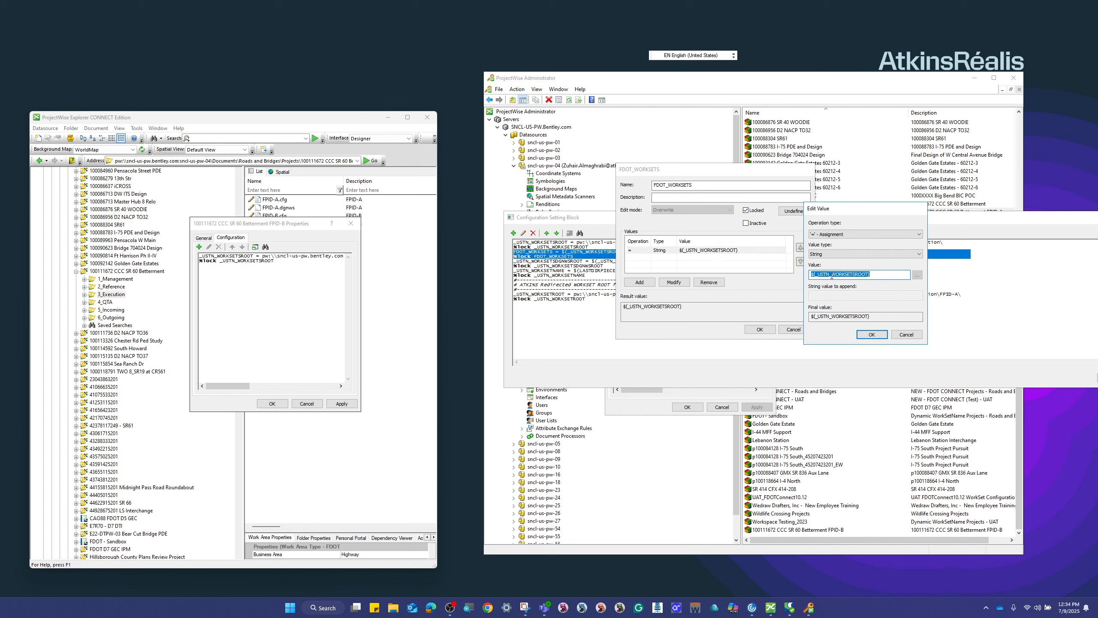
click(914, 339)
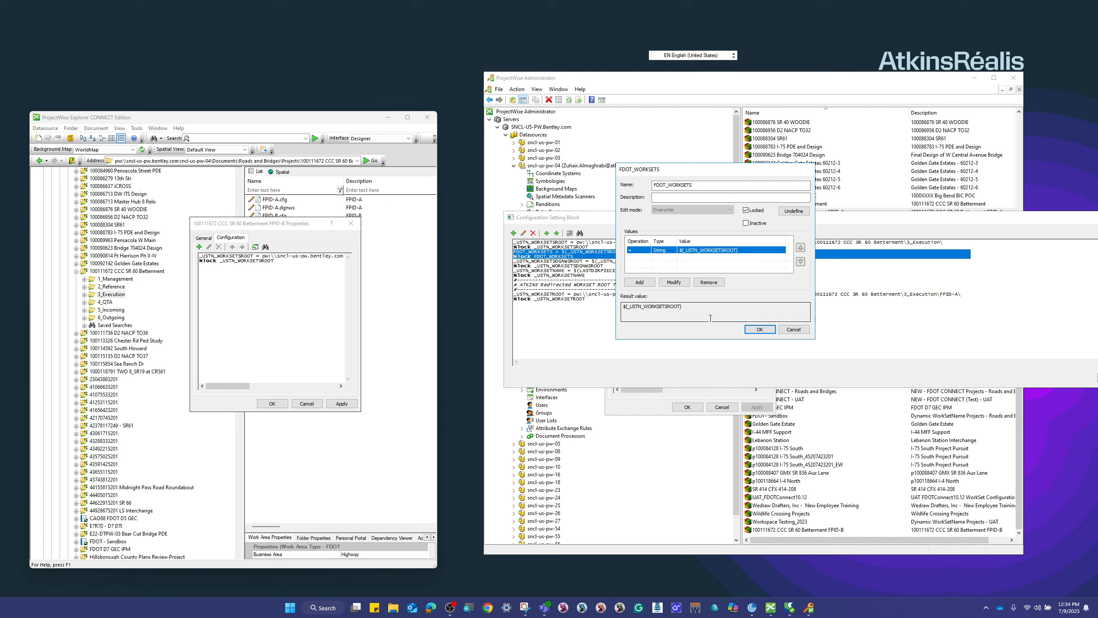
Step: Add a new variable to the FPID-B block, named FDOT_WORKSETS as copied from FPID-A, and mark it as locked
click(199, 247)
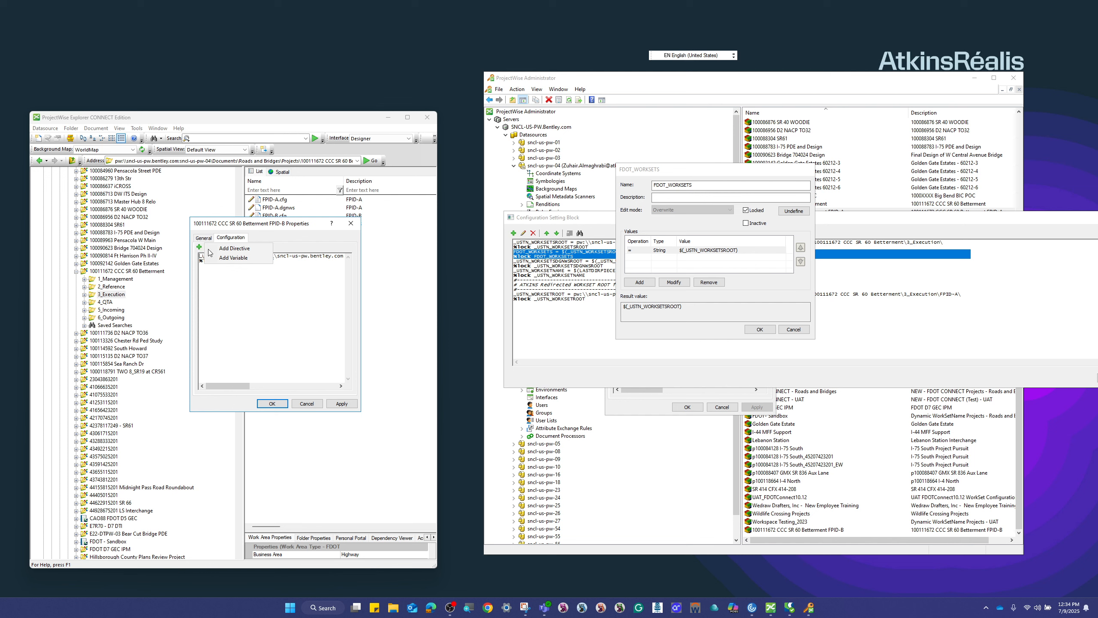
click(229, 258)
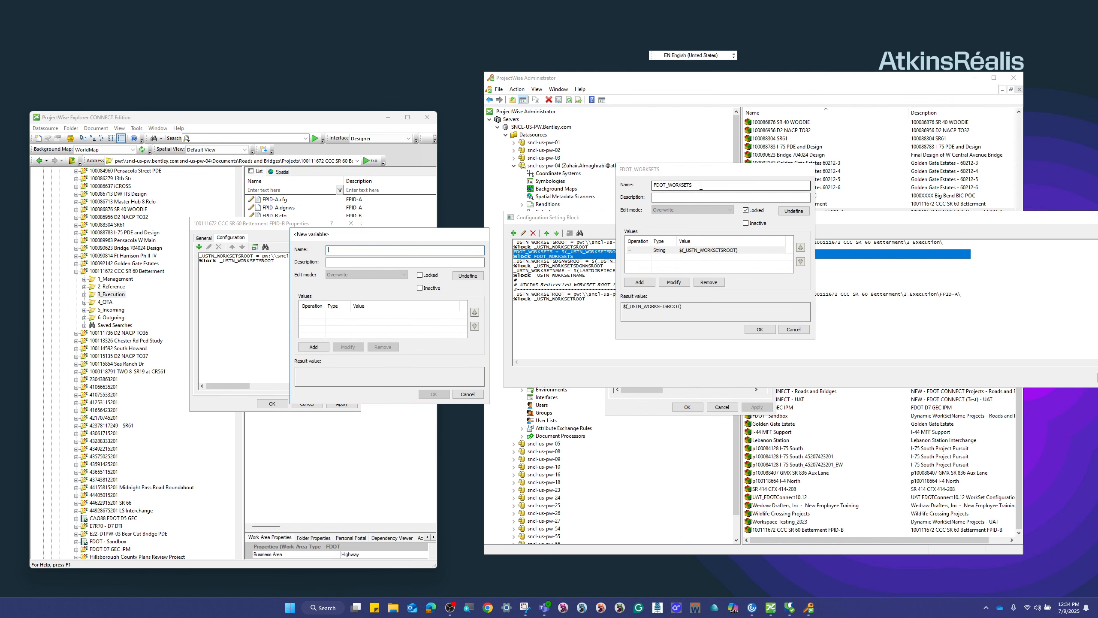
click(637, 191)
key(ctrl+c)
right_click(673, 186)
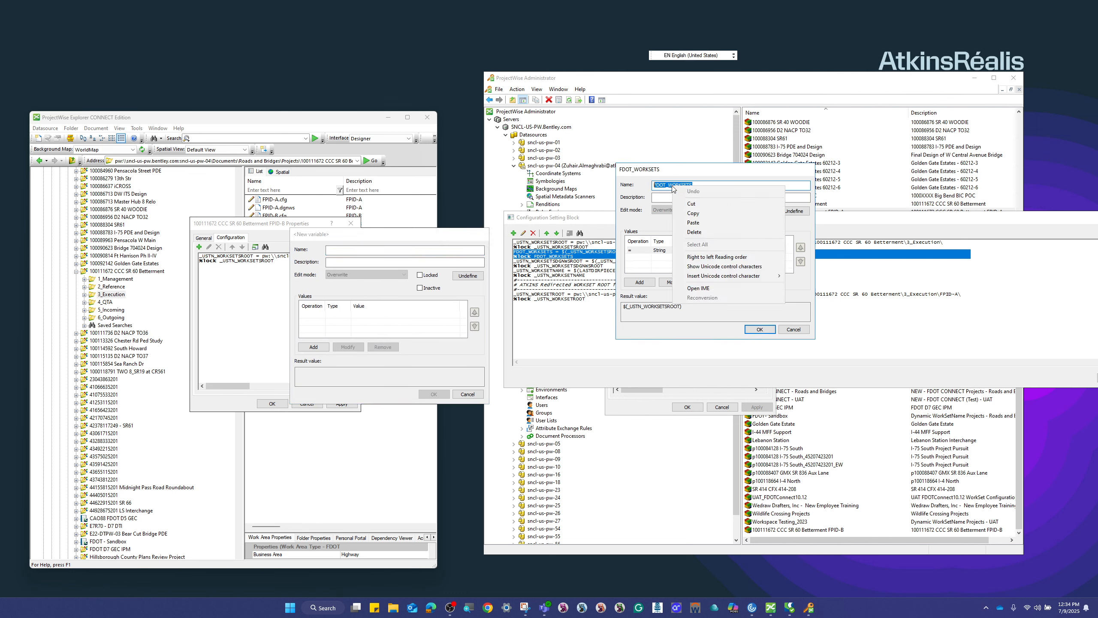
click(702, 214)
click(344, 251)
right_click(344, 251)
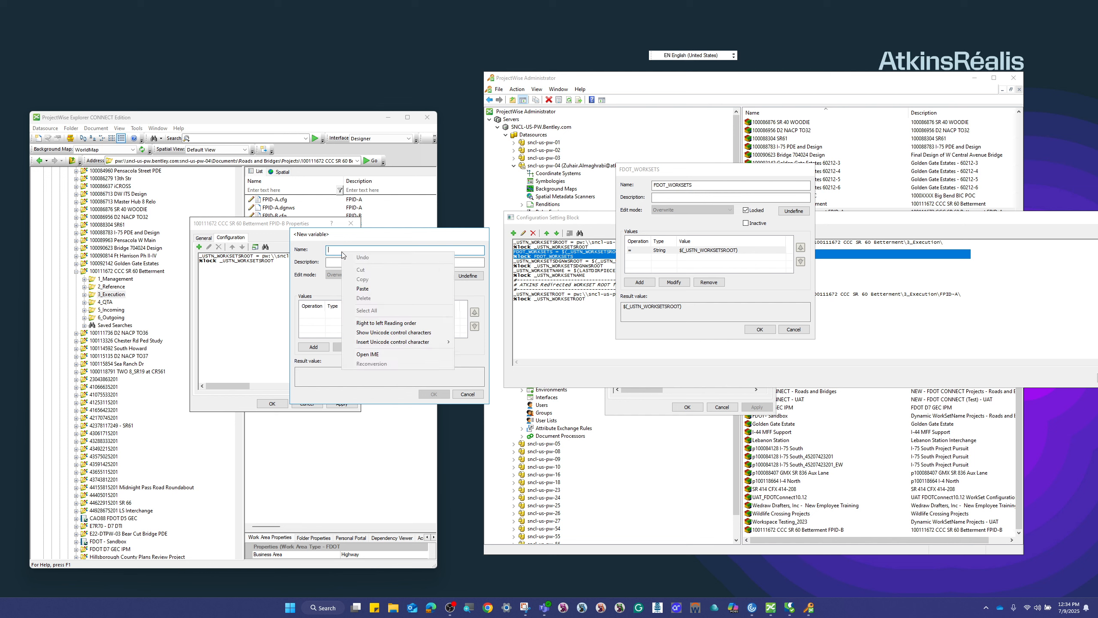
click(363, 282)
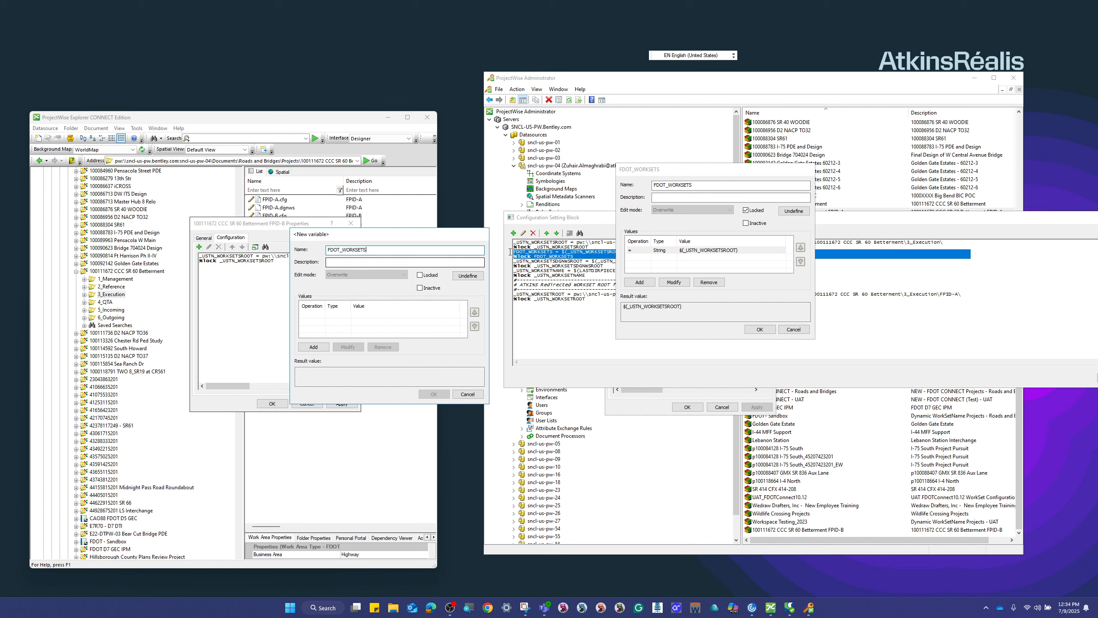
click(419, 275)
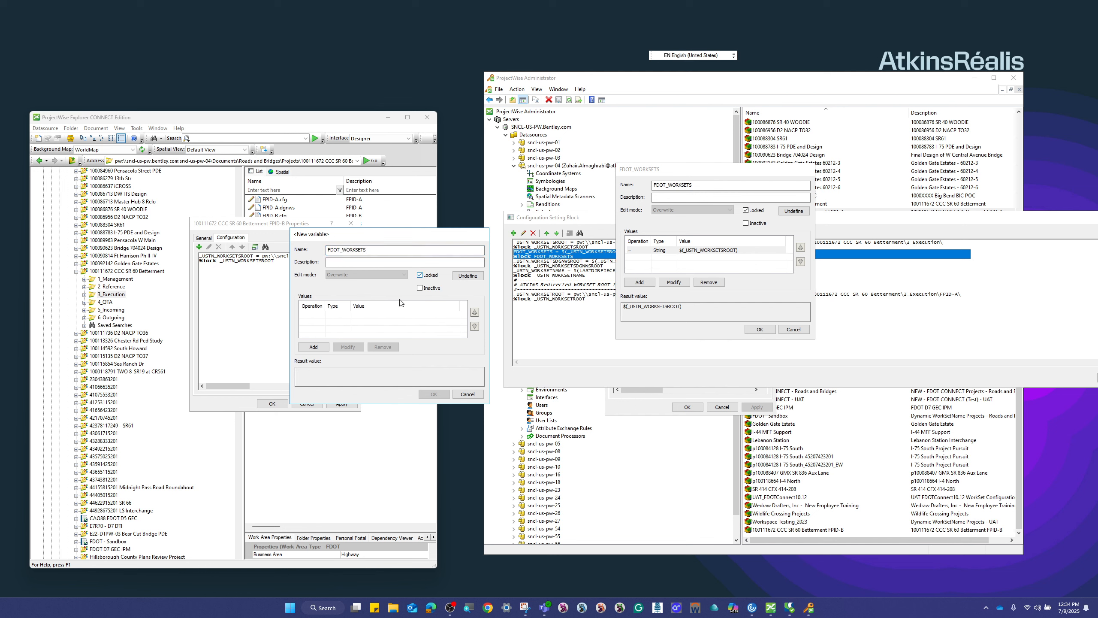
Step: Give the new FDOT_WORKSETS variable a String assignment value of $(_USTN_WORKSETSROOT), copied from FPID-A, and save it in the FPID-B block
click(321, 348)
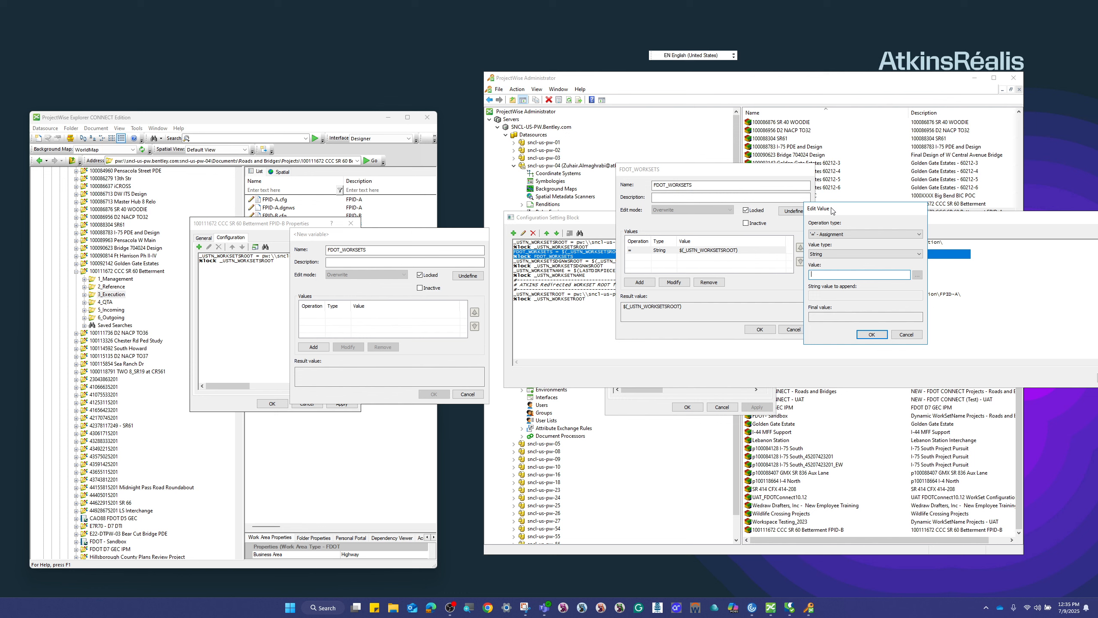
drag(831, 209, 232, 206)
double_click(747, 253)
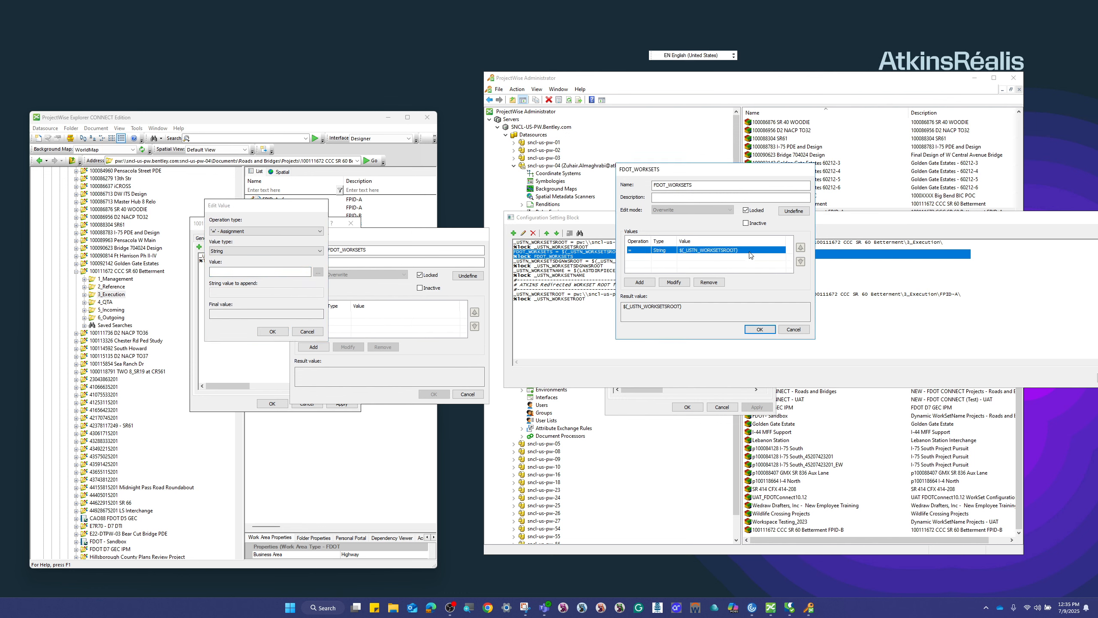
drag(862, 213, 872, 135)
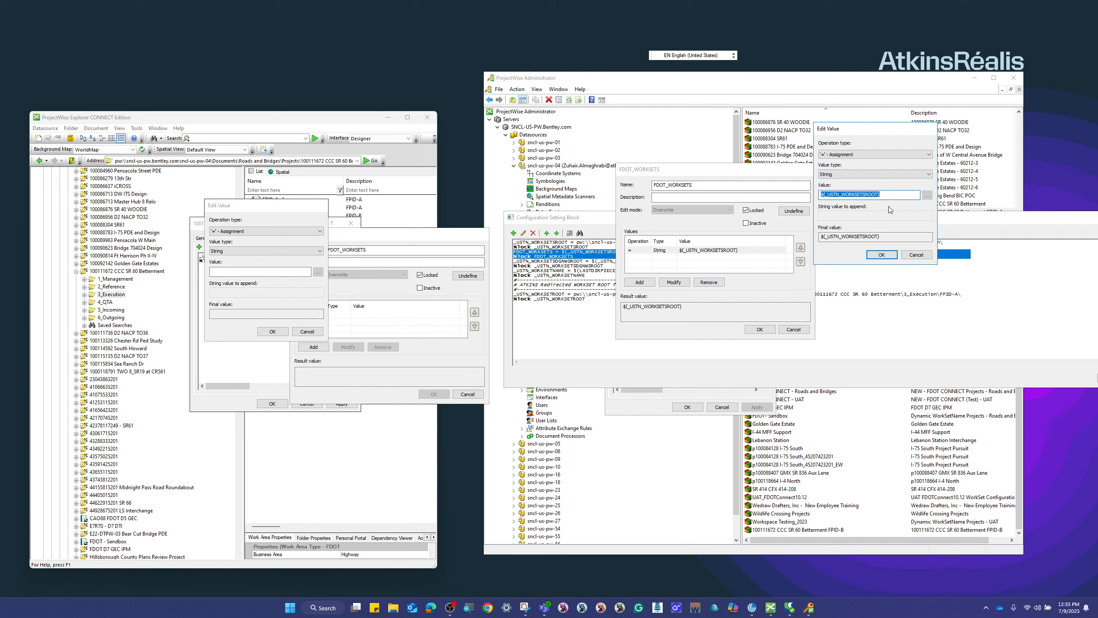
drag(888, 194, 825, 199)
right_click(836, 197)
click(852, 222)
click(223, 275)
right_click(224, 273)
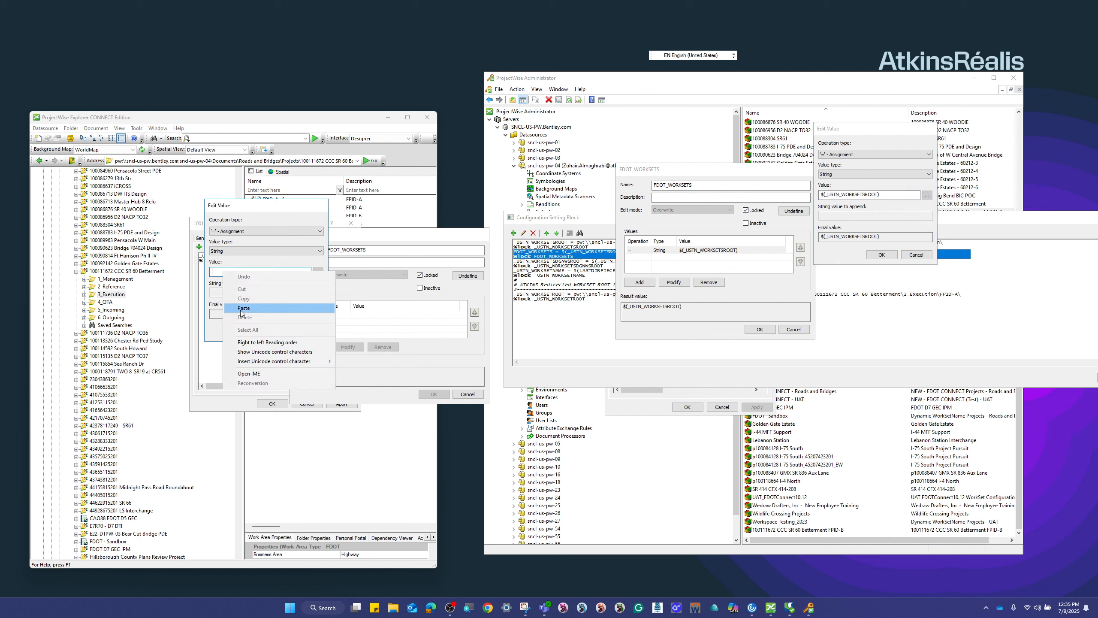
click(228, 311)
click(269, 331)
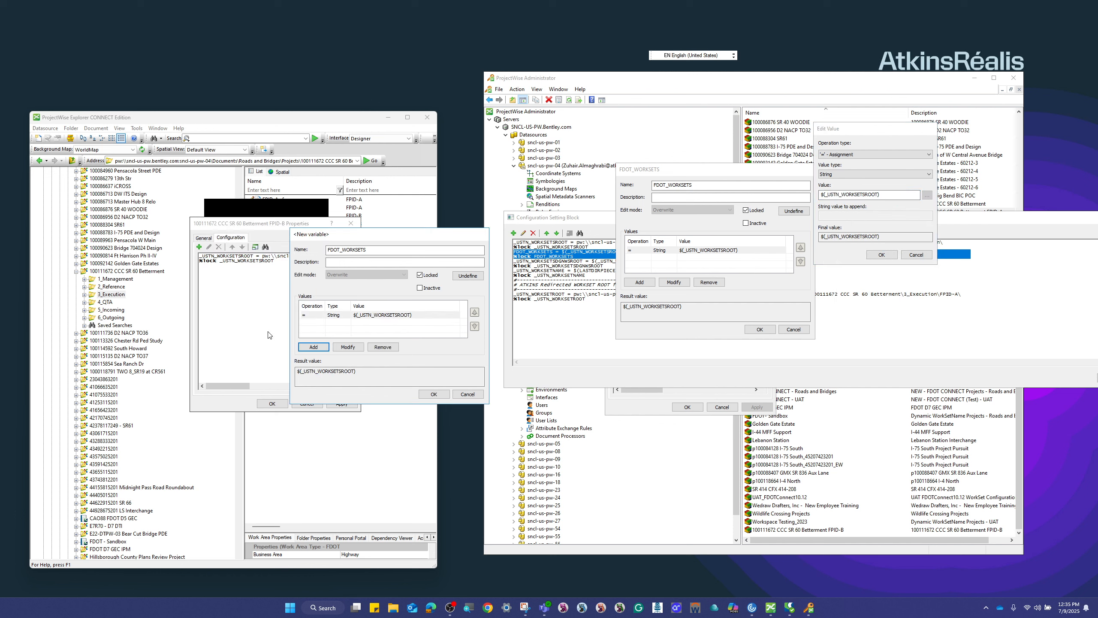
click(440, 397)
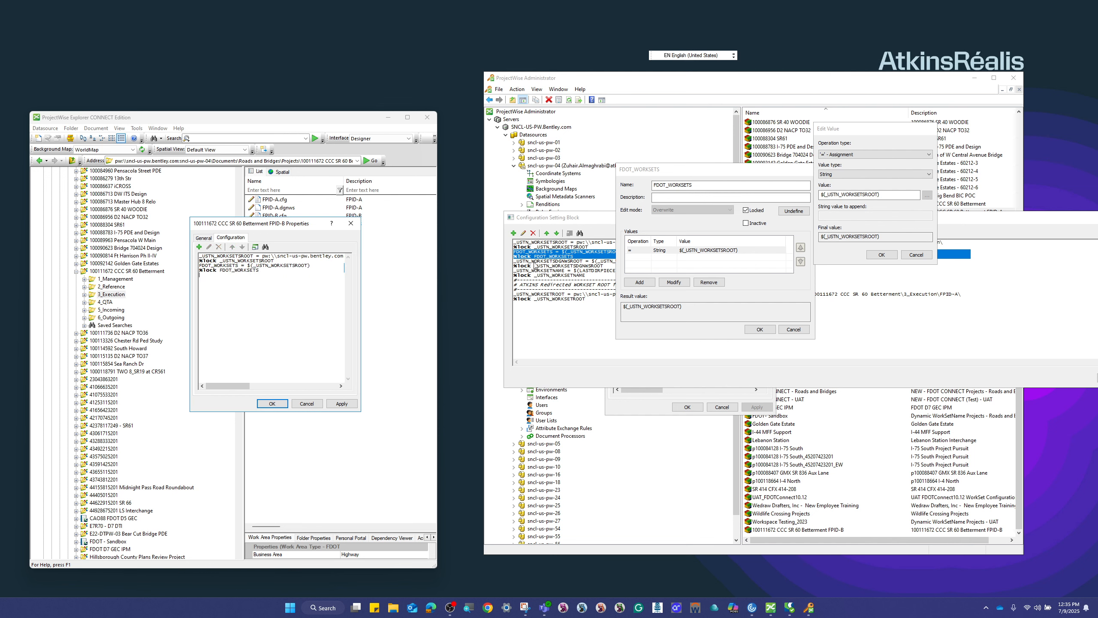
Step: Close FPID-A's FDOT_WORKSETS variable and check the operation, type and value of its _USTN_WORKSETSDGNWSROOT variable
click(943, 137)
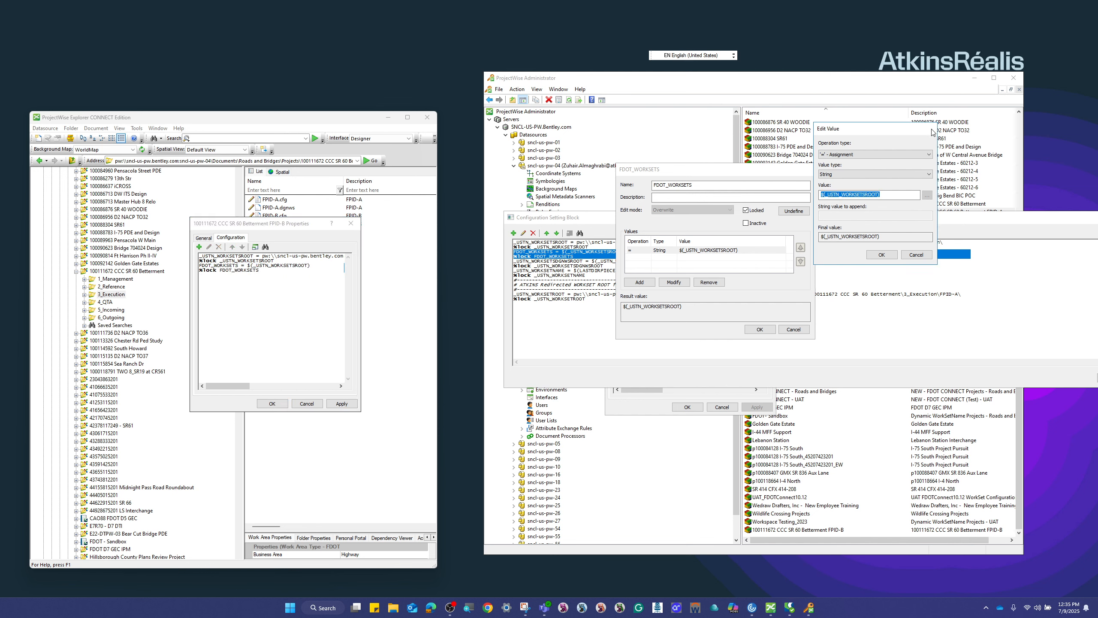
click(911, 254)
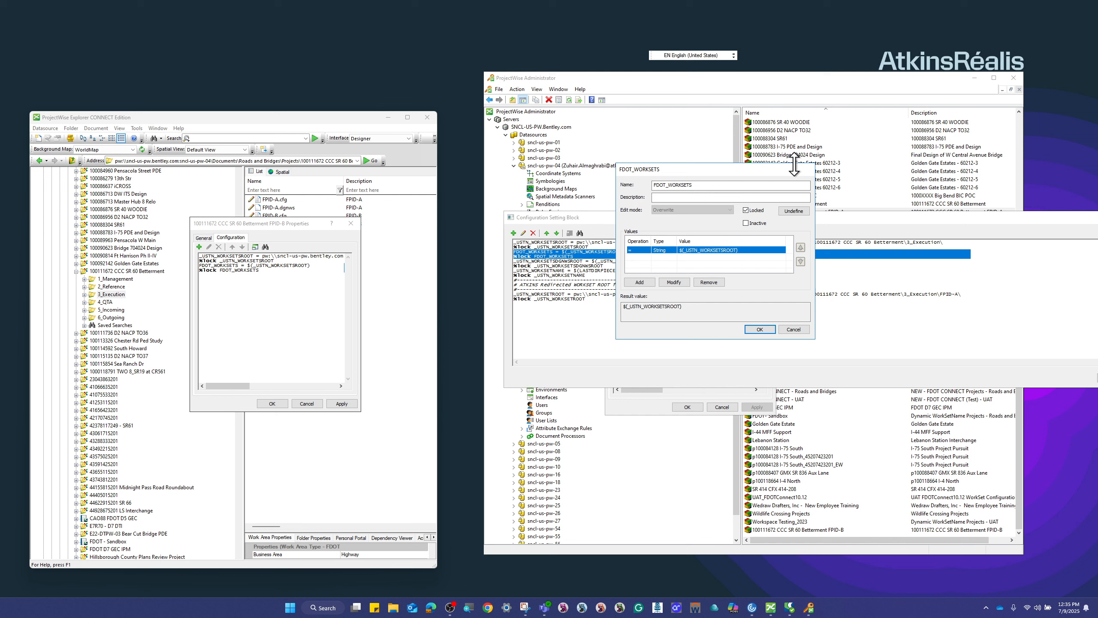
click(793, 330)
click(571, 265)
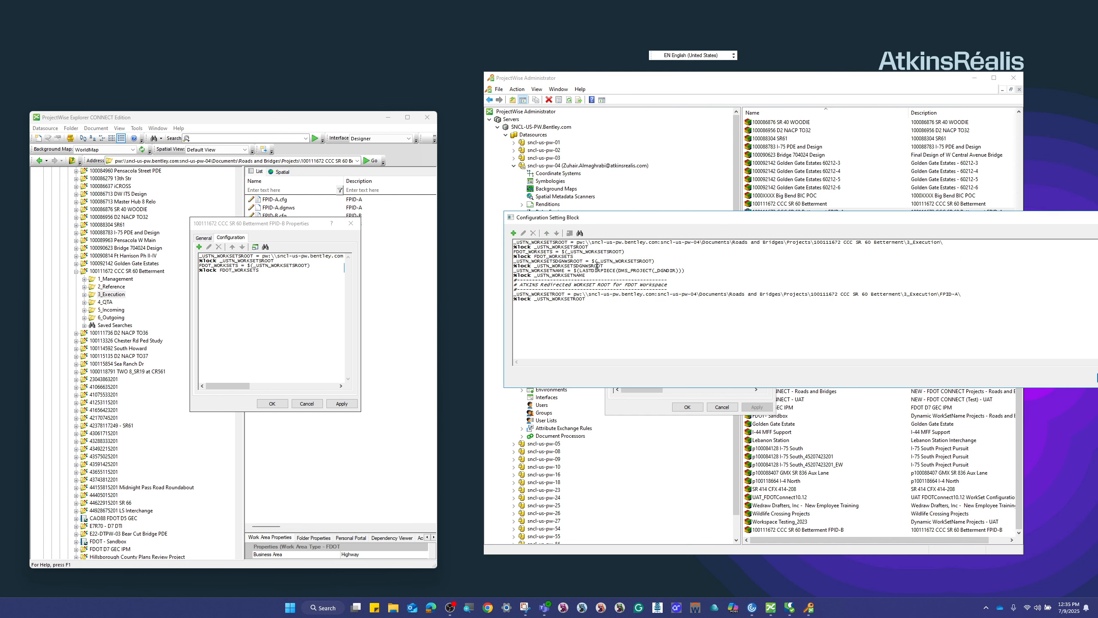
double_click(568, 265)
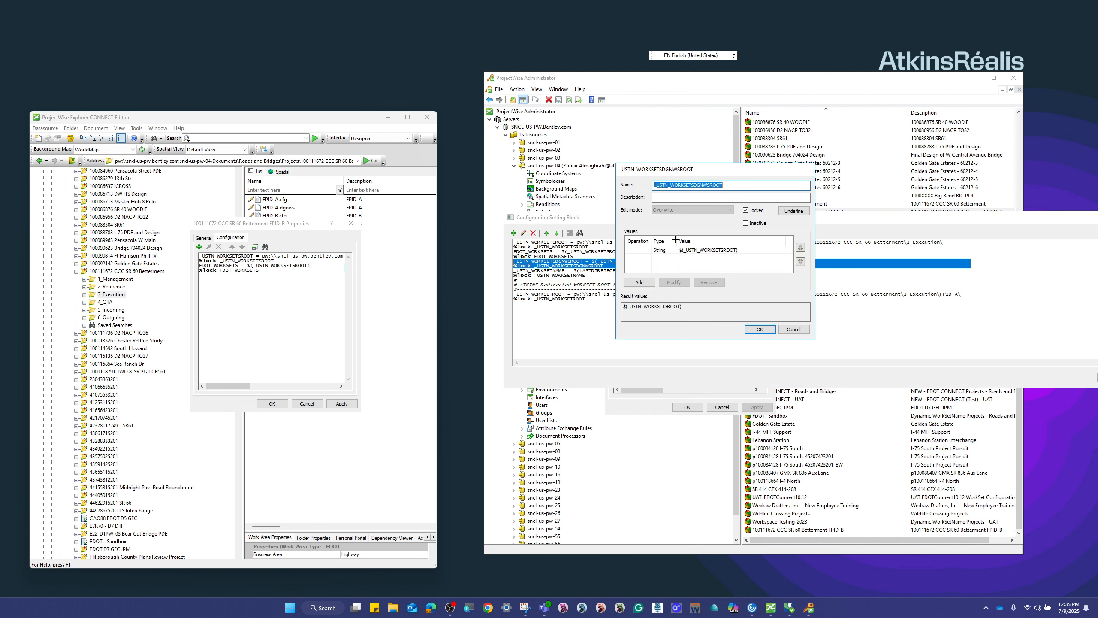
click(707, 252)
double_click(707, 251)
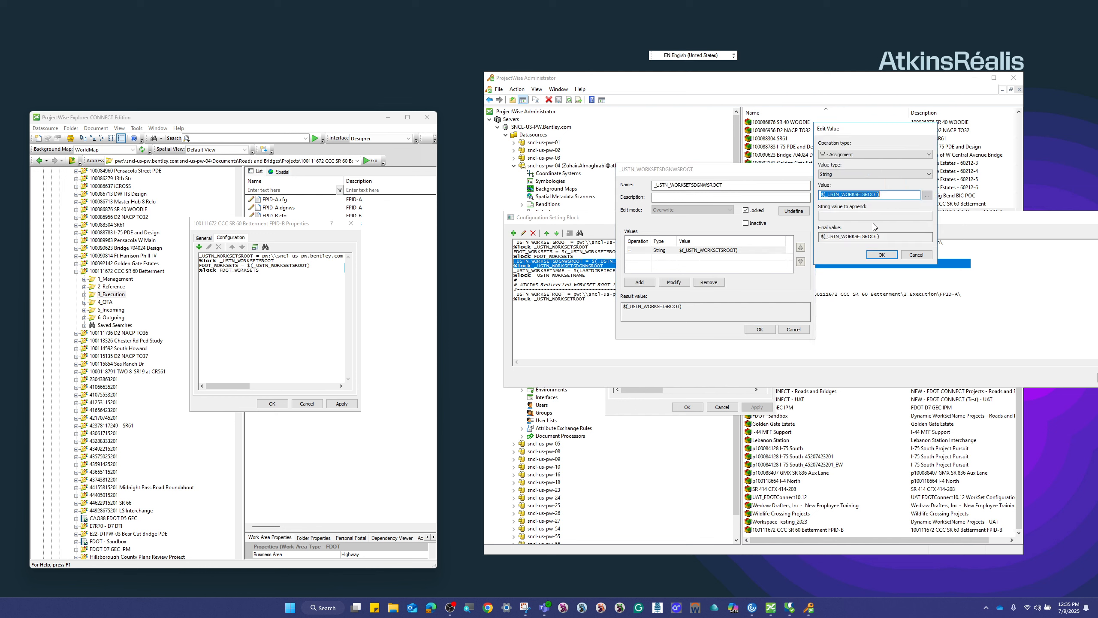
click(917, 254)
click(801, 330)
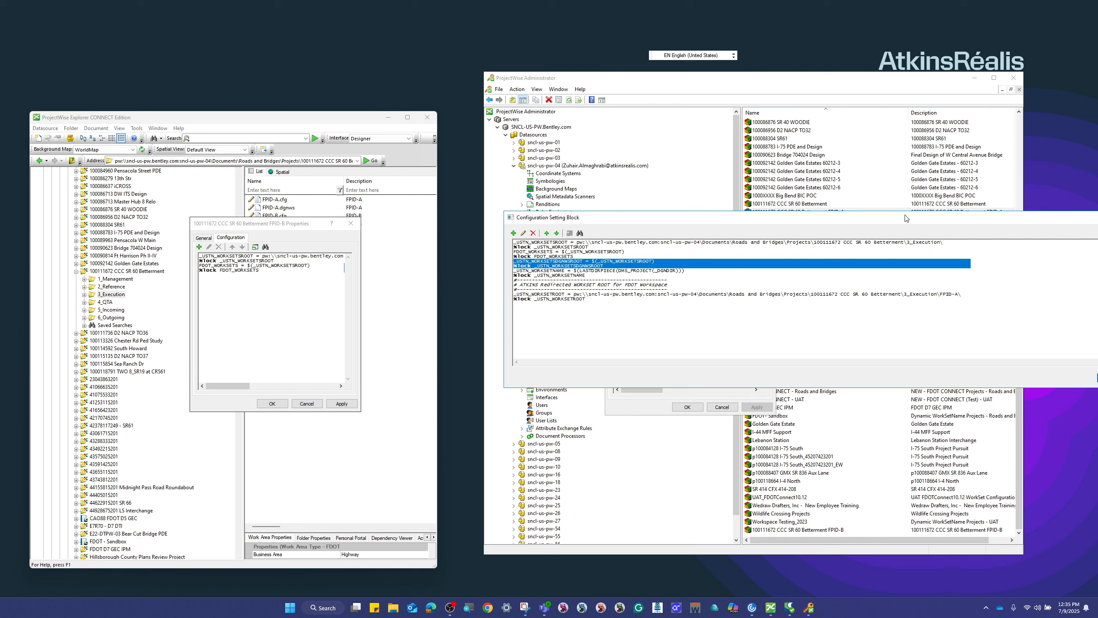
Step: Check the description, lock and value of FPID-A's _USTN_WORKSETROOT variable without changing it
drag(905, 217, 707, 241)
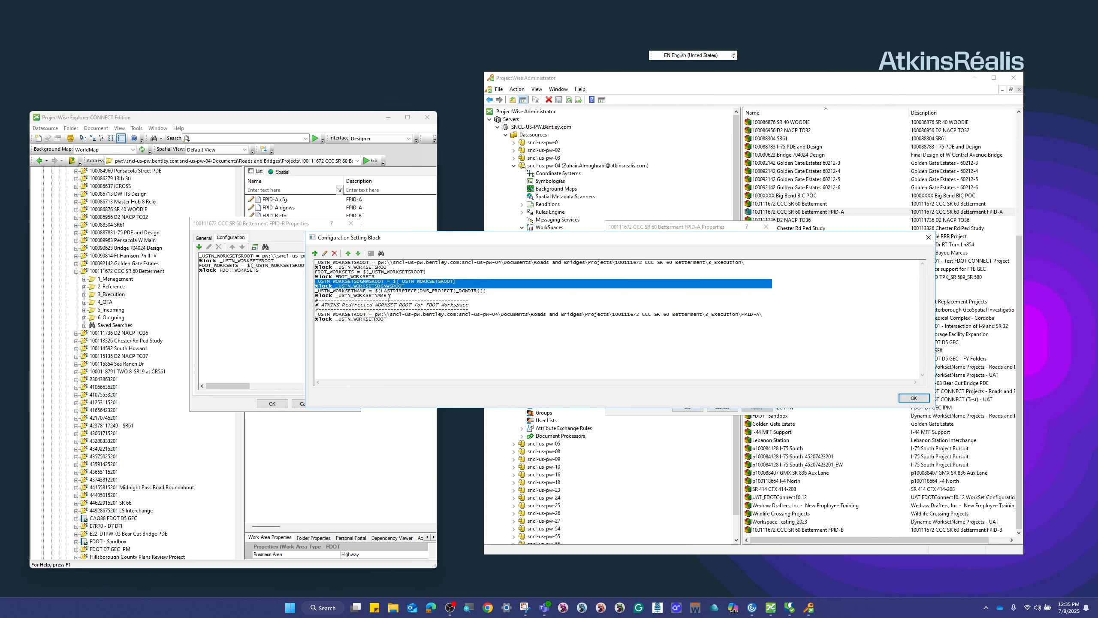
click(401, 314)
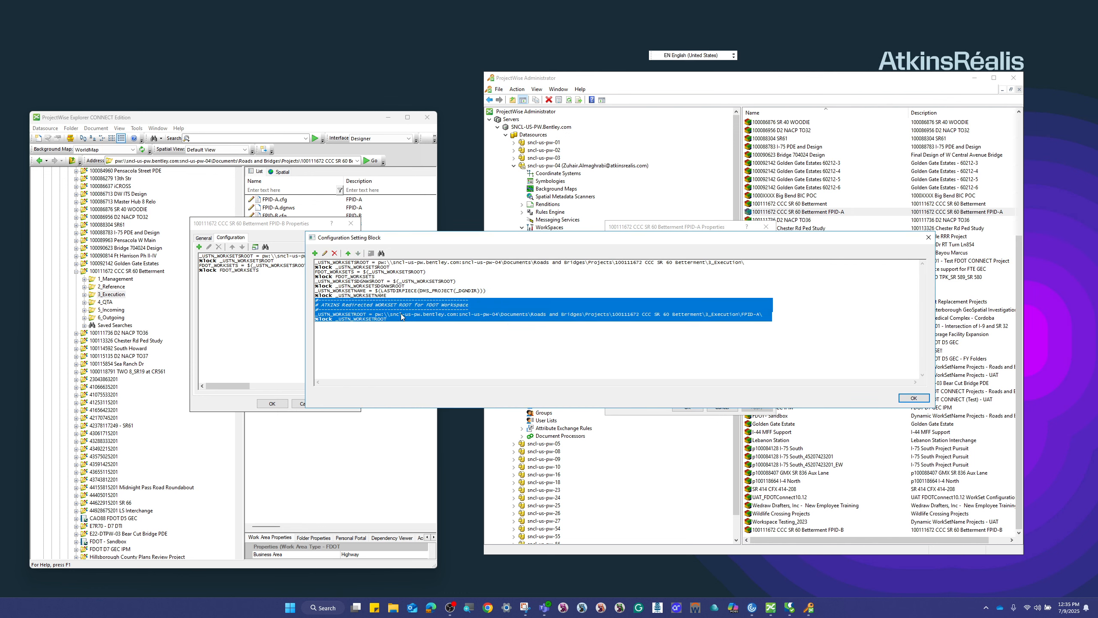
double_click(396, 314)
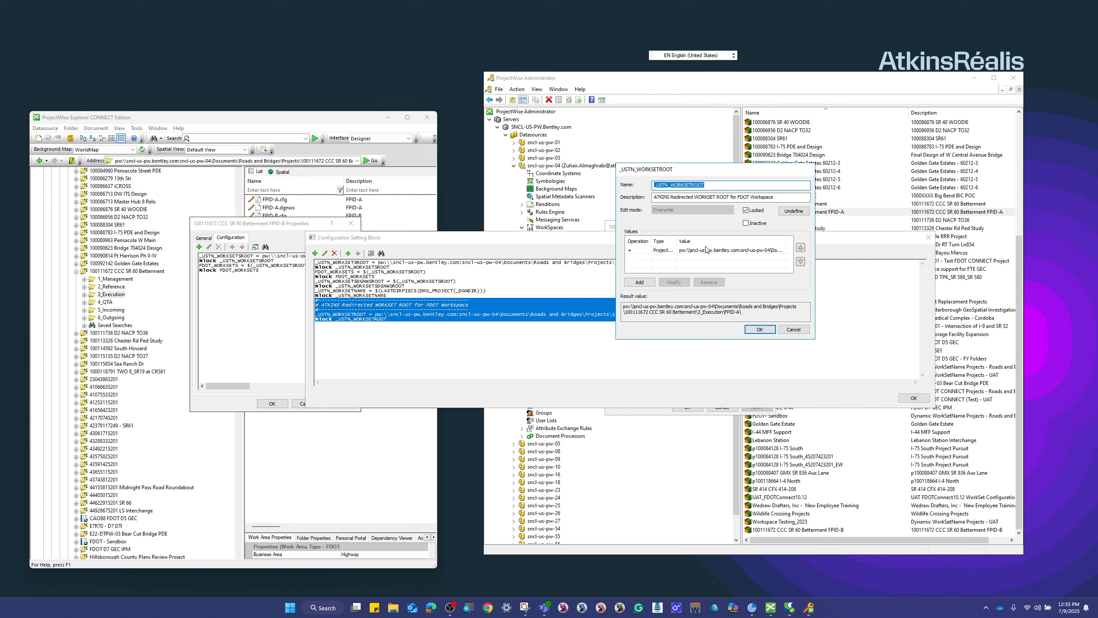
click(795, 330)
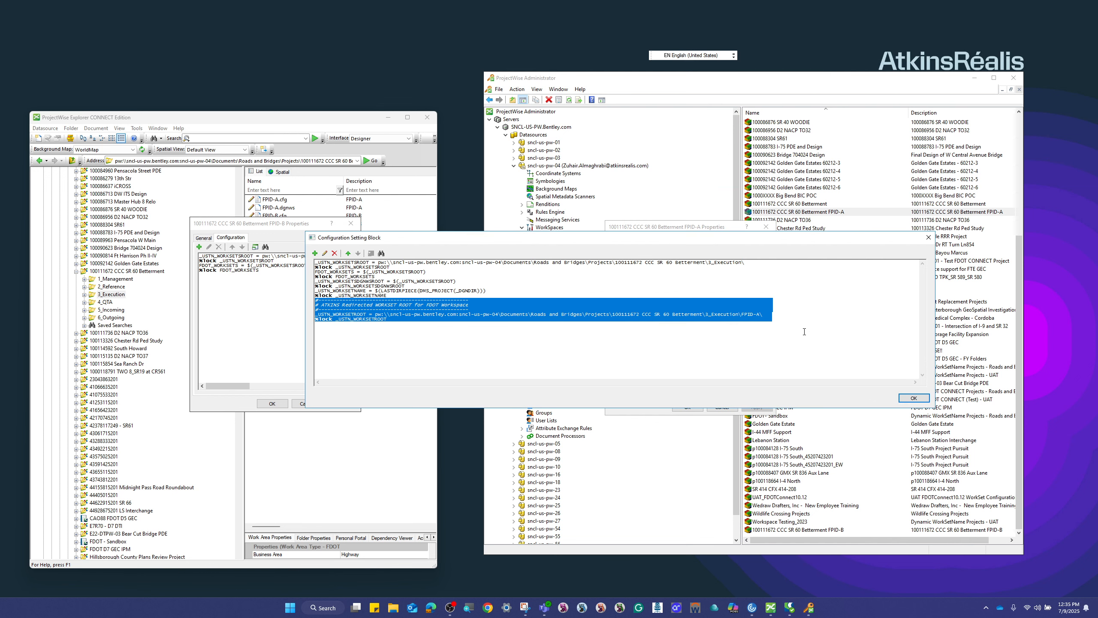
Step: Close the FPID-A settings and discard the unsaved changes in the FPID-B block's properties
click(929, 237)
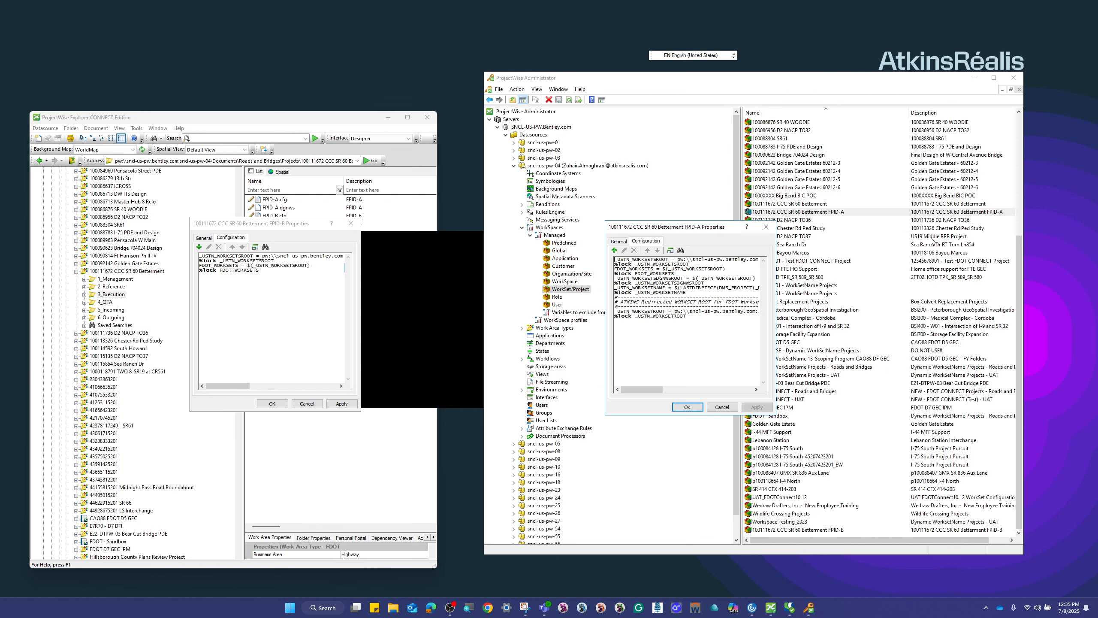
click(766, 227)
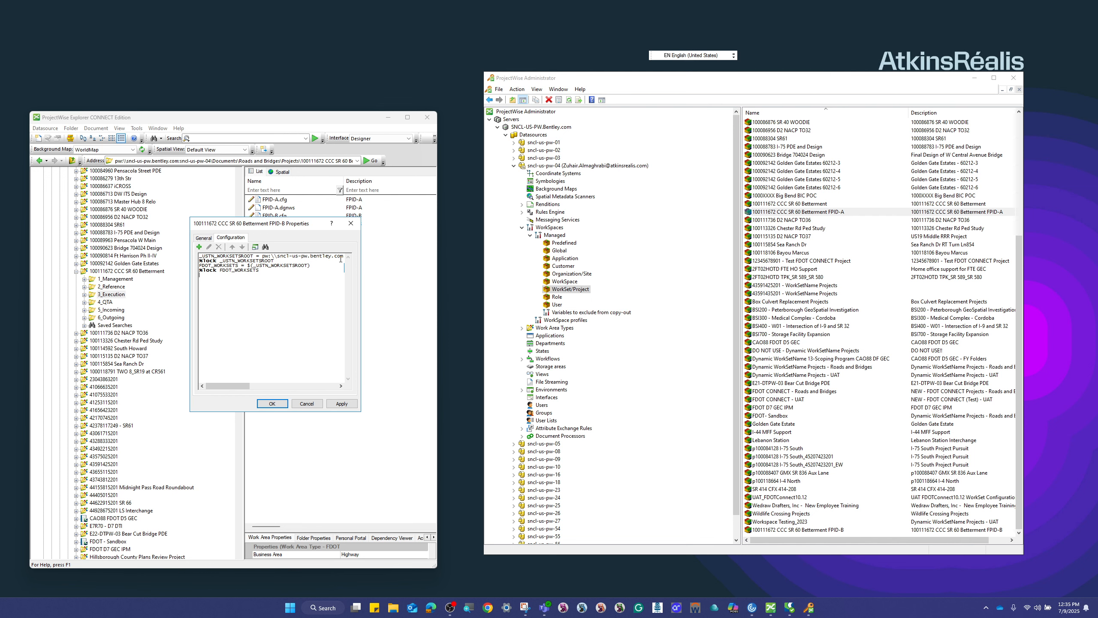
click(351, 224)
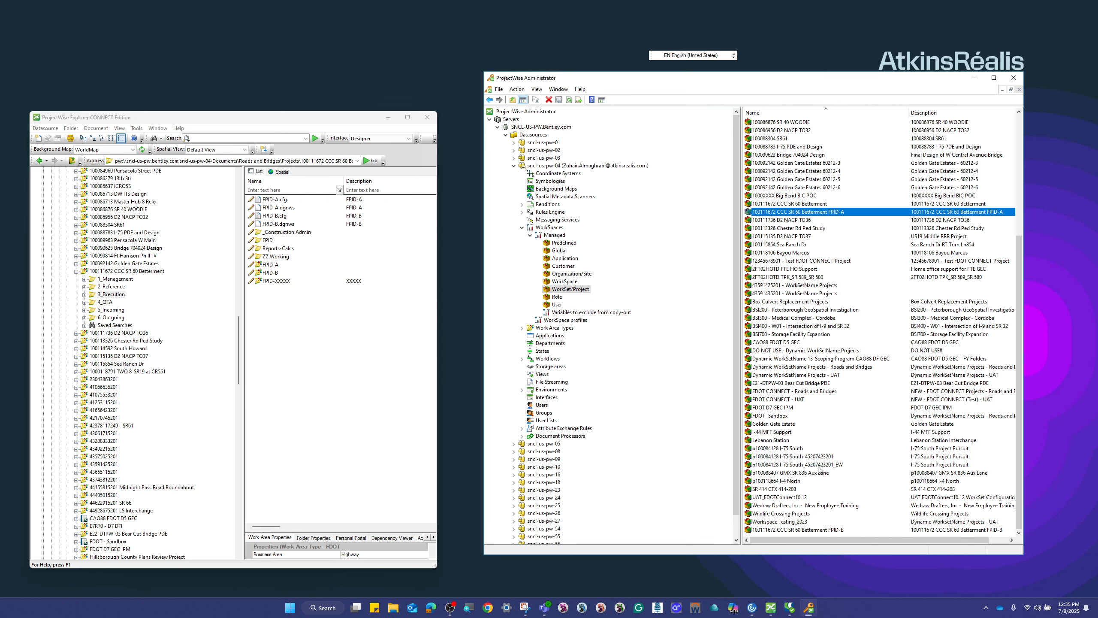
Step: Copy the name of the 100111672 CCC SR 60 Betterment FPID-B block from its properties
click(805, 530)
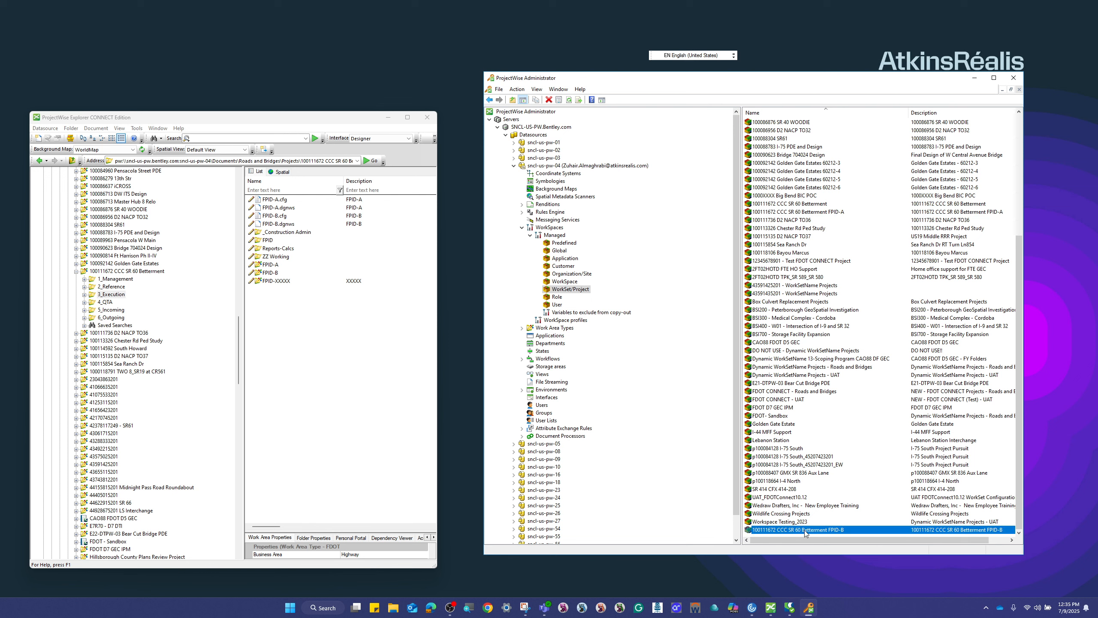
double_click(799, 530)
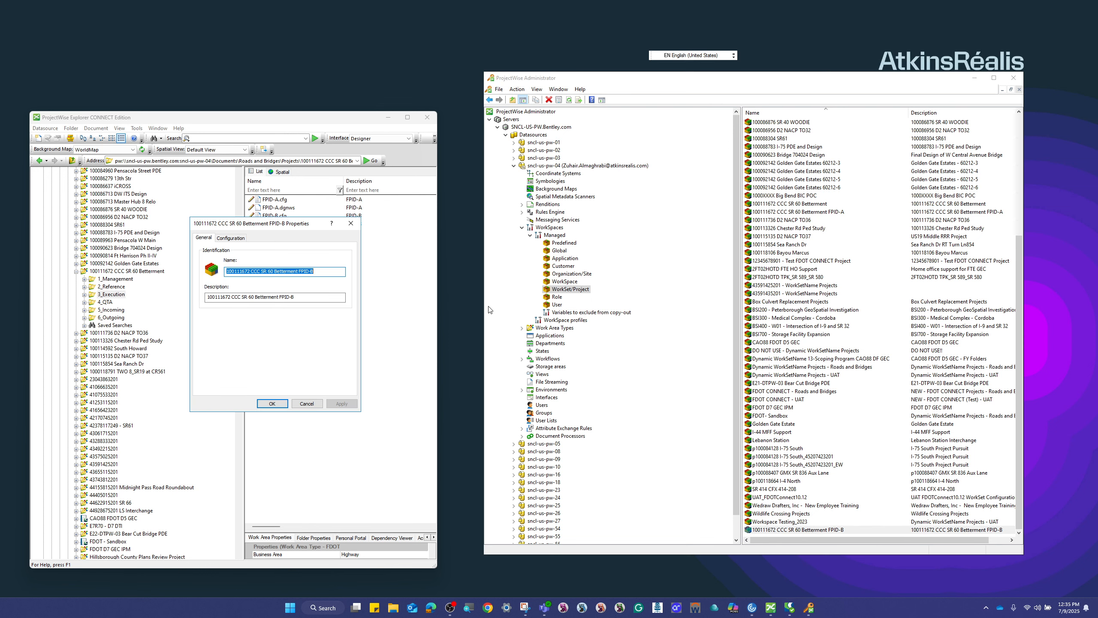
right_click(281, 275)
click(305, 303)
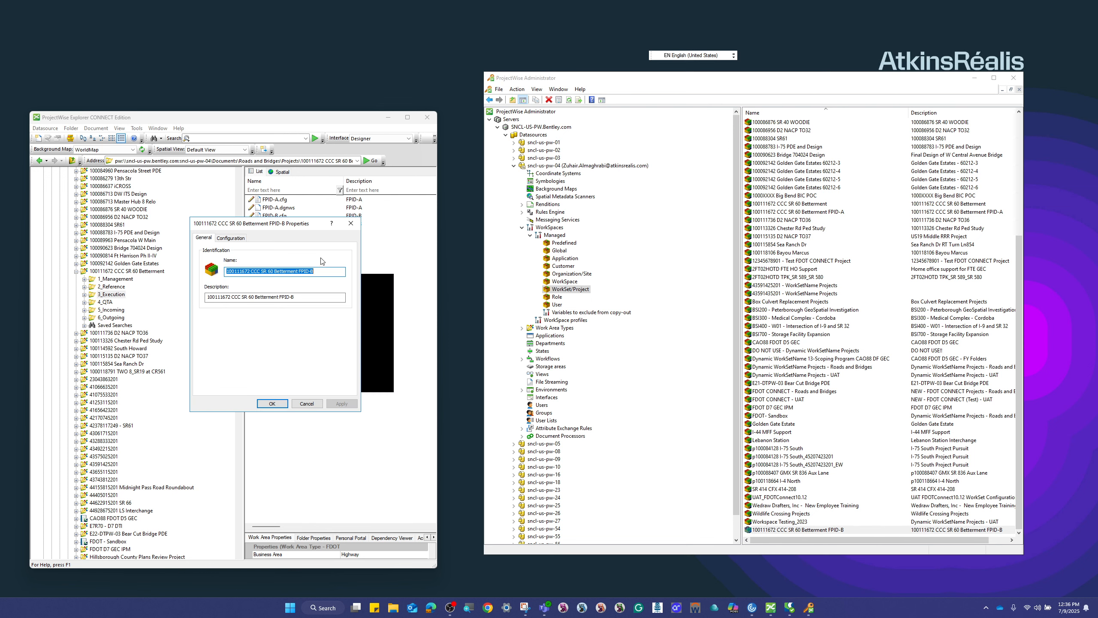
click(351, 223)
Step: Delete the 100111672 CCC SR 60 Betterment FPID-B configuration block from the WorkSet/Project list and confirm the deletion
right_click(770, 531)
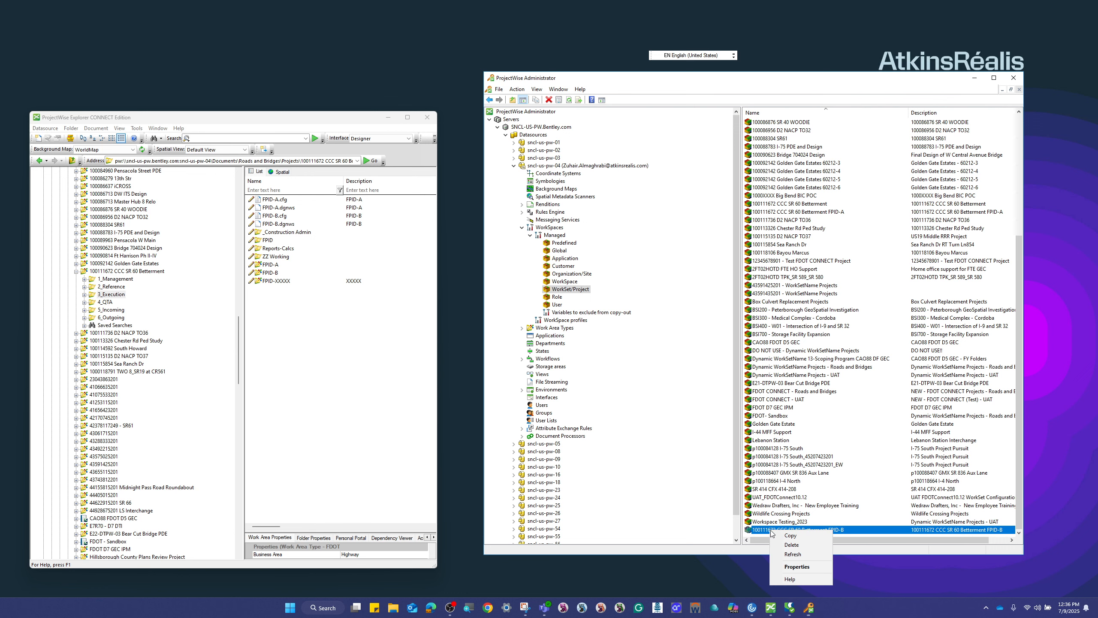
click(806, 546)
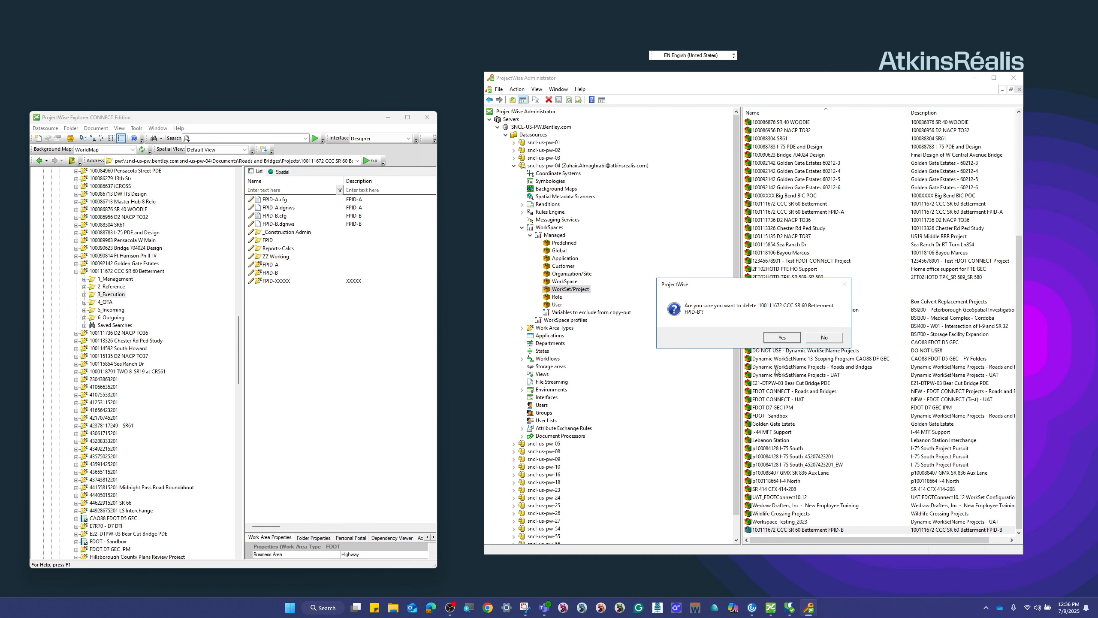
click(781, 338)
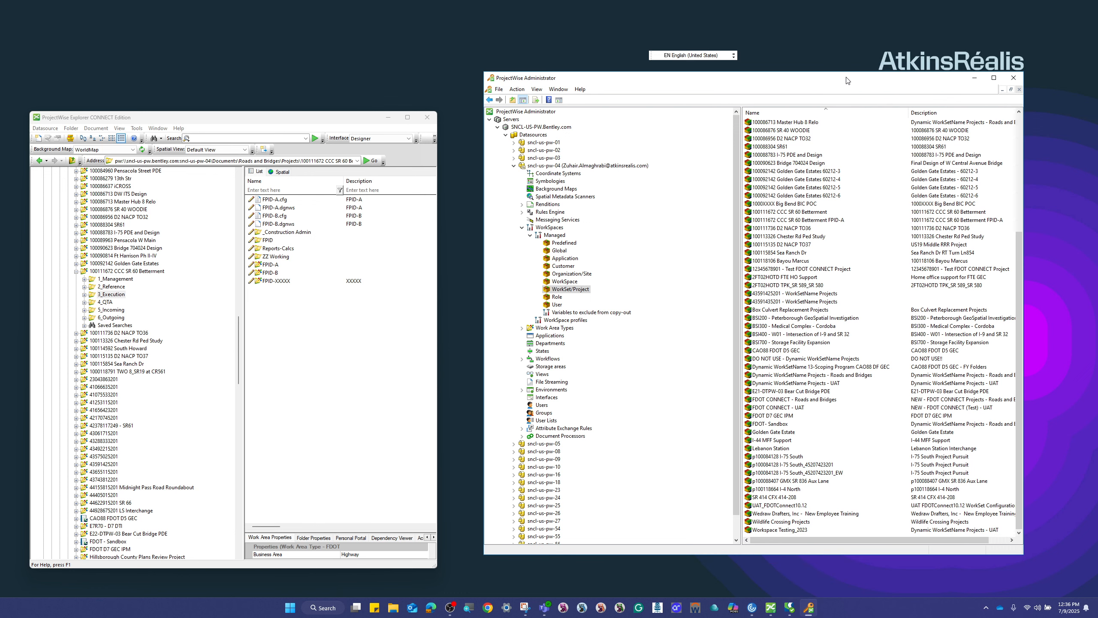
Step: Widen the Administrator window and show the option for creating a new configuration block under WorkSet/Project without using it
drag(849, 79, 701, 92)
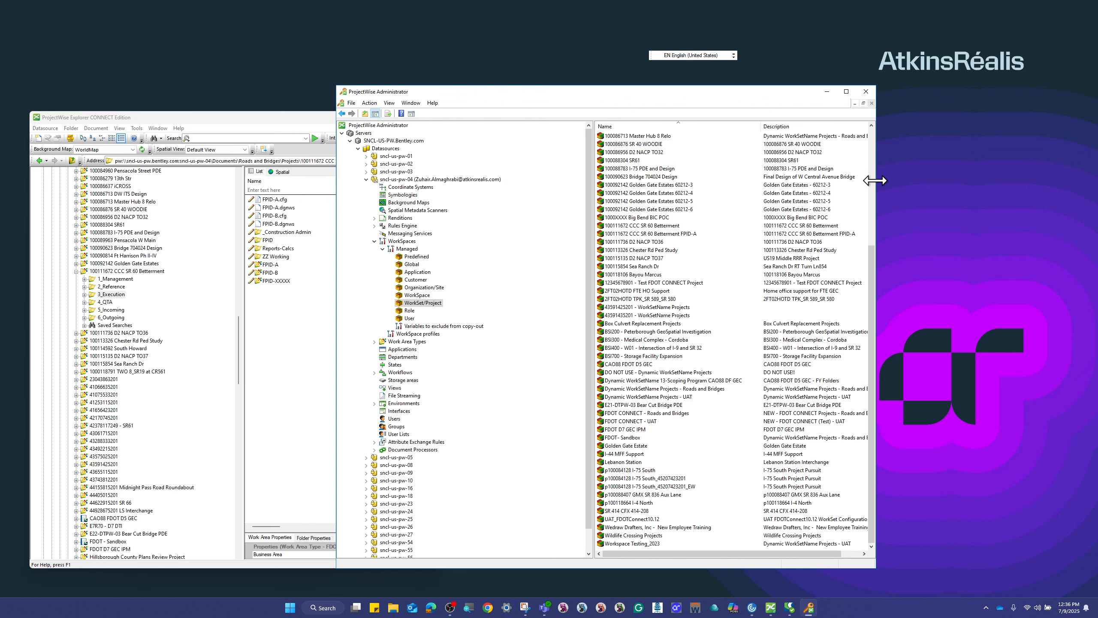
drag(876, 178, 1017, 177)
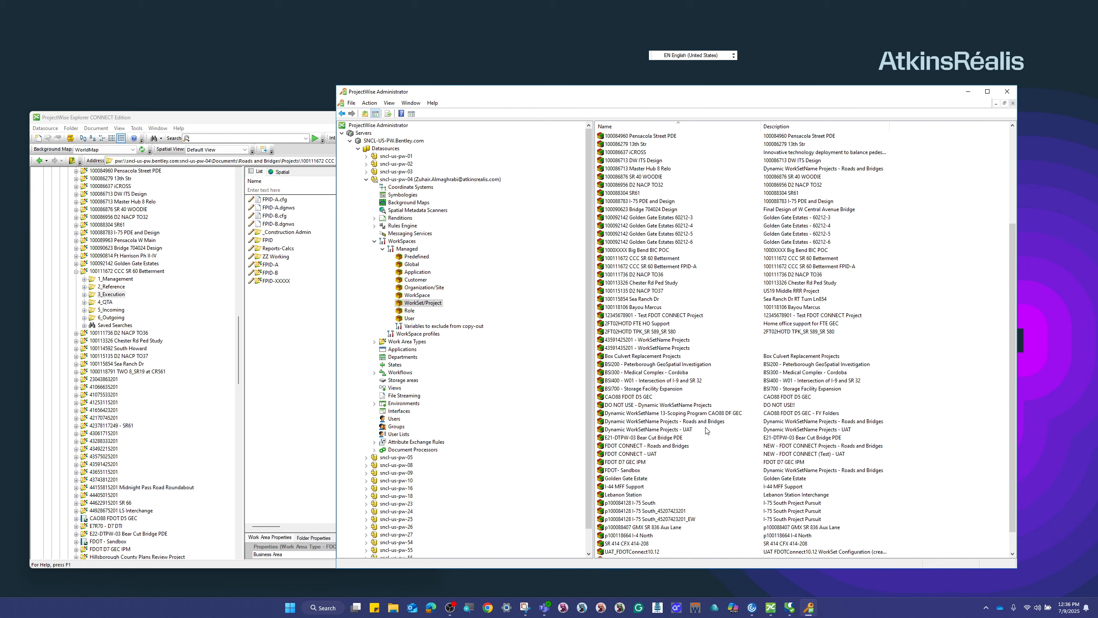
scroll(744, 402, up, 6)
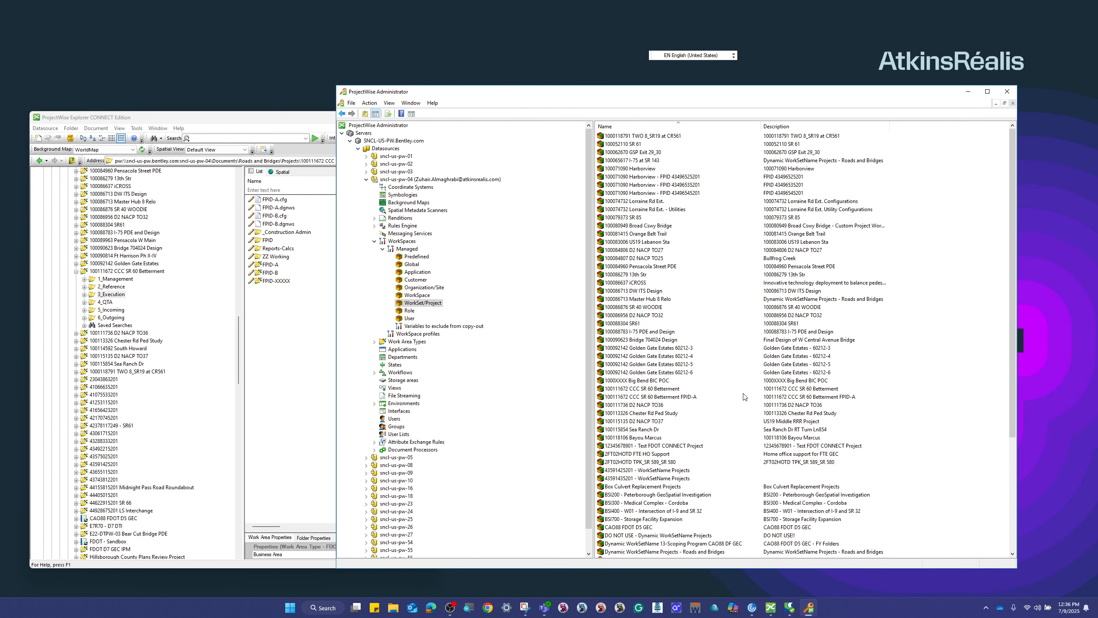
right_click(414, 305)
mouse_move(484, 308)
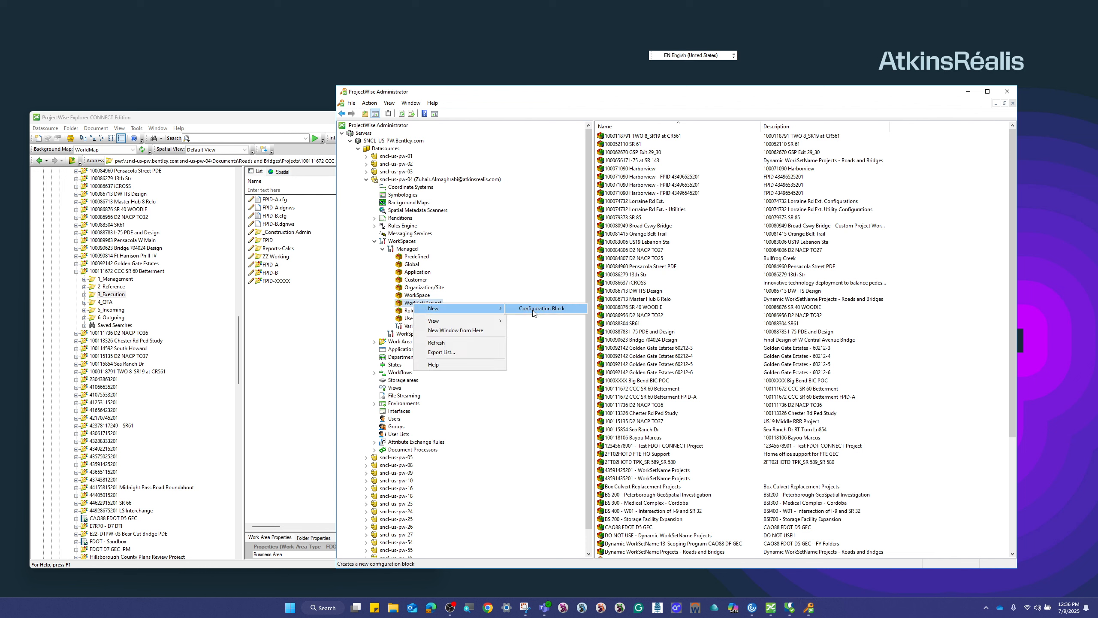
click(942, 100)
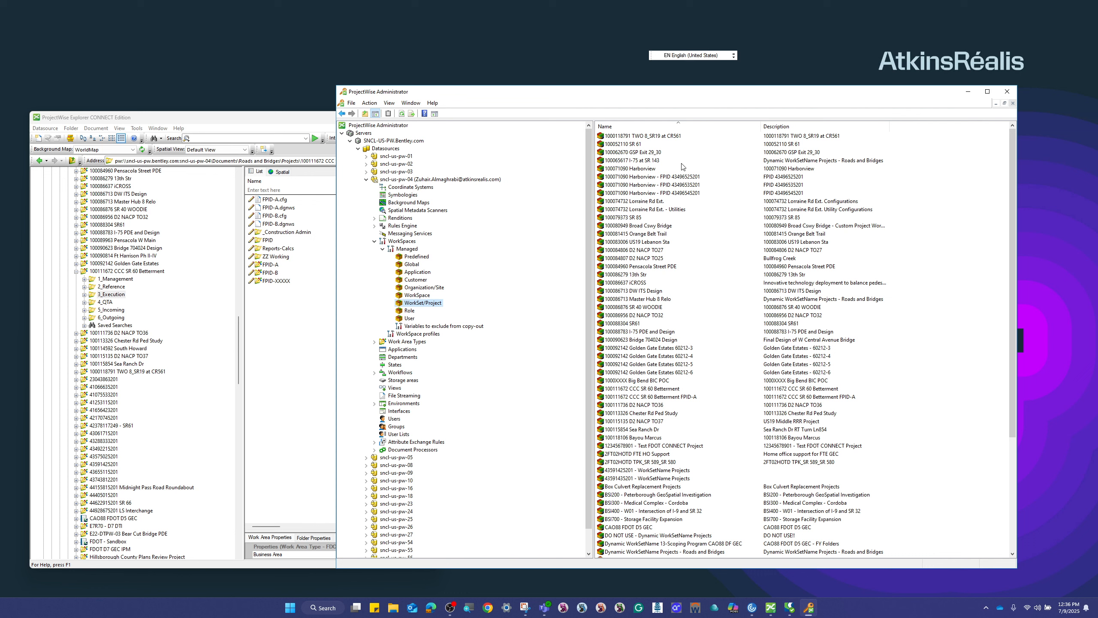
Step: Open the FDOT CONNECT - Roads and Bridges block from the WorkSet/Project list and examine its configuration variables
scroll(816, 216, down, 6)
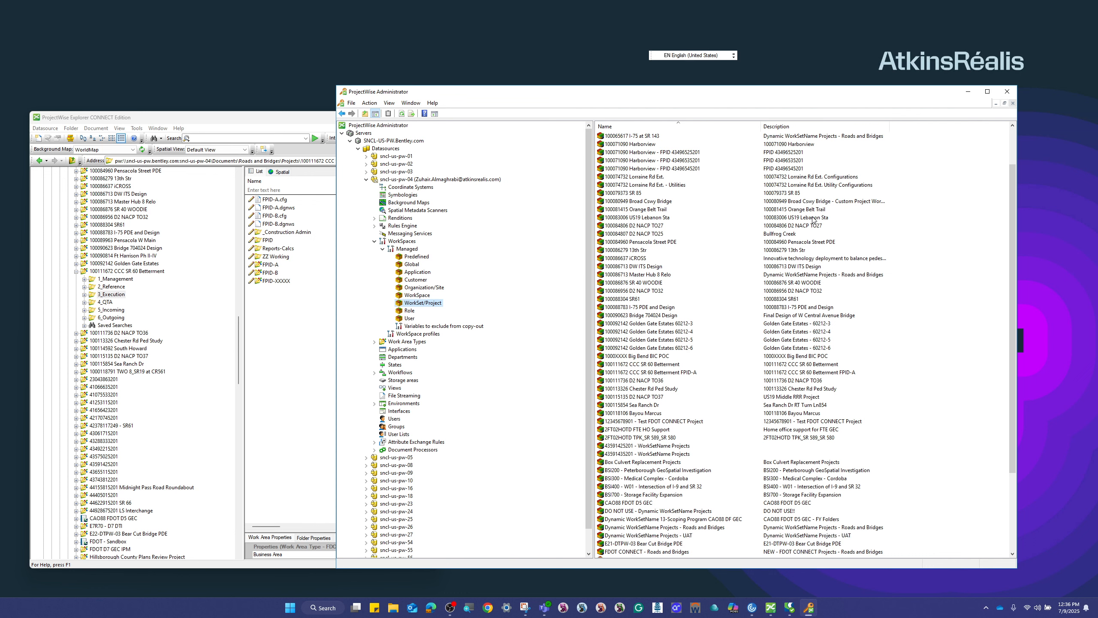
scroll(818, 258, down, 1)
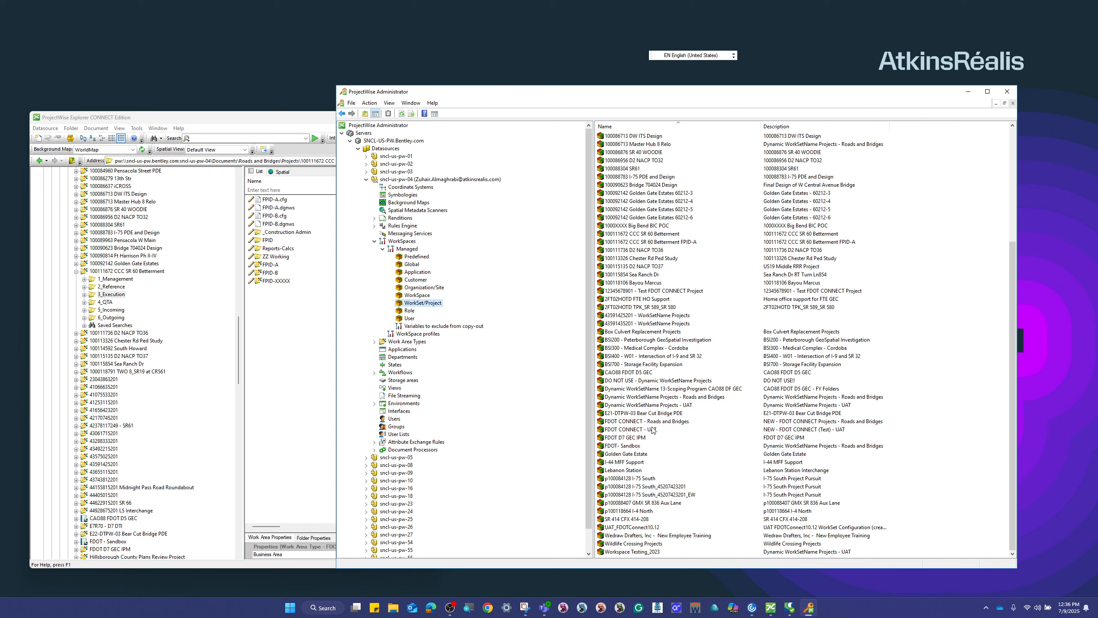
click(803, 422)
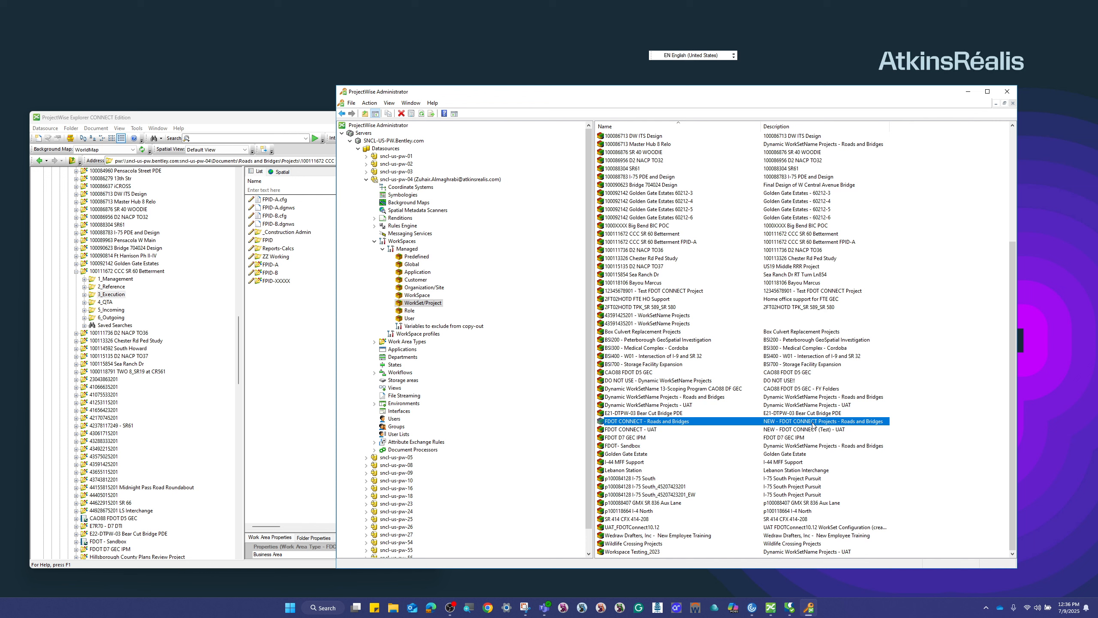
double_click(813, 425)
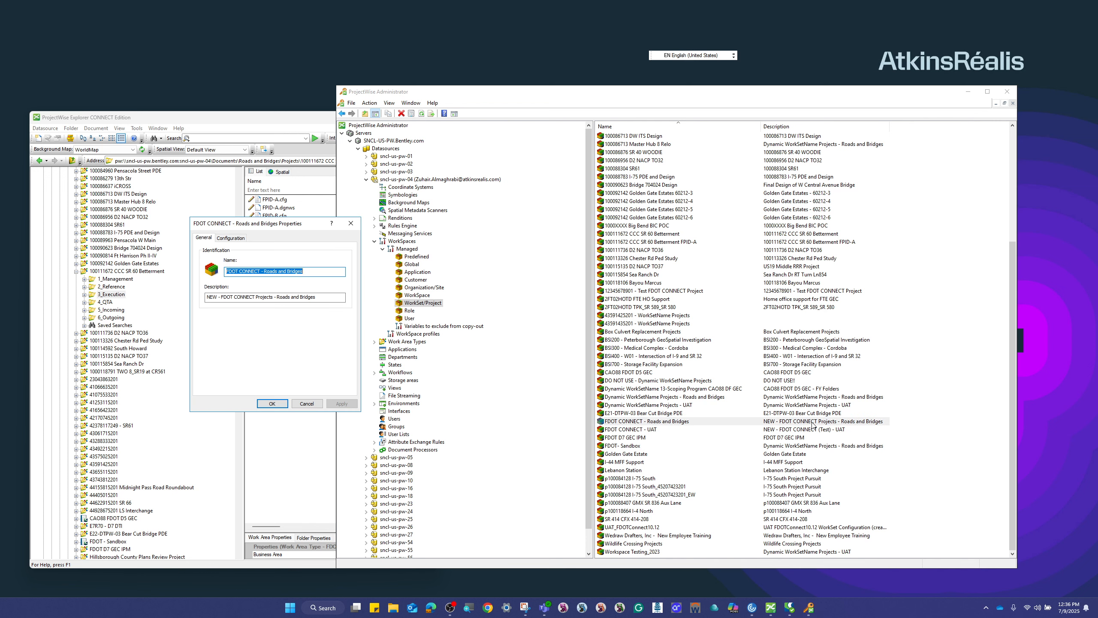
click(225, 239)
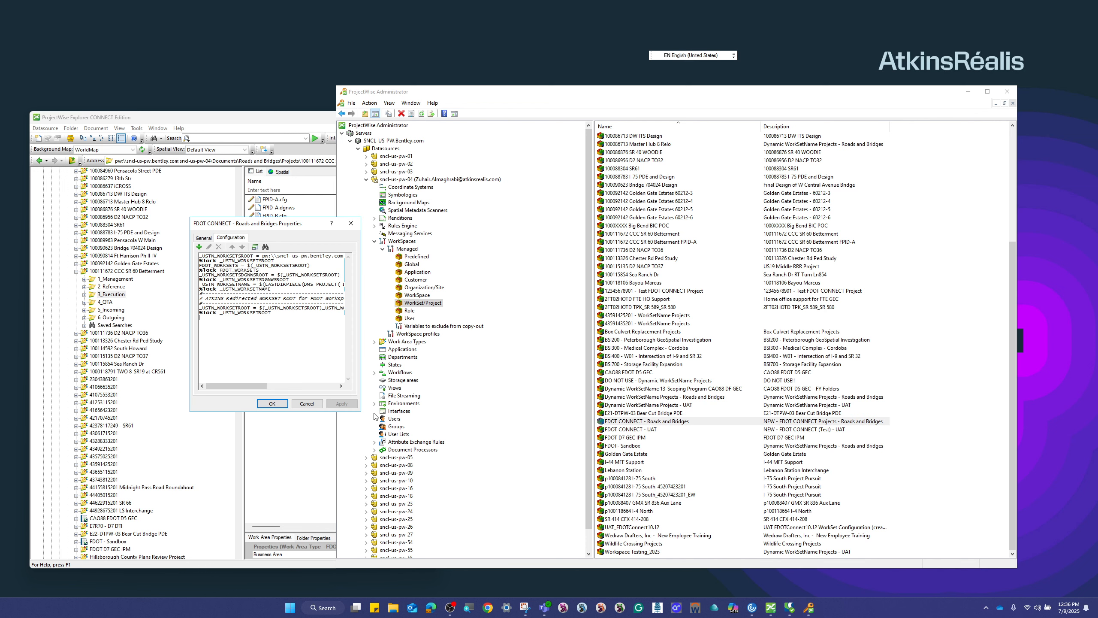
Step: Close the properties and duplicate the FDOT CONNECT - Roads and Bridges block within WorkSet/Project, copying only its configuration block variables
click(350, 223)
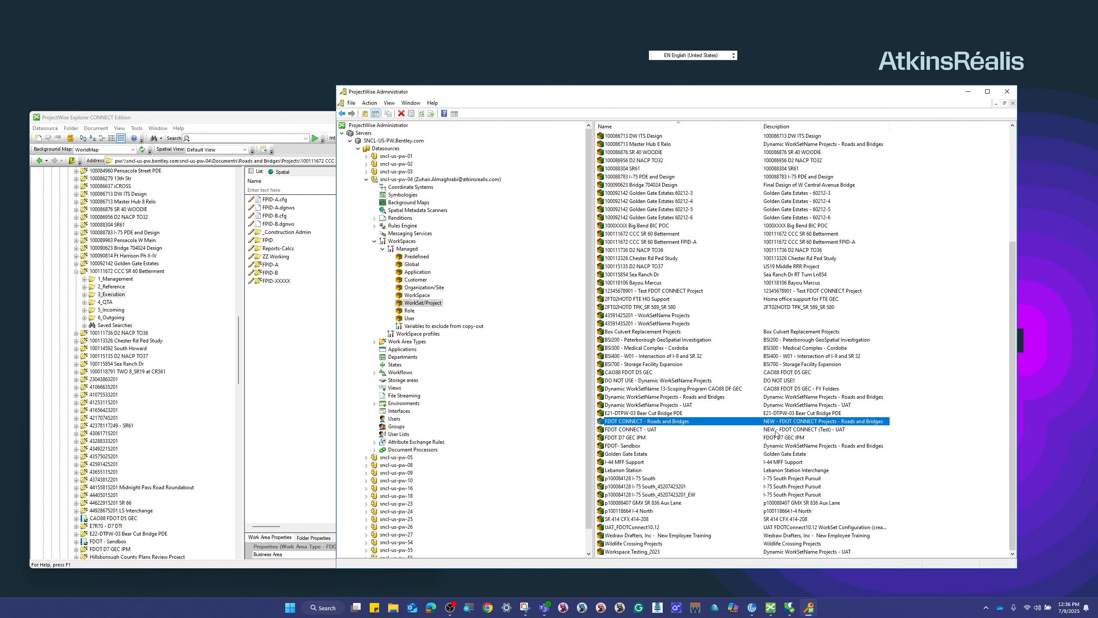
right_click(698, 424)
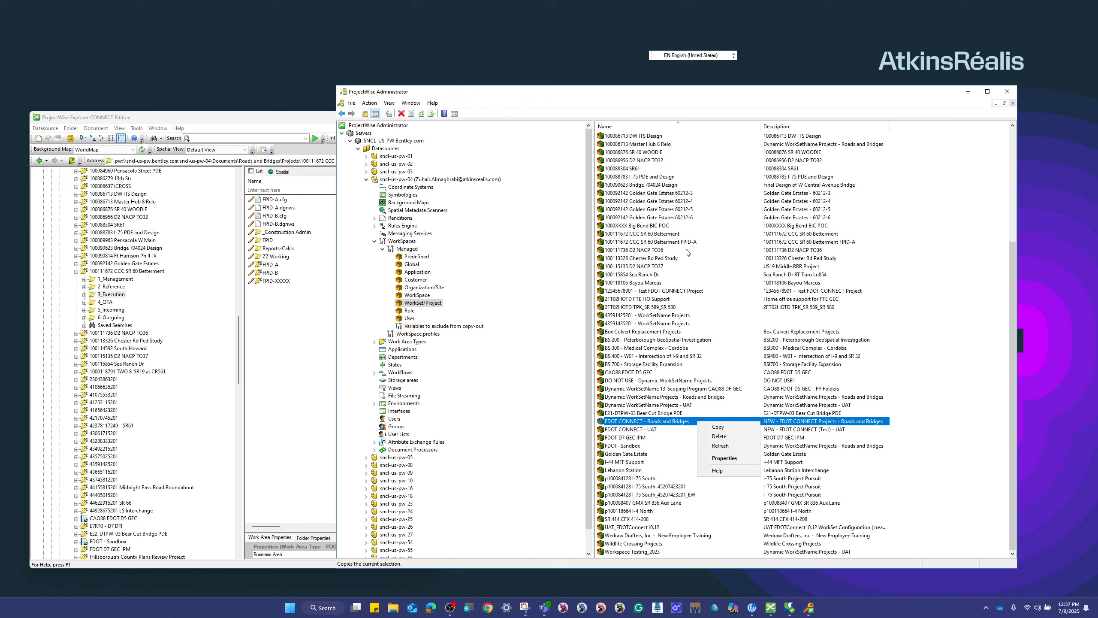
click(718, 427)
right_click(921, 536)
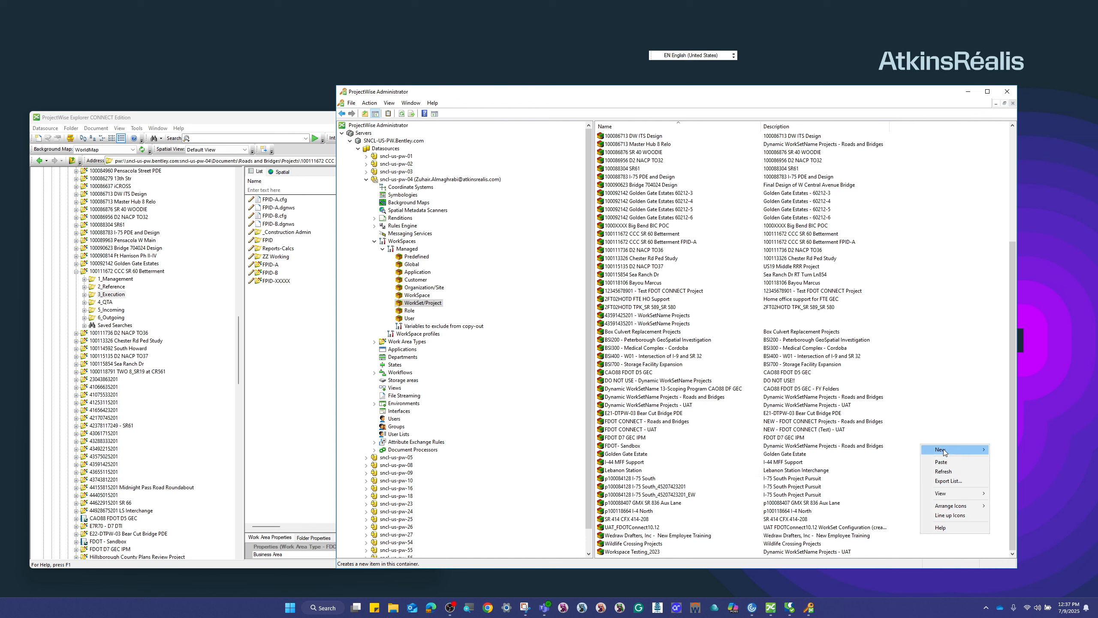
click(942, 461)
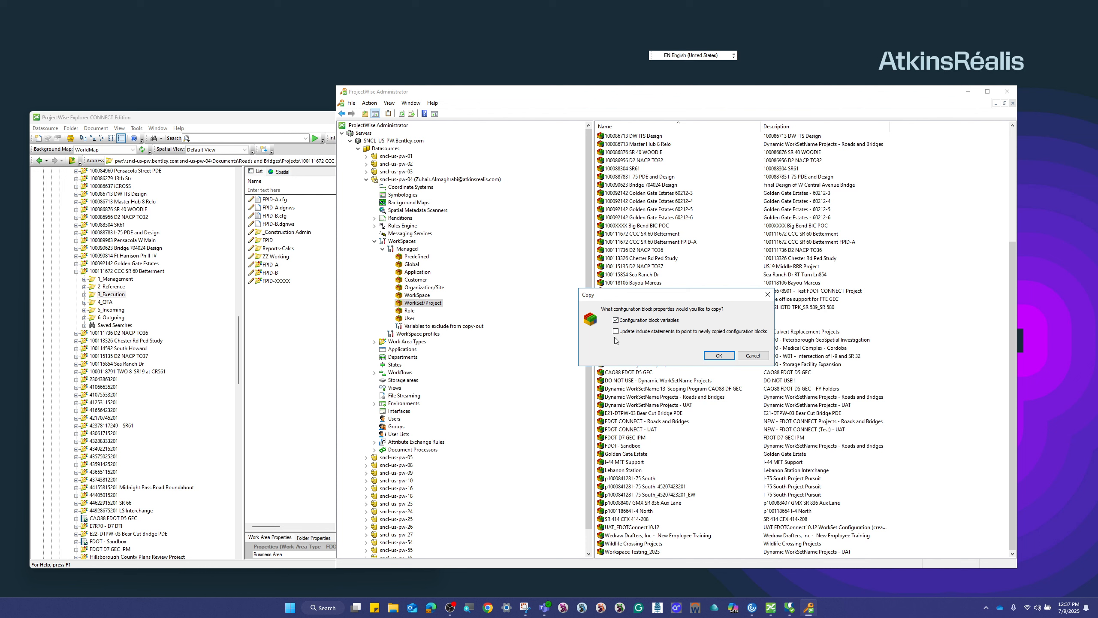
click(718, 356)
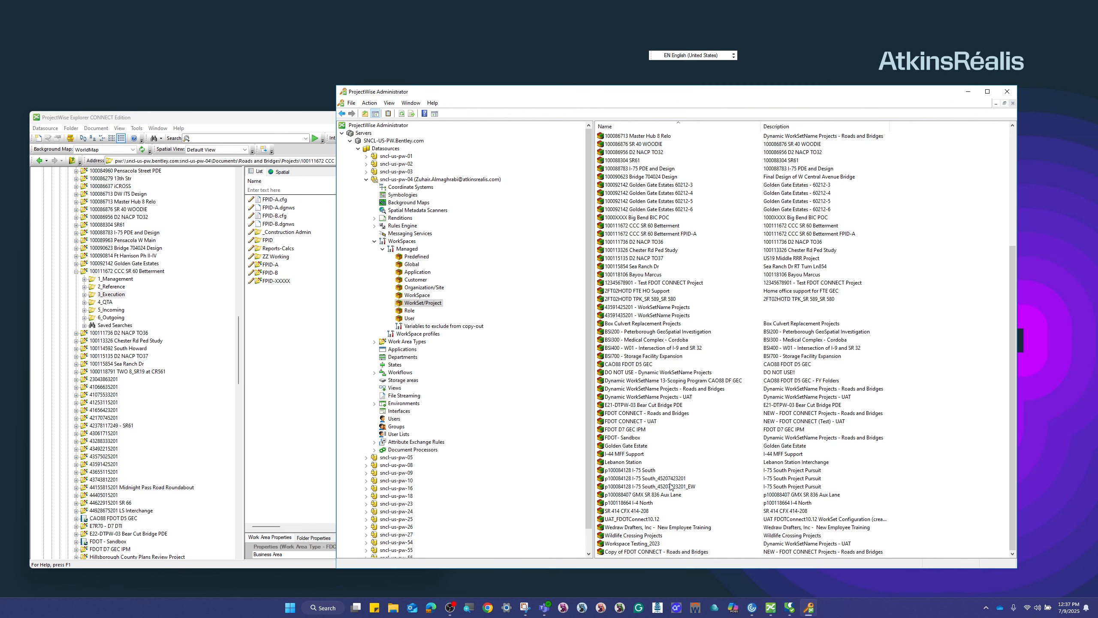
Step: Rename the copied FDOT CONNECT - Roads and Bridges block to 100111672 CCC SR 60 Betterment FPID-B, using the FPID-A block's name as the base
click(660, 553)
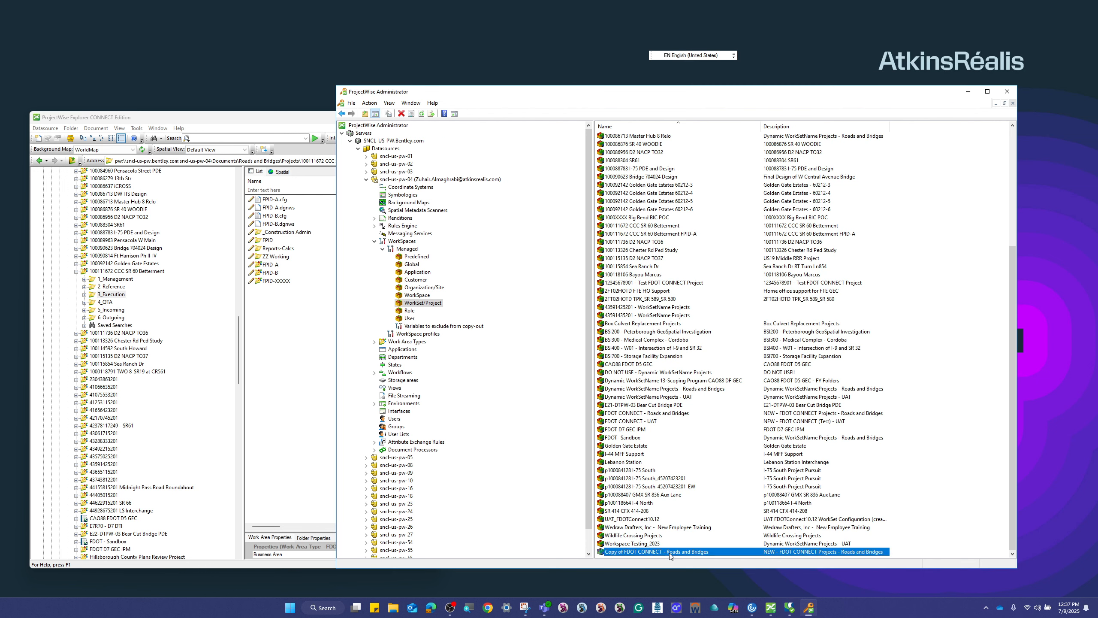
double_click(670, 553)
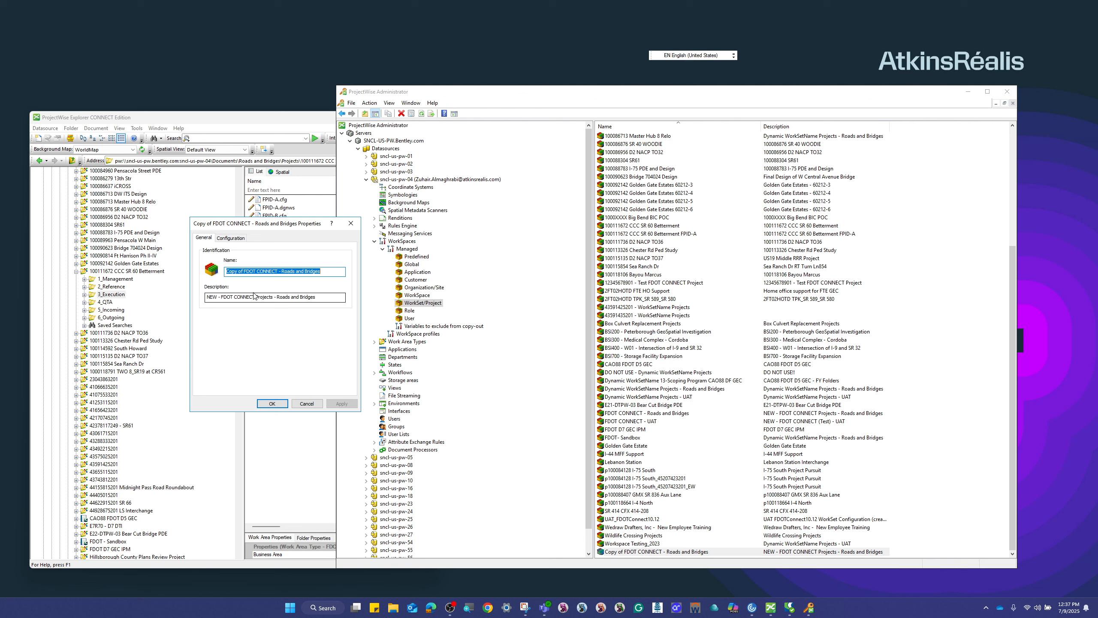
right_click(259, 275)
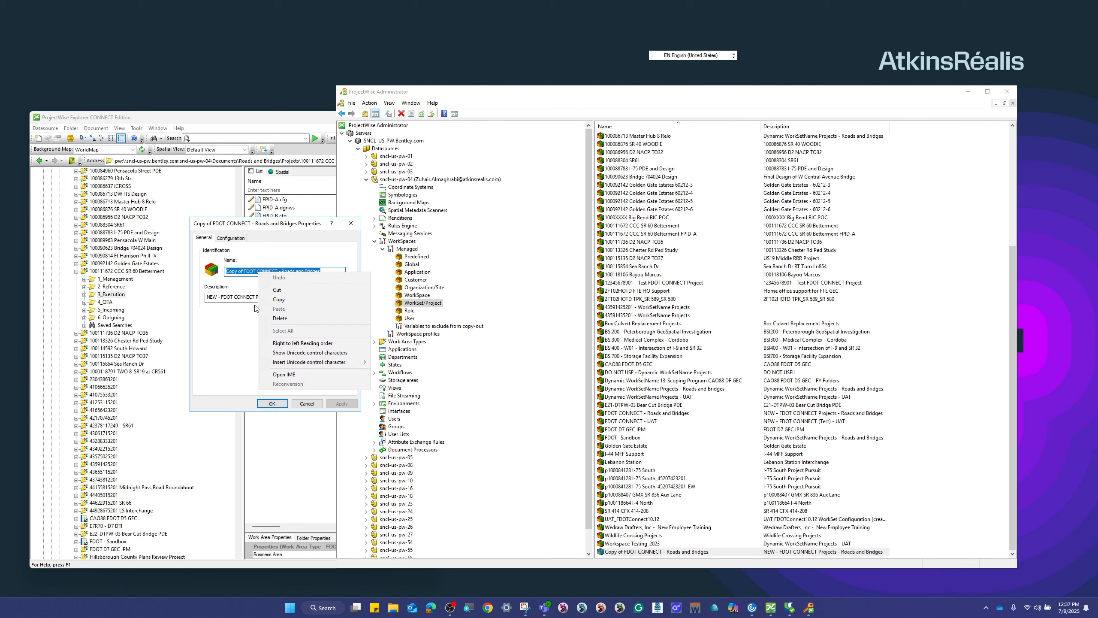
click(242, 347)
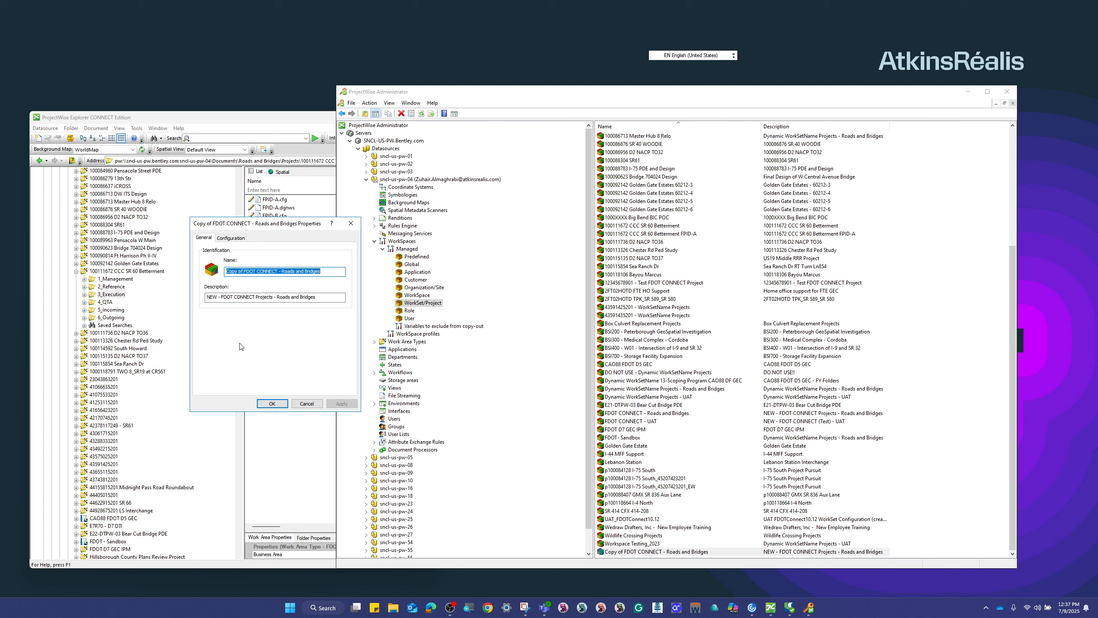
double_click(666, 234)
right_click(308, 284)
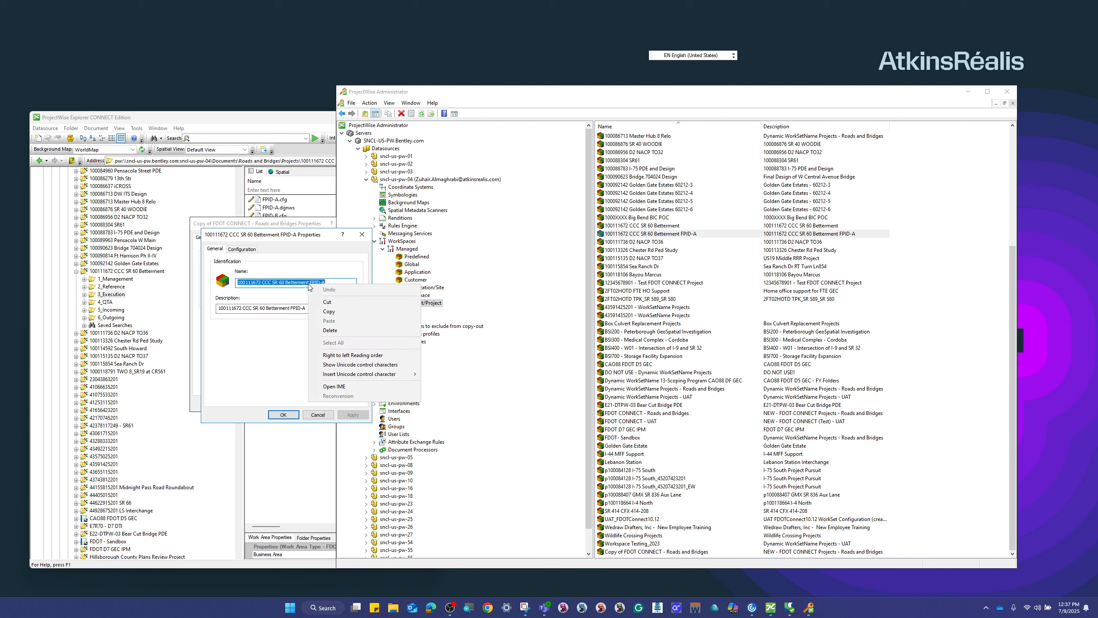
click(325, 316)
click(363, 234)
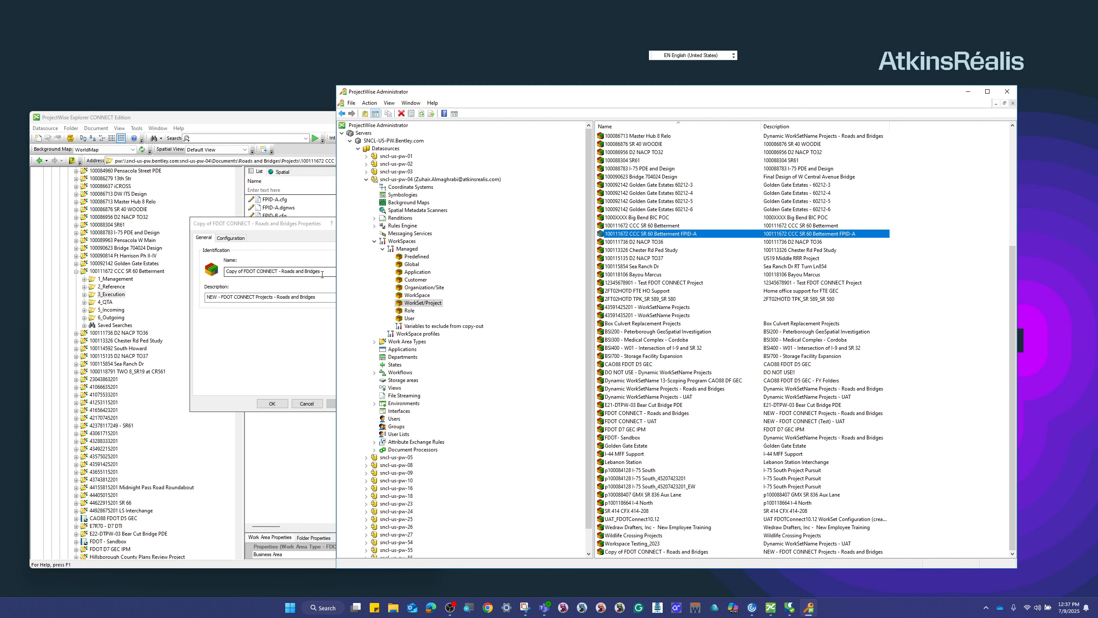
right_click(249, 274)
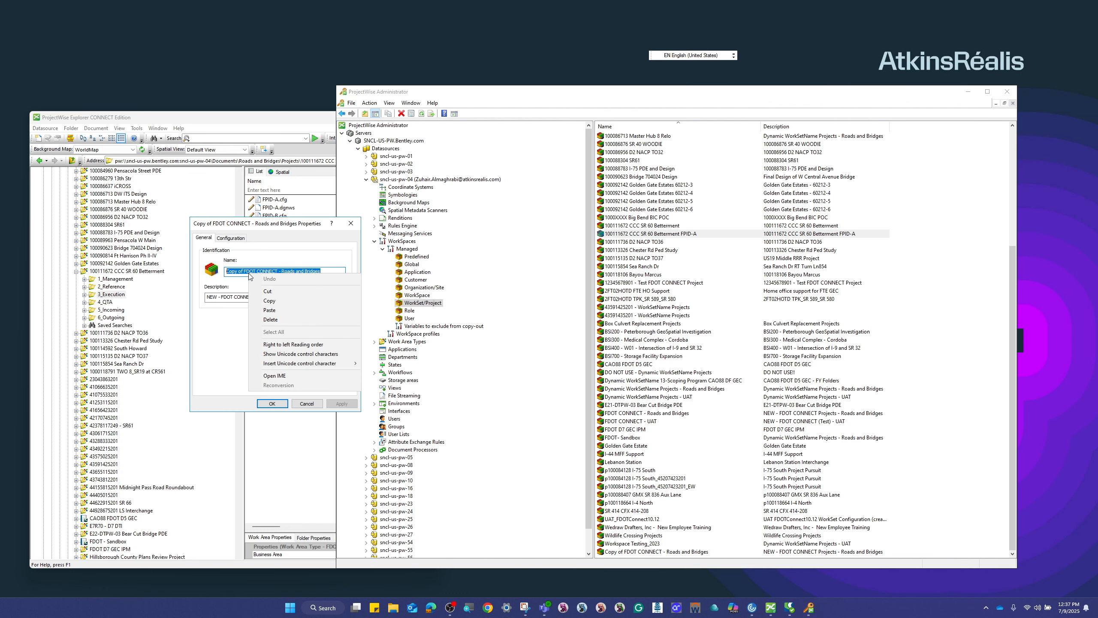
click(285, 311)
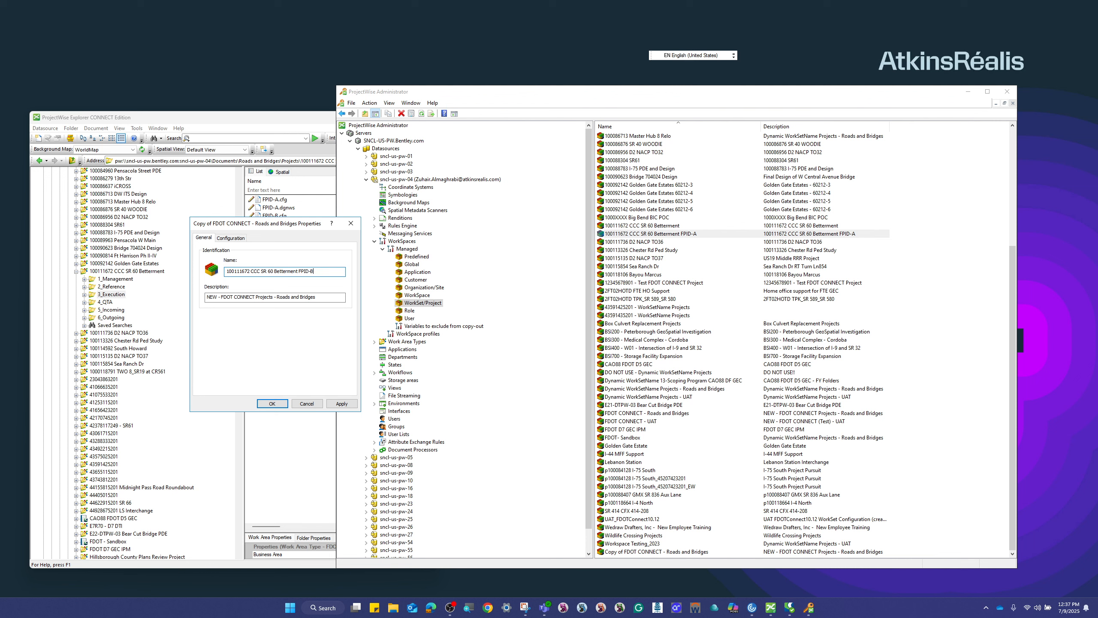
Step: Set the copied block's description to 100111672 CCC SR 60 Betterment FPID-B, matching its name, and apply the changes
drag(324, 271, 214, 263)
right_click(246, 273)
click(283, 300)
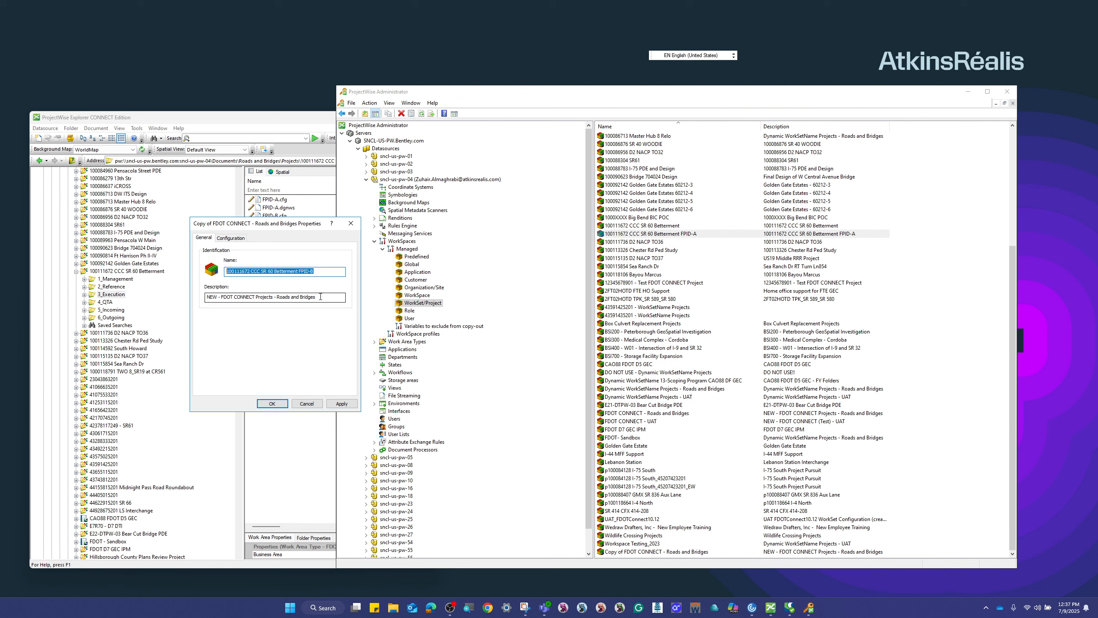
drag(318, 298, 186, 293)
key(ctrl+v)
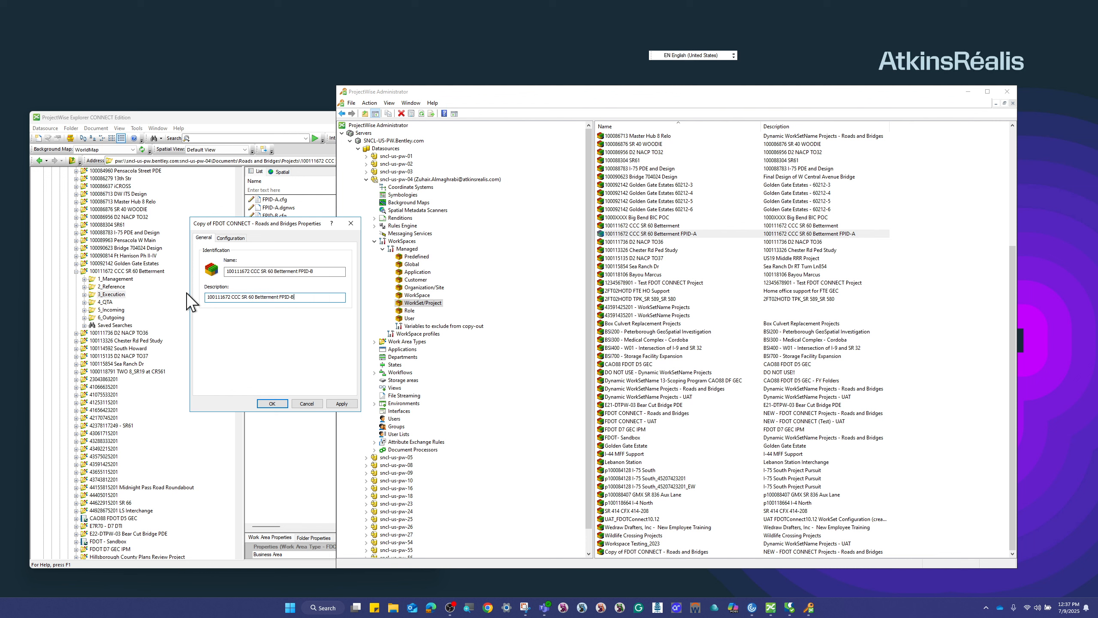
click(348, 403)
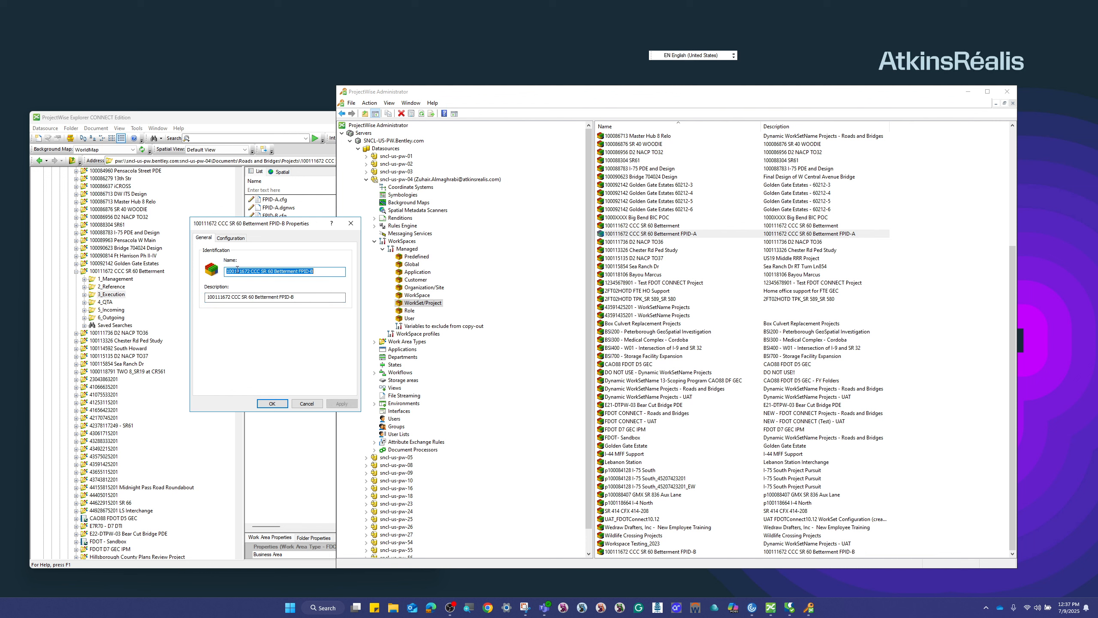
Step: Show the enlarged configuration settings of the FPID-B and FPID-A blocks one above the other for comparison
click(231, 238)
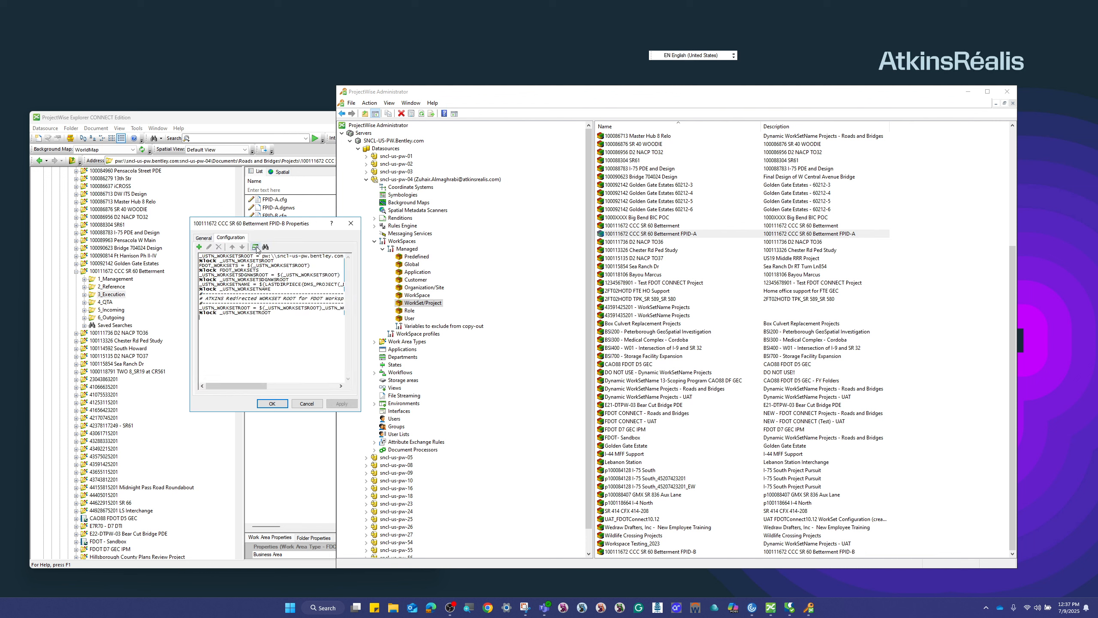
click(256, 247)
drag(546, 246, 391, 374)
double_click(694, 234)
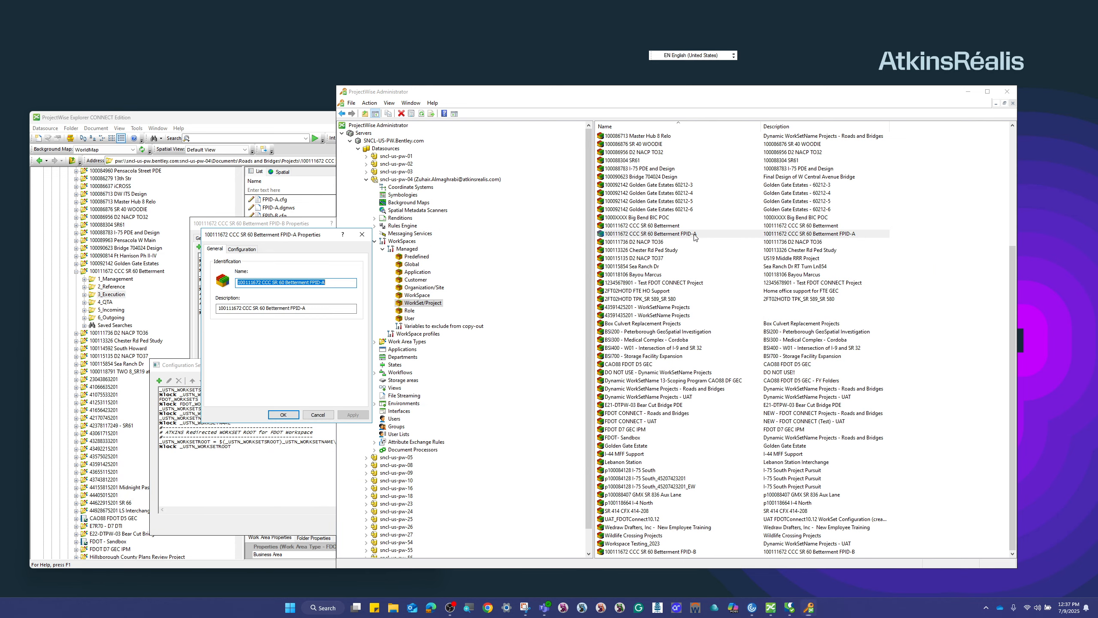
click(237, 250)
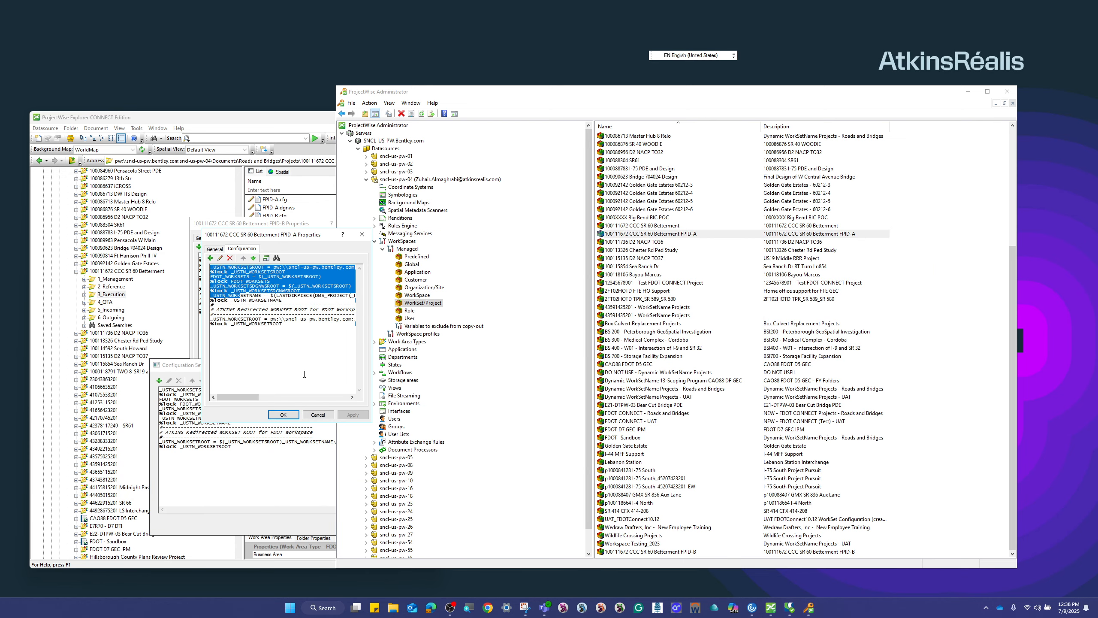
click(267, 259)
drag(484, 237, 614, 54)
click(183, 364)
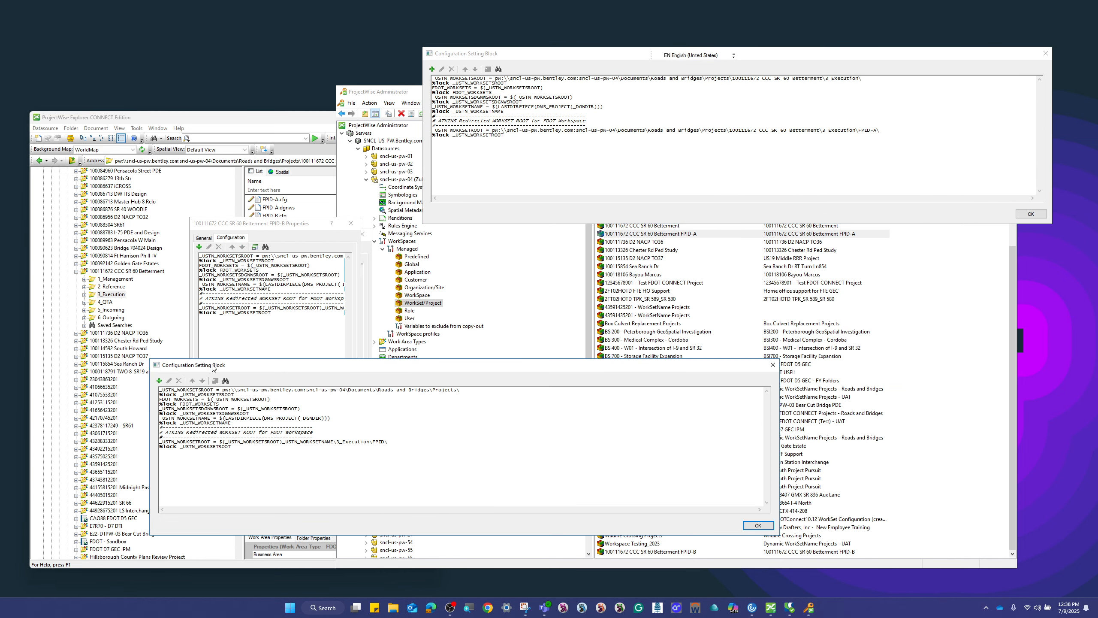
drag(212, 367, 502, 252)
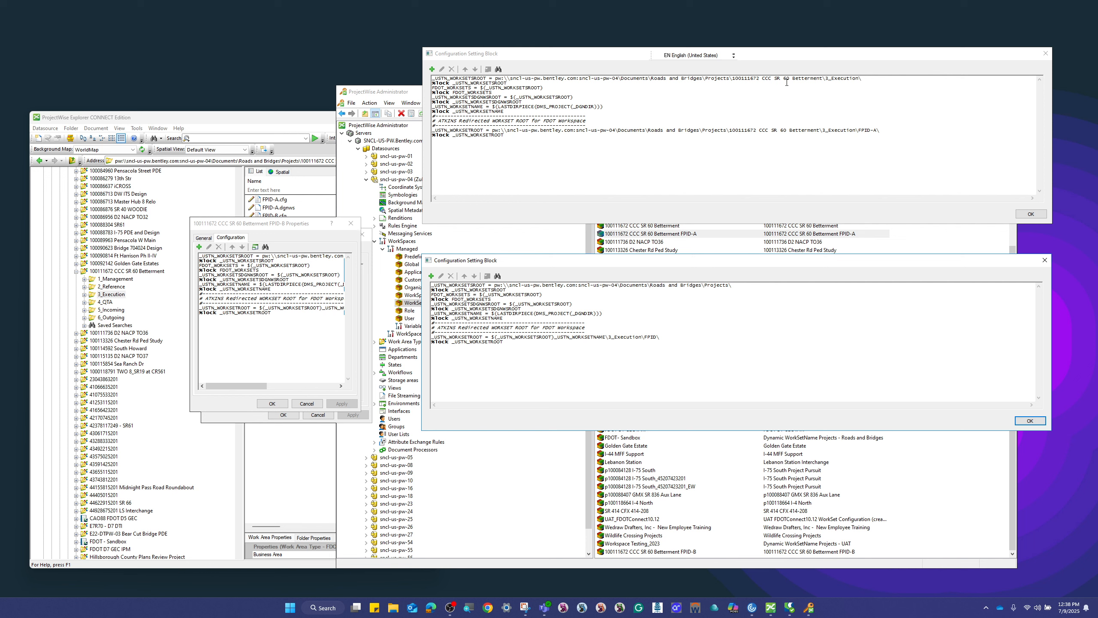
Step: Set _USTN_WORKSETSROOT in the FPID-B block to the 3_Execution folder of the 100111672 CCC SR 60 Betterment project
double_click(661, 286)
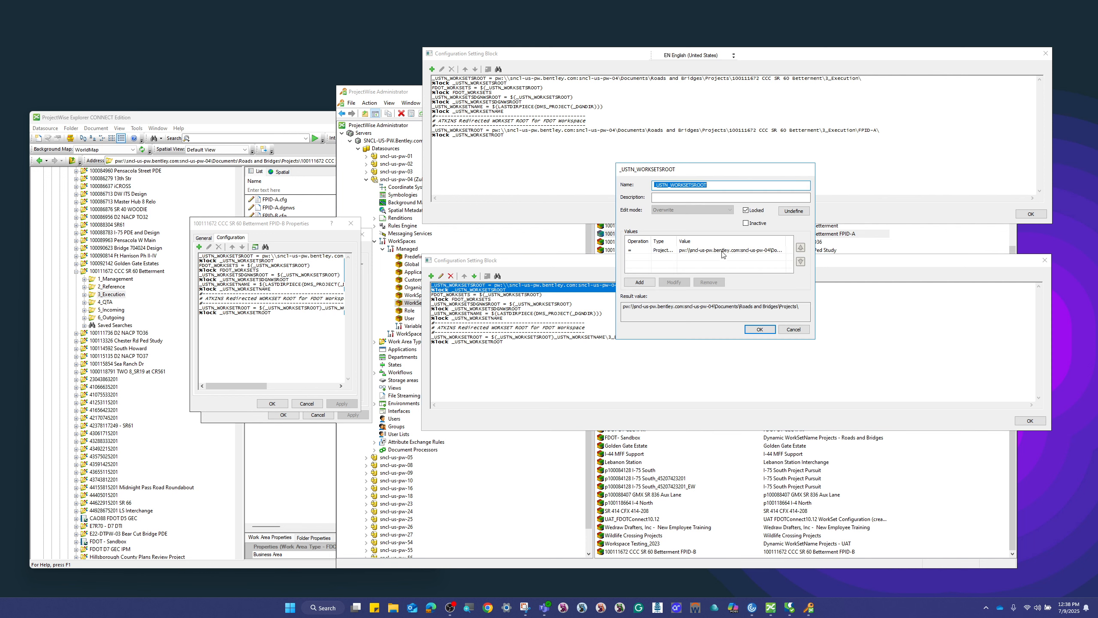
click(723, 251)
double_click(723, 251)
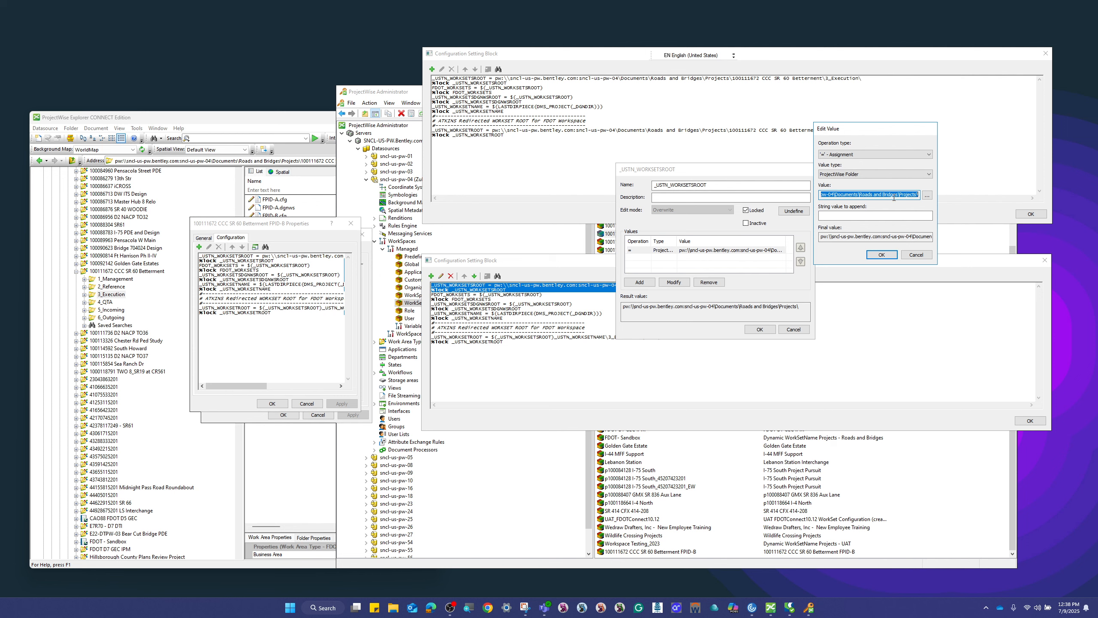
click(927, 199)
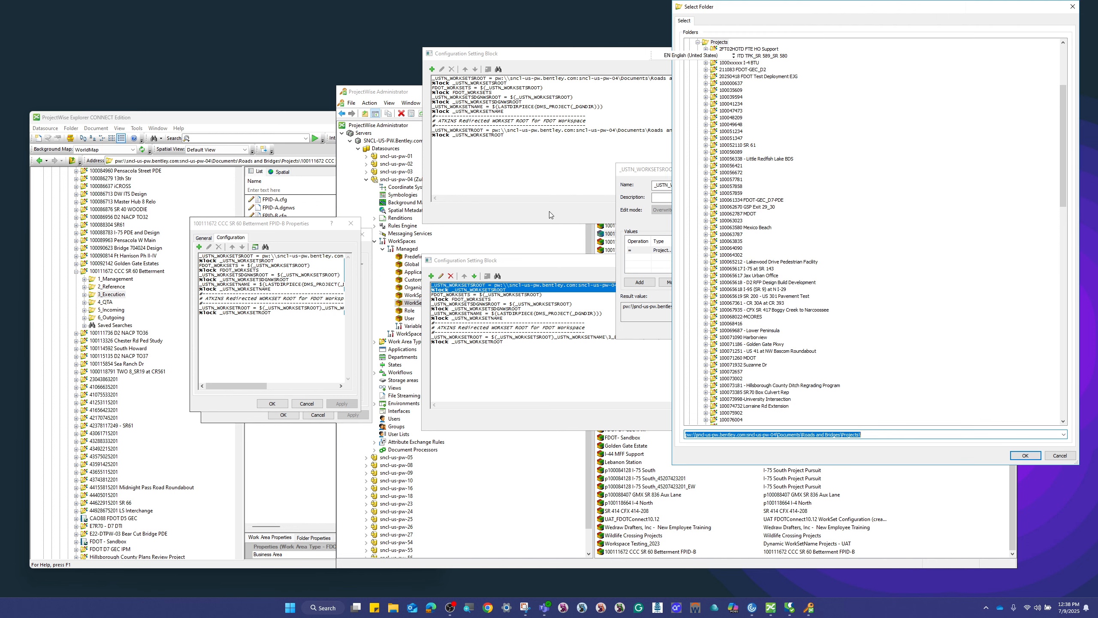
drag(828, 17, 283, 65)
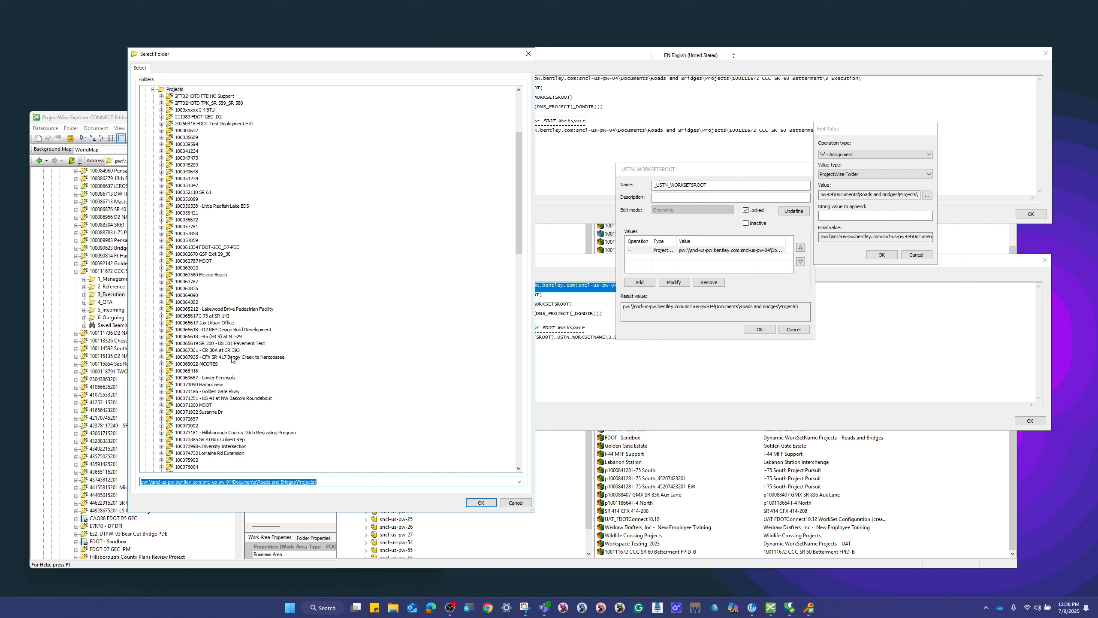
scroll(232, 286, down, 3)
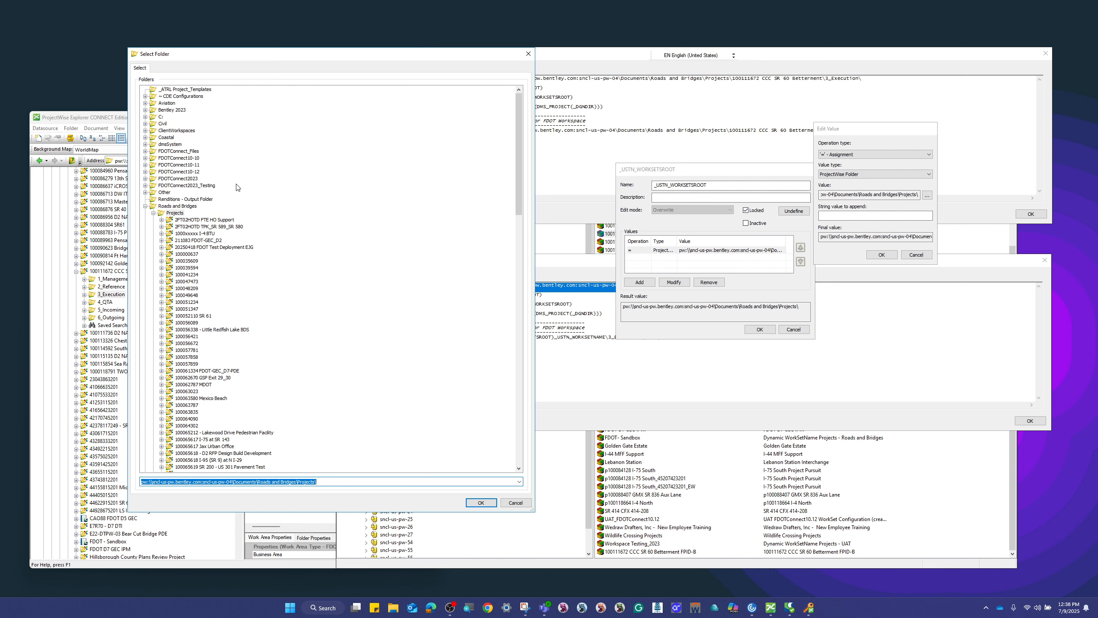
scroll(255, 332, down, 20)
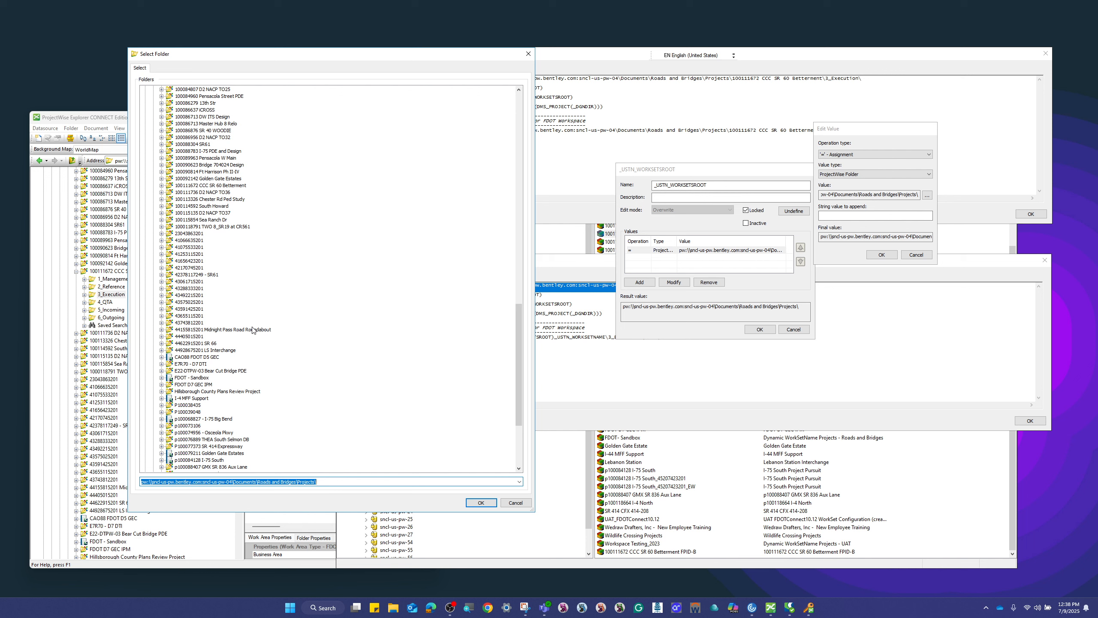
scroll(253, 330, up, 1)
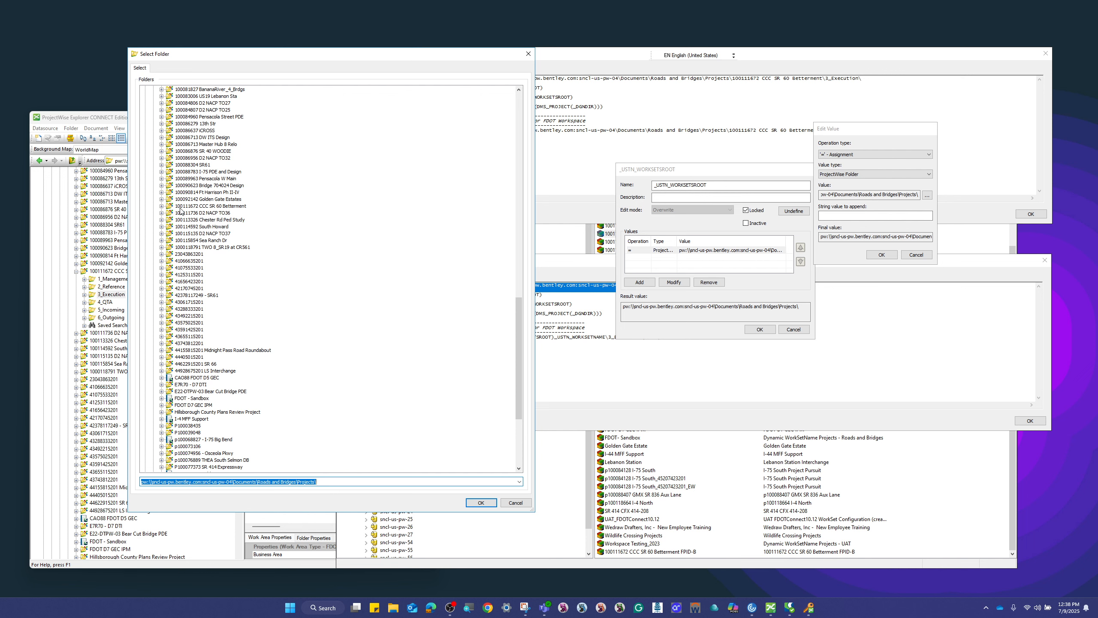
click(162, 206)
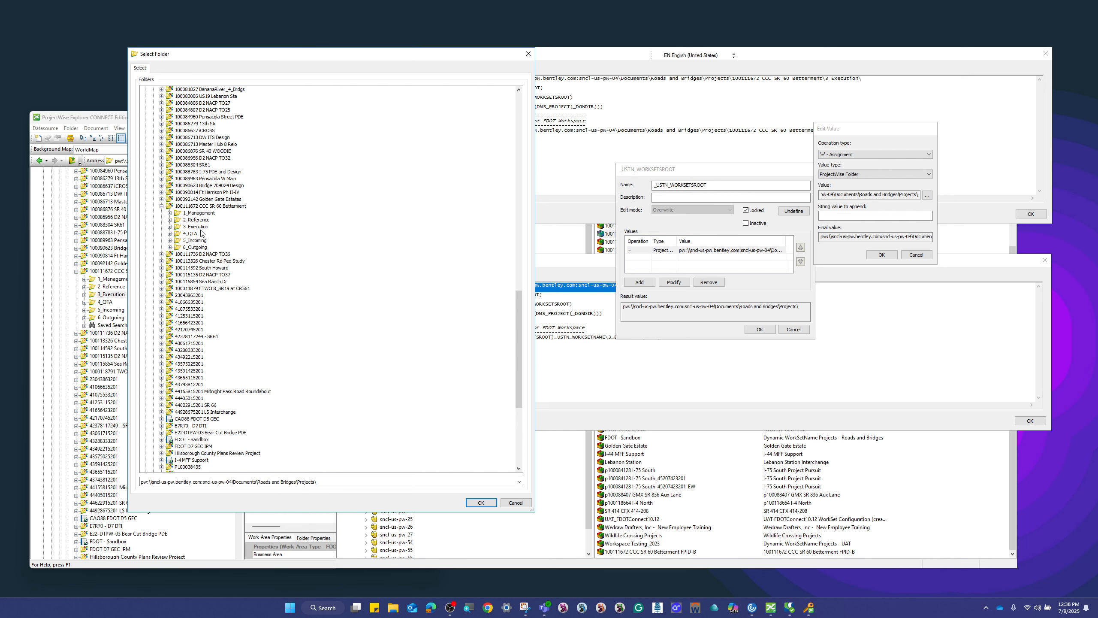
click(196, 227)
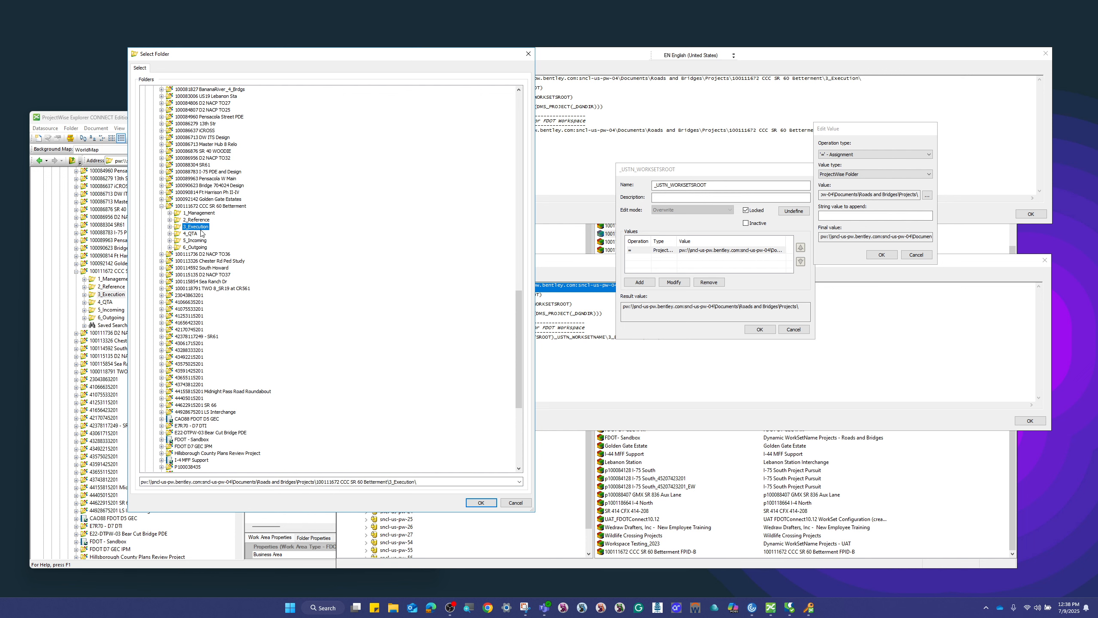
click(481, 503)
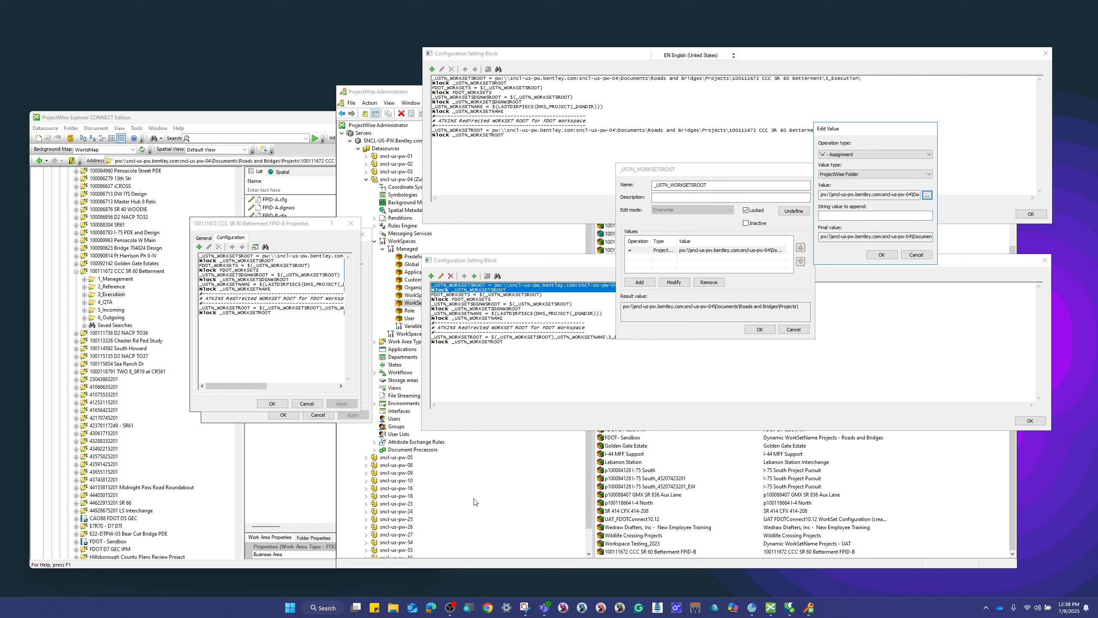
click(885, 257)
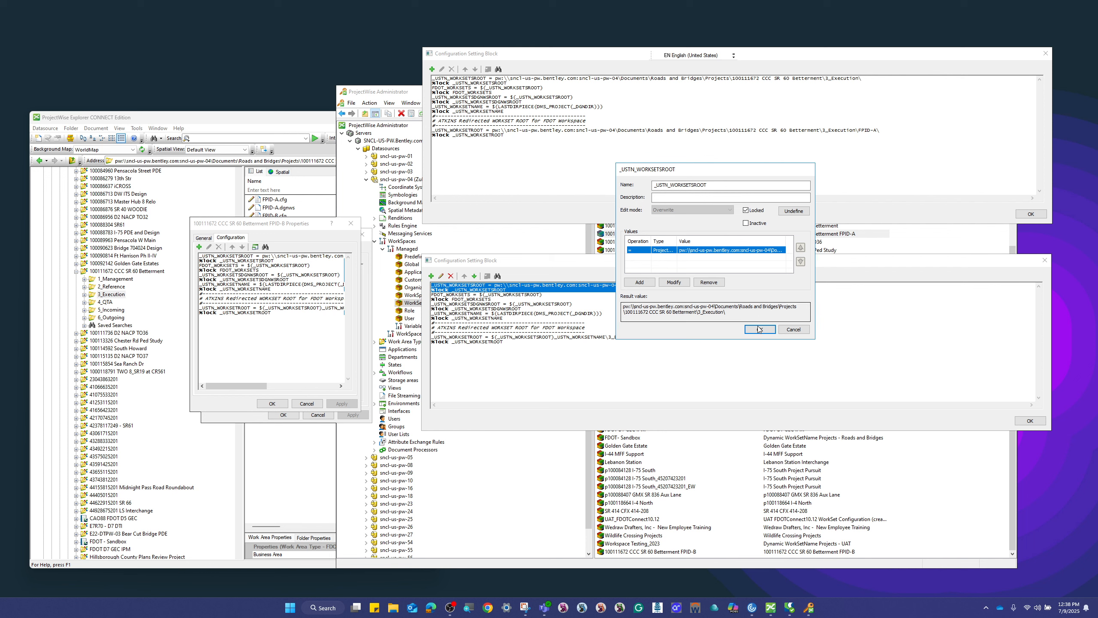
click(758, 329)
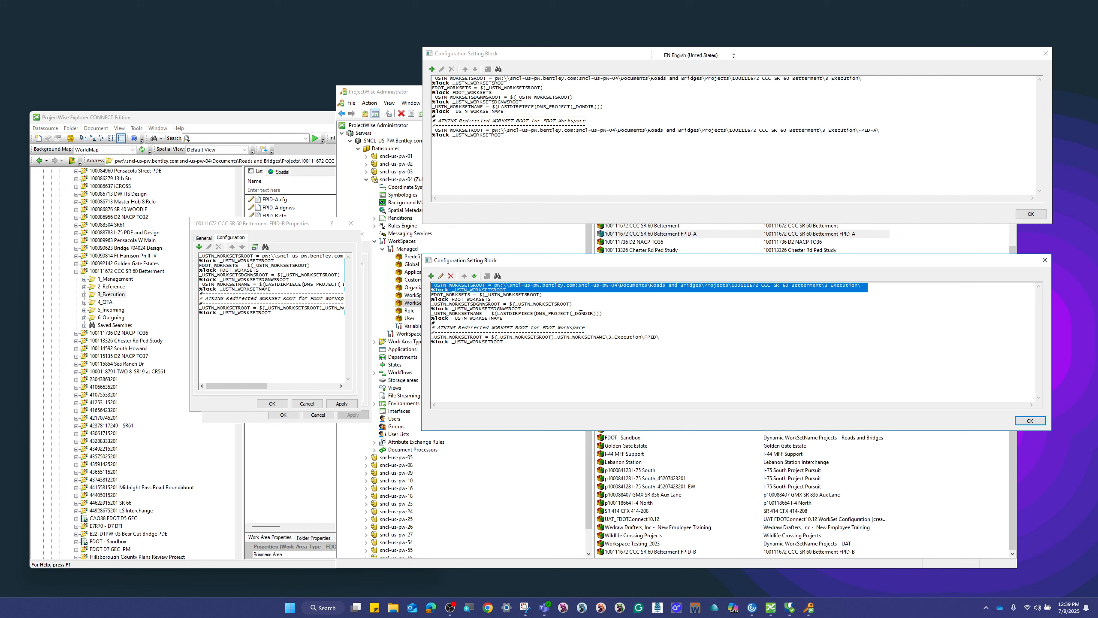
Step: Open the _USTN_WORKSETROOT variable of the FPID-B block for editing
double_click(637, 336)
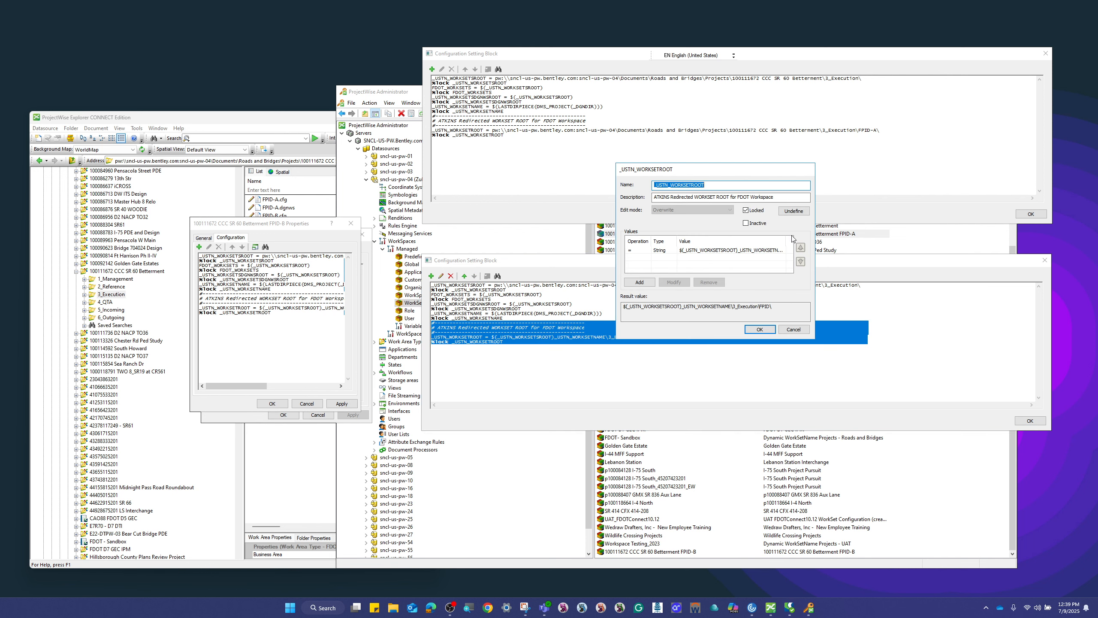
Step: Examine the assigned value and available value types of the _USTN_WORKSETROOT variable in the FPID-B WorkSet, cancelling without edits
click(727, 254)
double_click(727, 255)
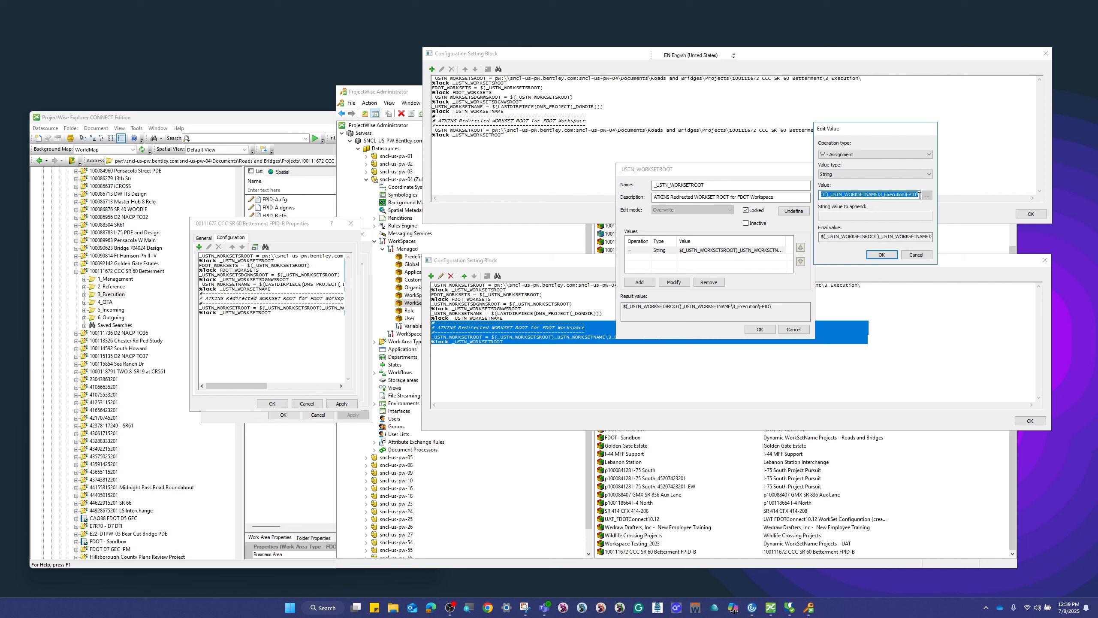
click(920, 195)
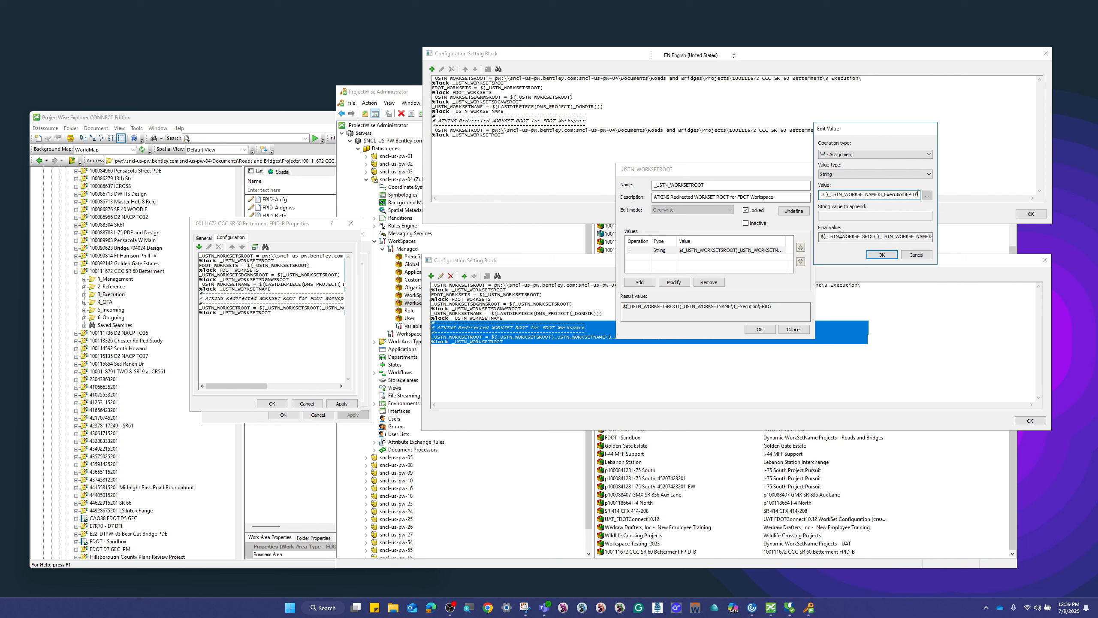
click(863, 175)
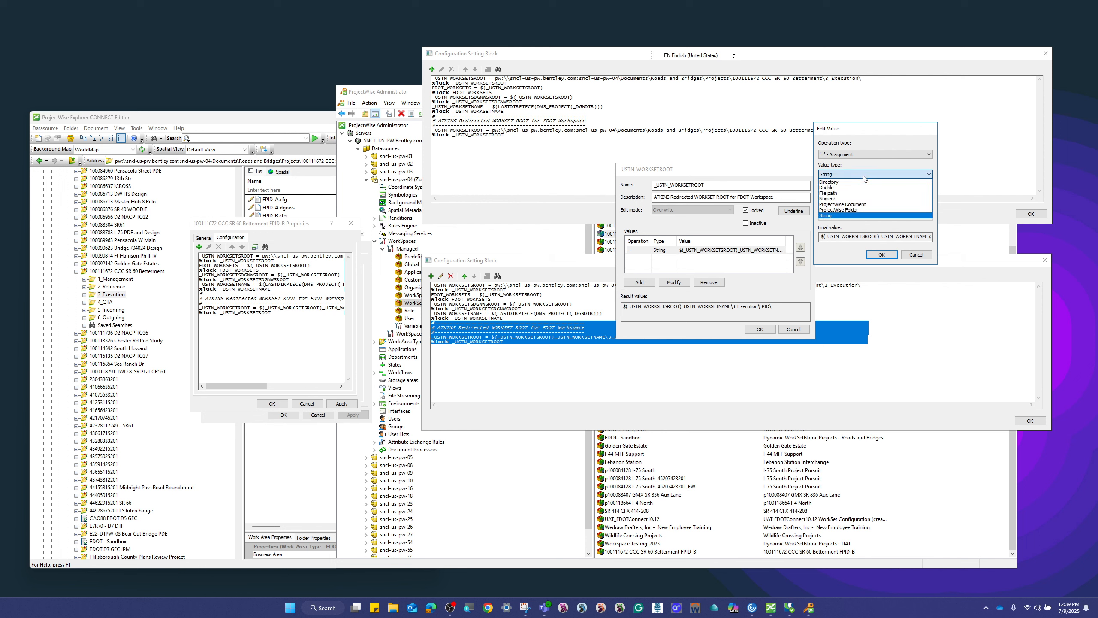
click(921, 257)
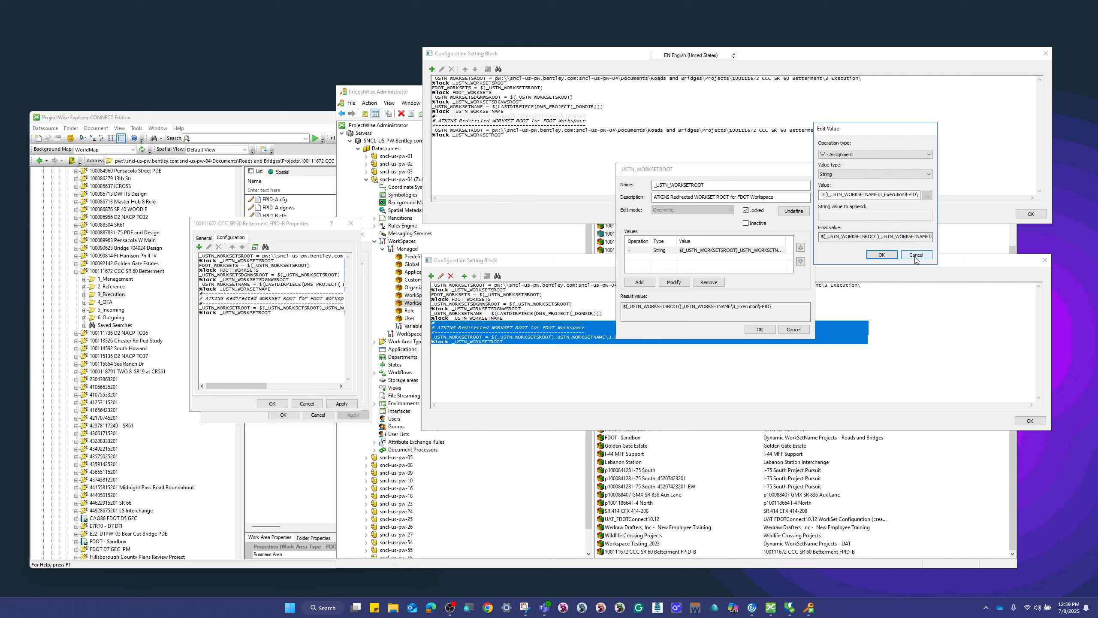
click(916, 258)
click(794, 329)
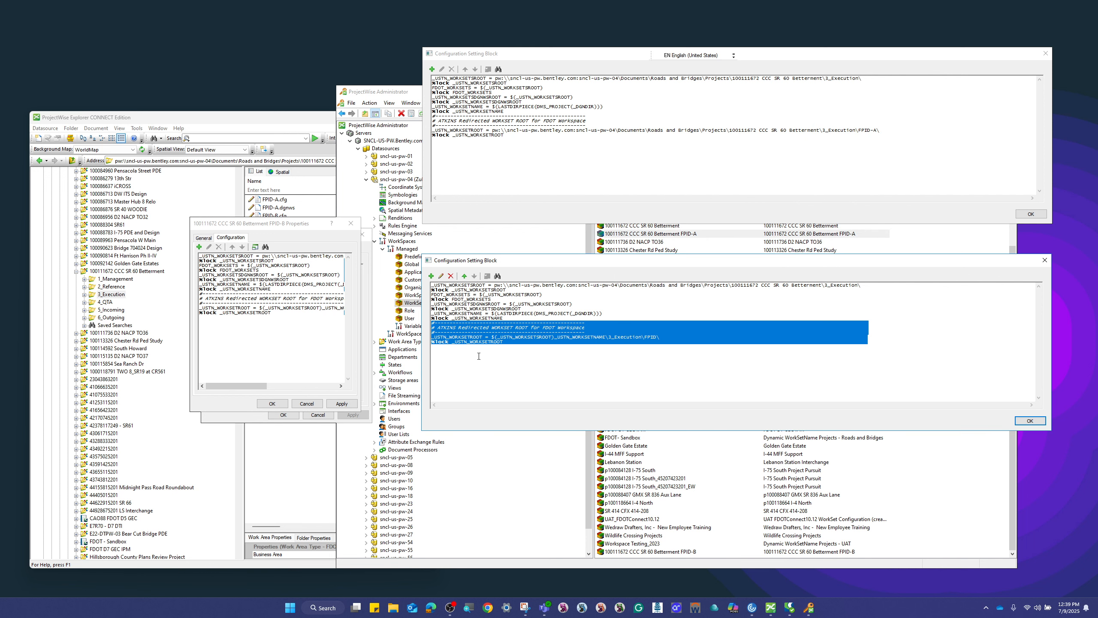
Step: Close both configuration setting blocks and the FPID-A and FPID-B properties without saving
click(351, 223)
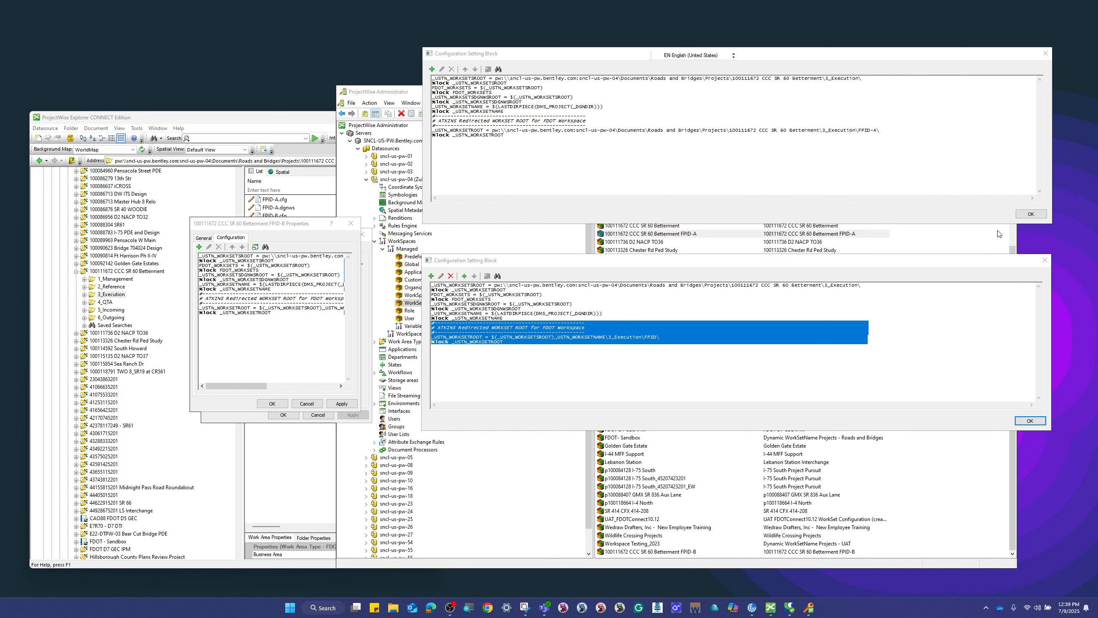
click(1044, 260)
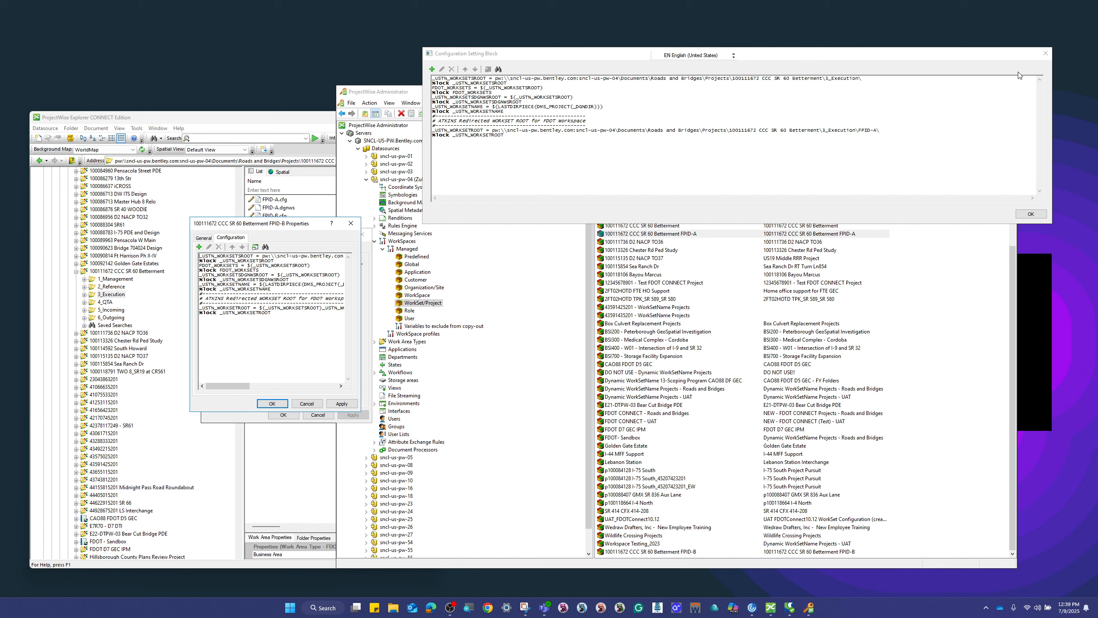
click(1045, 53)
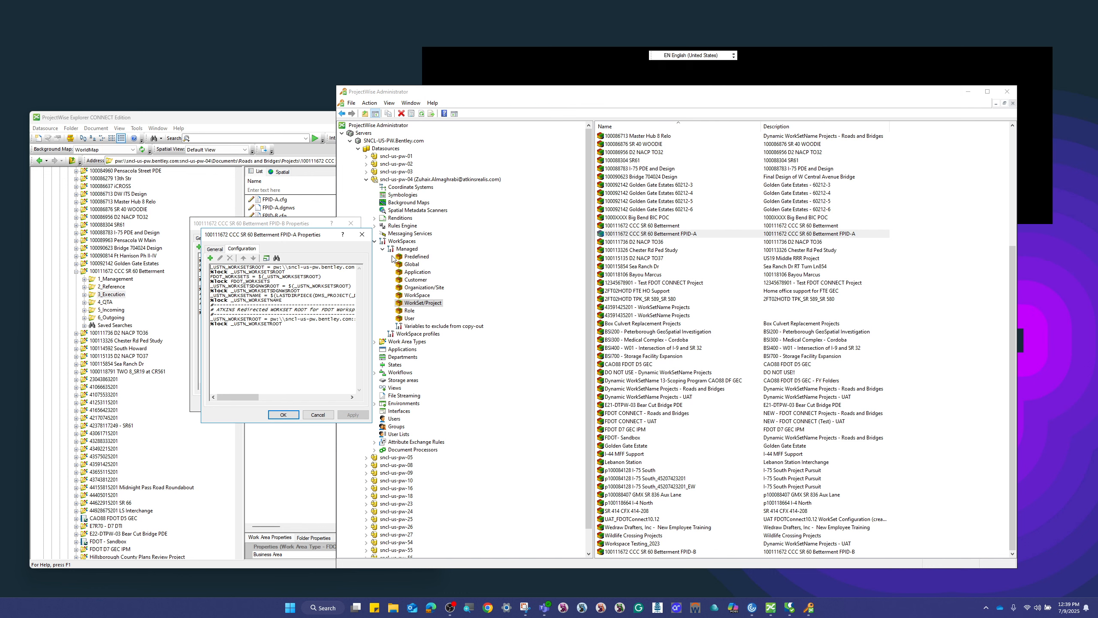
click(363, 234)
click(351, 223)
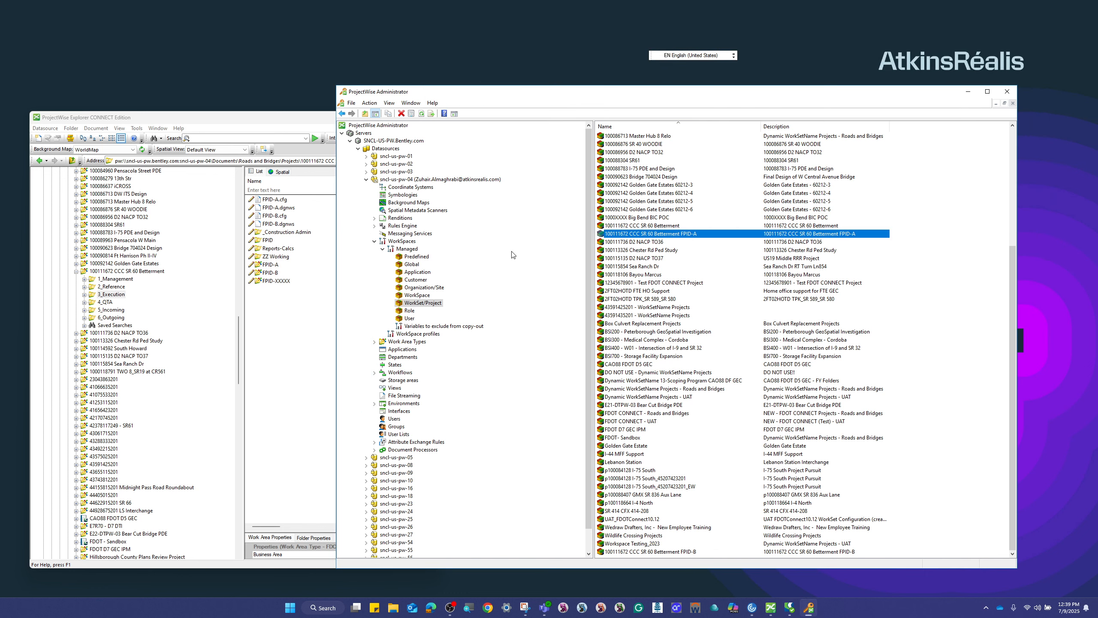
Step: Examine the value type and folder path of _USTN_WORKSETROOT in the 100111672 CCC SR 60 Betterment FPID-A WorkSet, cancelling without edits
double_click(684, 236)
click(230, 237)
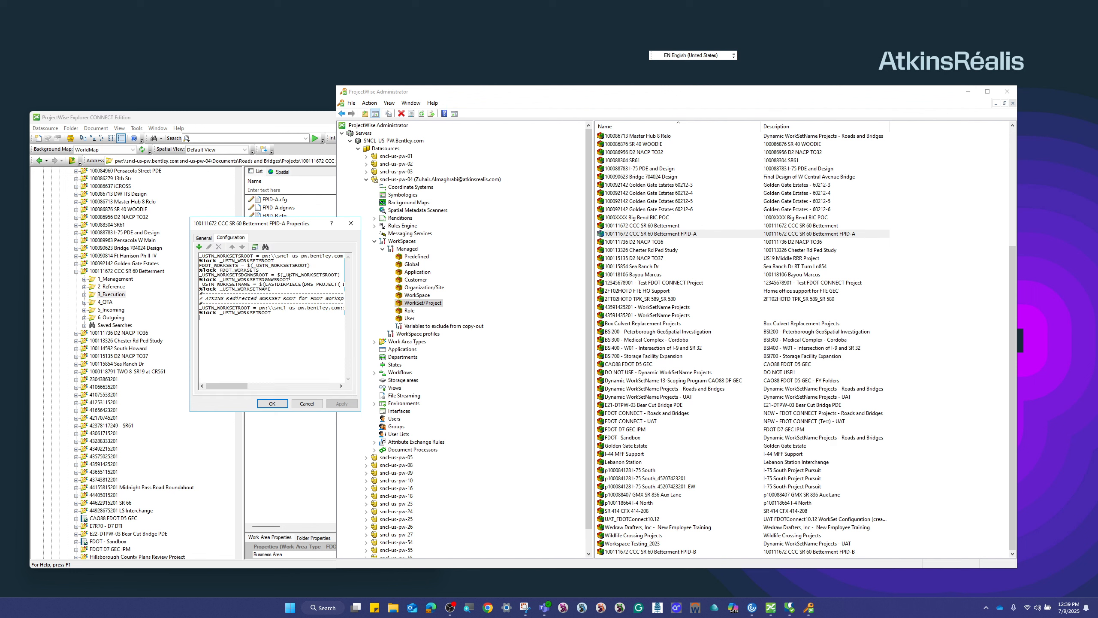
click(255, 247)
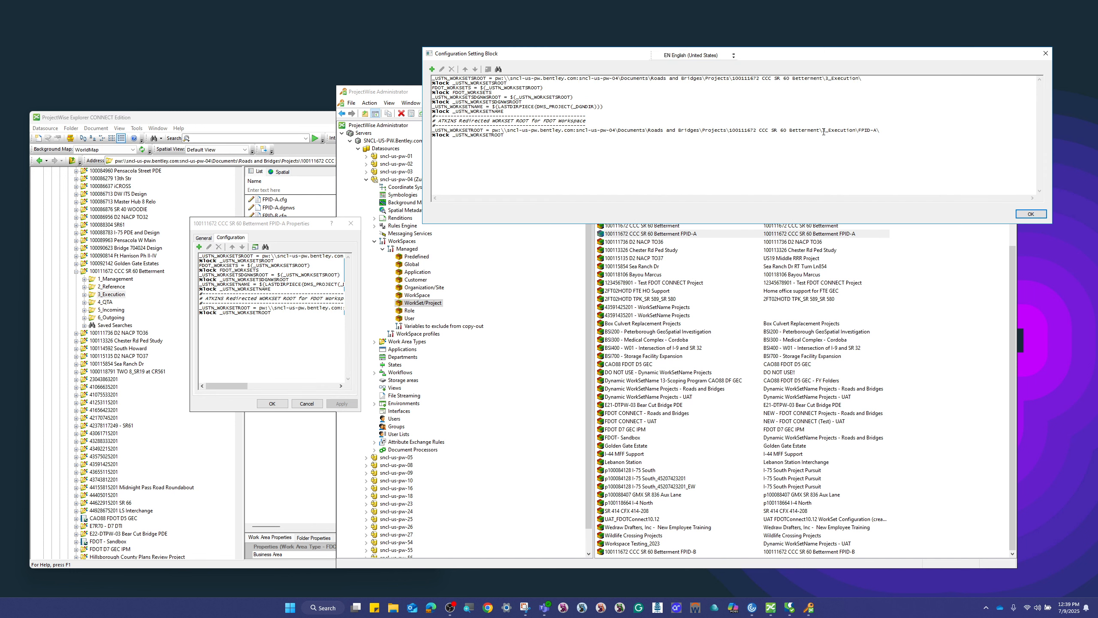
double_click(704, 136)
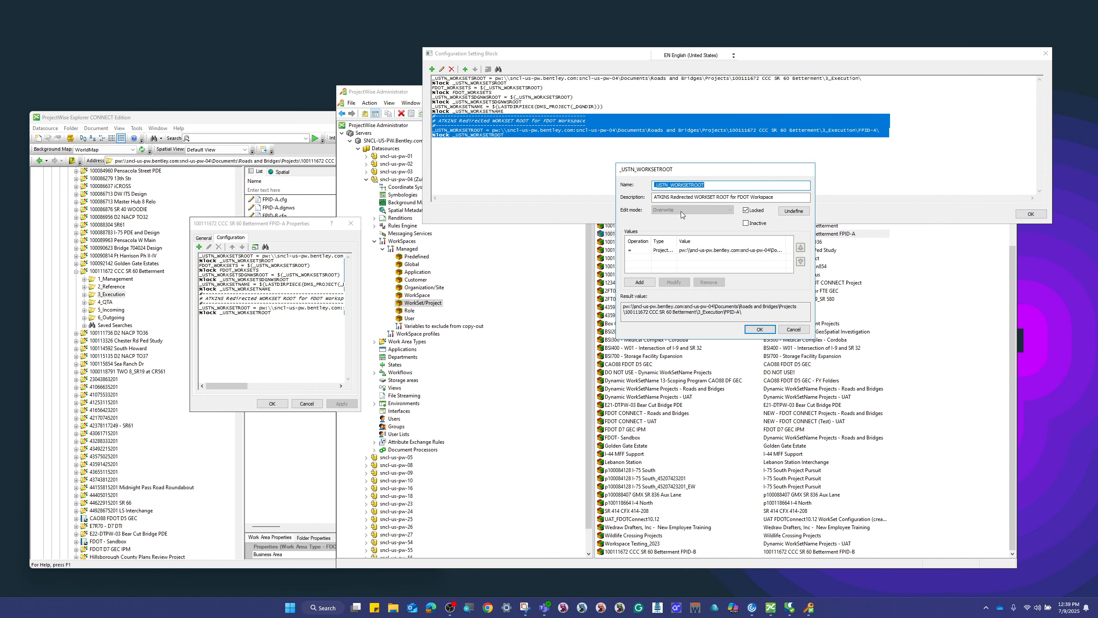
double_click(737, 251)
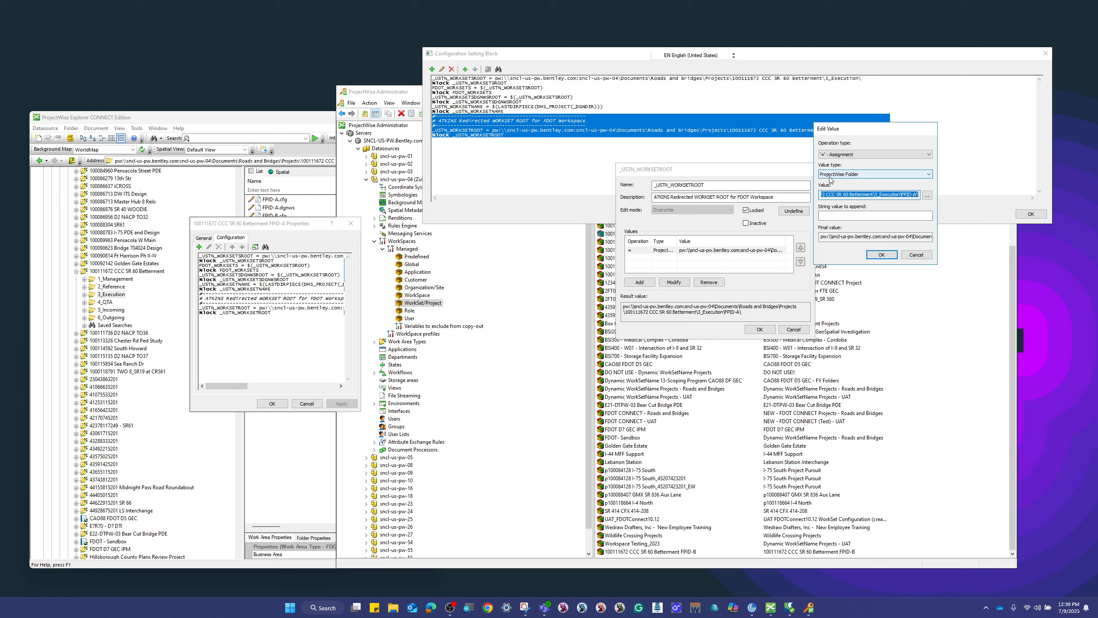
click(916, 255)
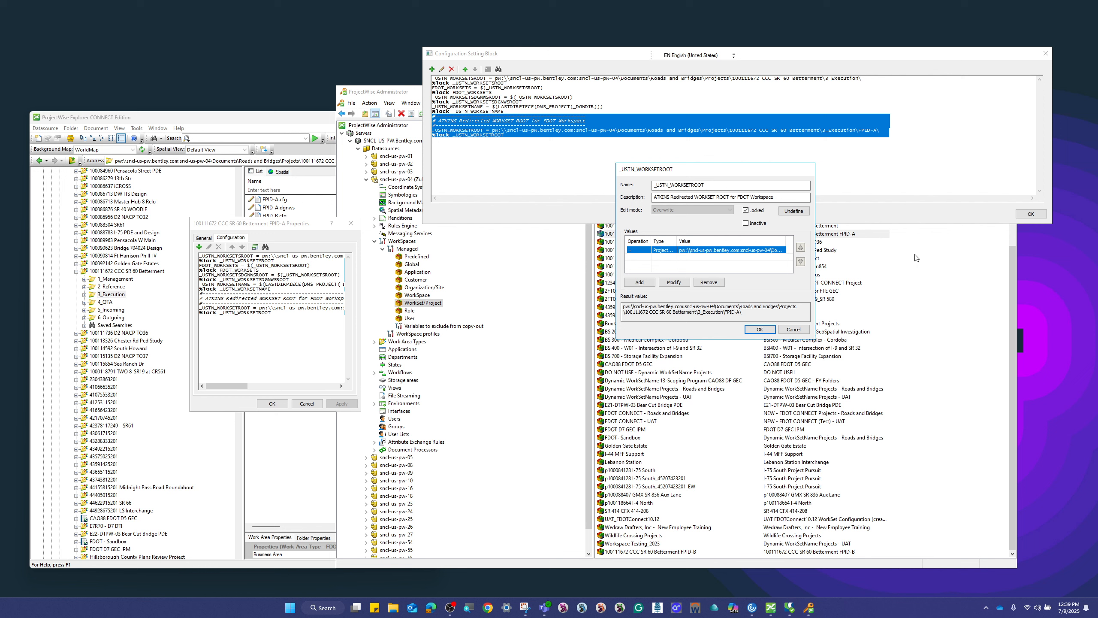
click(794, 330)
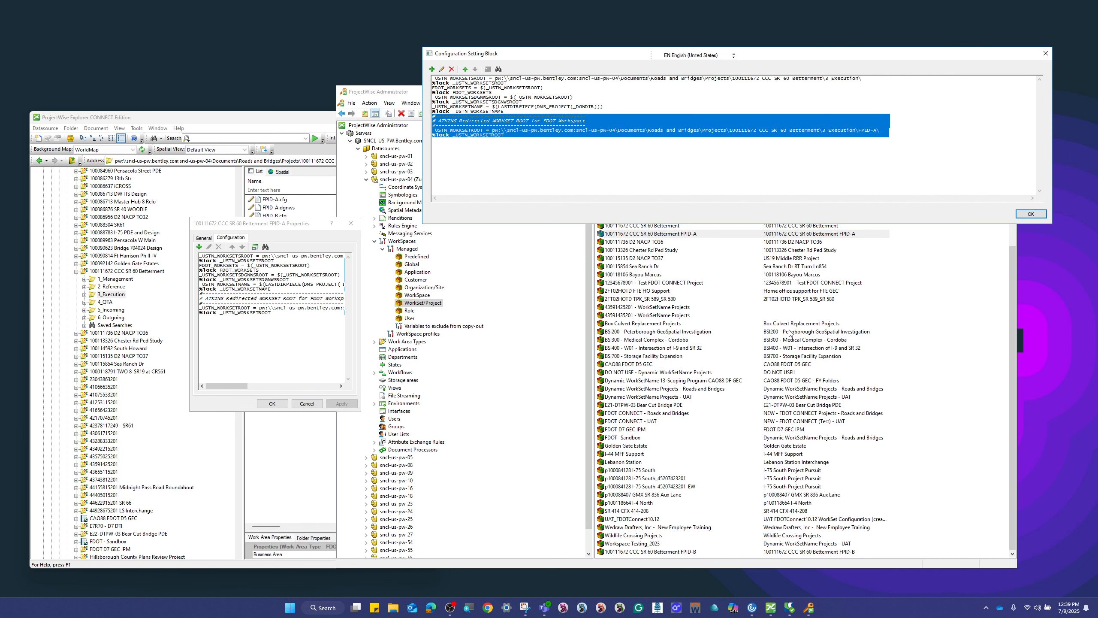
click(1046, 52)
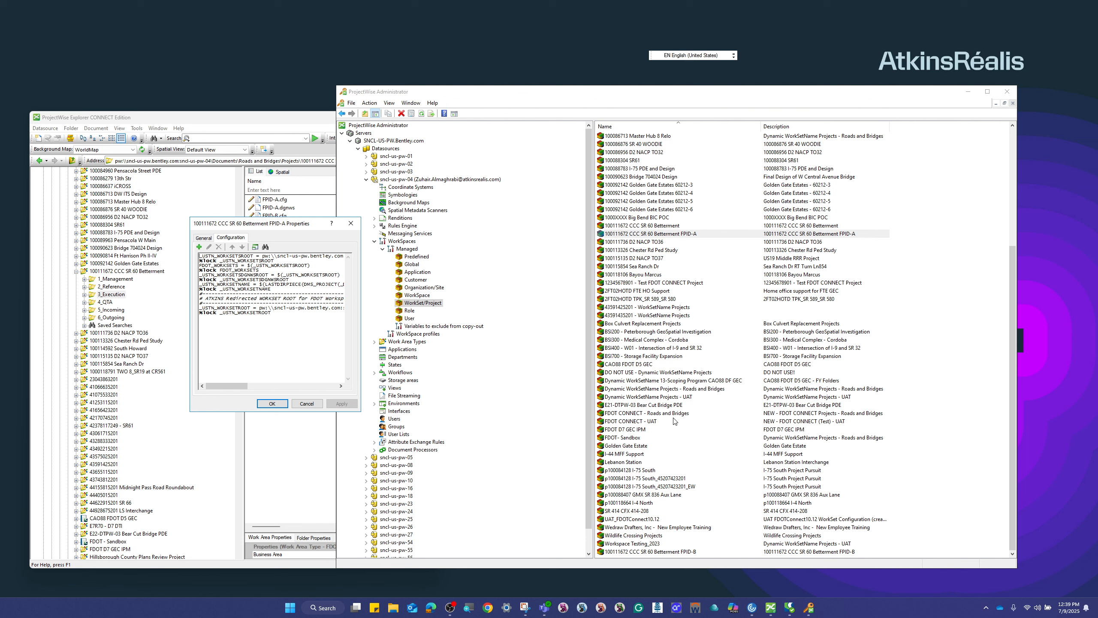
click(351, 223)
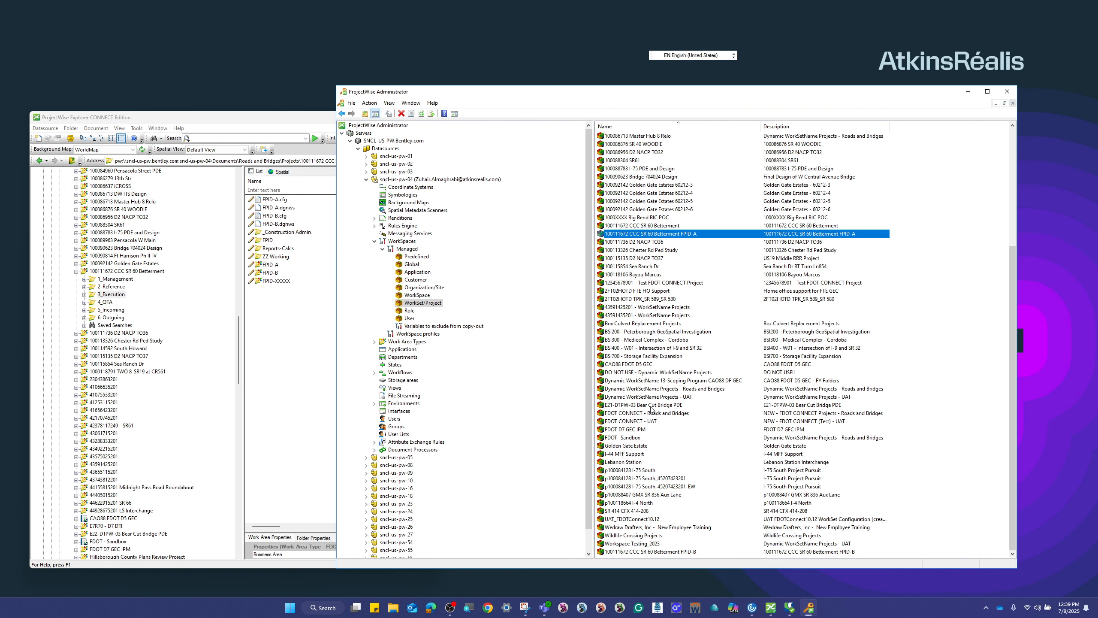
Step: Open the expanded configuration setting block of the 100111672 CCC SR 60 Betterment FPID-B WorkSet
double_click(698, 553)
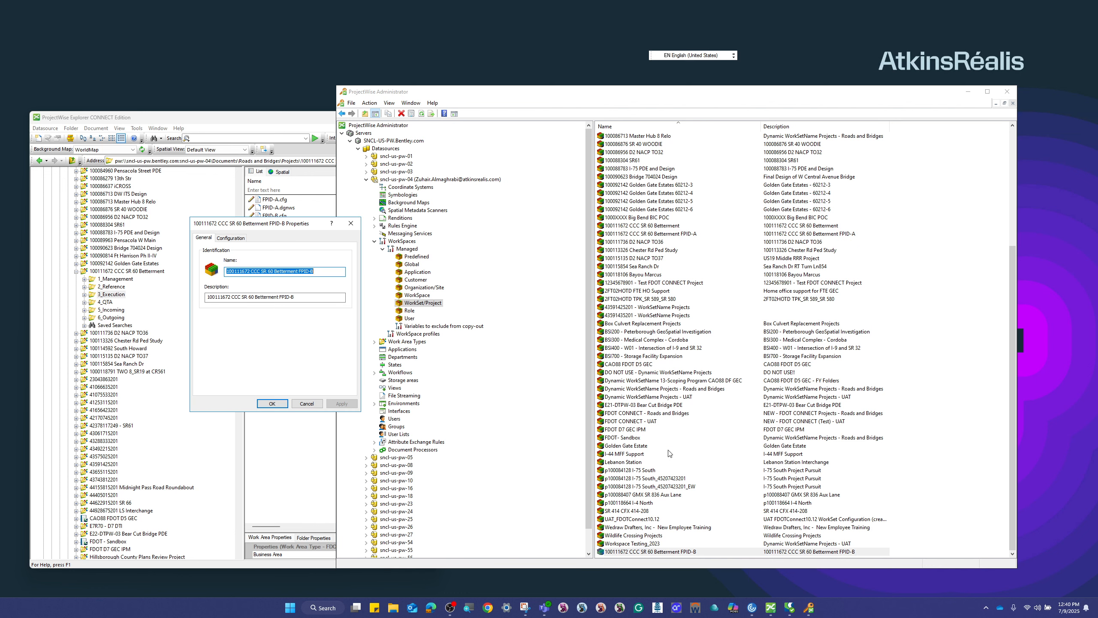
click(225, 239)
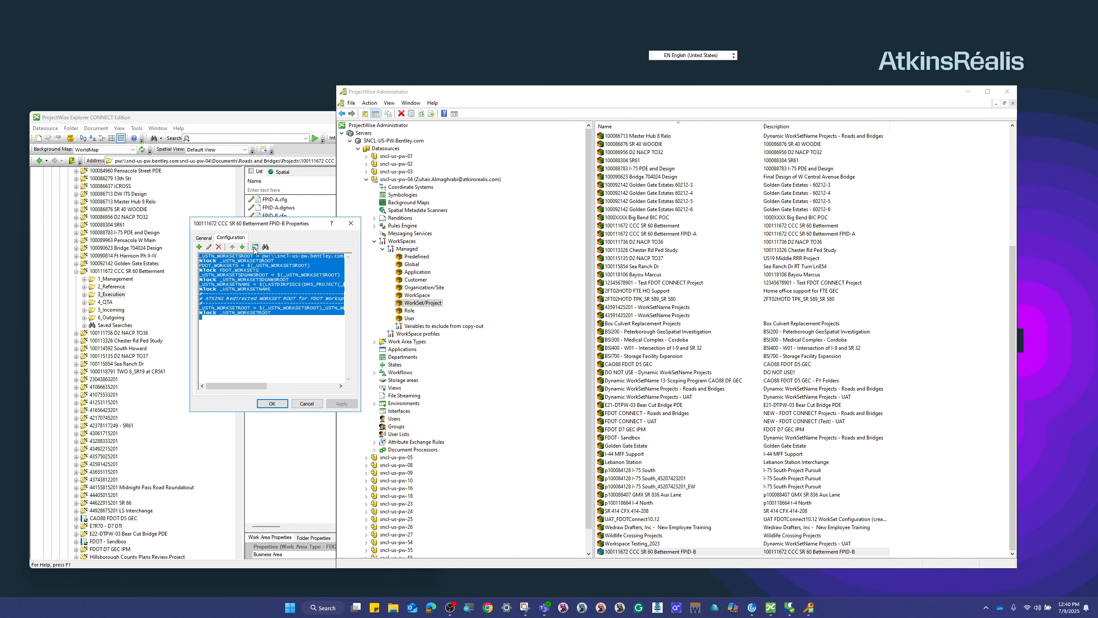
click(255, 247)
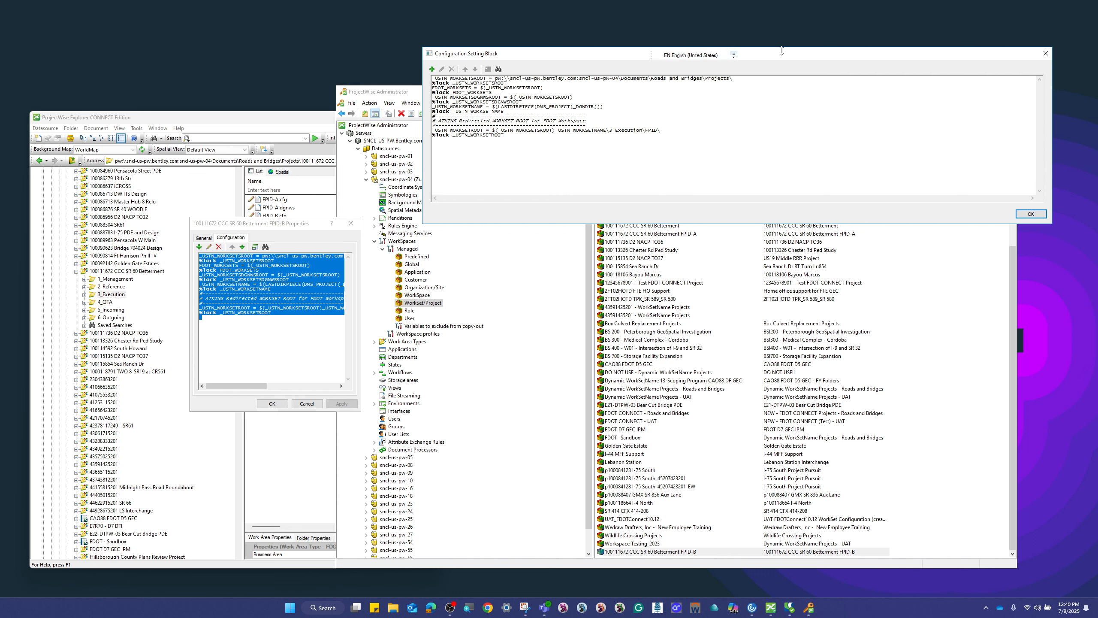
drag(784, 58, 797, 213)
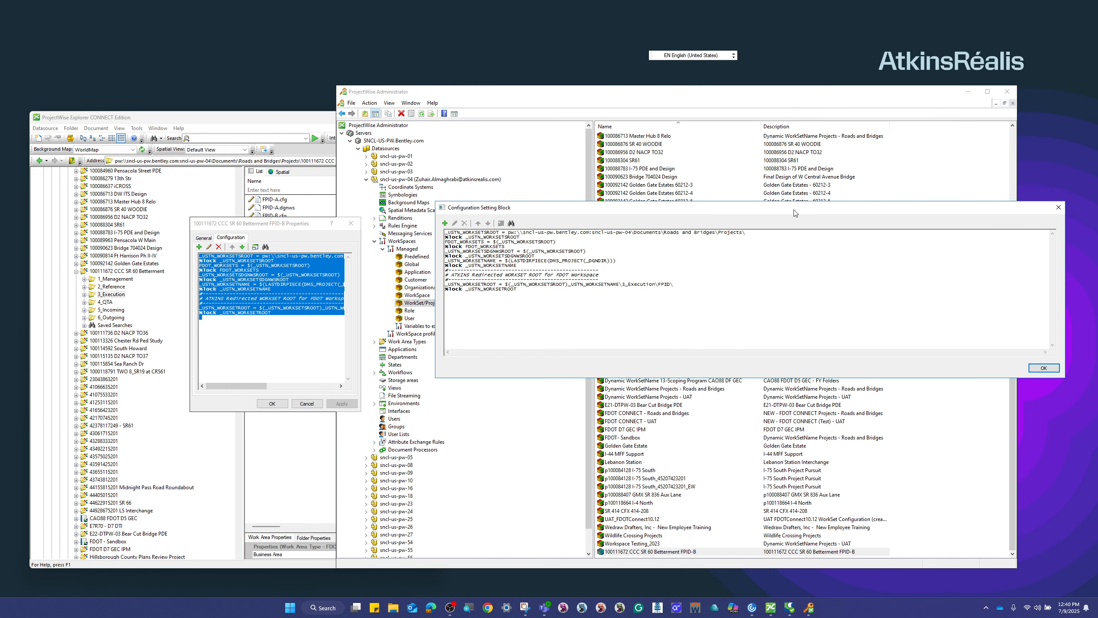
Step: Set _USTN_WORKSETSROOT to the ProjectWise folder Roads and Bridges\Projects\100111672 CCC SR 60 Betterment\3_Execution
double_click(704, 234)
double_click(711, 250)
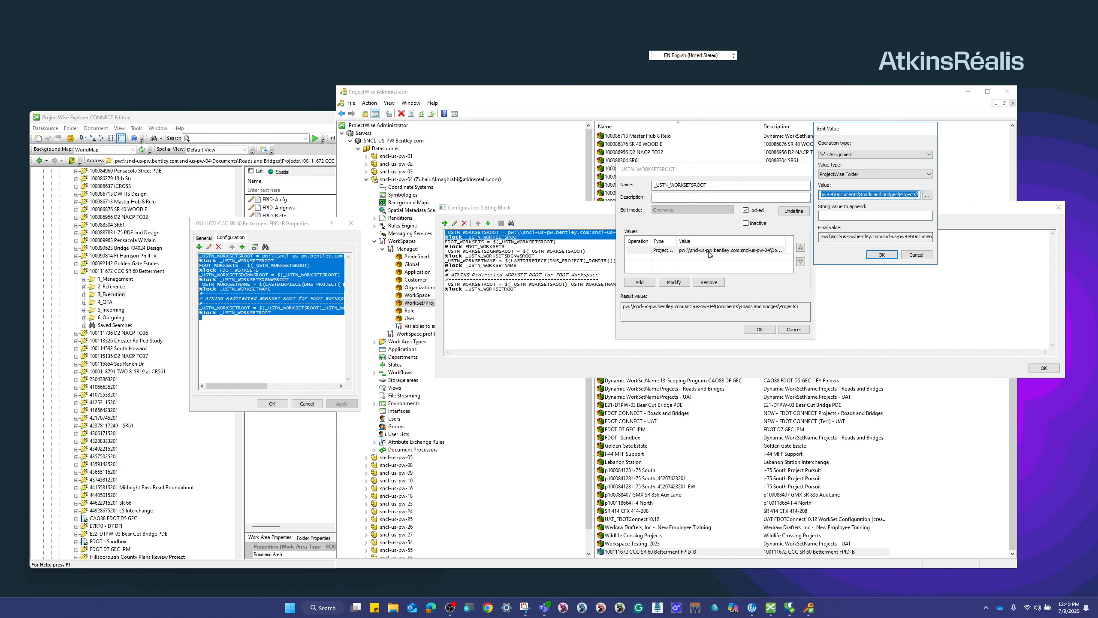
click(928, 195)
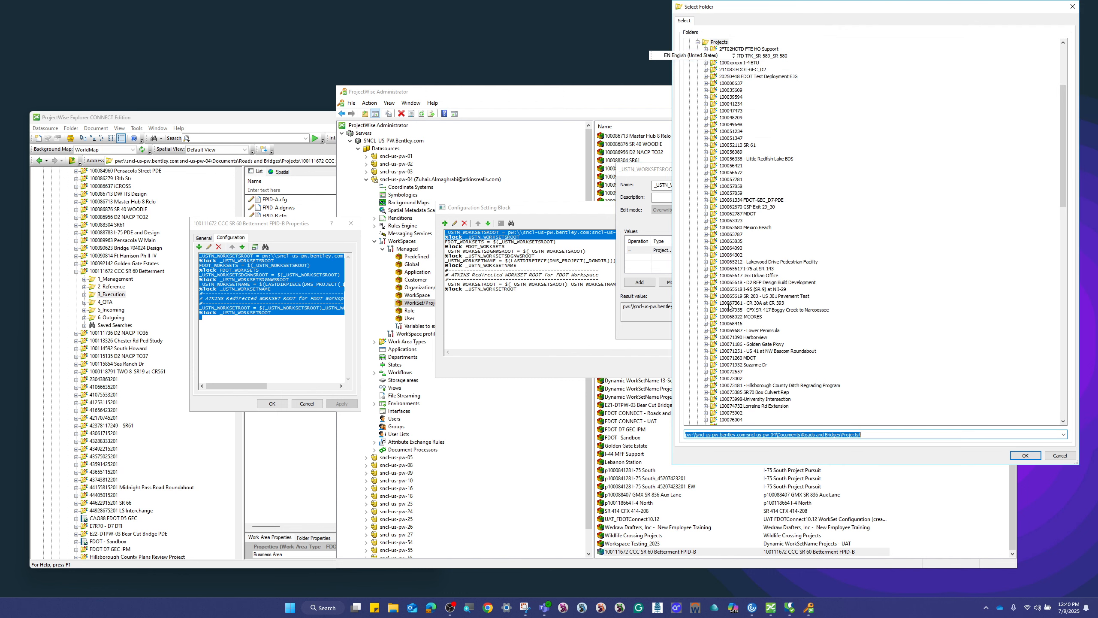
scroll(745, 221, down, 13)
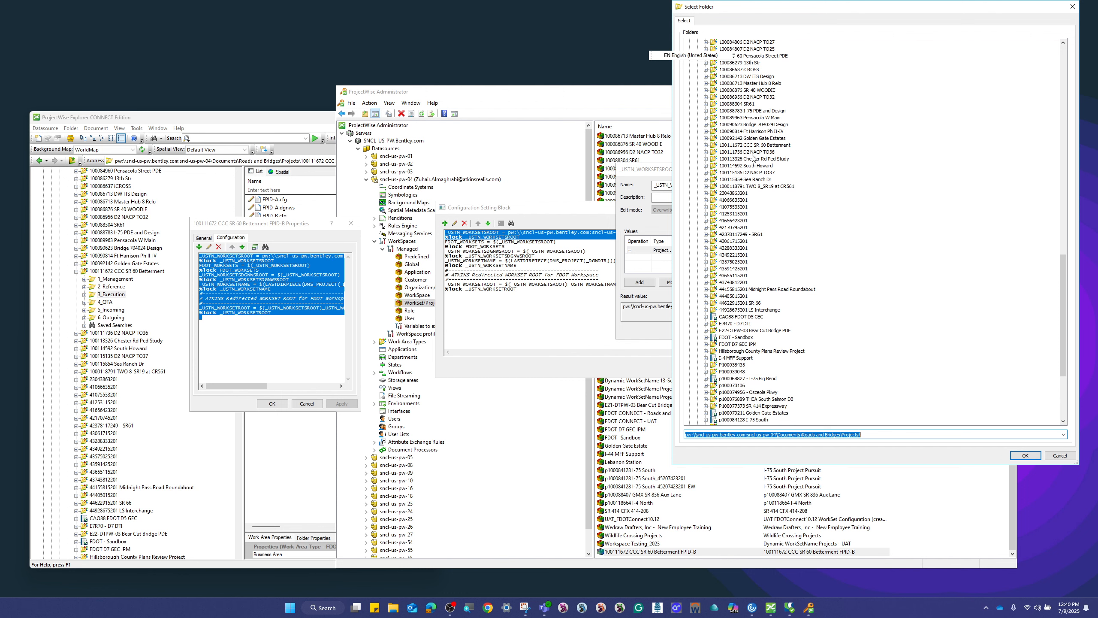
double_click(744, 146)
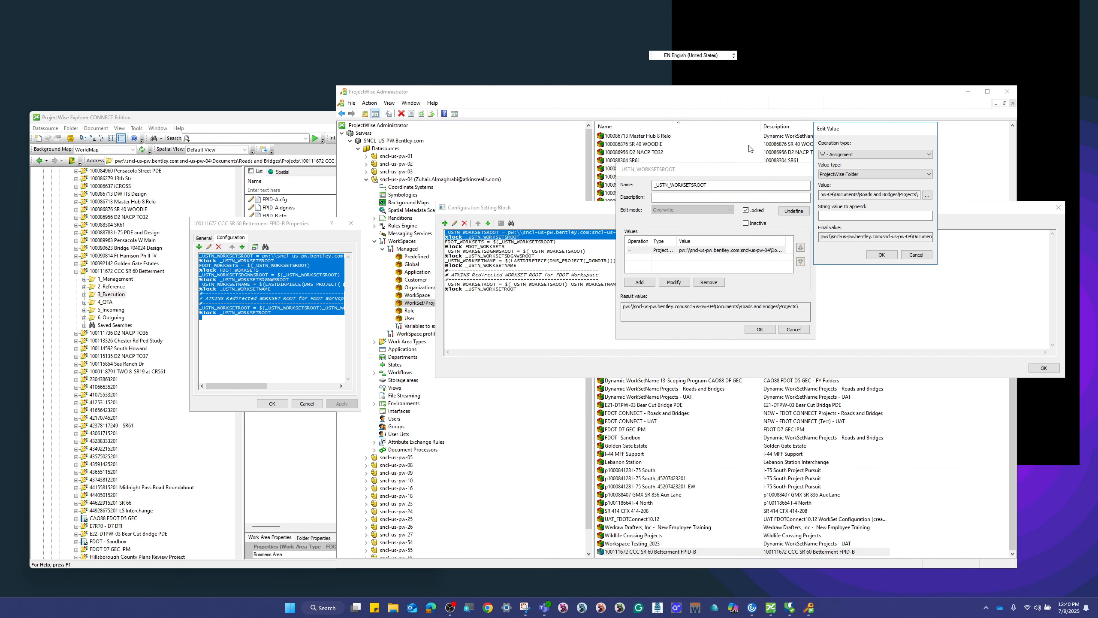
click(928, 195)
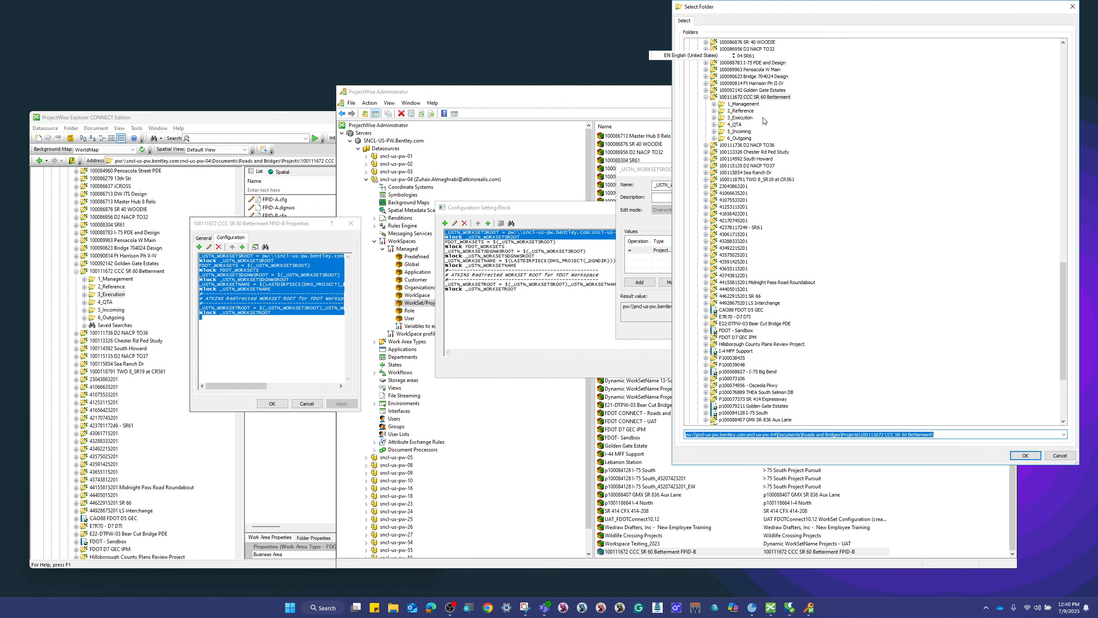
click(735, 119)
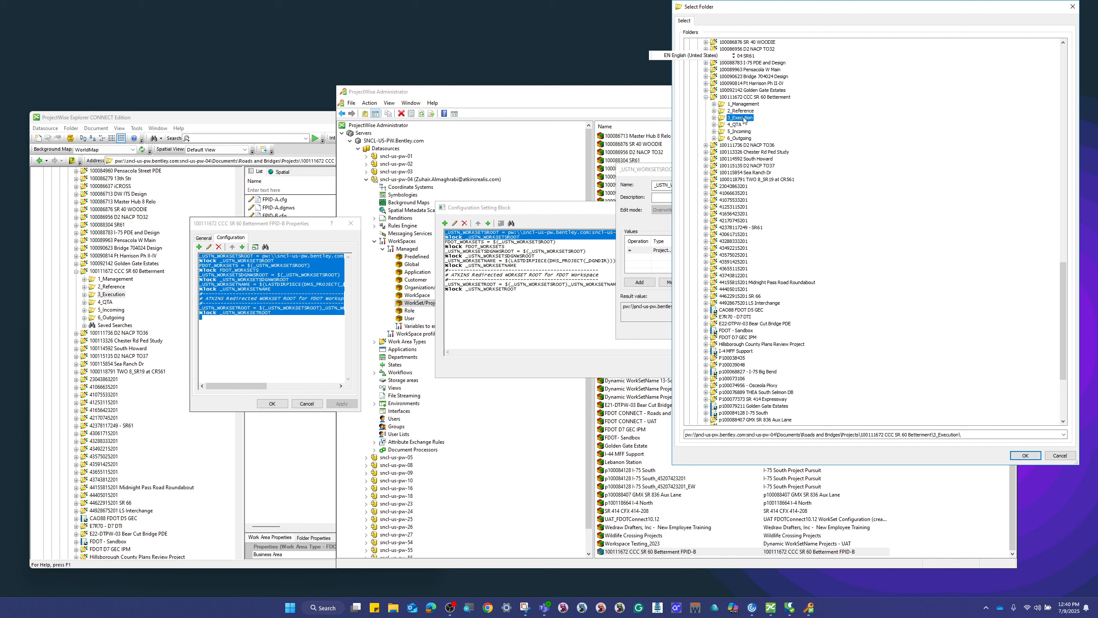
double_click(740, 118)
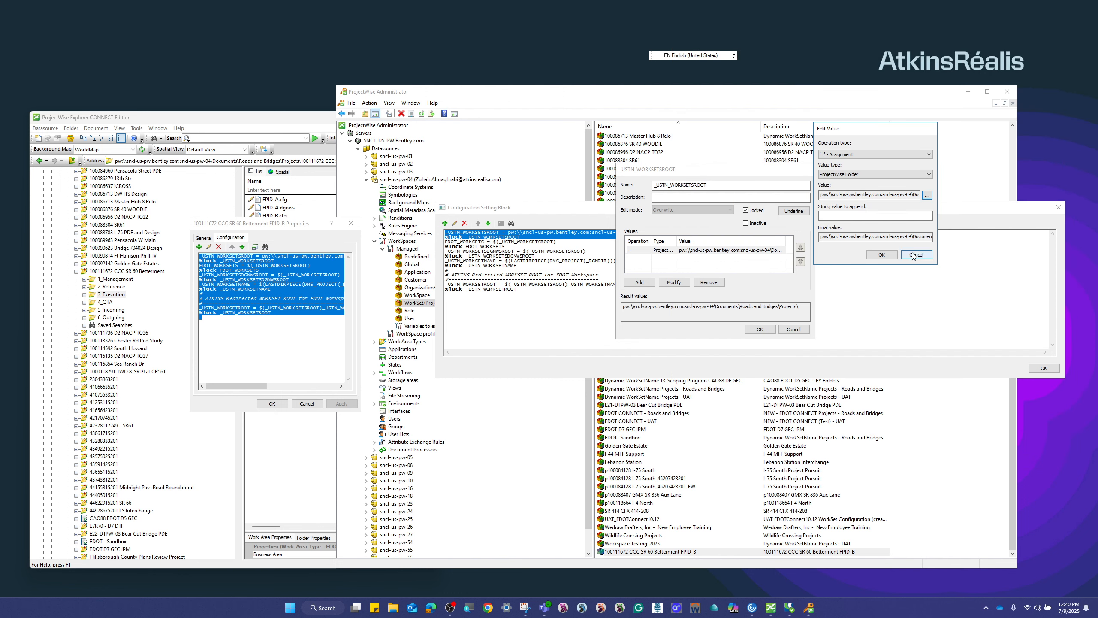
click(881, 255)
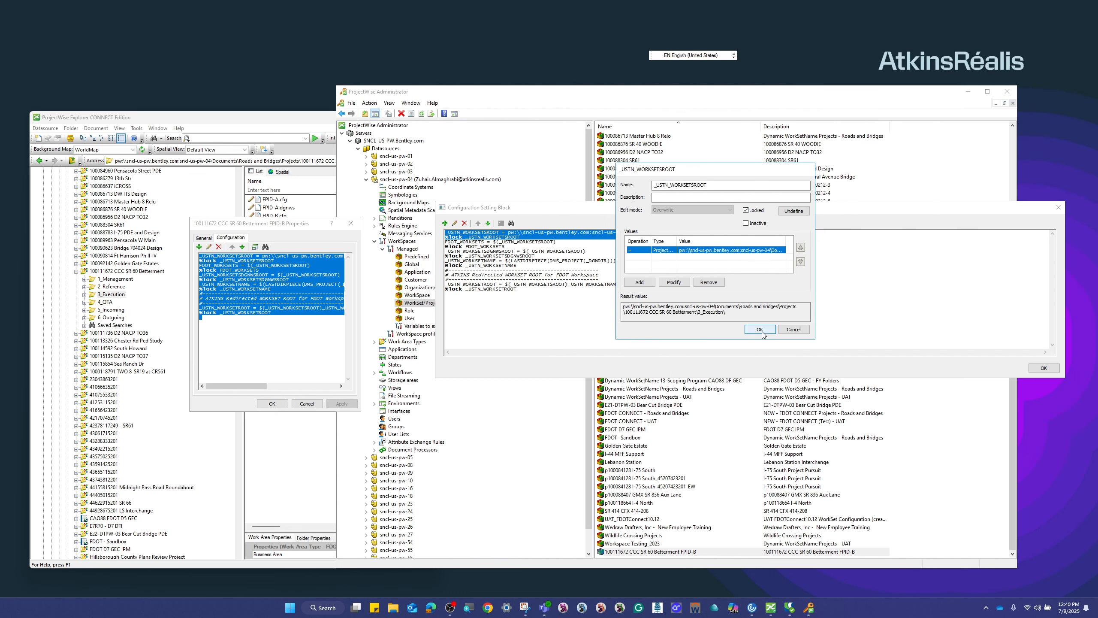
click(759, 330)
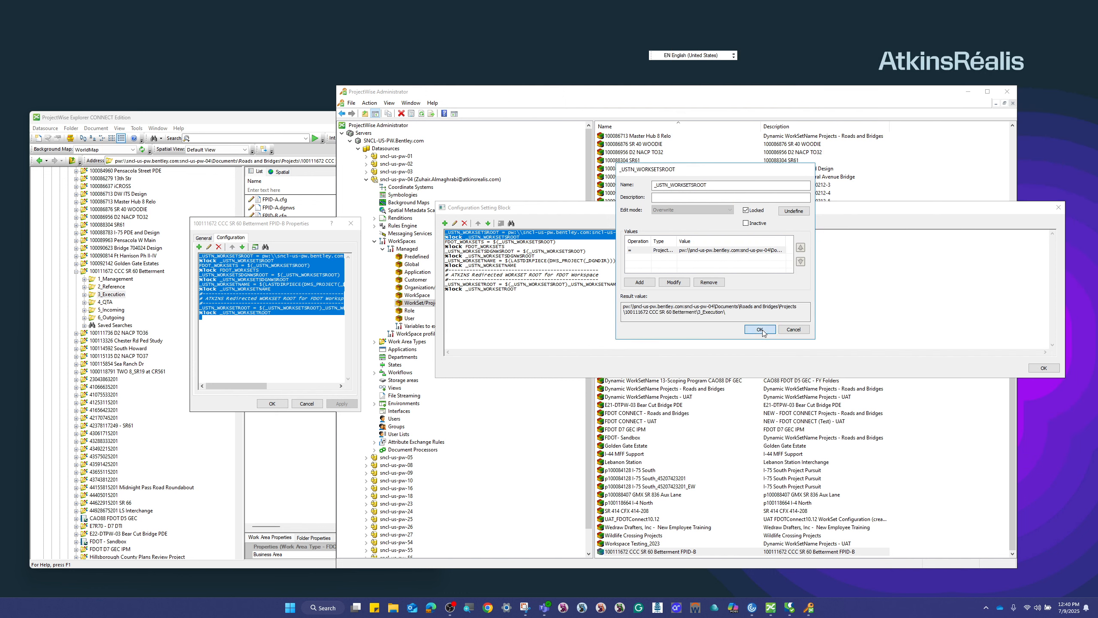
Step: Accept the edited configuration block, apply the changes to the FPID-B WorkSet and close its properties
click(541, 330)
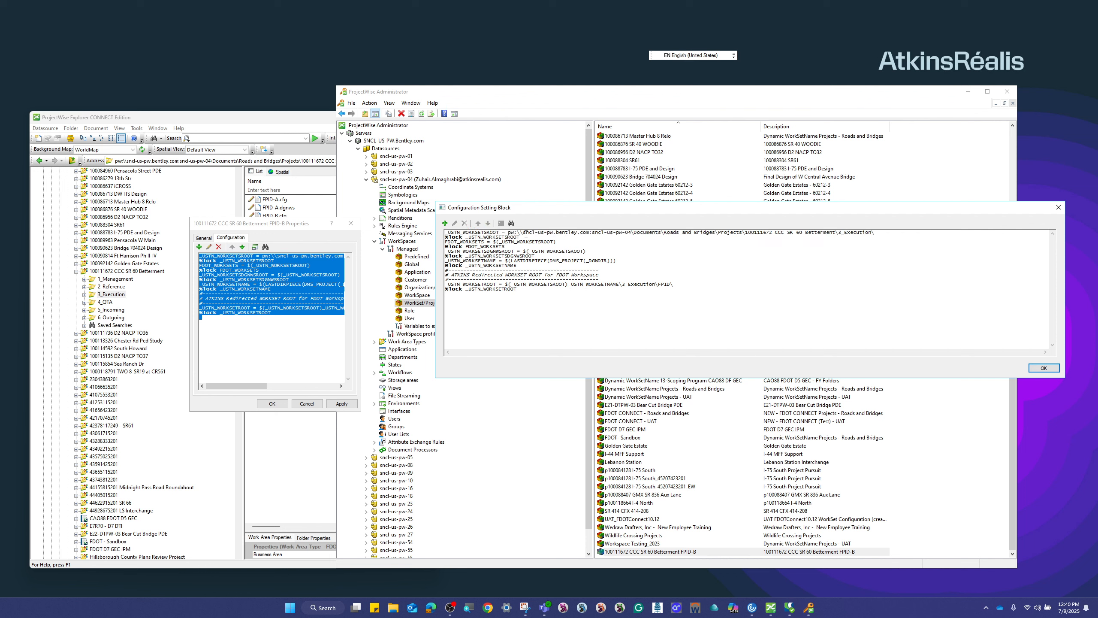
click(526, 234)
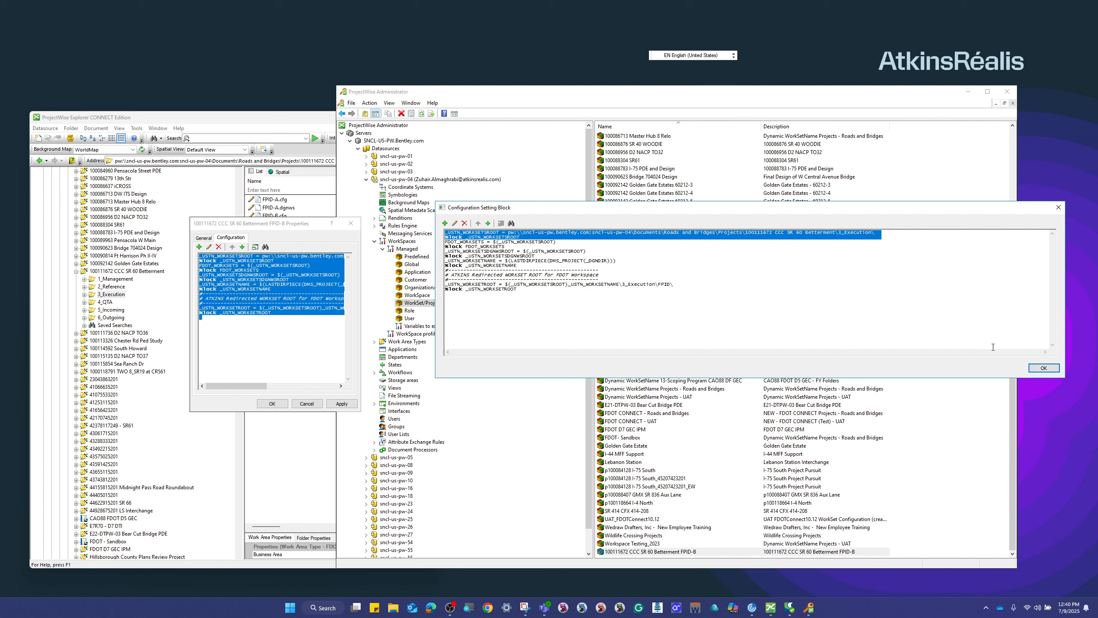
click(1044, 368)
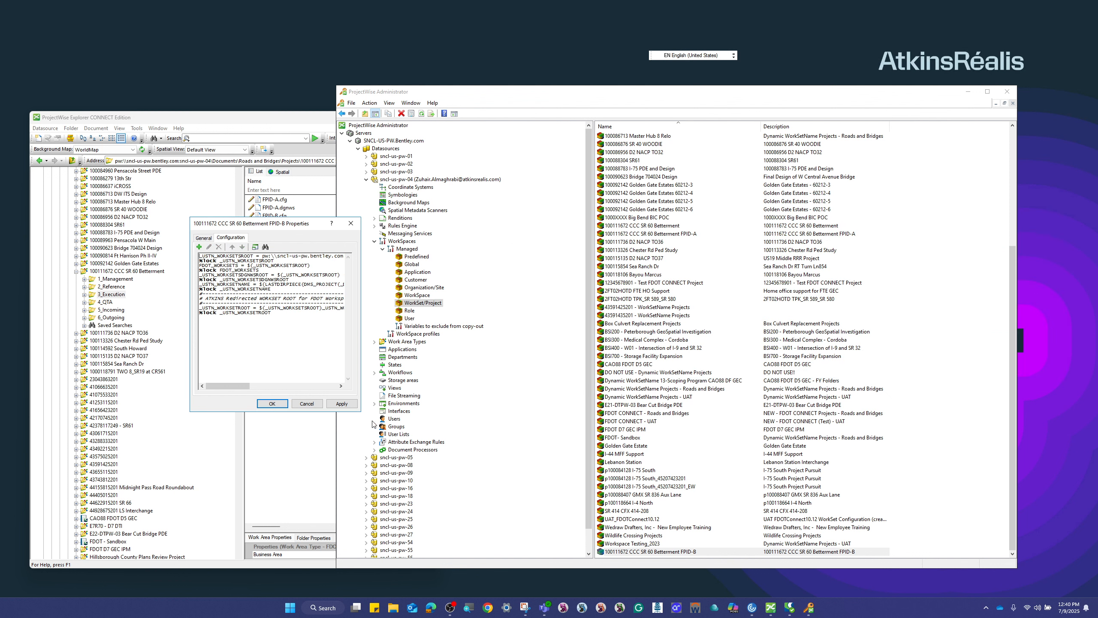
click(341, 404)
click(351, 224)
Step: Reopen _USTN_WORKSETROOT in the 100111672 CCC SR 60 Betterment FPID-B WorkSet and change its value type to ProjectWise Folder
double_click(725, 554)
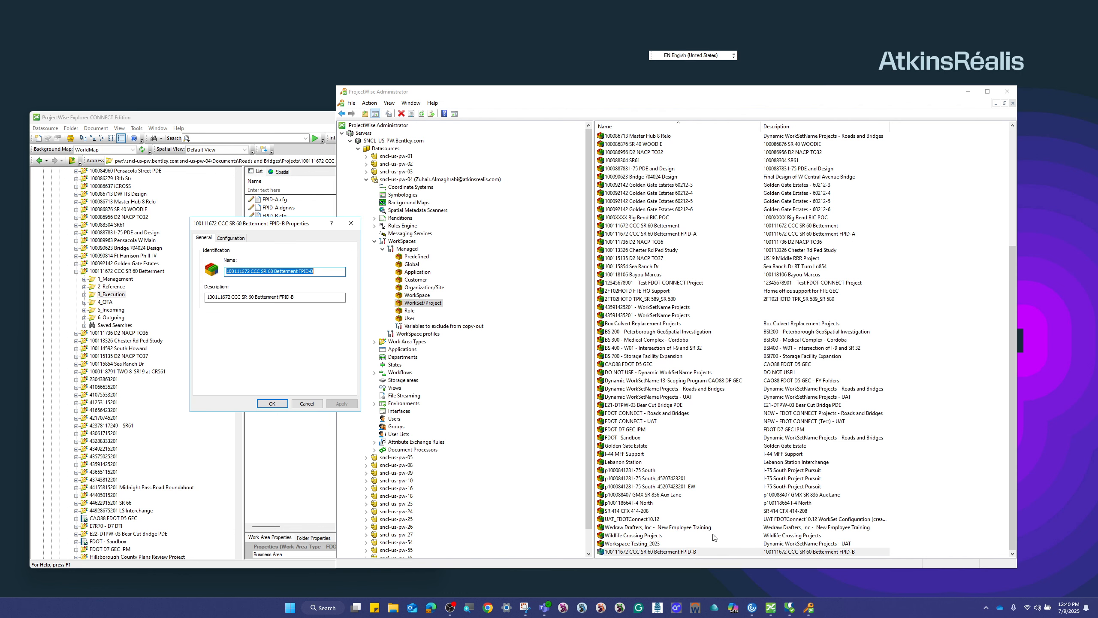
click(240, 239)
click(255, 247)
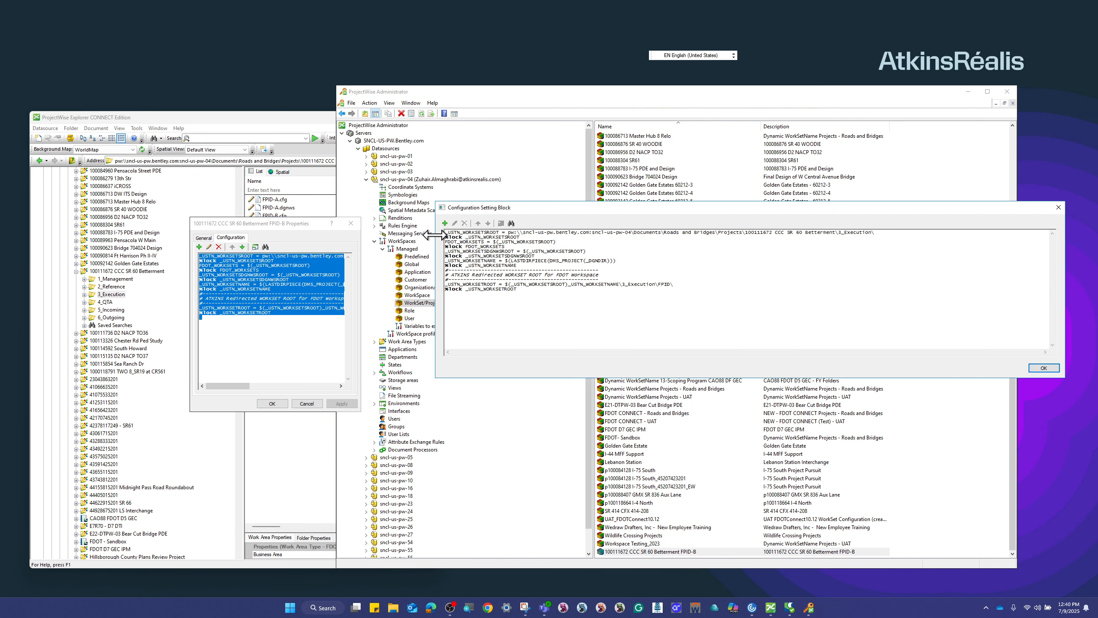
double_click(663, 284)
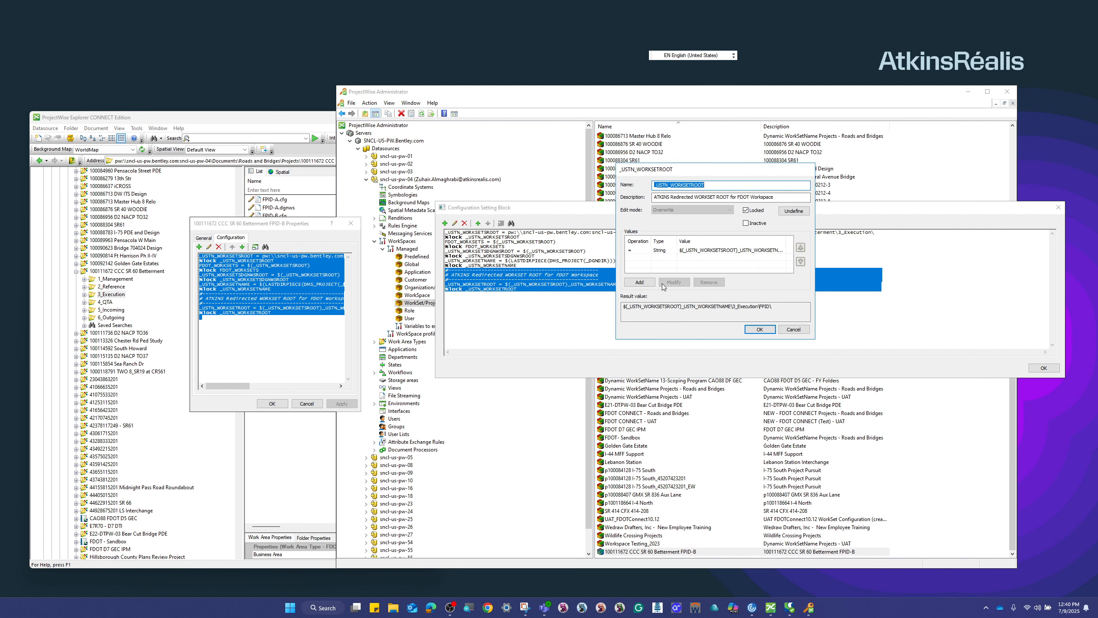
double_click(706, 252)
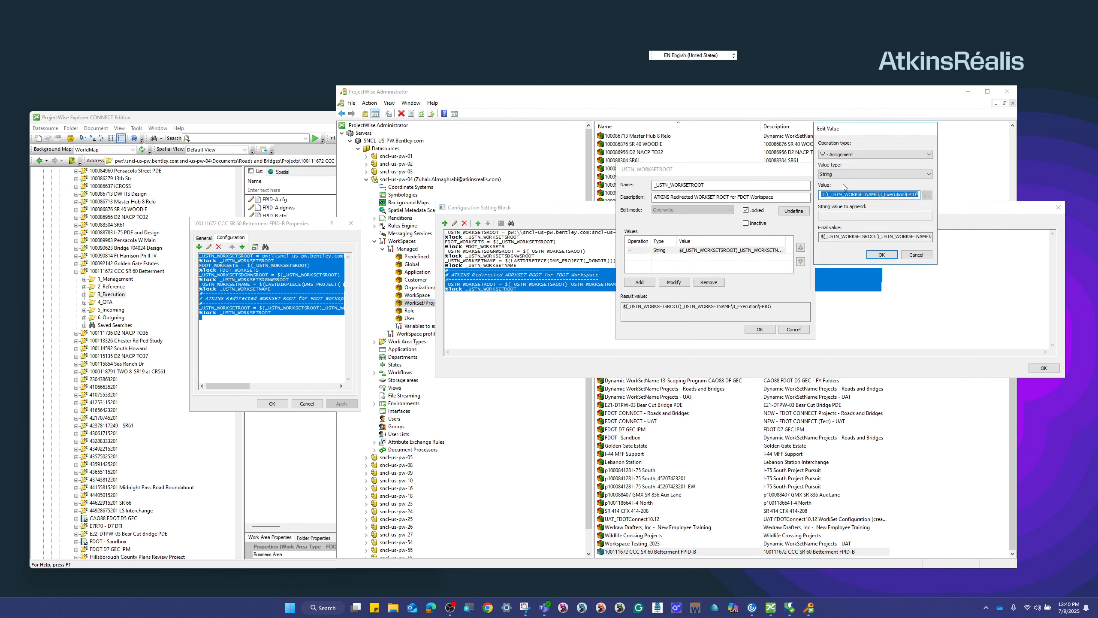
click(839, 175)
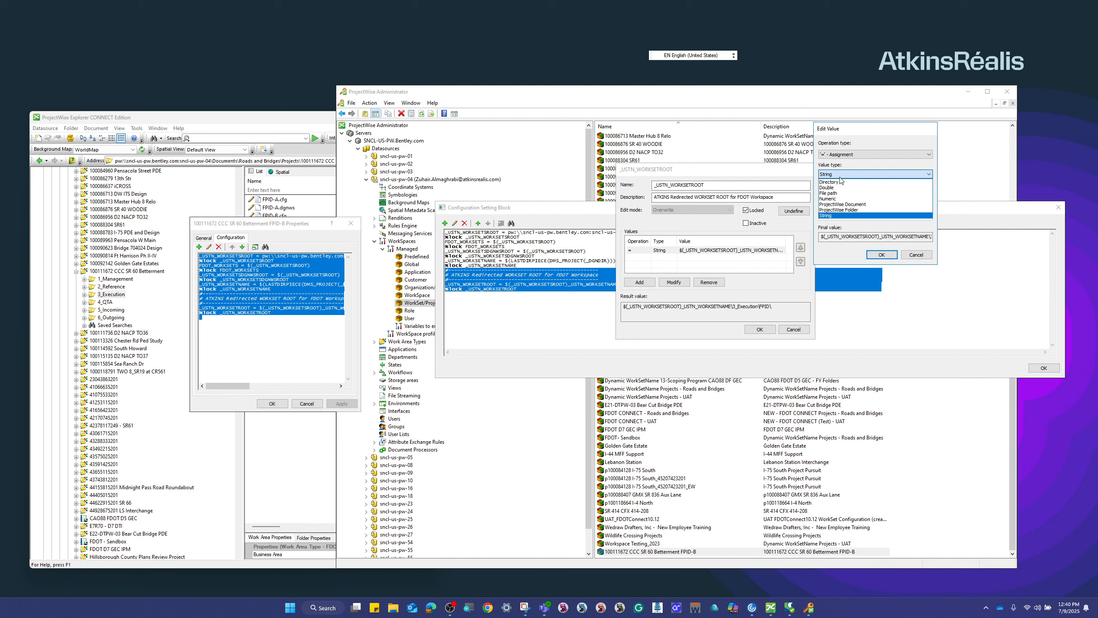
click(852, 214)
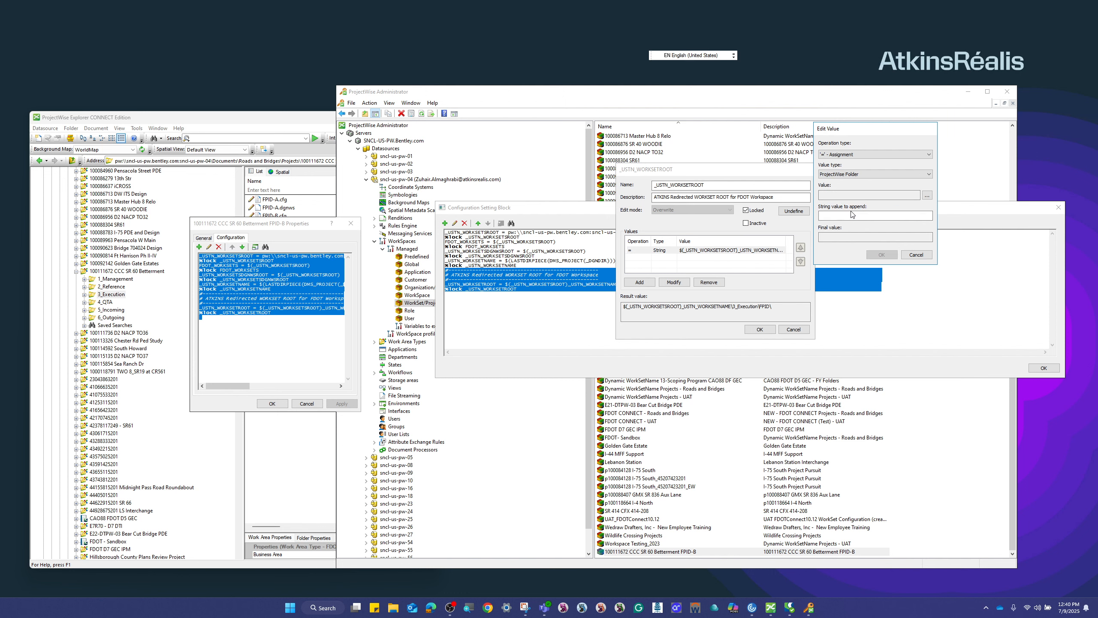
Step: Set the _USTN_WORKSETROOT value to the folder Roads and Bridges\Projects\100111672 CCC SR 60 Betterment\3_Execution\FPID-B
click(928, 197)
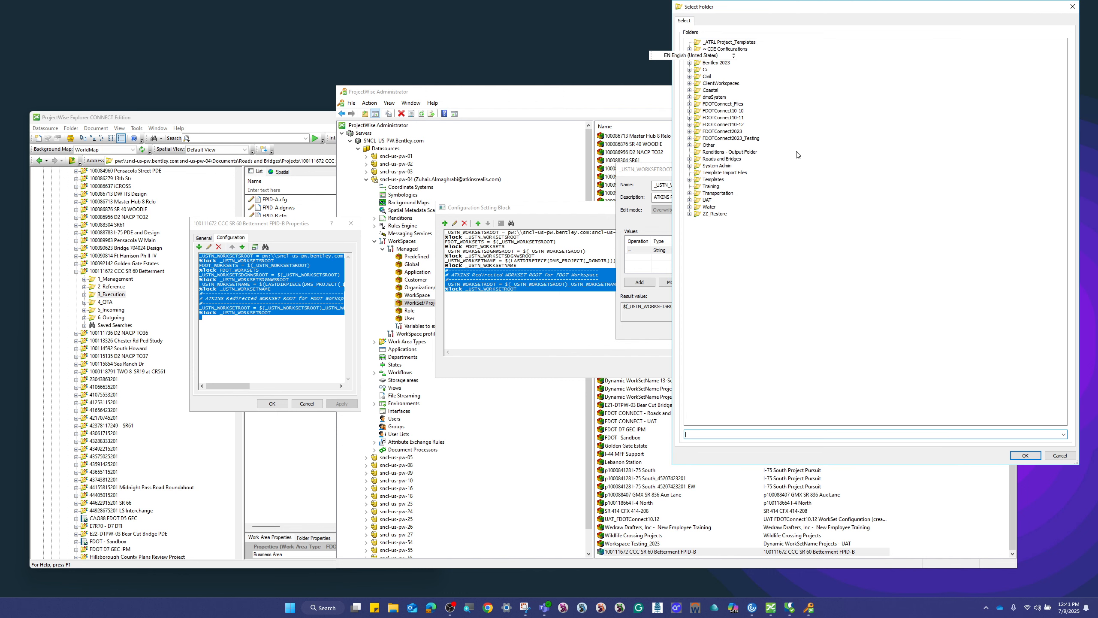
drag(816, 14, 368, 80)
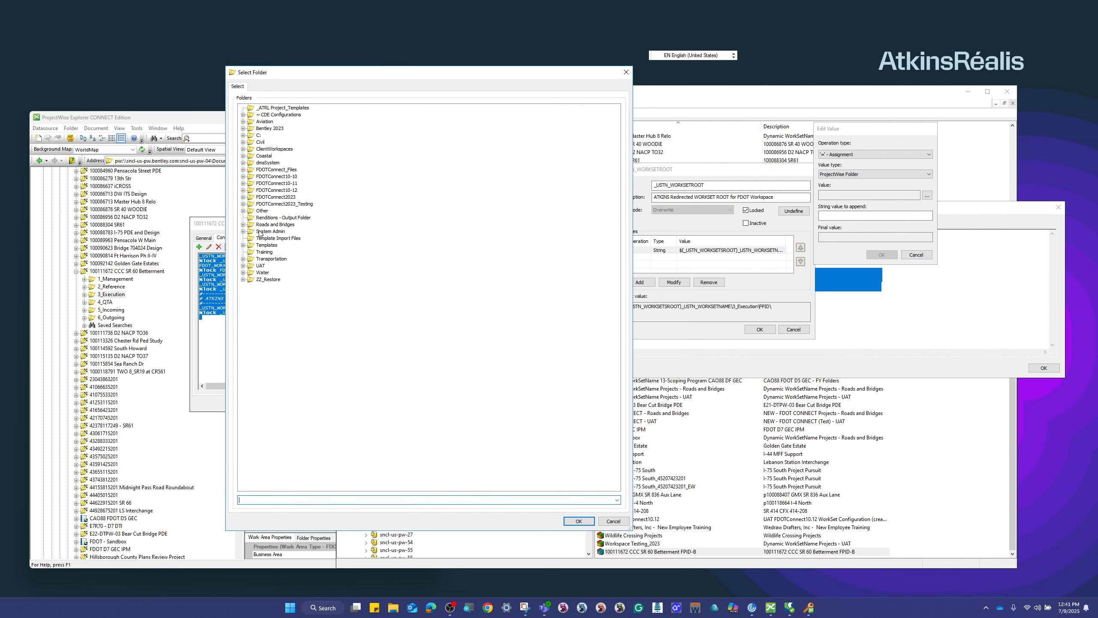
click(243, 224)
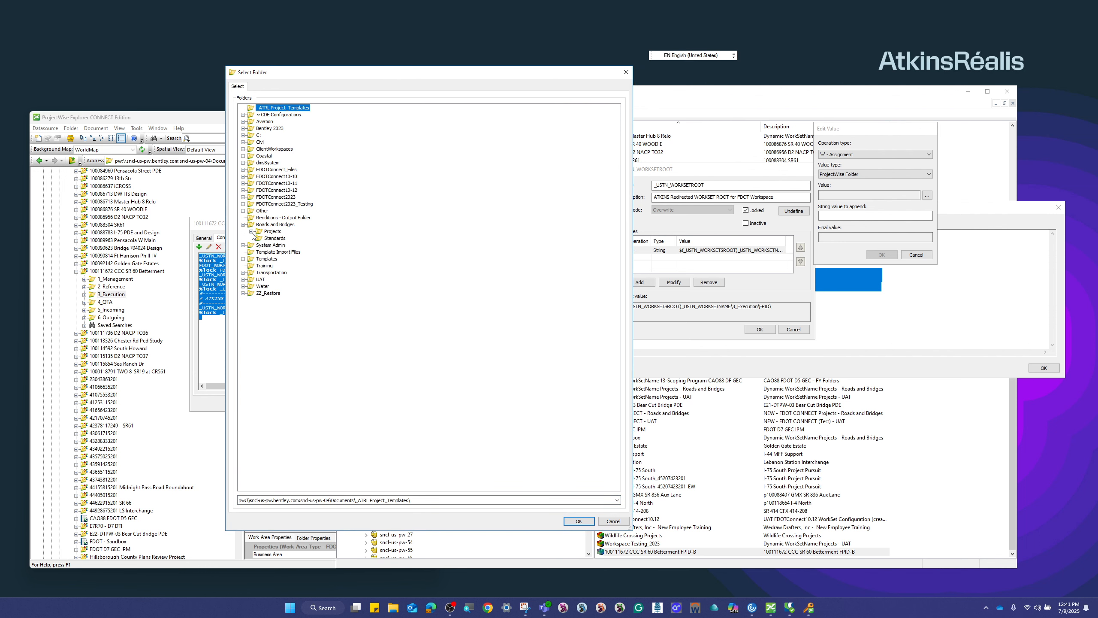
click(251, 231)
scroll(312, 381, down, 8)
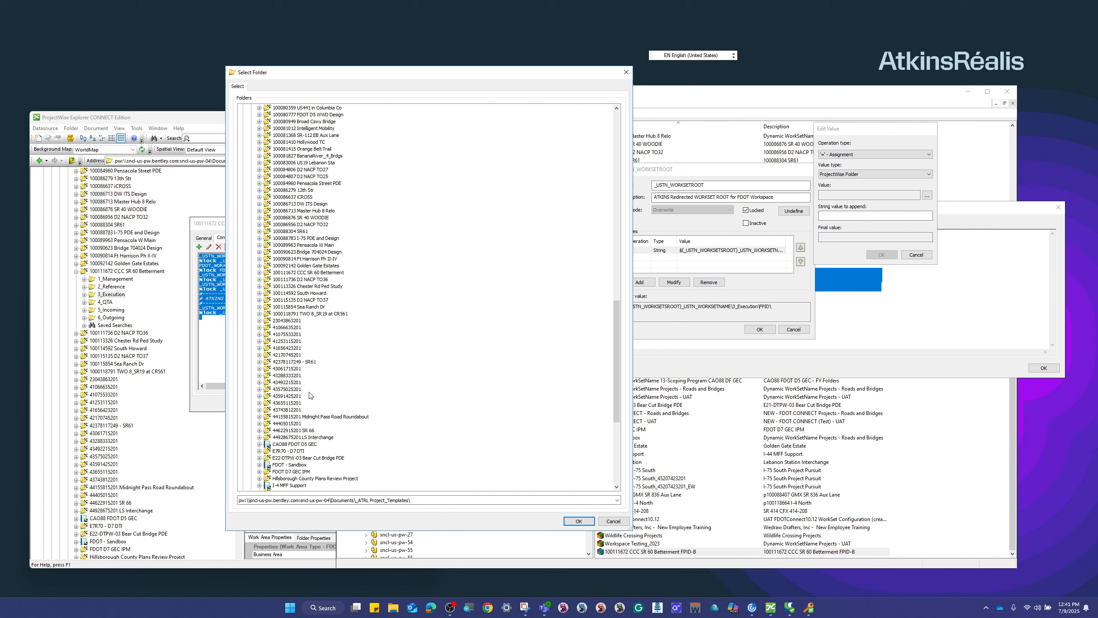
click(259, 272)
click(268, 294)
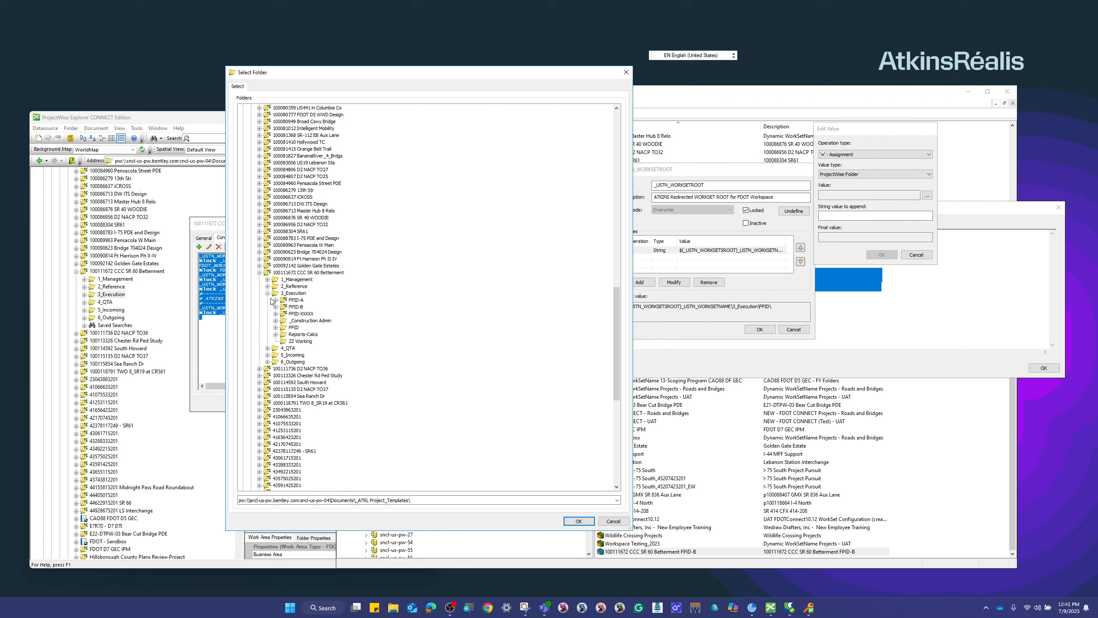
click(297, 306)
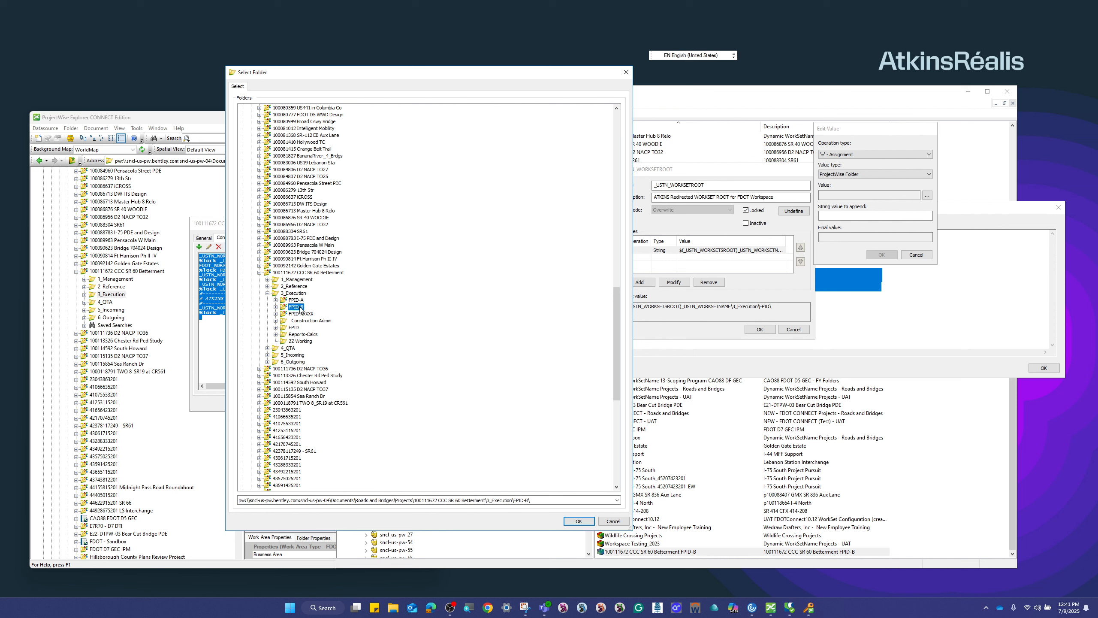
click(578, 521)
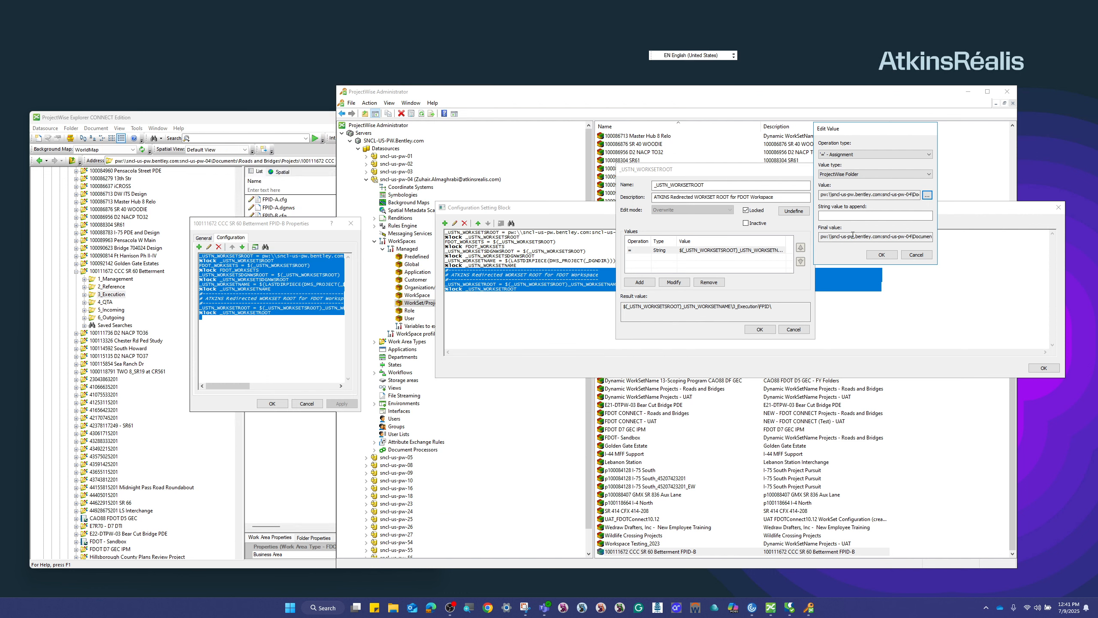
click(881, 256)
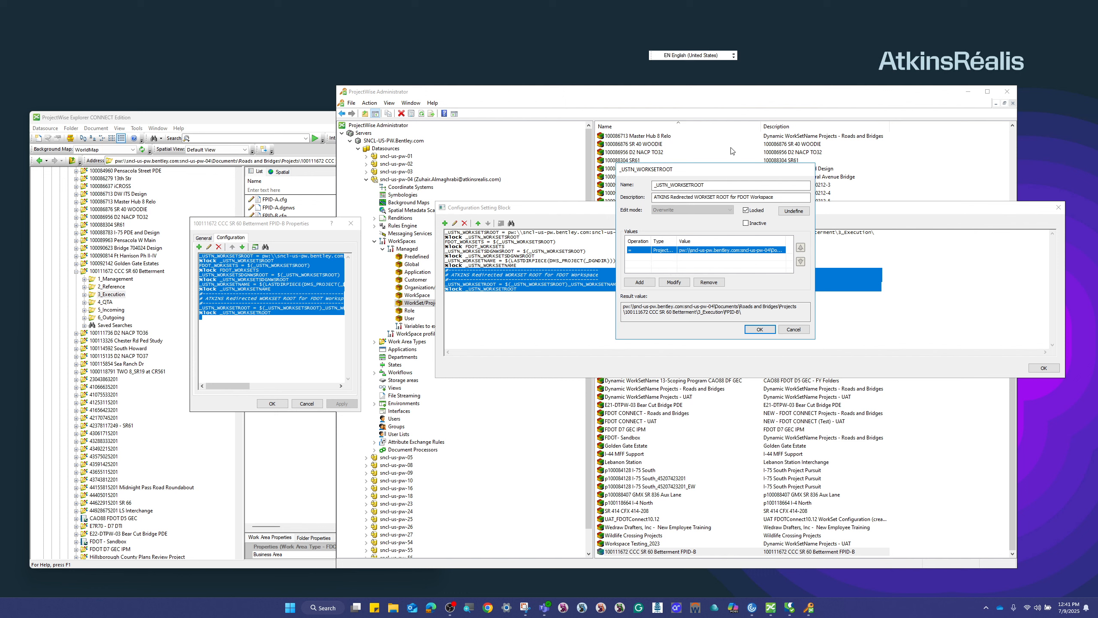
Step: Accept the edited _USTN_WORKSETROOT variable and apply the configuration changes to the FPID-B WorkSet
drag(733, 176, 519, 262)
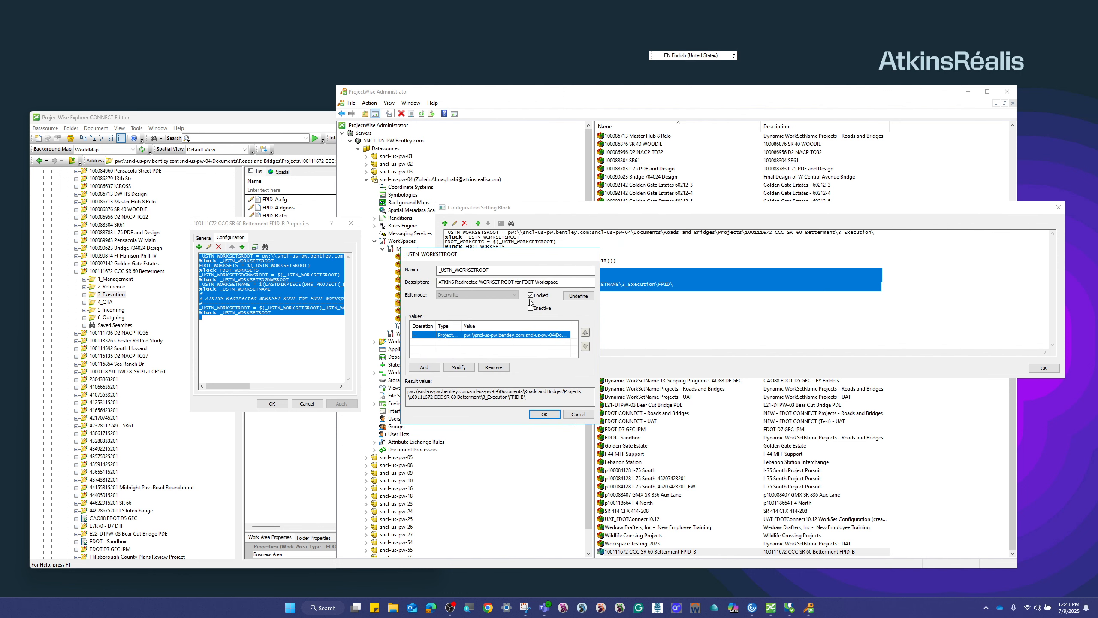
click(546, 415)
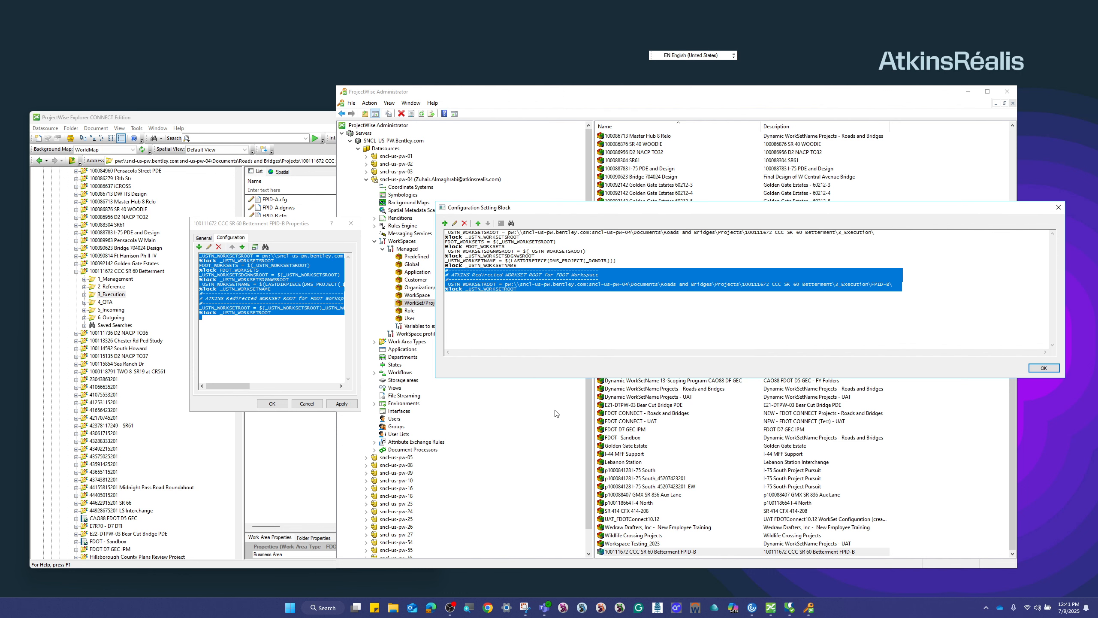
click(348, 403)
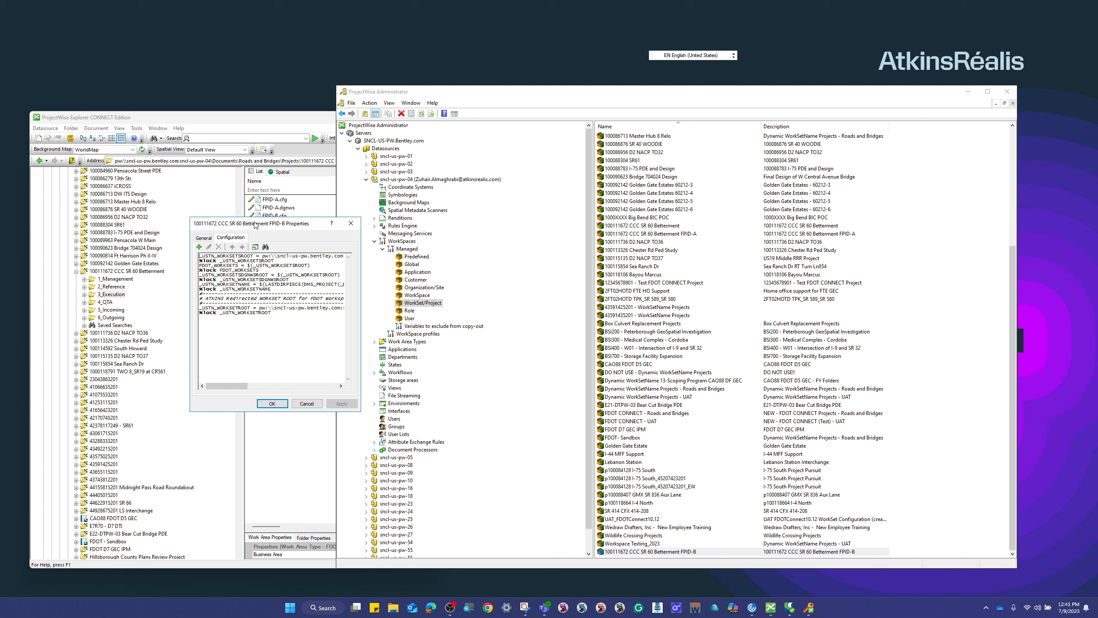
Step: Compare the expanded configuration blocks of the FPID-A and FPID-B WorkSets, arranging both so their root paths can be read together
double_click(685, 234)
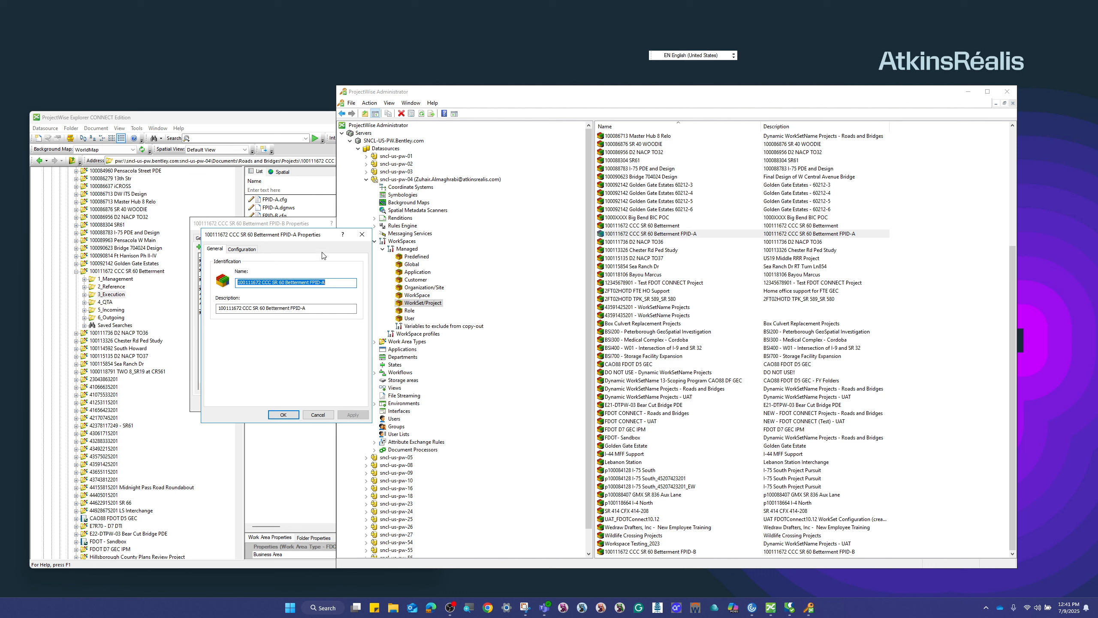
drag(260, 234, 782, 197)
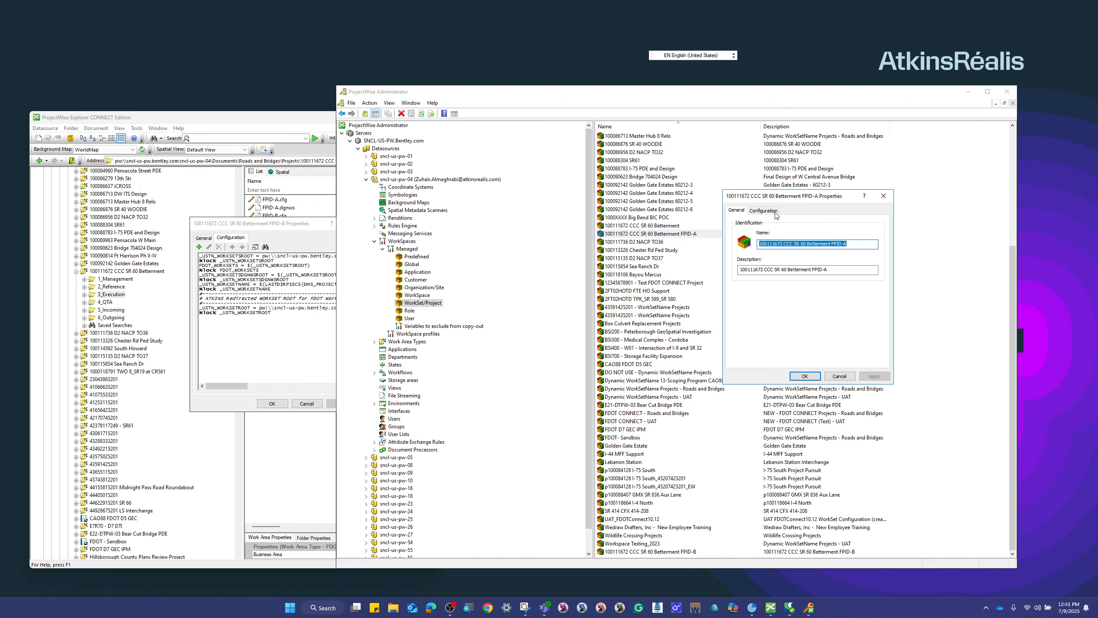
click(204, 238)
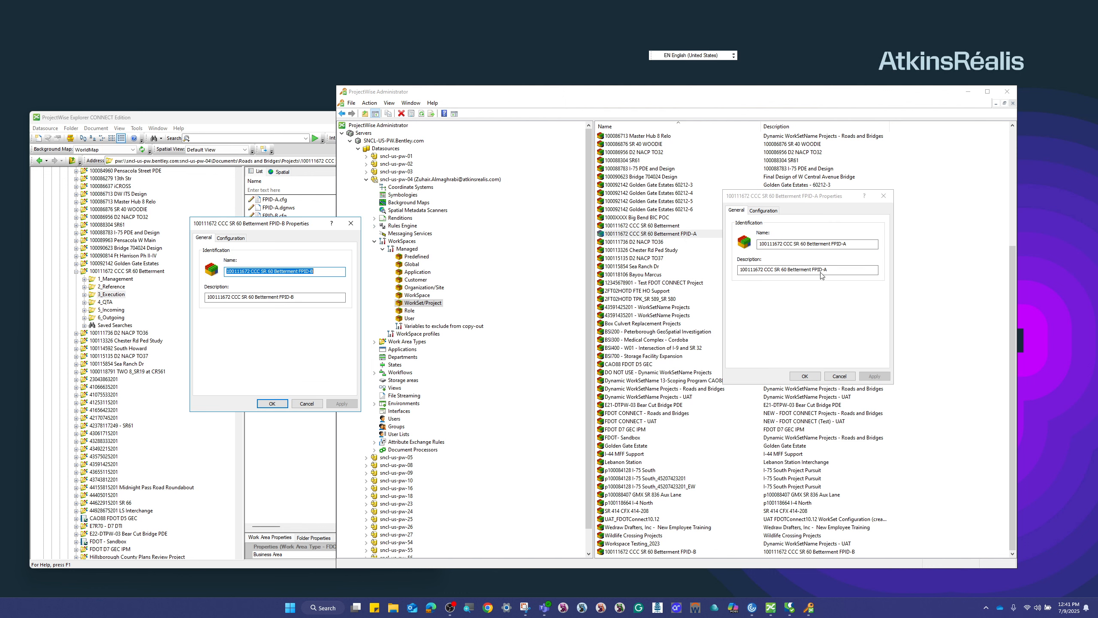
click(241, 238)
click(764, 210)
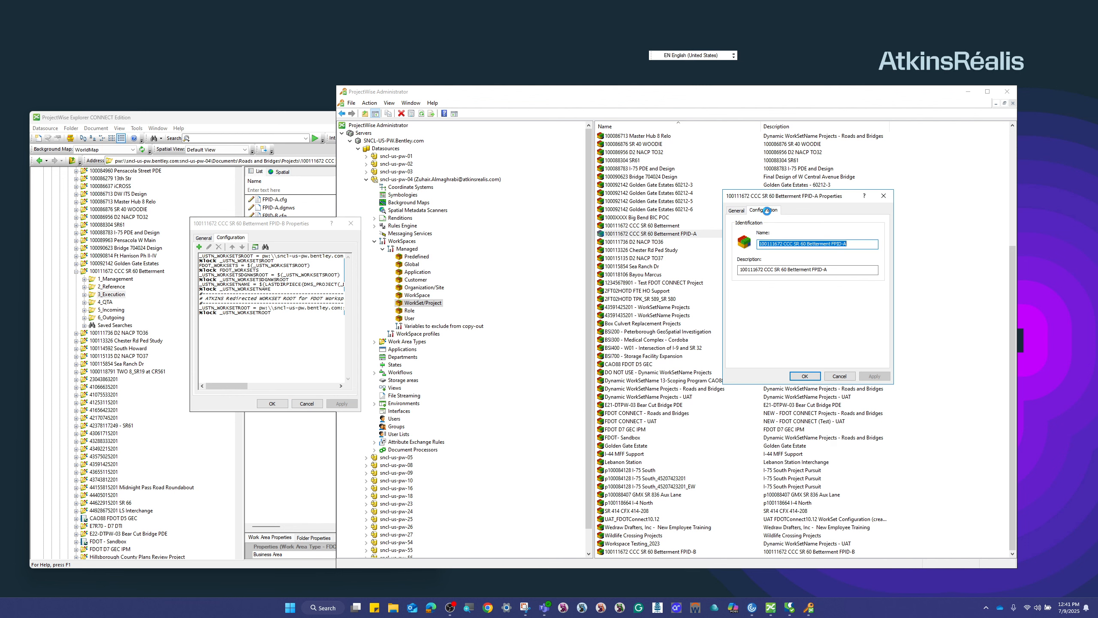
click(788, 220)
drag(740, 212, 861, 176)
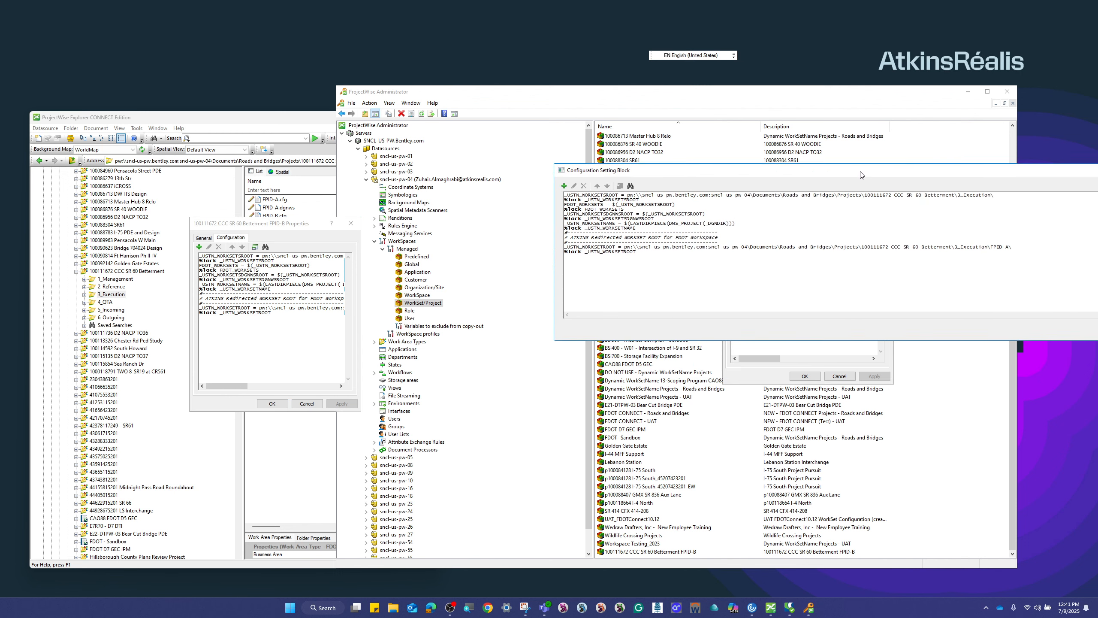
click(255, 248)
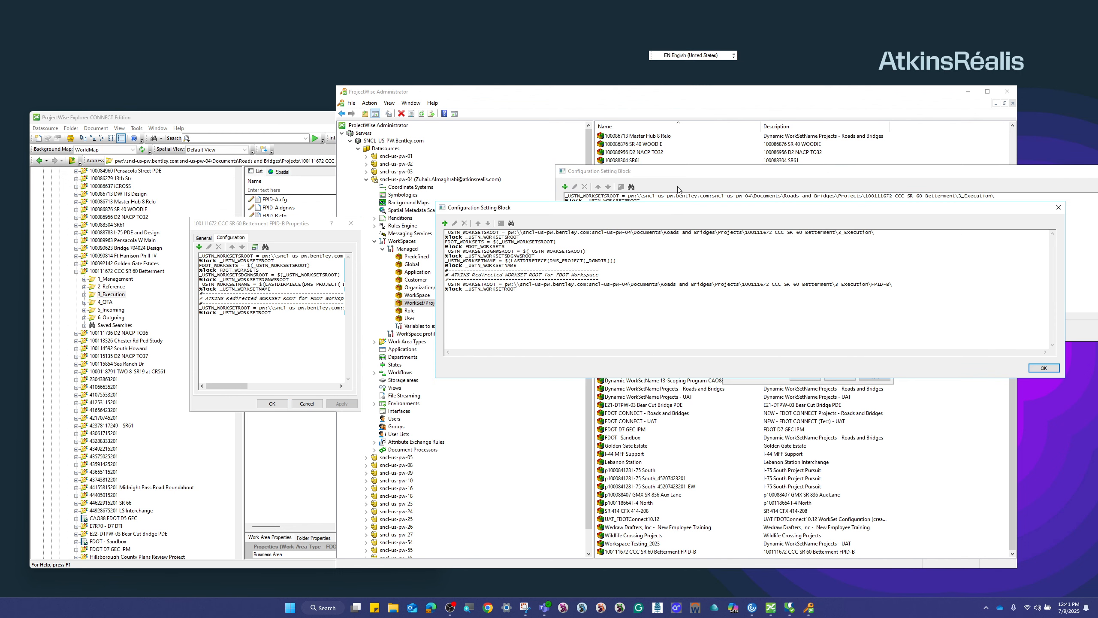
drag(692, 208, 664, 367)
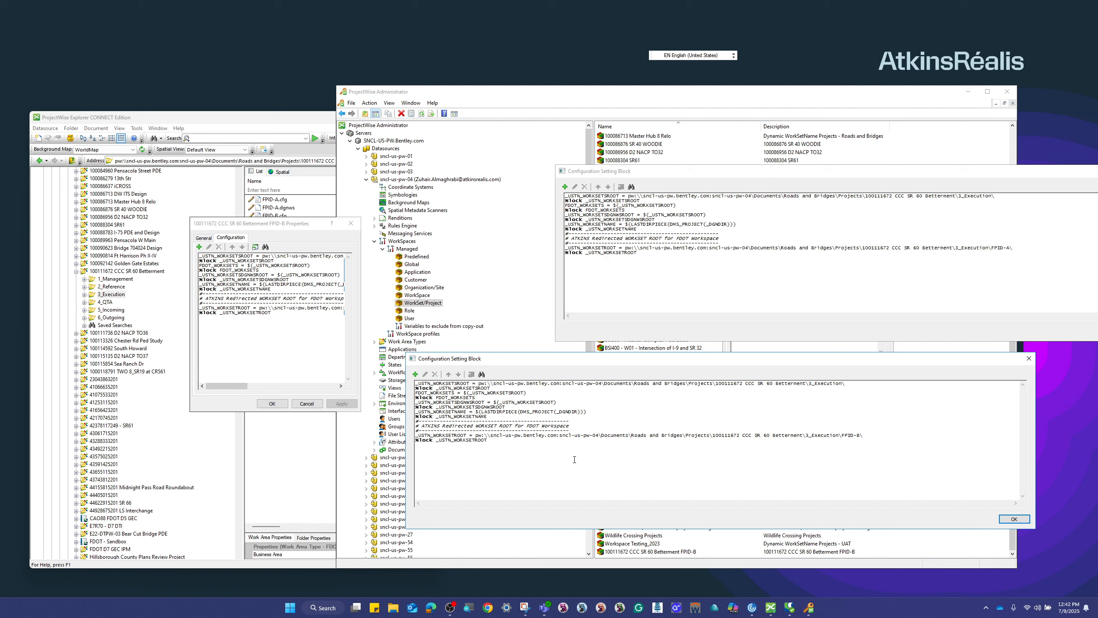
Step: Close both configuration setting blocks and accept the FPID-A and FPID-B WorkSet properties
click(1005, 520)
drag(963, 176, 725, 195)
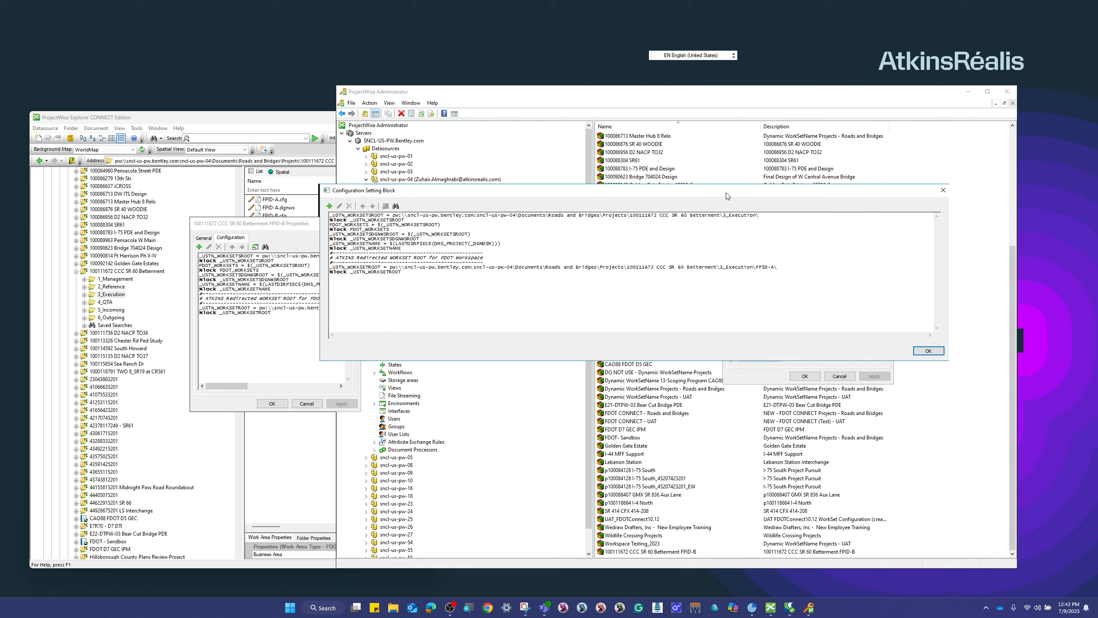
click(925, 356)
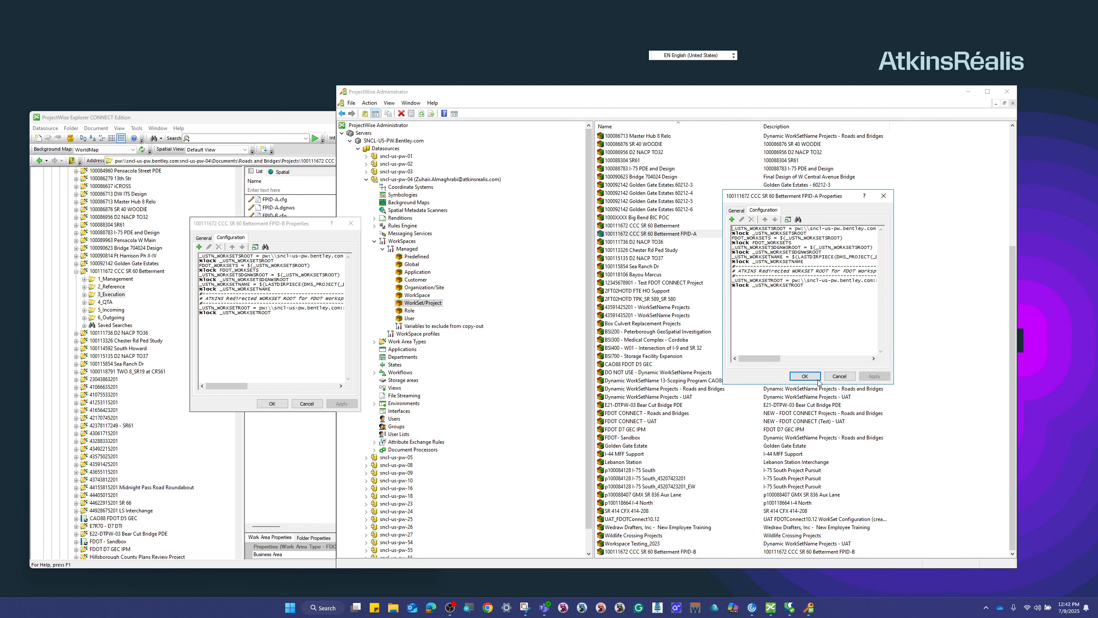
click(805, 376)
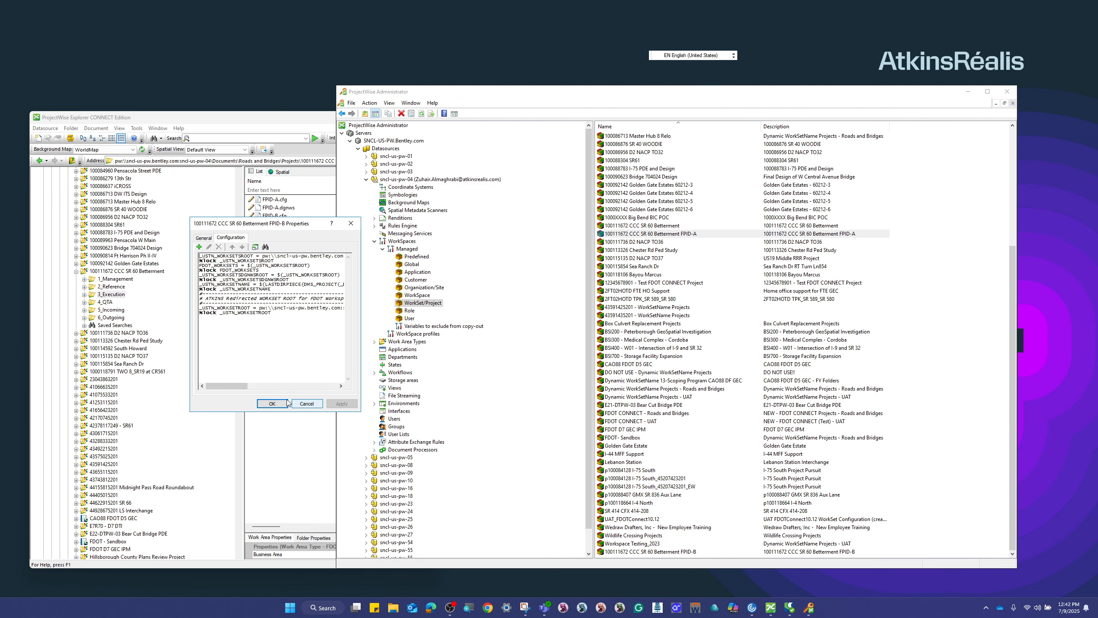
click(272, 403)
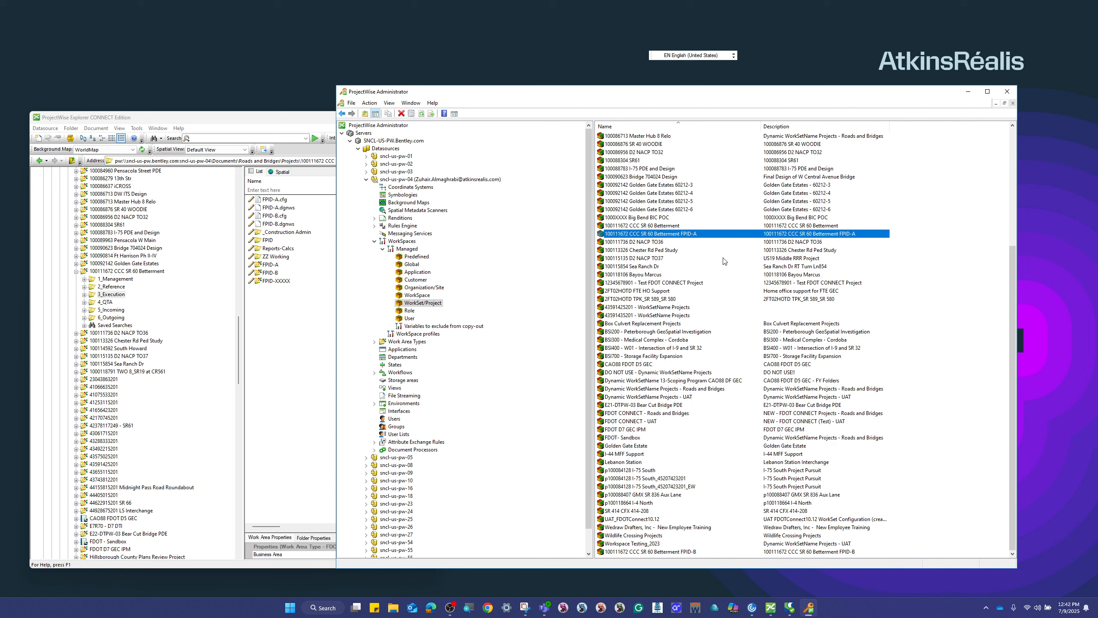
Step: Examine the _USTN_WORKSETROOT value definition in the expanded configuration block of the FDOT CONNECT - Roads and Bridges WorkSet
scroll(726, 364, up, 4)
scroll(697, 392, up, 3)
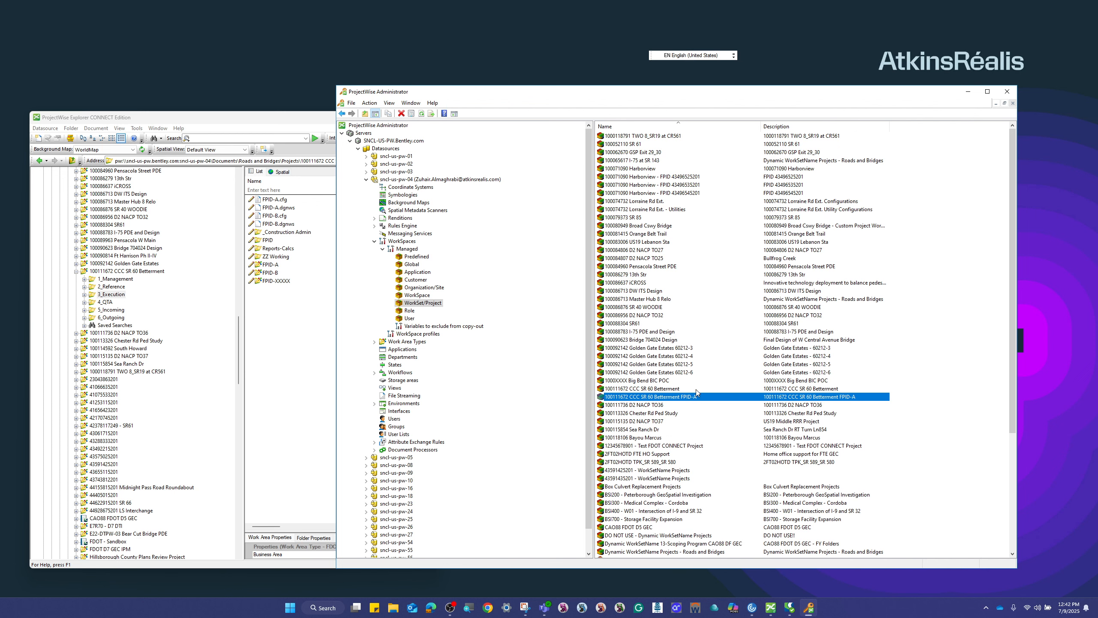
scroll(696, 390, down, 6)
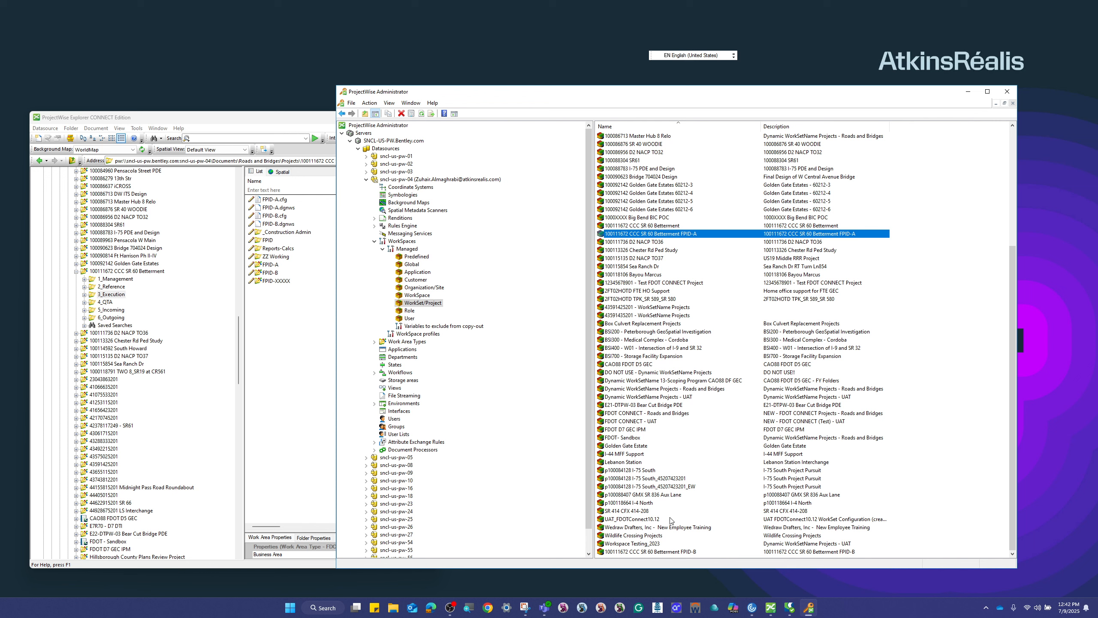
click(801, 413)
double_click(797, 416)
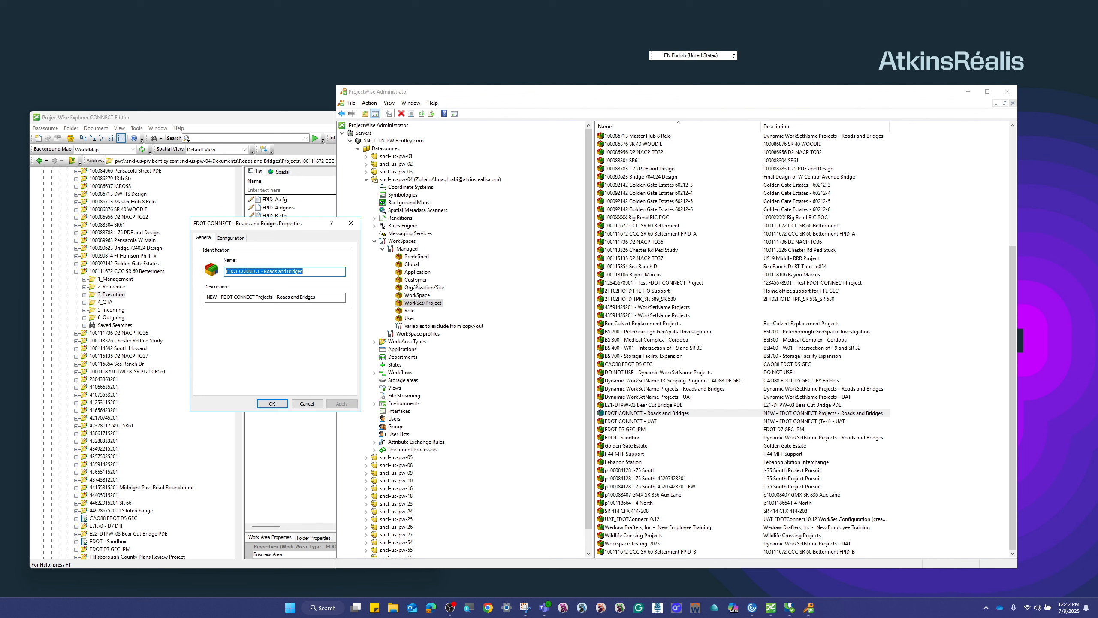
click(241, 238)
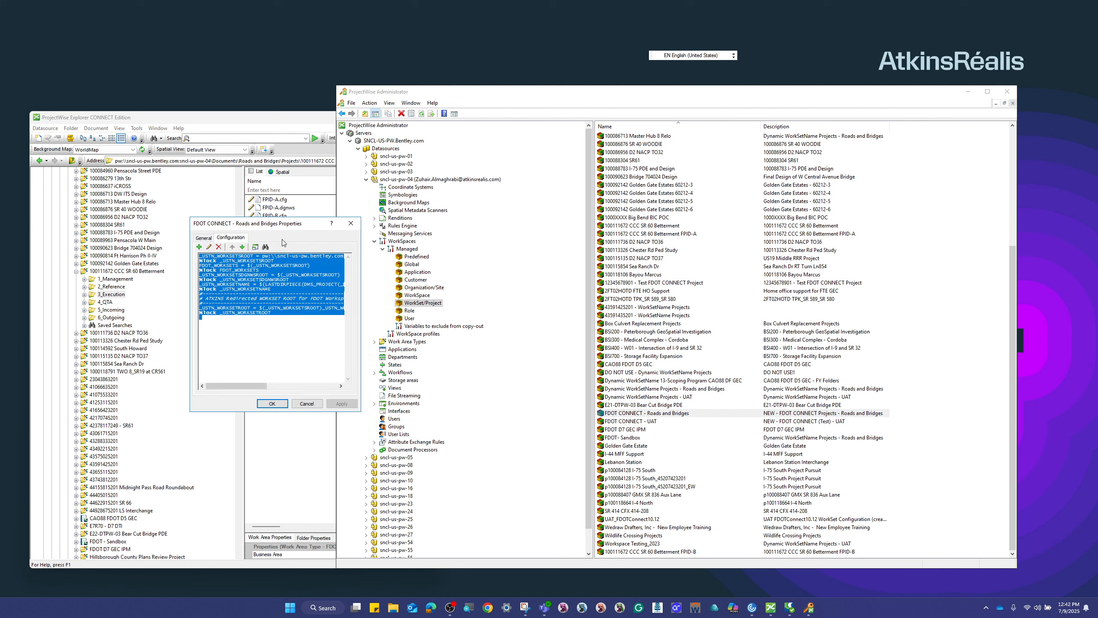
click(256, 248)
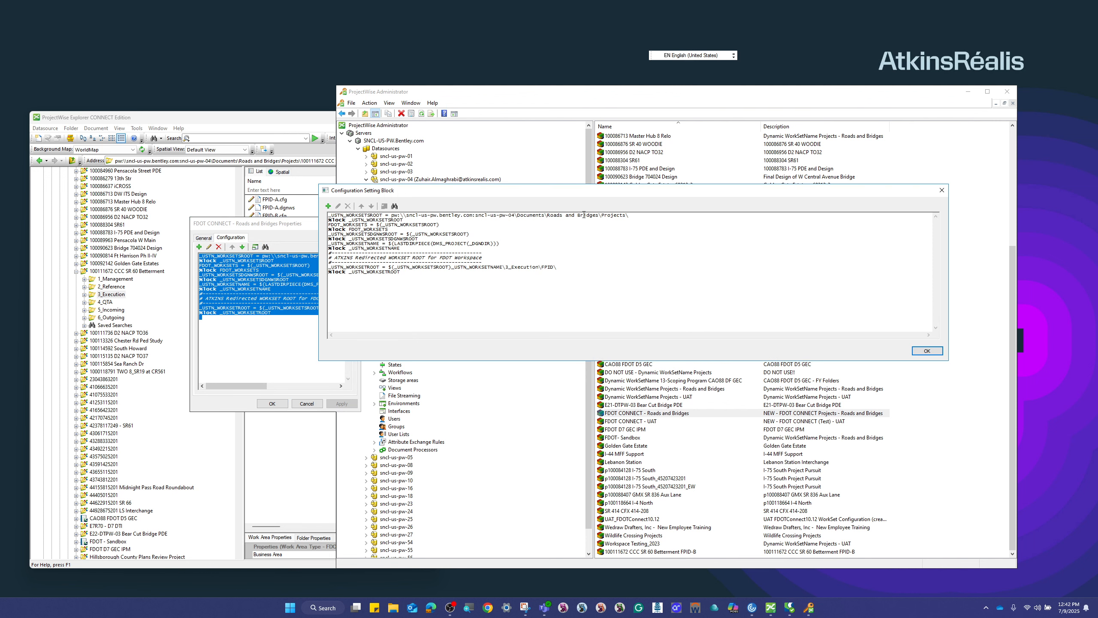
double_click(540, 266)
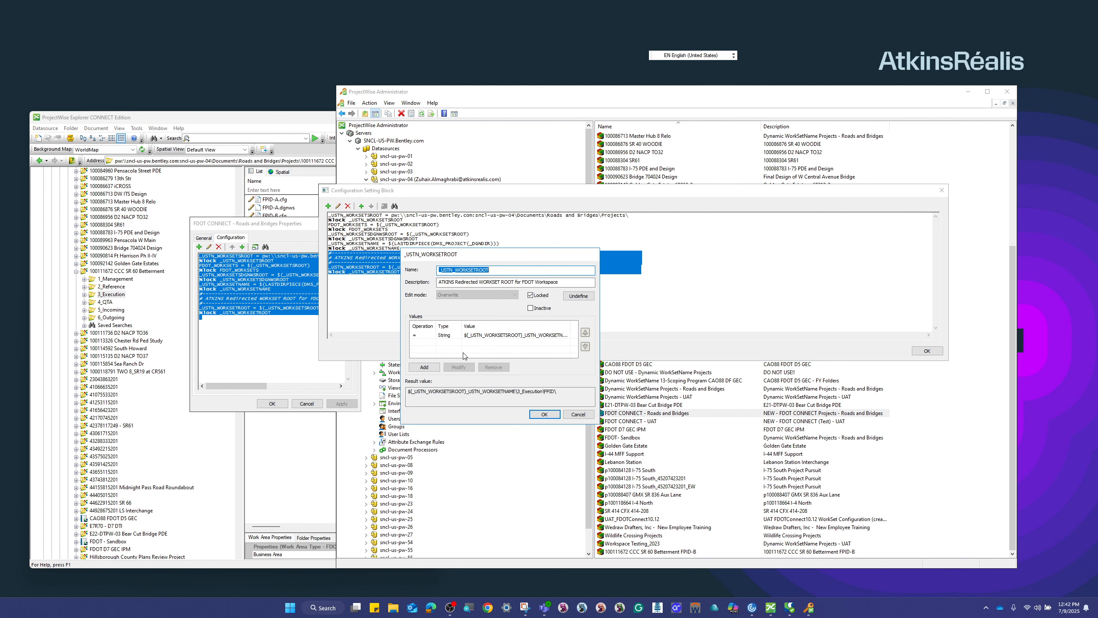
click(499, 336)
double_click(499, 336)
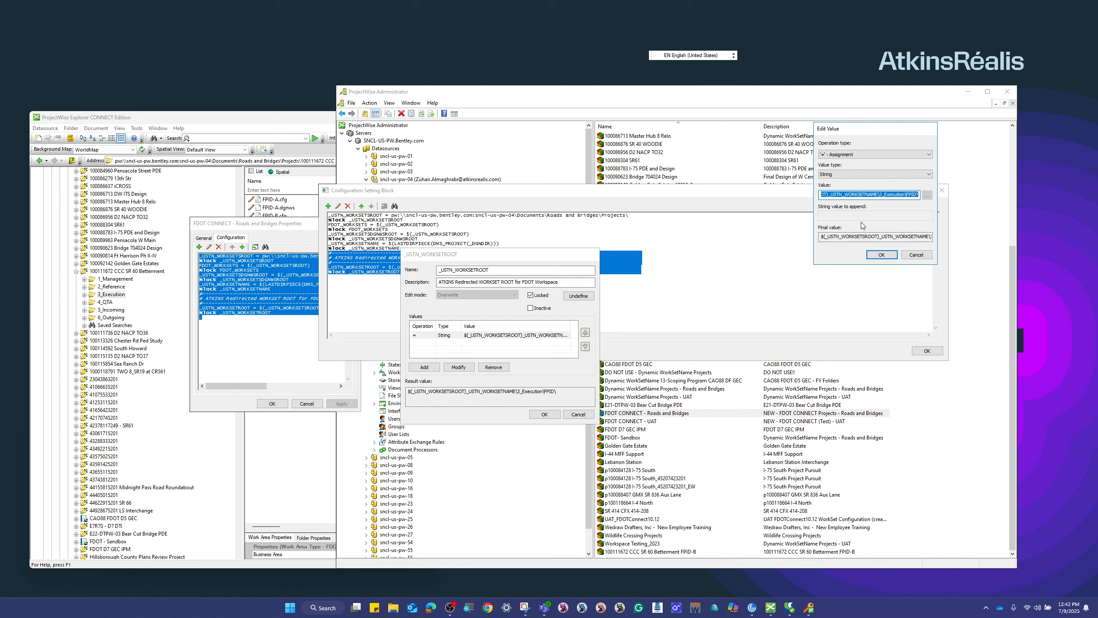
Step: Close the _USTN_WORKSETROOT variable, its expanded configuration block and the FDOT CONNECT - Roads and Bridges properties
click(916, 255)
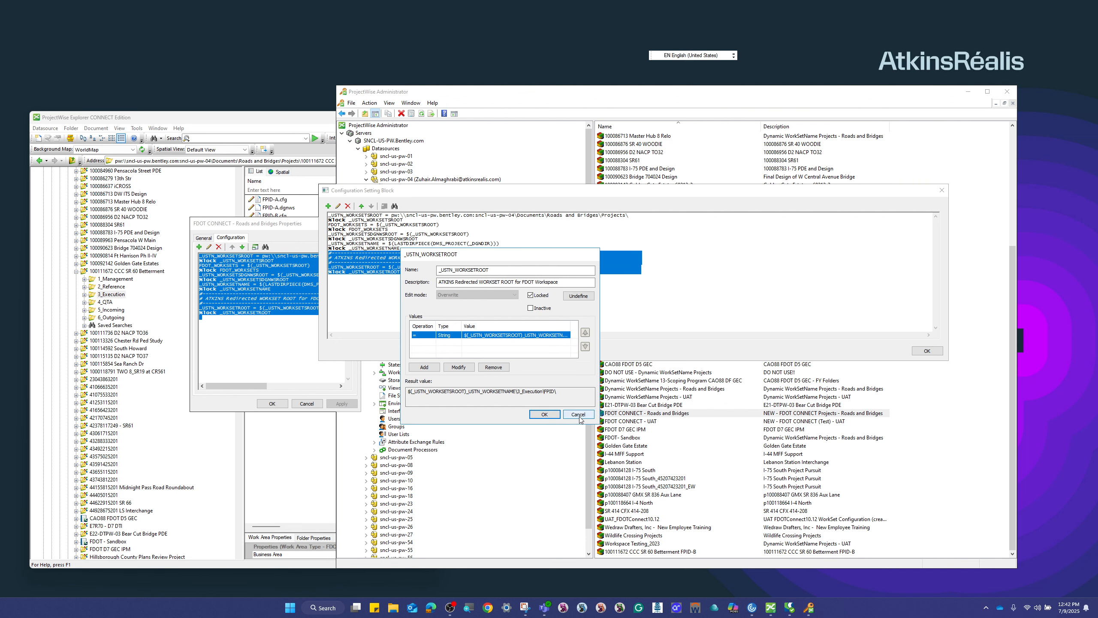
click(545, 414)
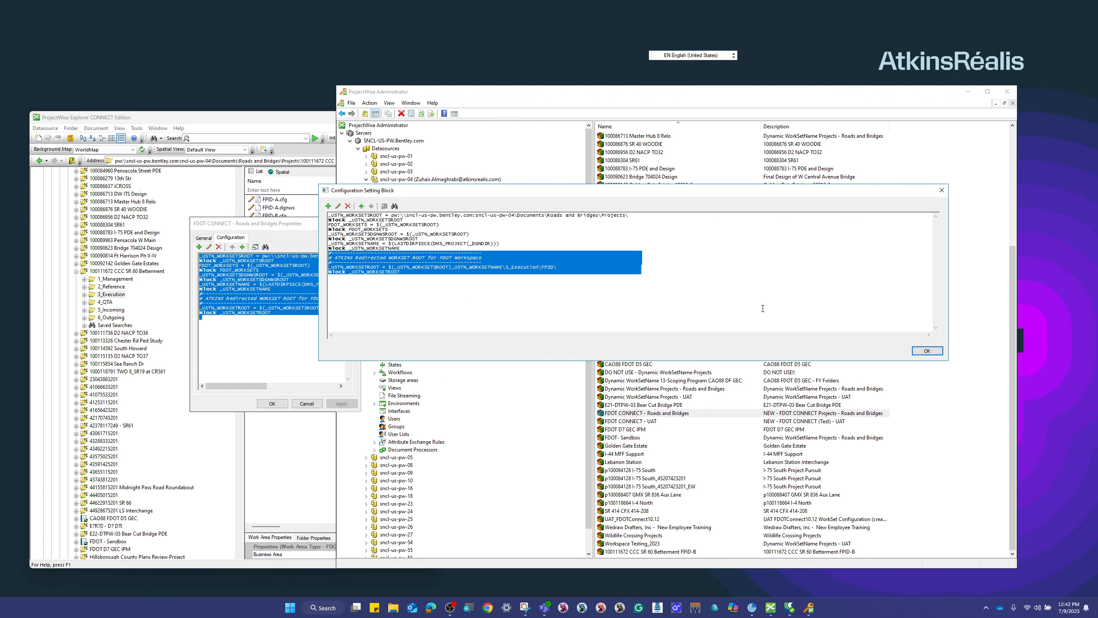
click(917, 352)
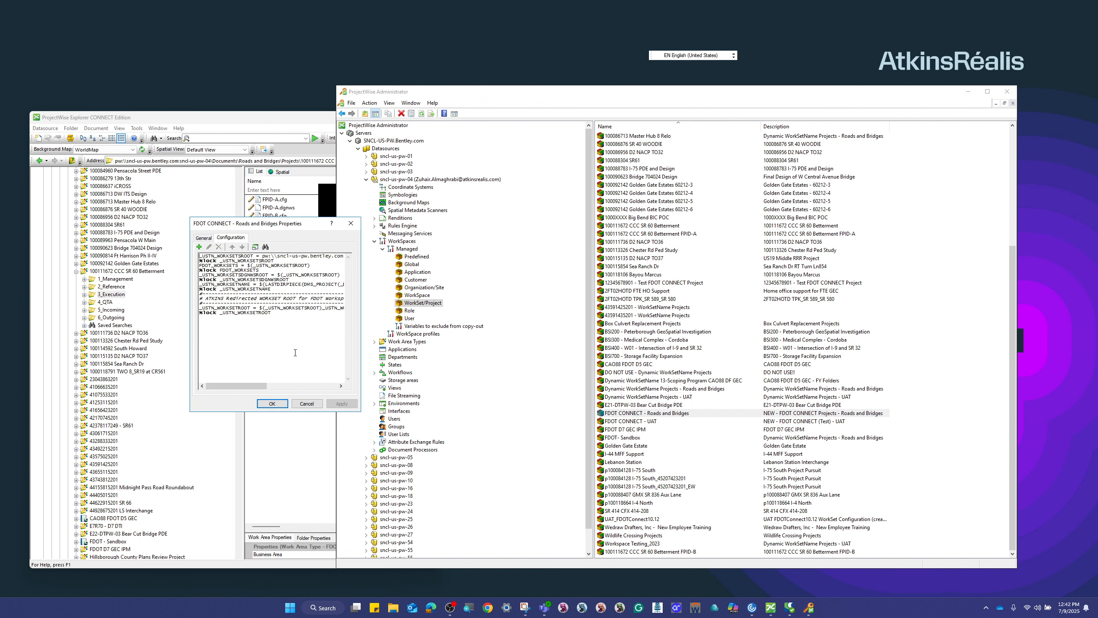
click(350, 224)
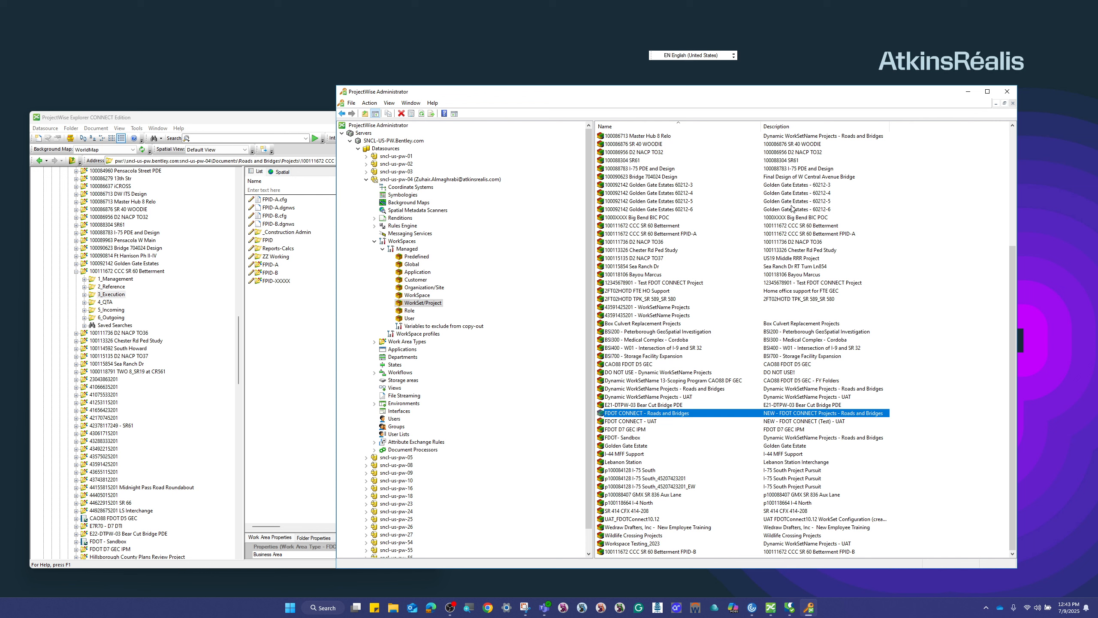
Step: Exit ProjectWise Administrator and position the ProjectWise Explorer window so the 3_Execution folder's document list is fully visible
click(680, 236)
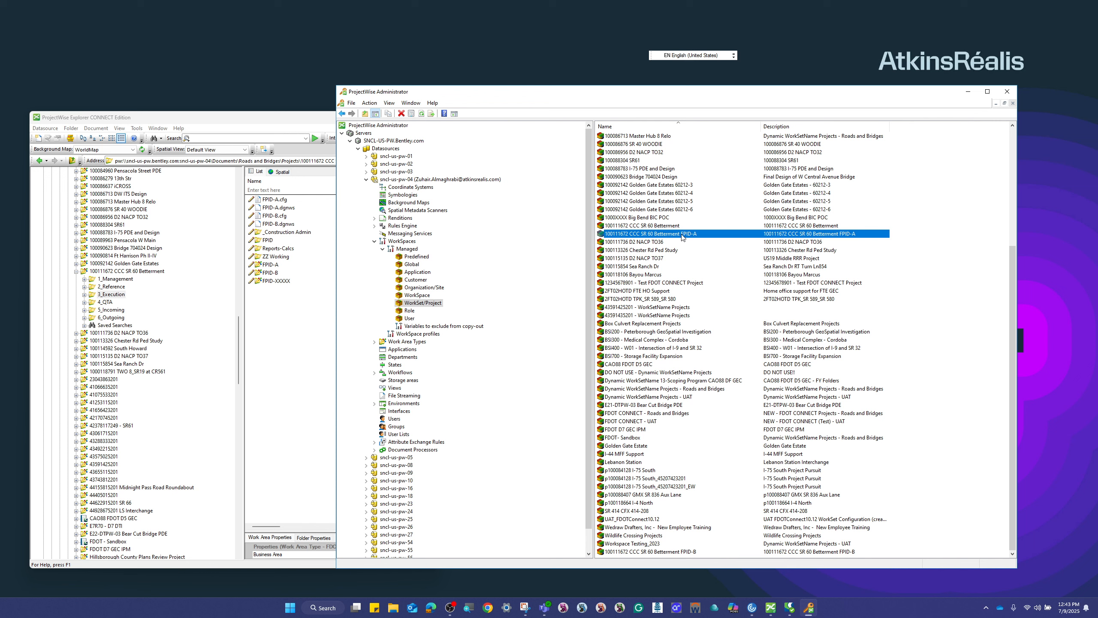
click(689, 552)
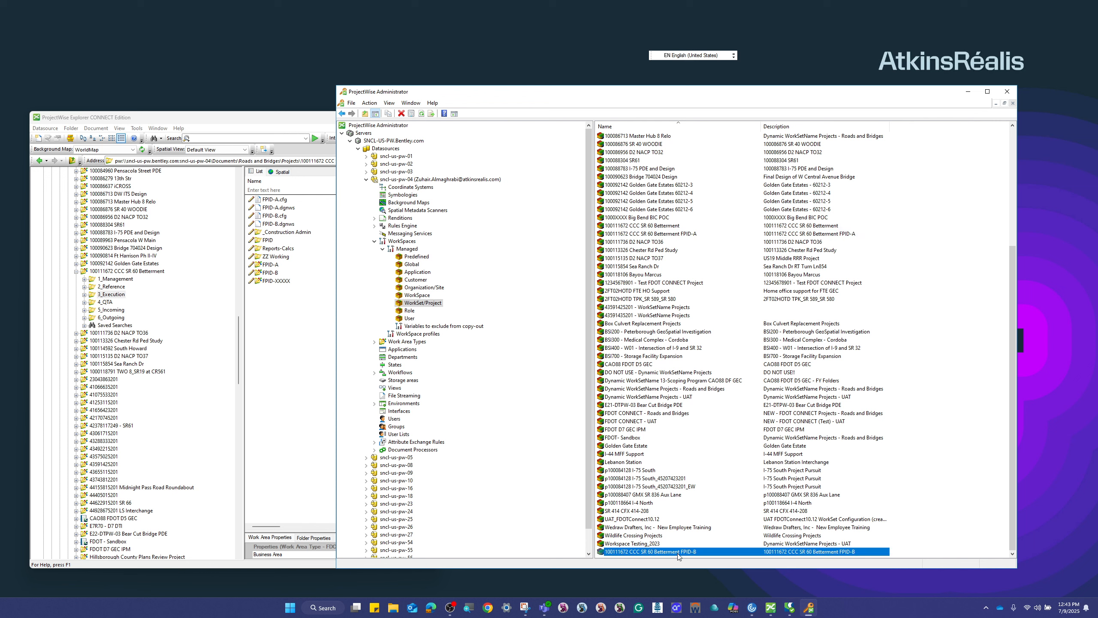
click(352, 104)
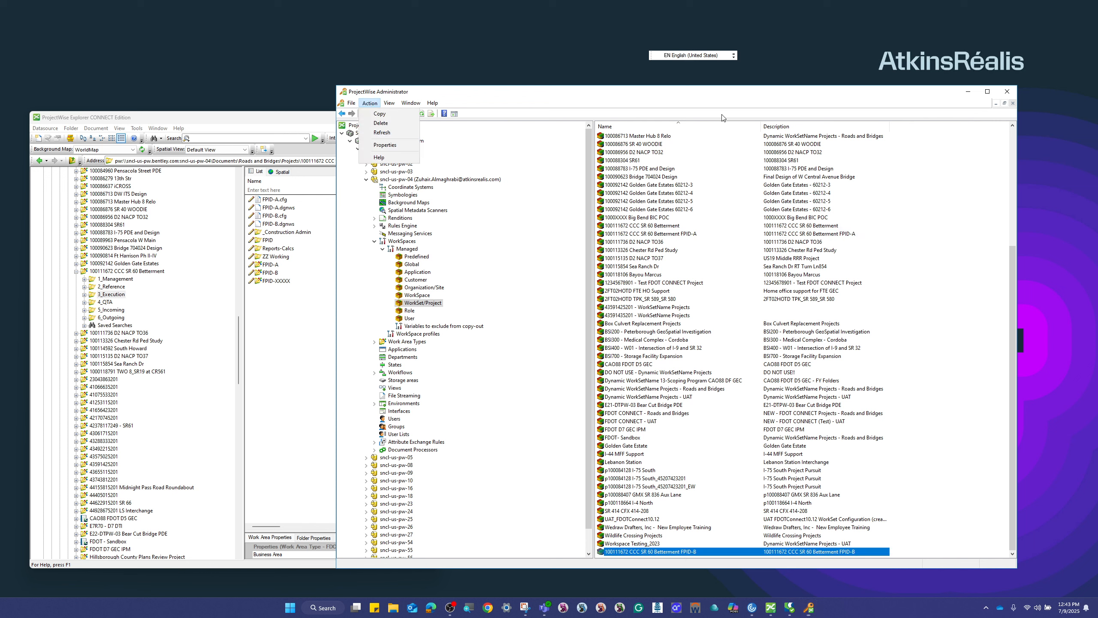
mouse_move(392, 104)
mouse_move(351, 104)
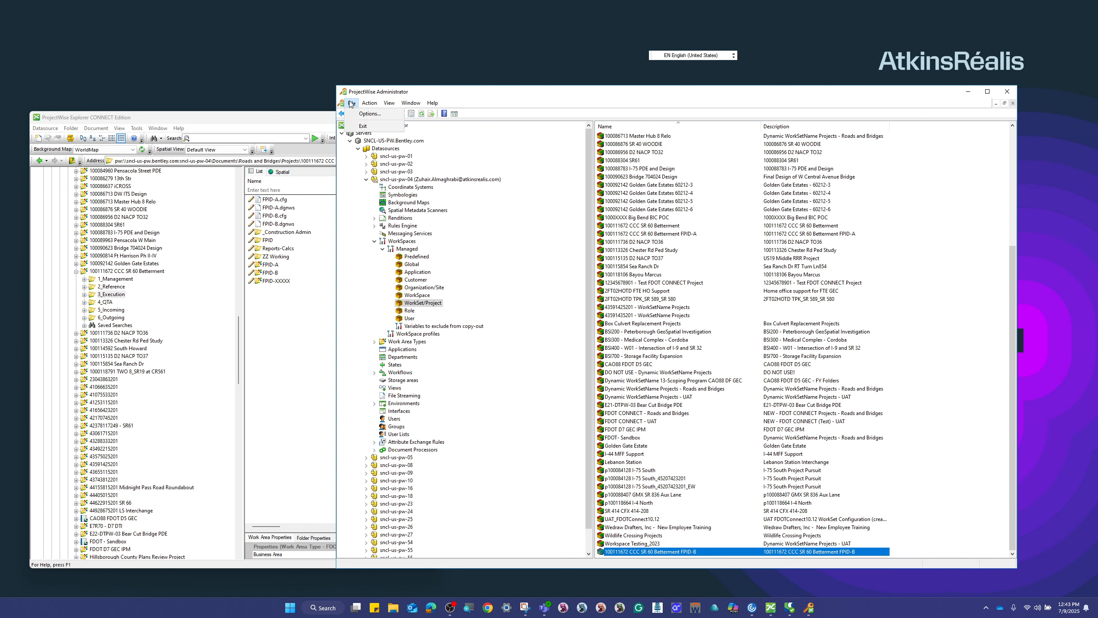
click(359, 127)
drag(436, 182, 1012, 193)
drag(557, 118, 605, 120)
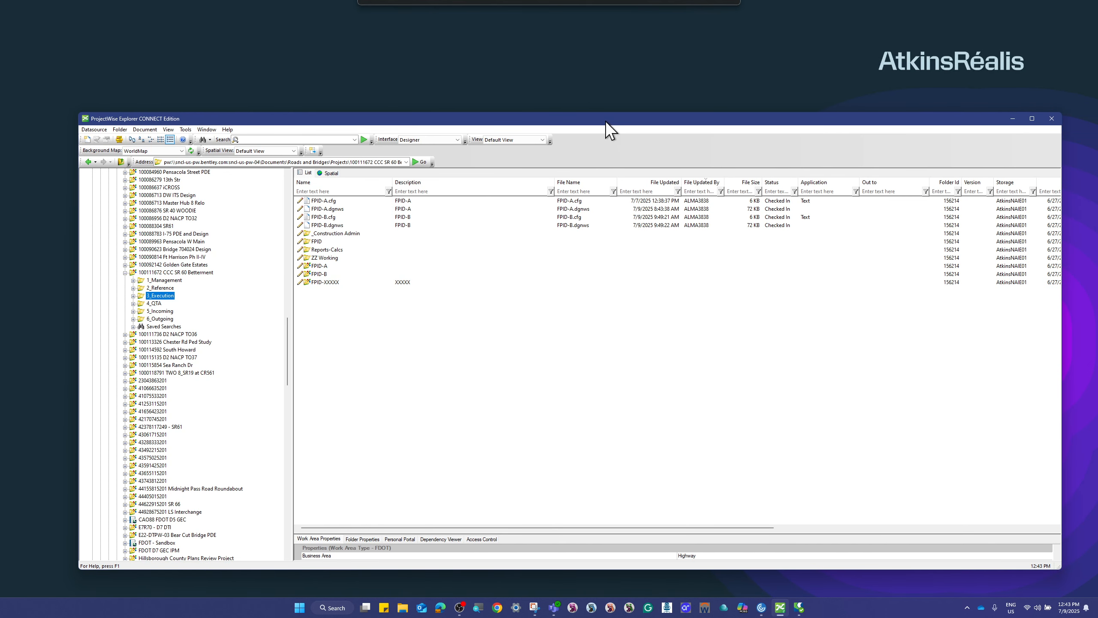
Step: Examine the WorkSpace type choices and level associations in the document properties of FPID-A.cfg
click(330, 266)
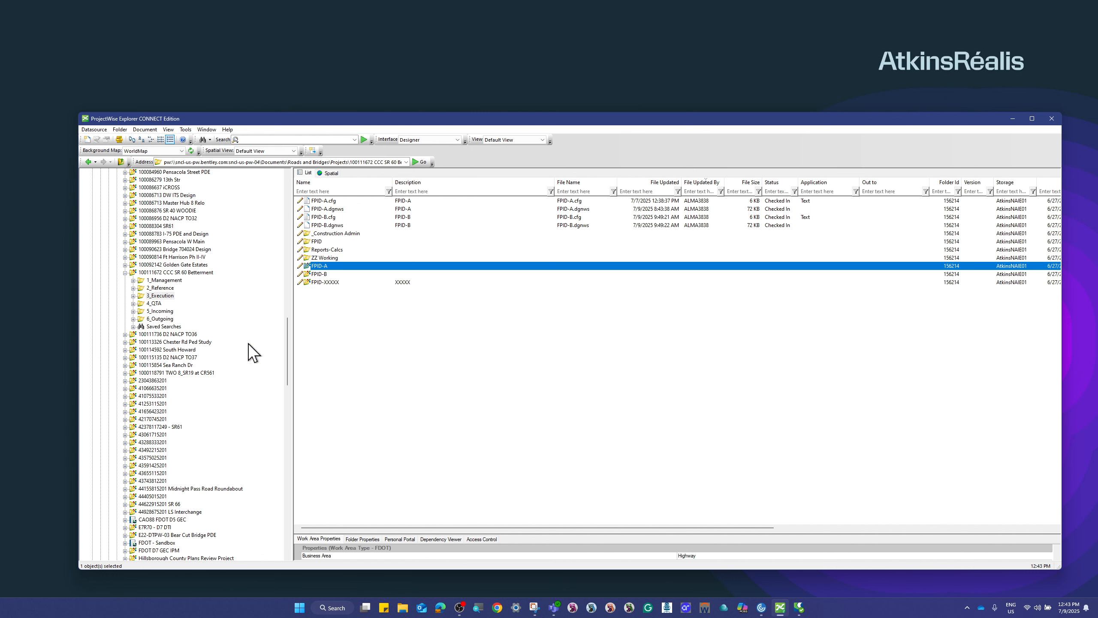
click(348, 320)
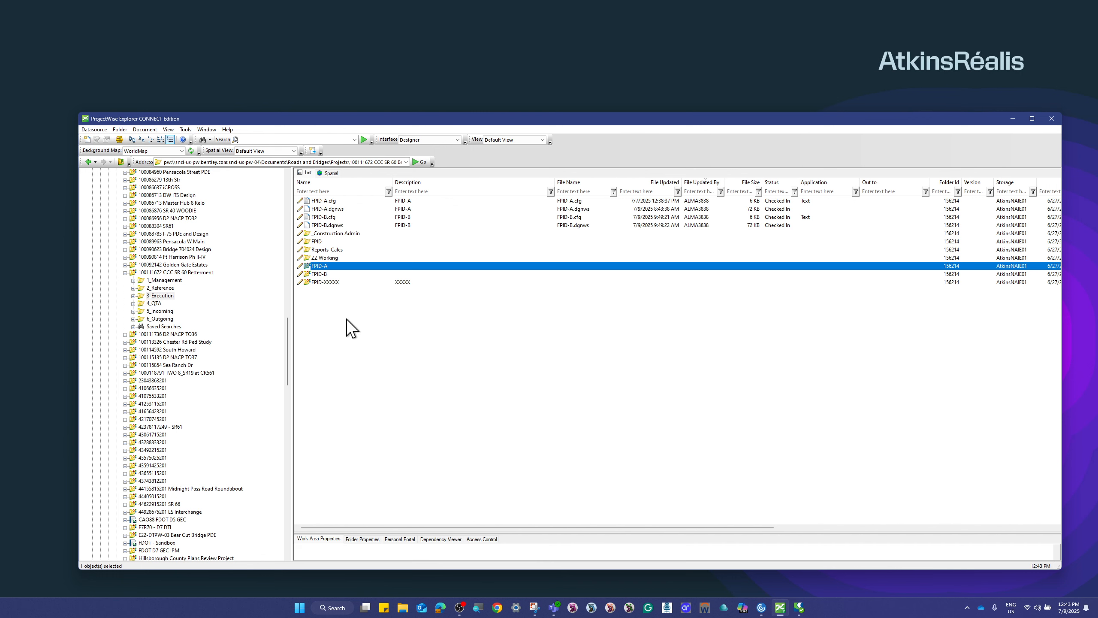
click(339, 201)
right_click(339, 201)
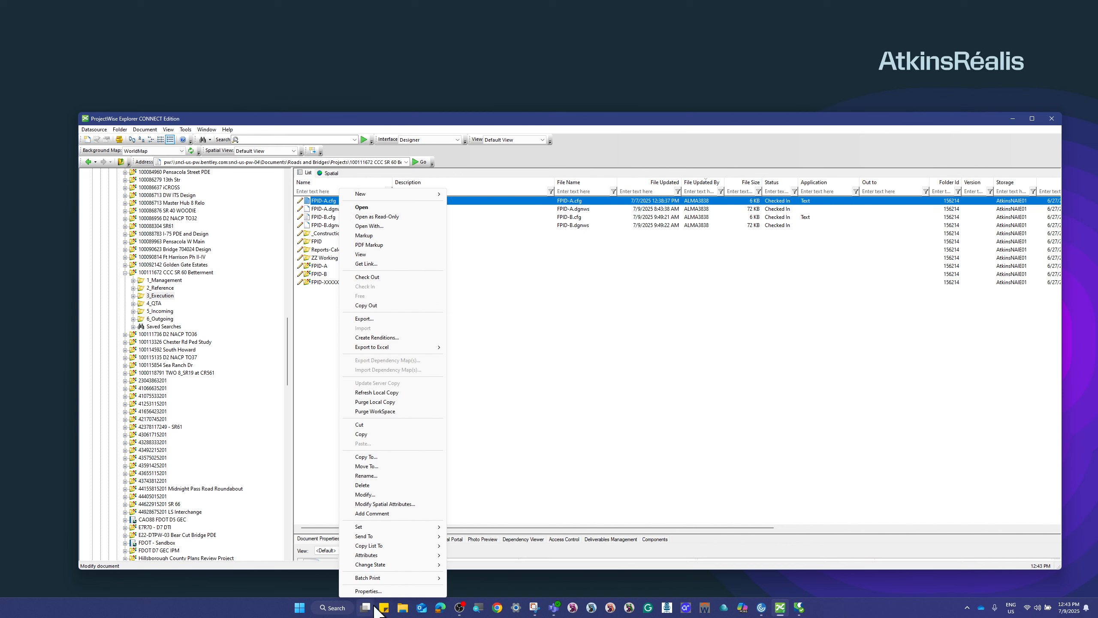
click(379, 591)
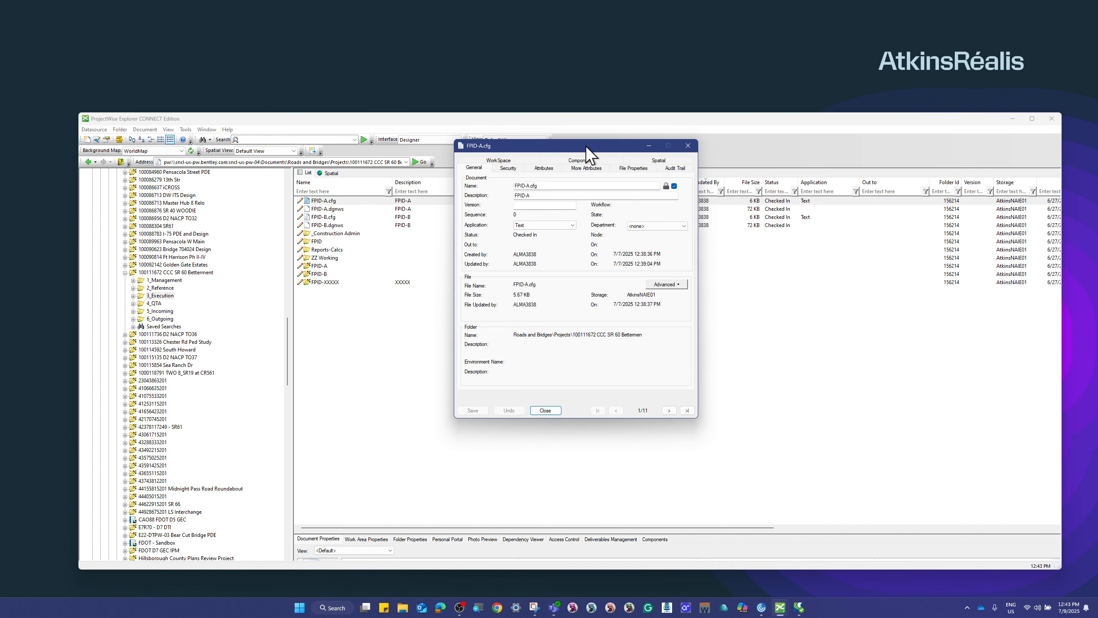
drag(586, 145, 829, 241)
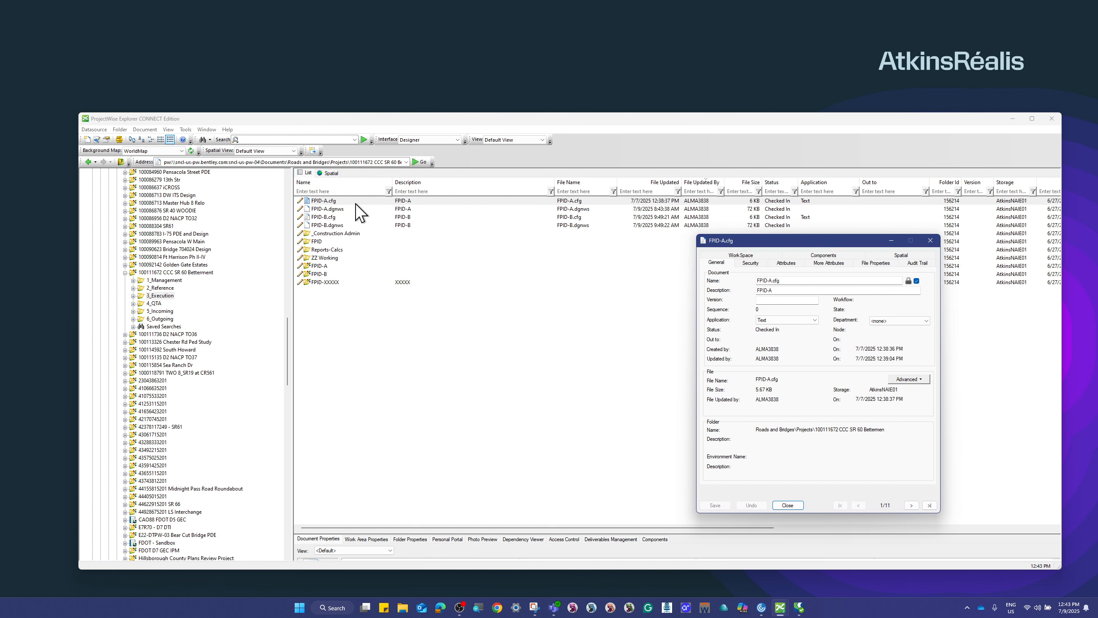
click(745, 256)
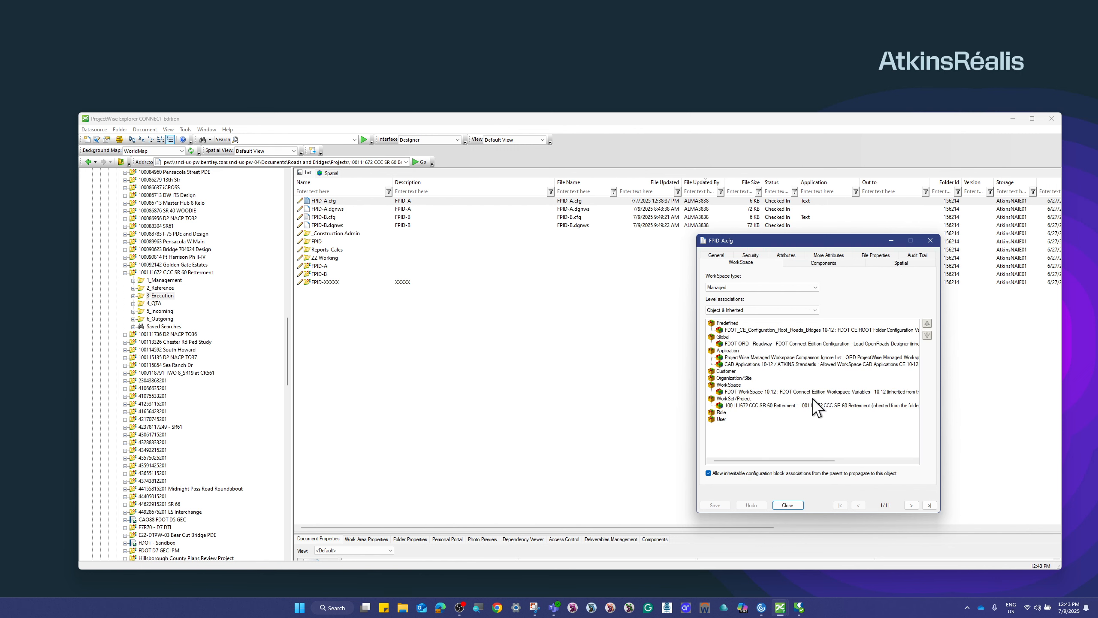
click(798, 288)
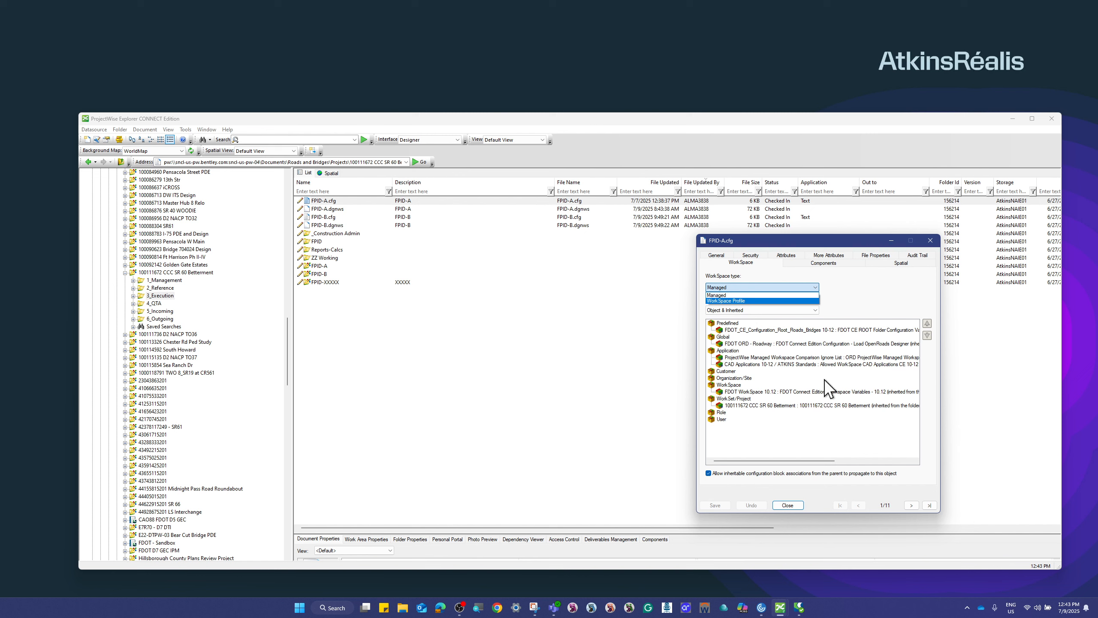
click(841, 288)
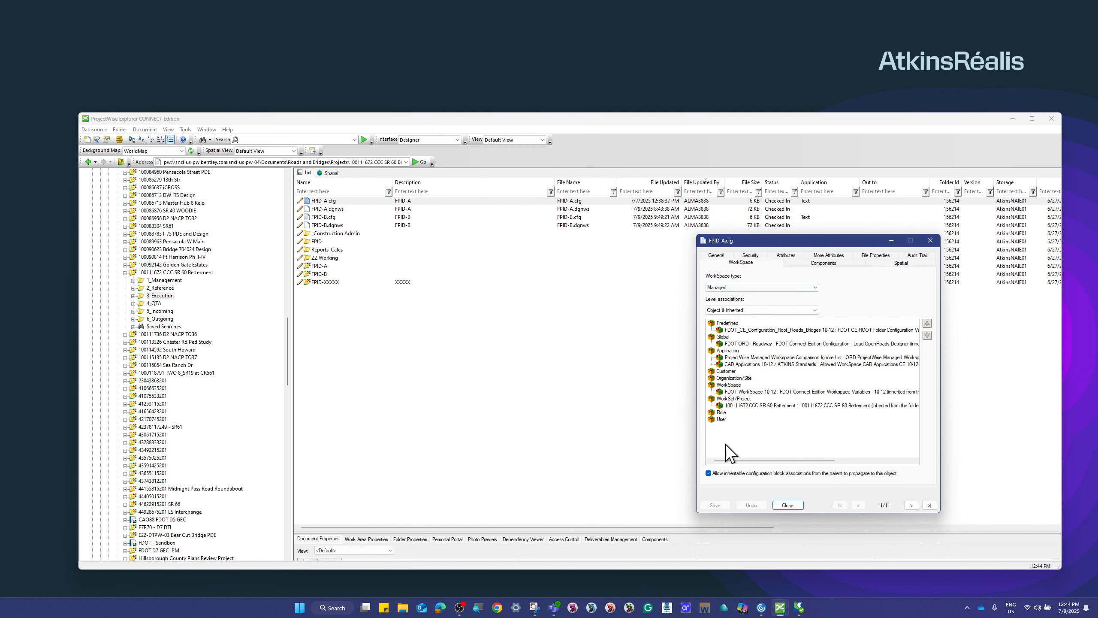
Step: Capture a screenshot of the FPID-A.cfg WorkSpace settings with Snipping Tool, reposition its window and close the FPID-A.cfg properties
click(534, 608)
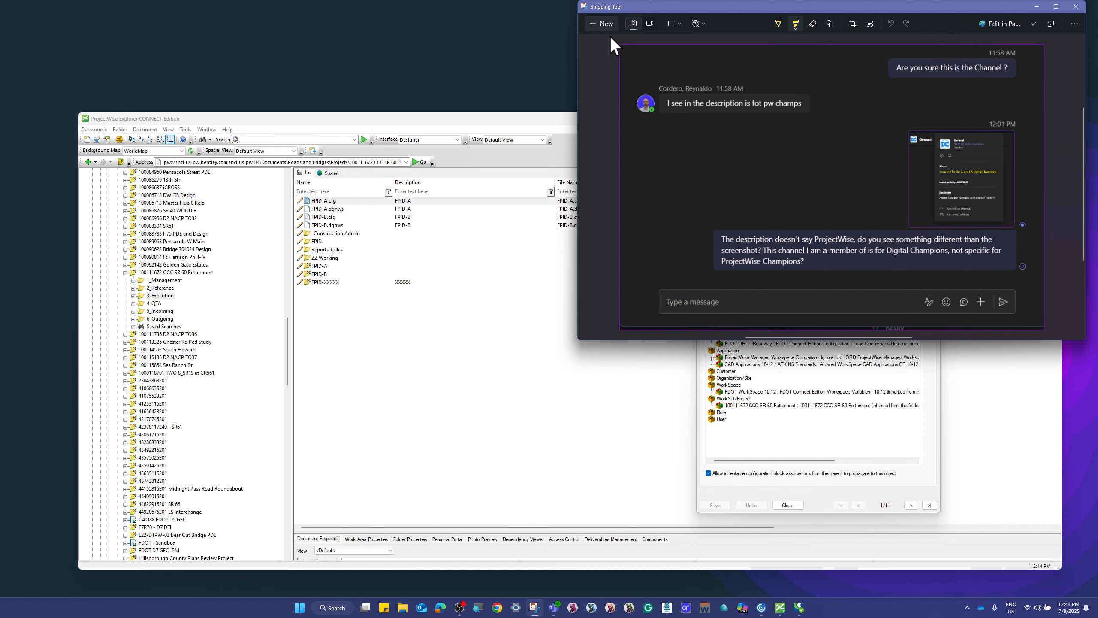
click(608, 30)
drag(684, 211, 1000, 532)
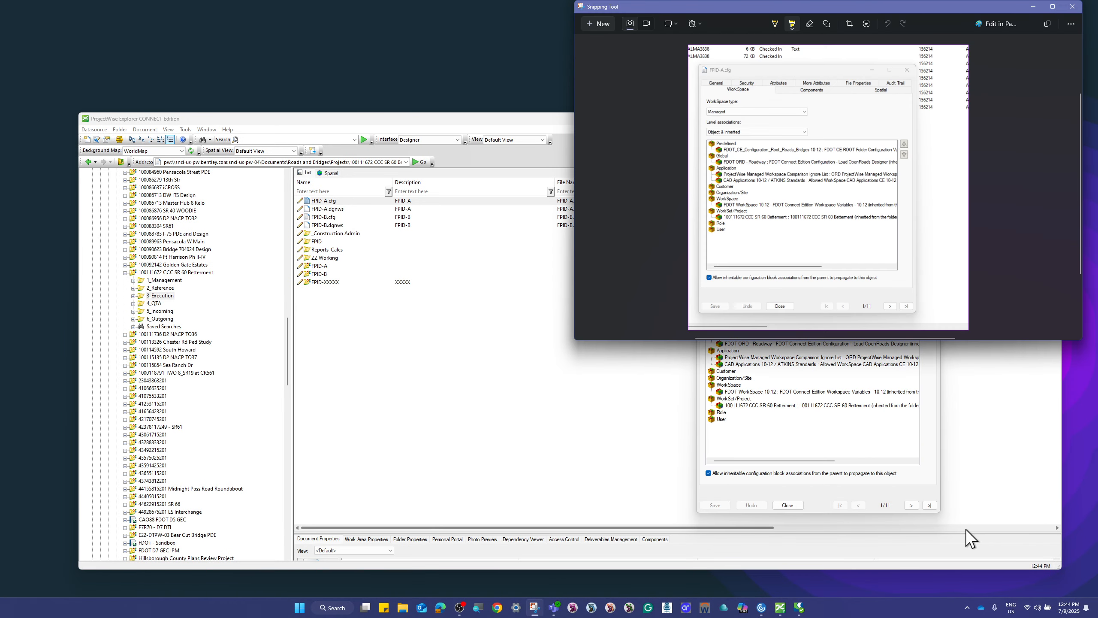
drag(835, 5, 868, 205)
click(931, 241)
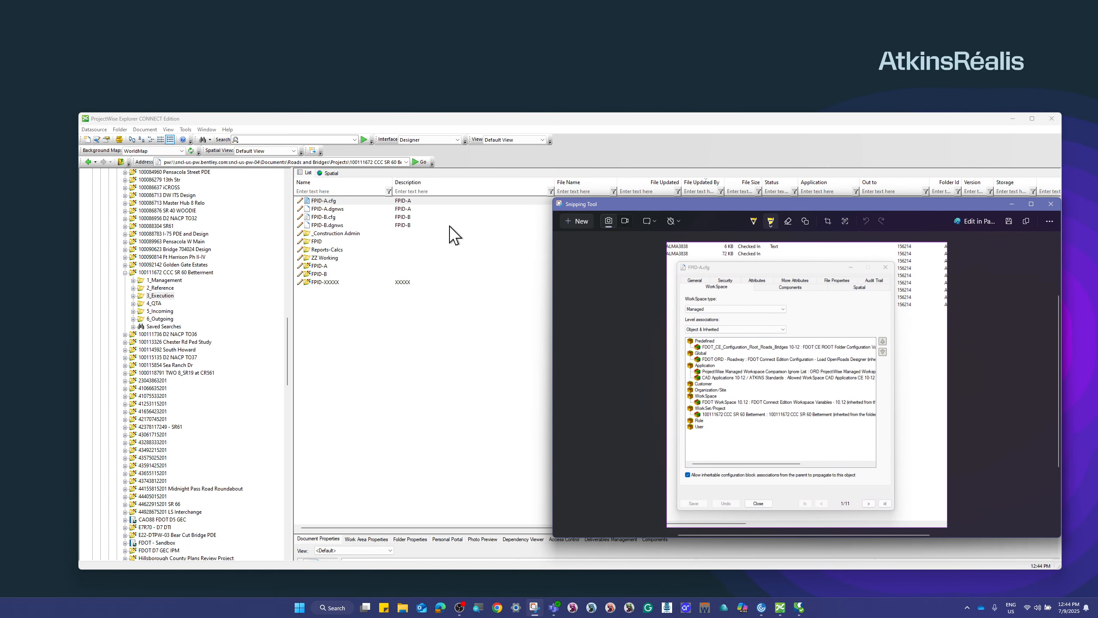
Step: Show the WorkSpace settings of FPID-B.cfg beside the captured FPID-A.cfg screenshot for comparison
click(346, 217)
right_click(350, 218)
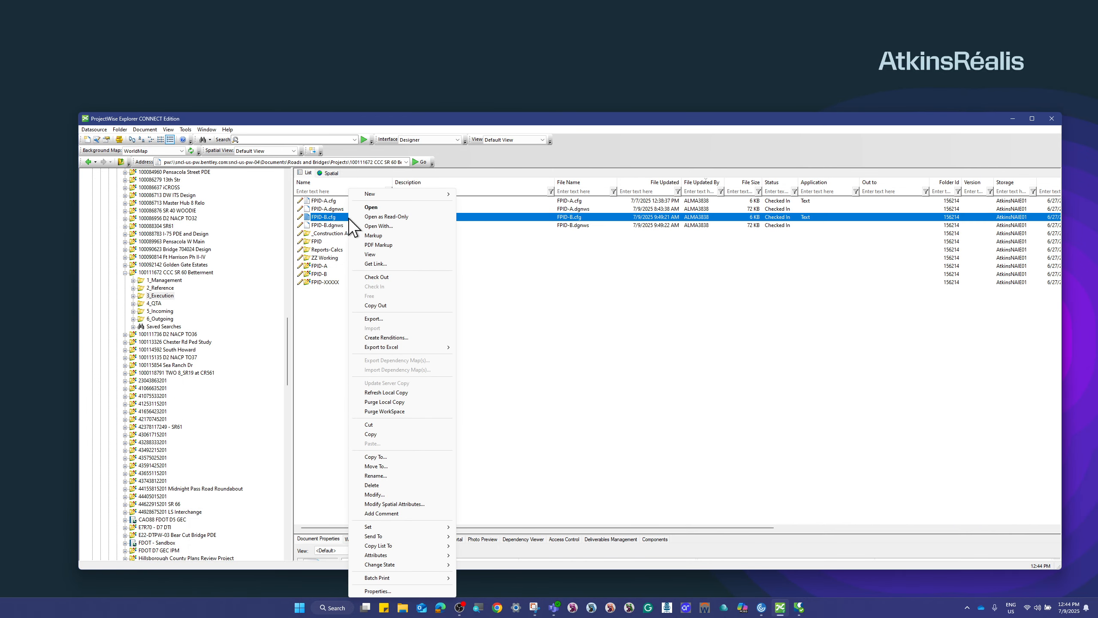
click(389, 589)
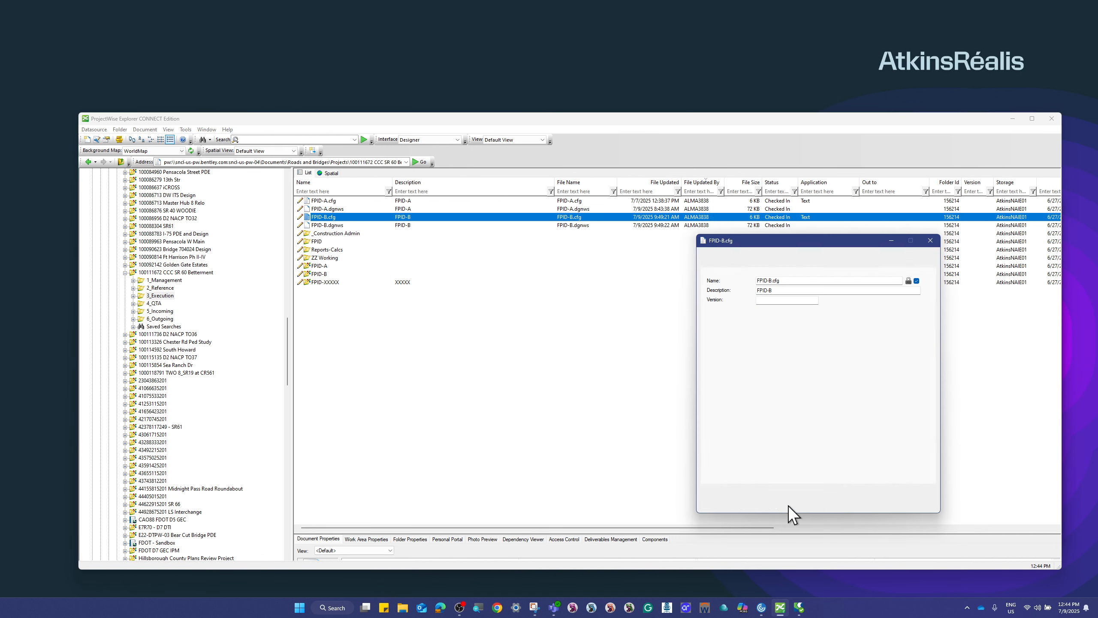
drag(792, 241, 393, 262)
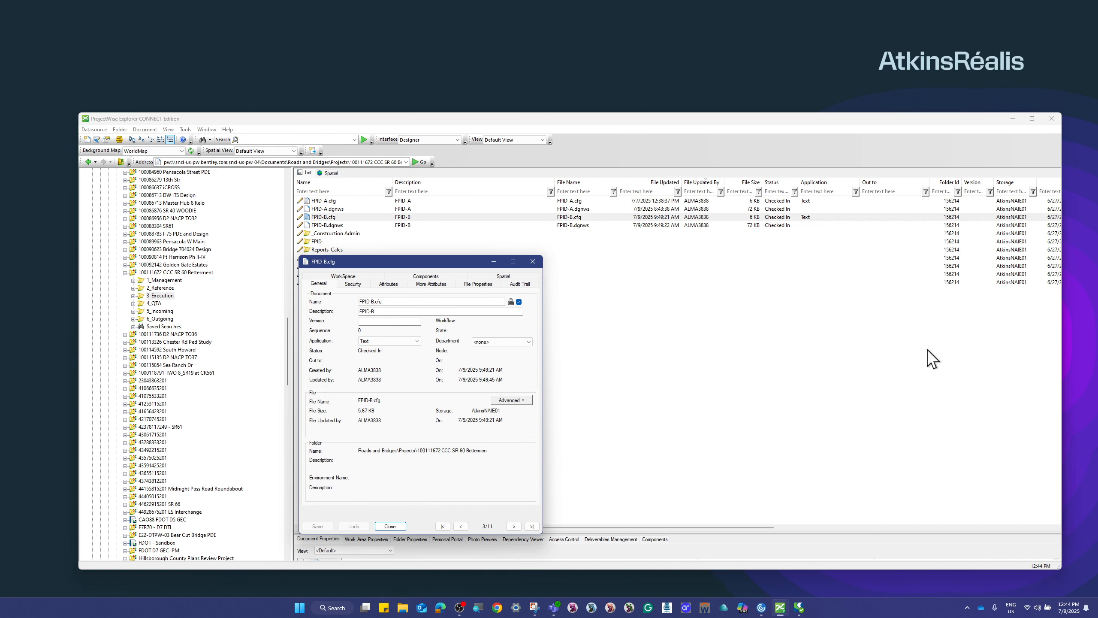
click(535, 607)
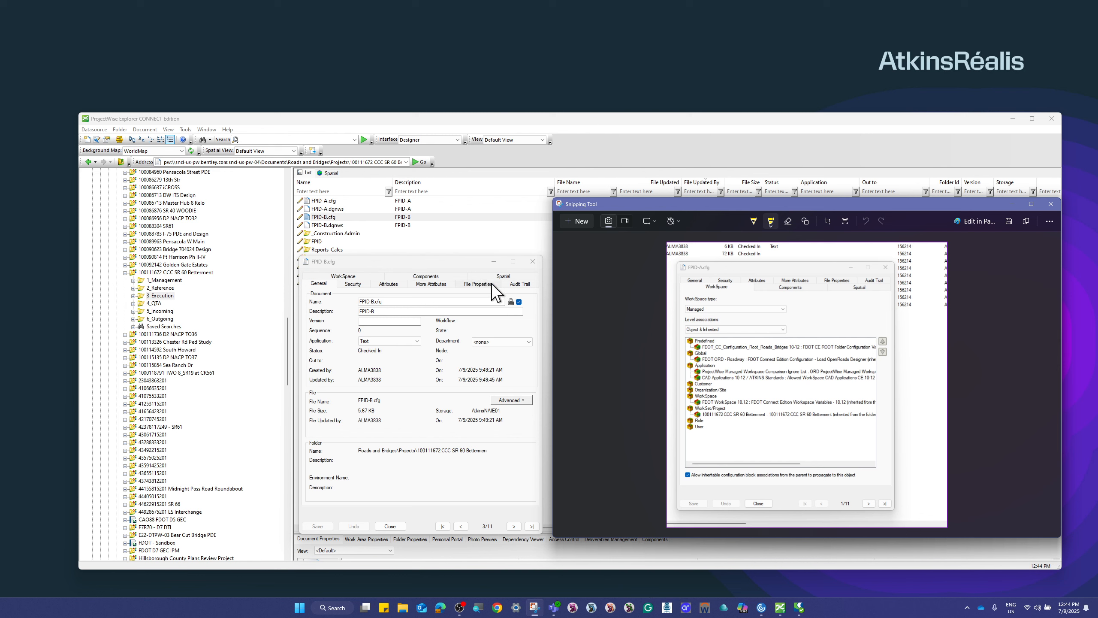
click(353, 277)
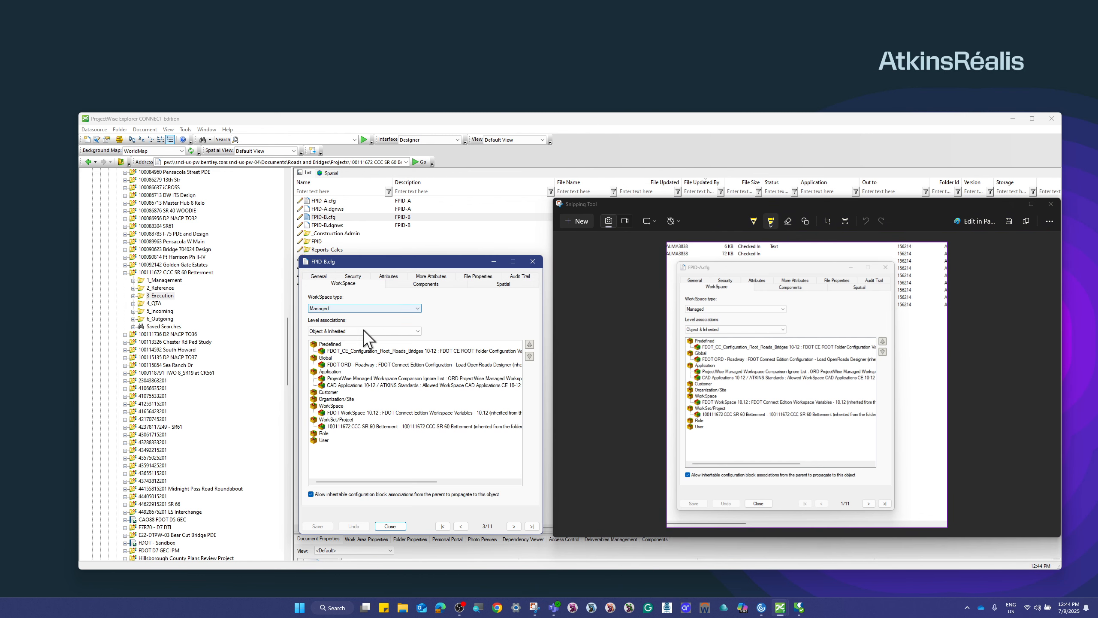
Step: Review the WorkSpace type, level associations setting and inherited CAD Applications 10-12 block of FPID-B.cfg against the screenshot
click(407, 309)
click(347, 312)
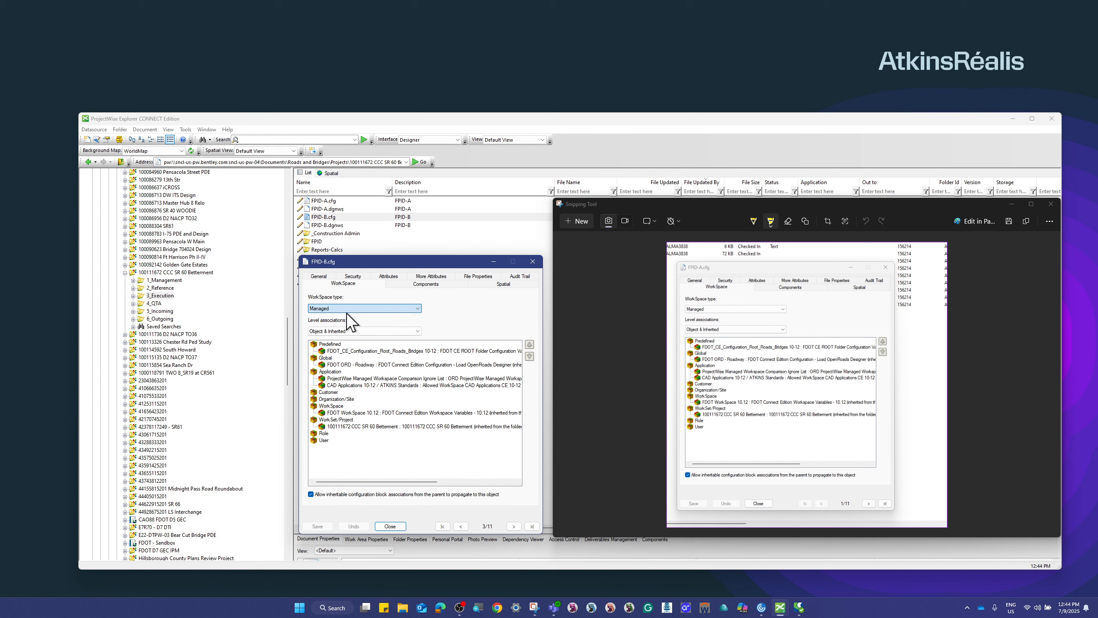
click(398, 331)
click(472, 333)
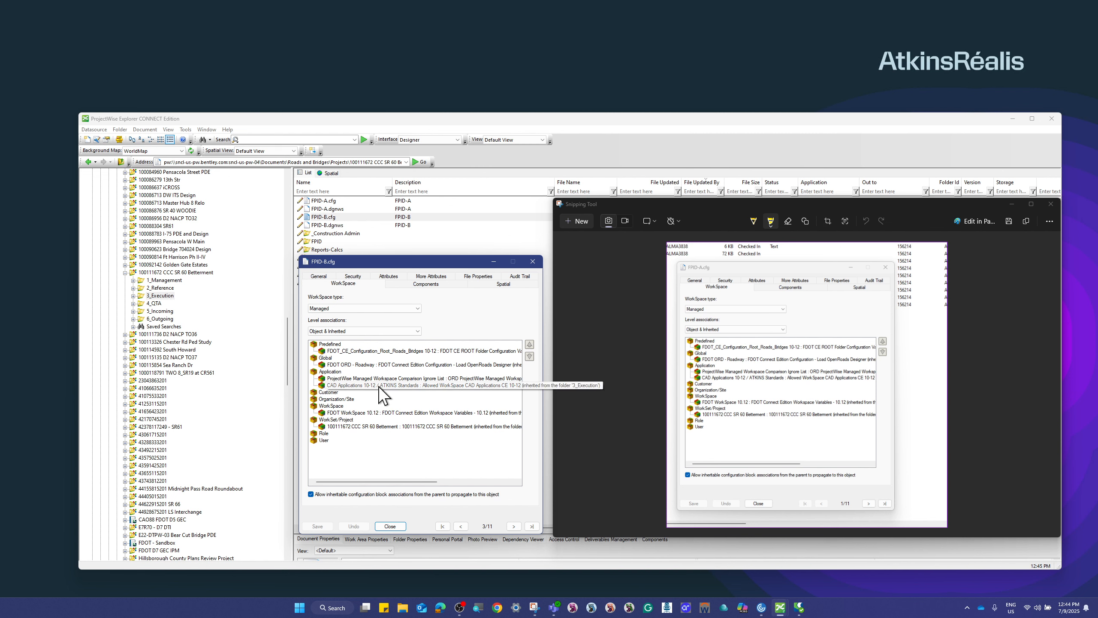
click(368, 386)
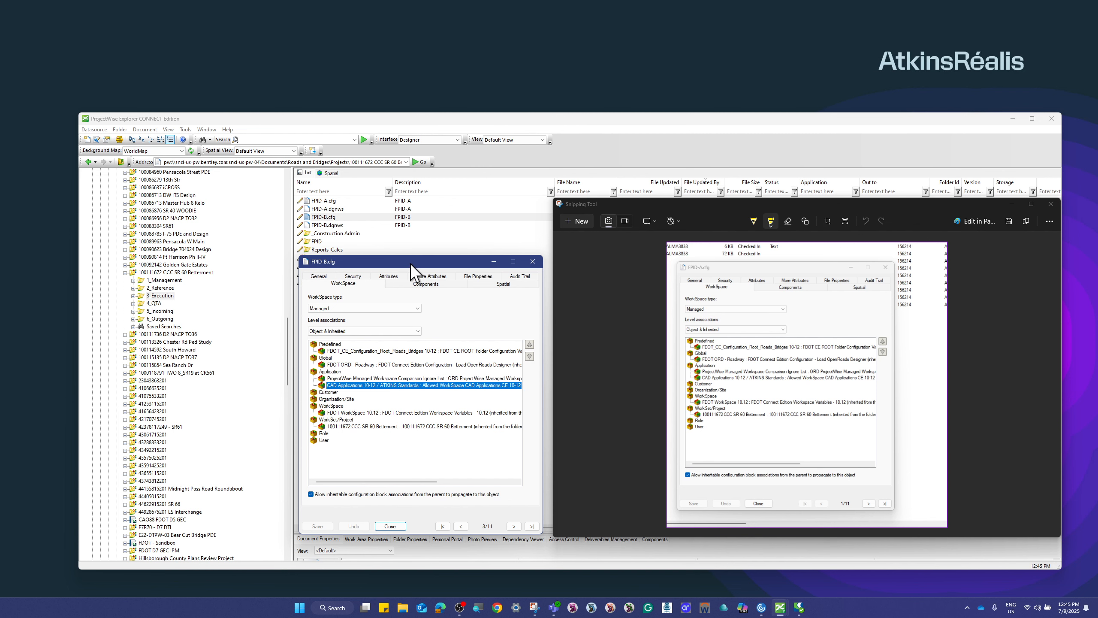
drag(409, 263, 386, 247)
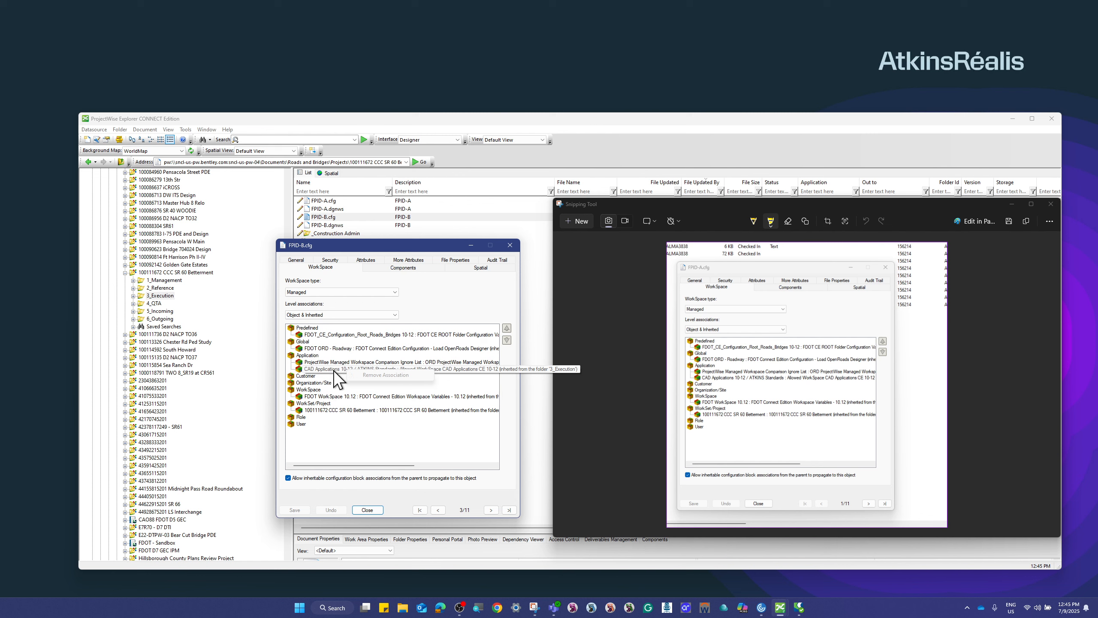
Step: Examine the configuration blocks available to associate at the Application level of FPID-B.cfg, then close its properties without adding any
click(320, 362)
click(317, 369)
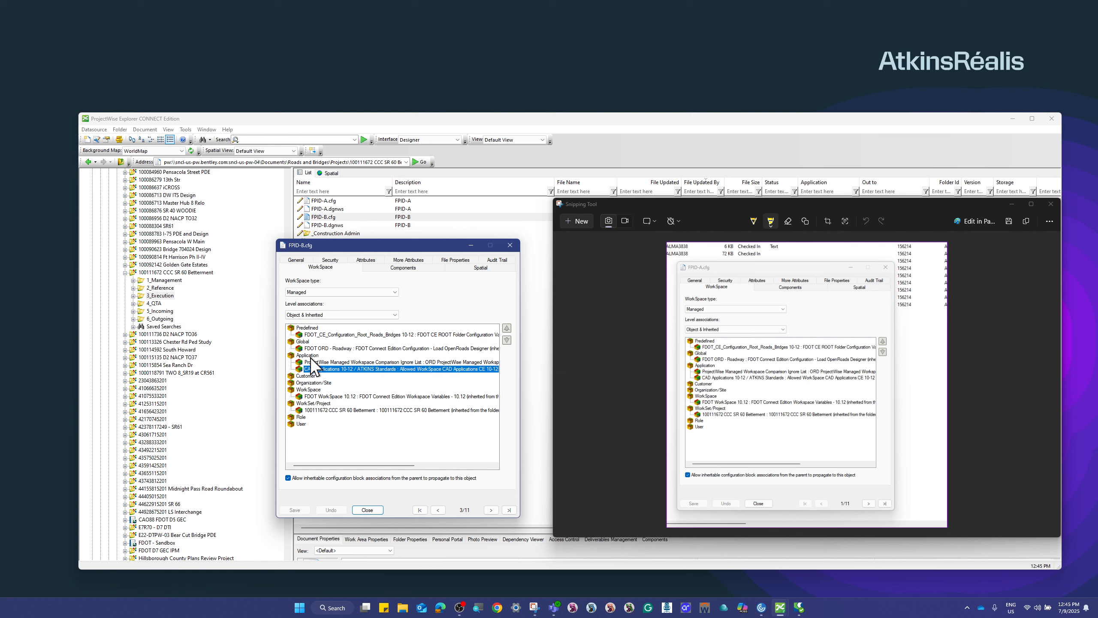
click(311, 356)
right_click(304, 356)
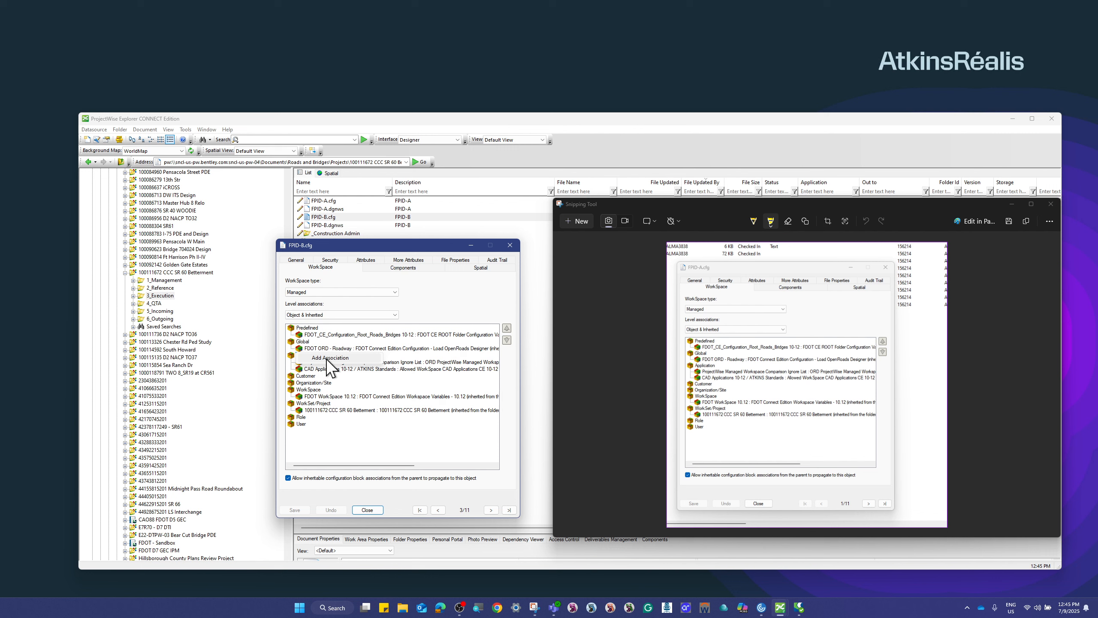
click(328, 358)
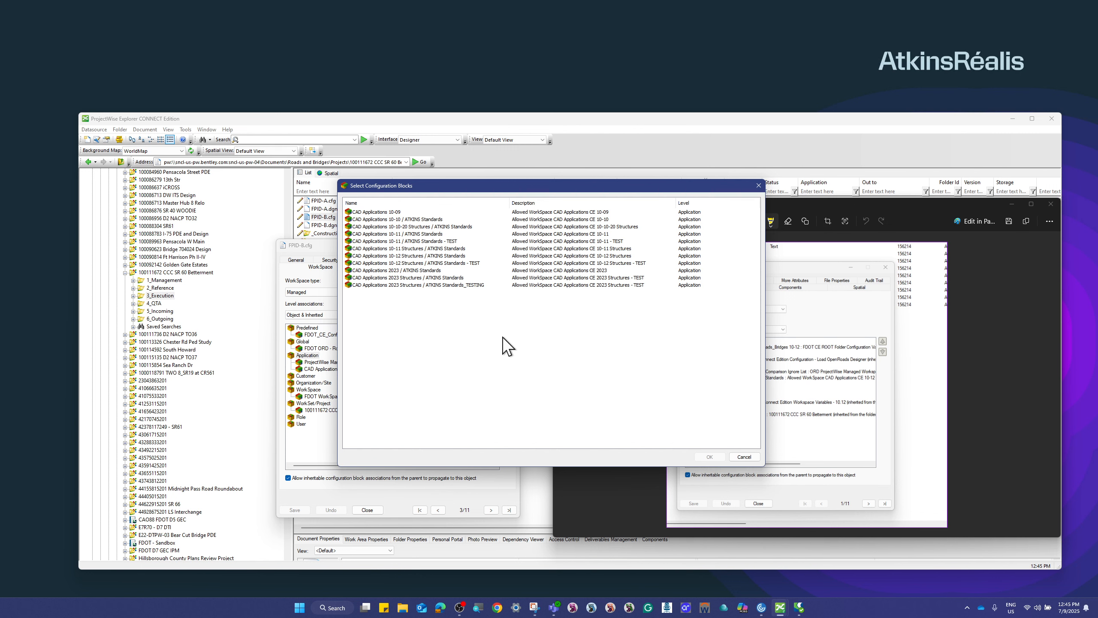
click(758, 186)
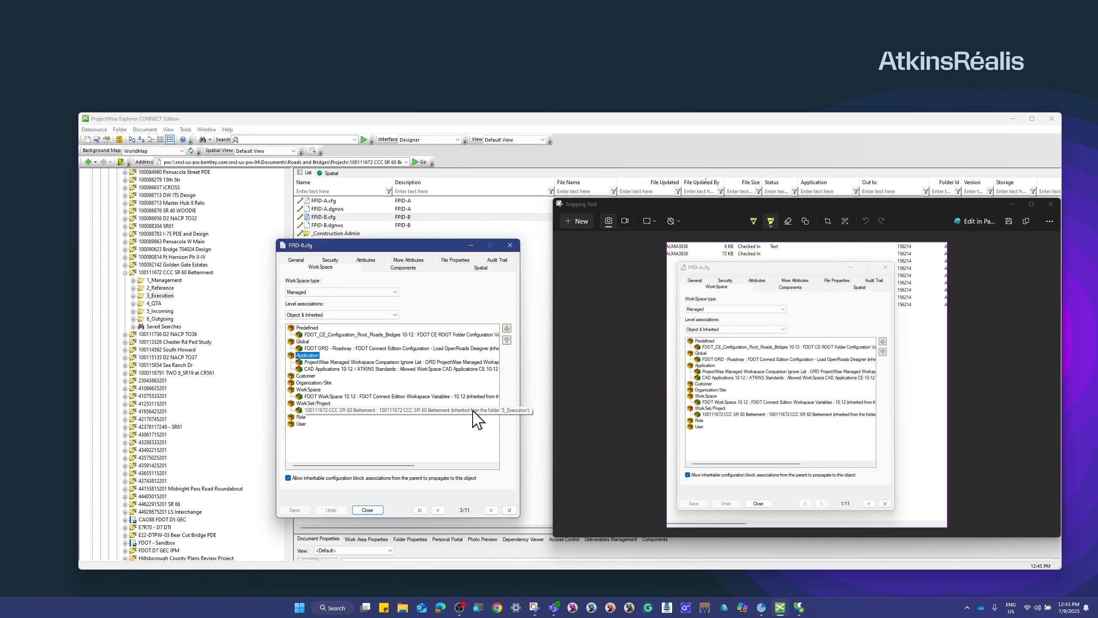
click(367, 510)
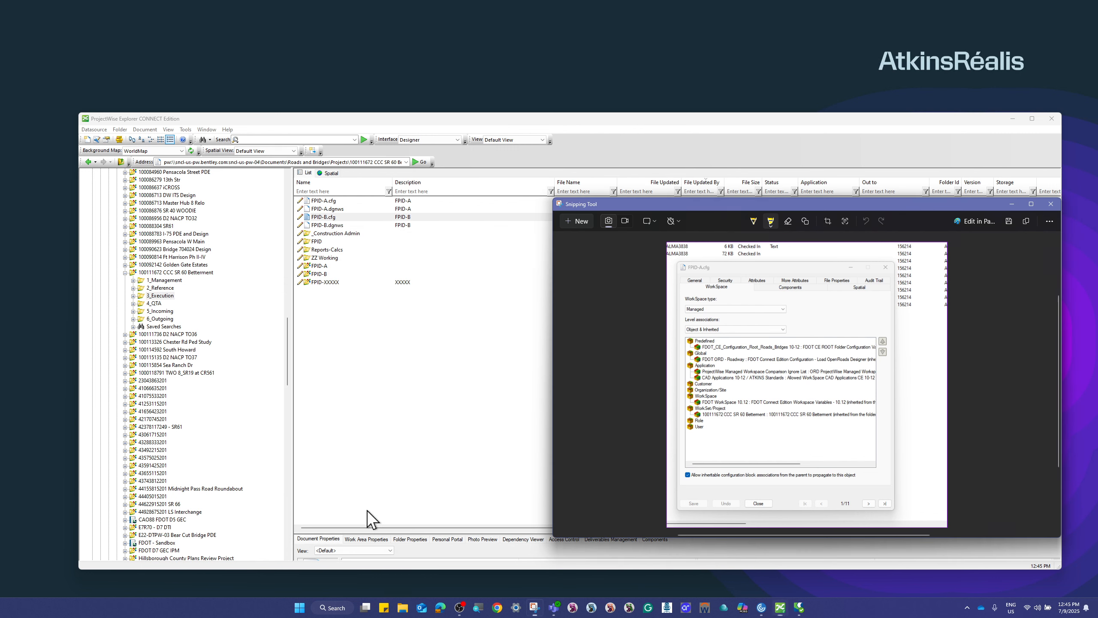
click(362, 226)
right_click(343, 224)
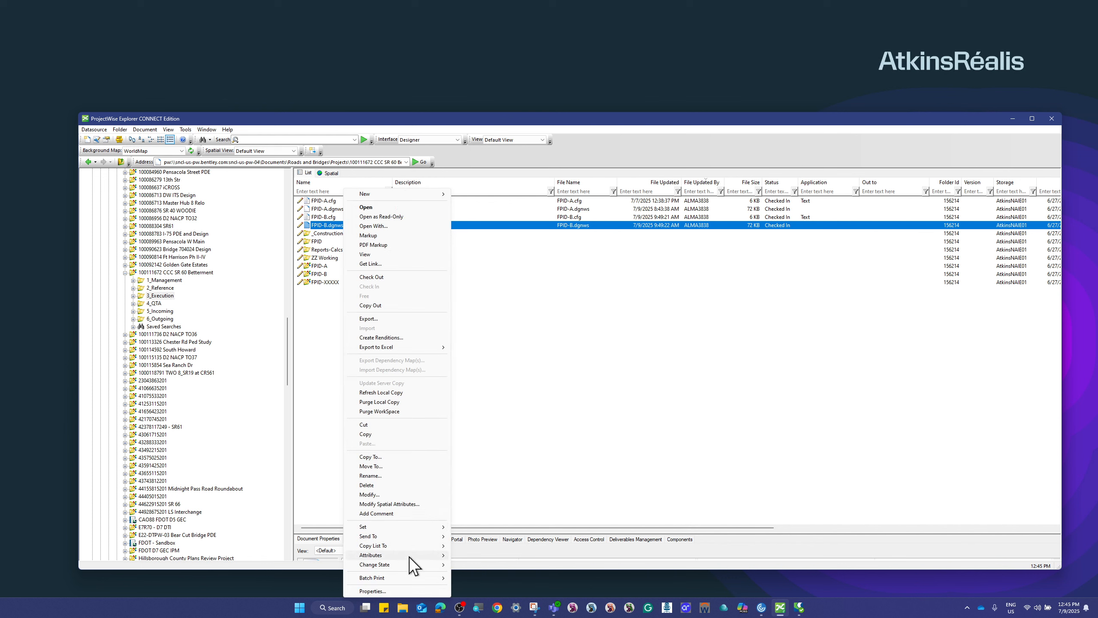
click(387, 590)
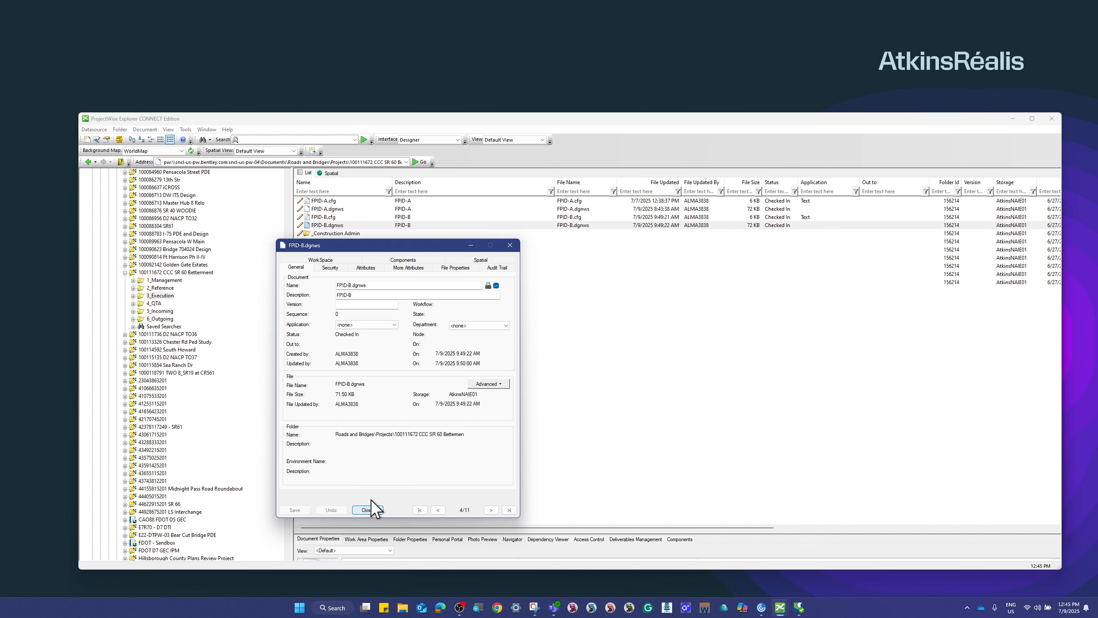
click(510, 245)
Step: Show the WorkSpace settings of the FPID-A.dgnws document
click(340, 209)
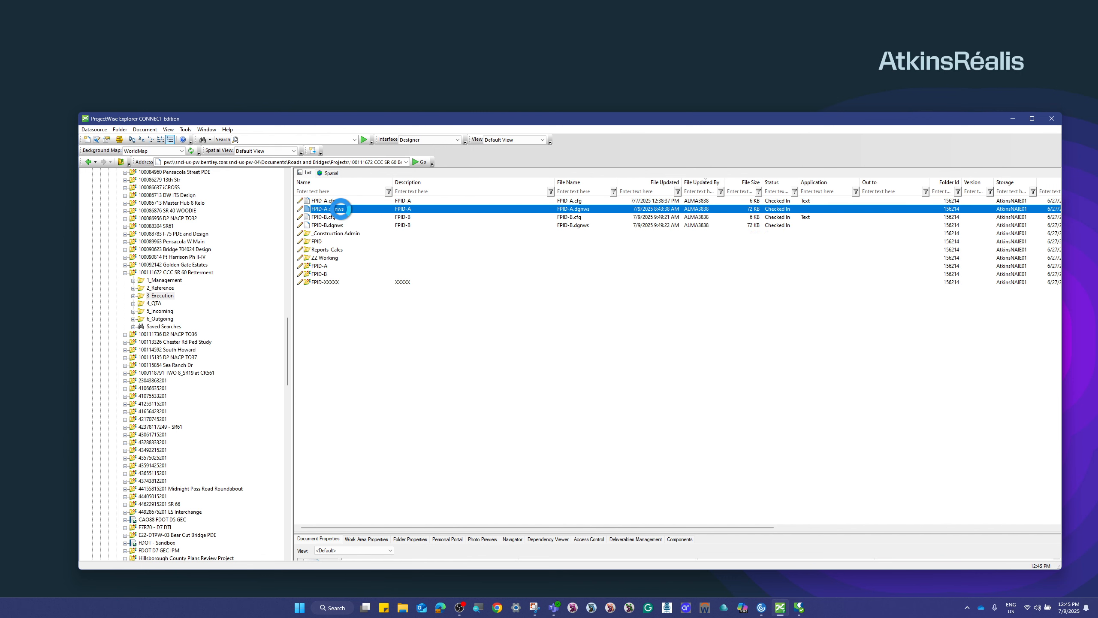
right_click(340, 209)
click(380, 591)
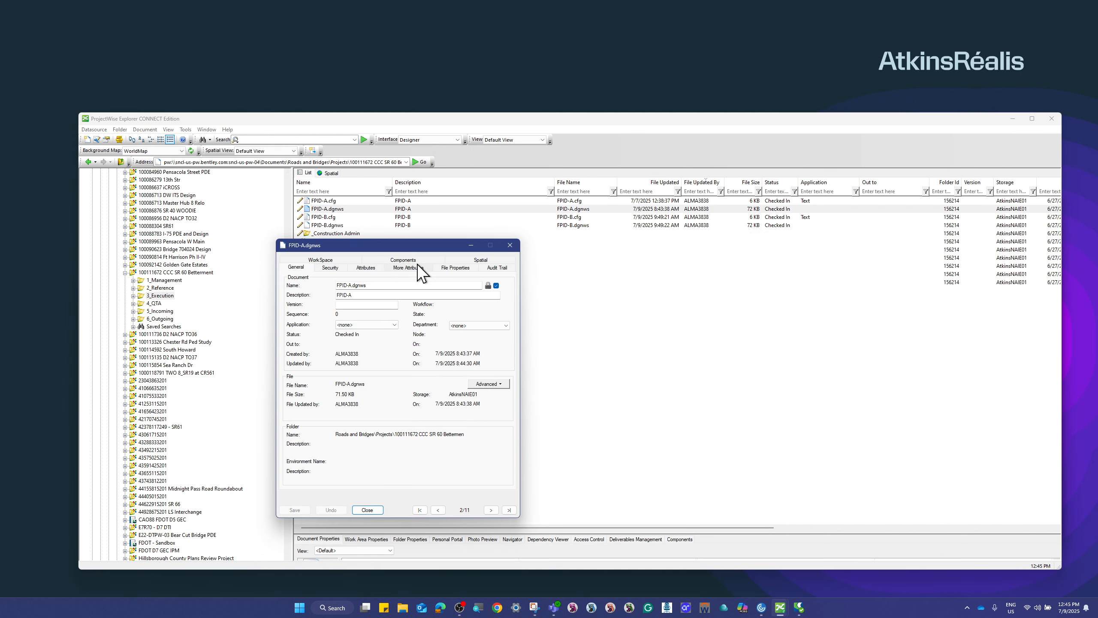
click(341, 260)
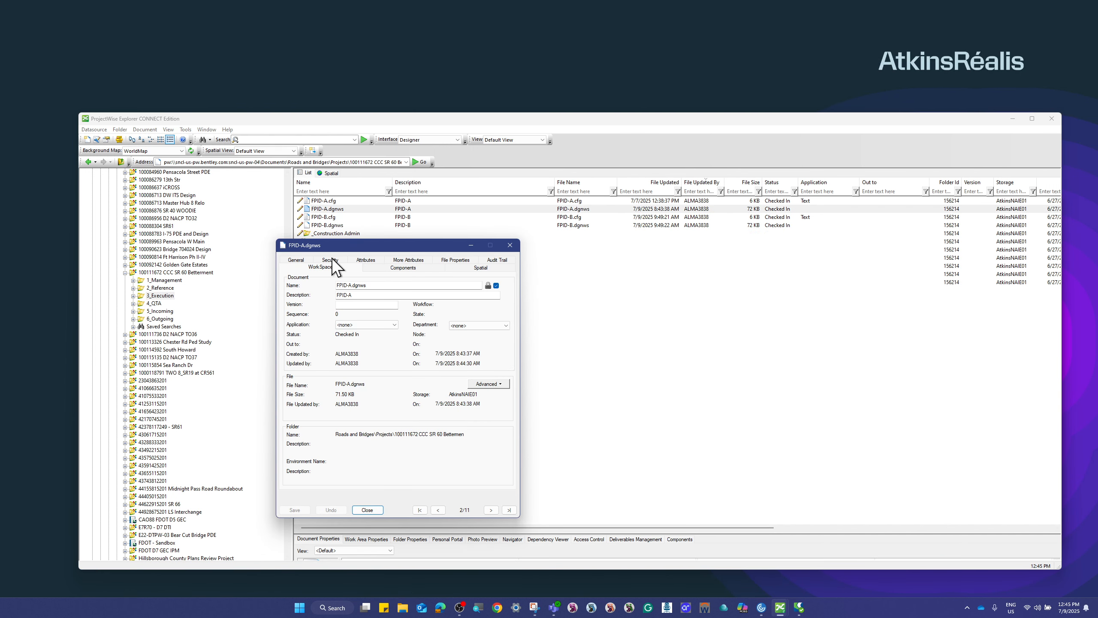
Step: Capture a screenshot of the FPID-A.dgnws WorkSpace settings with Snipping Tool, then close the stray Settings window and the document's properties
click(527, 609)
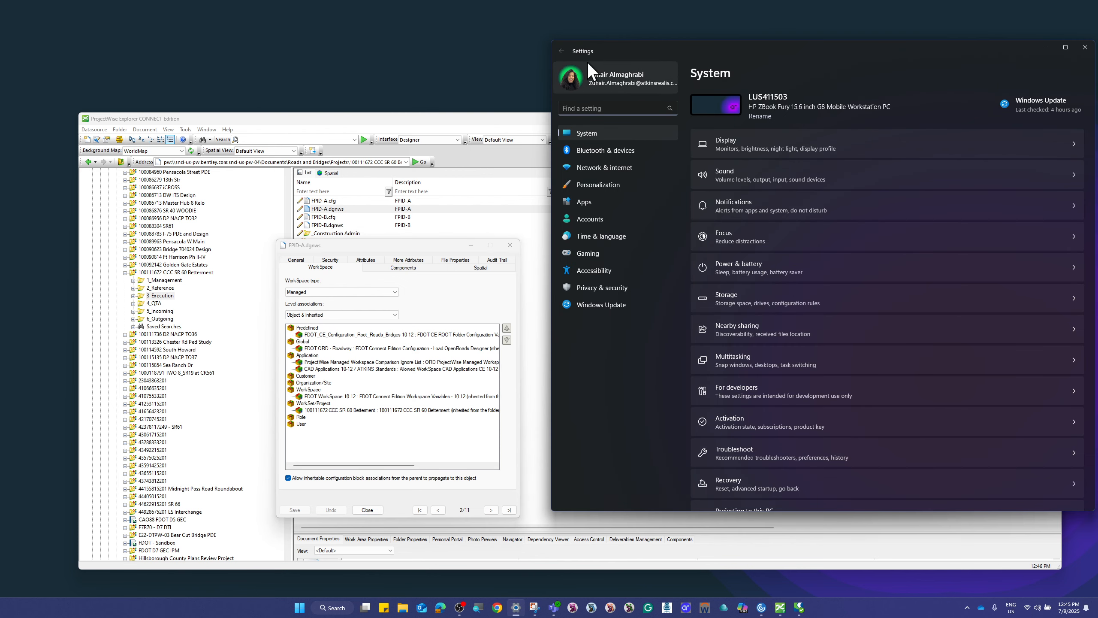
click(534, 608)
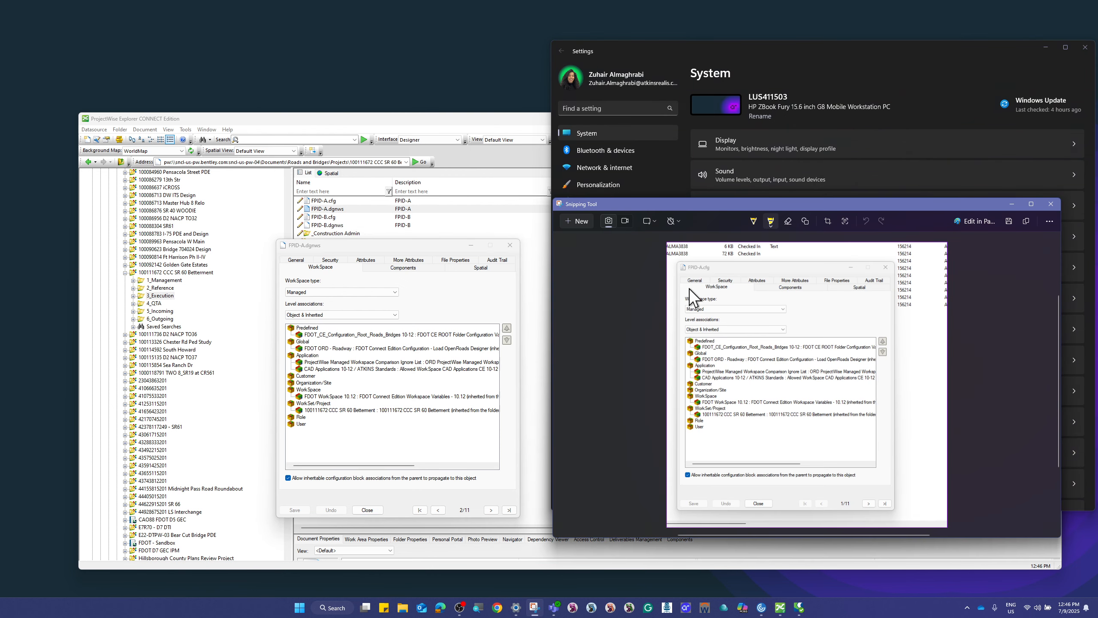
click(580, 221)
drag(254, 230, 554, 532)
click(1041, 46)
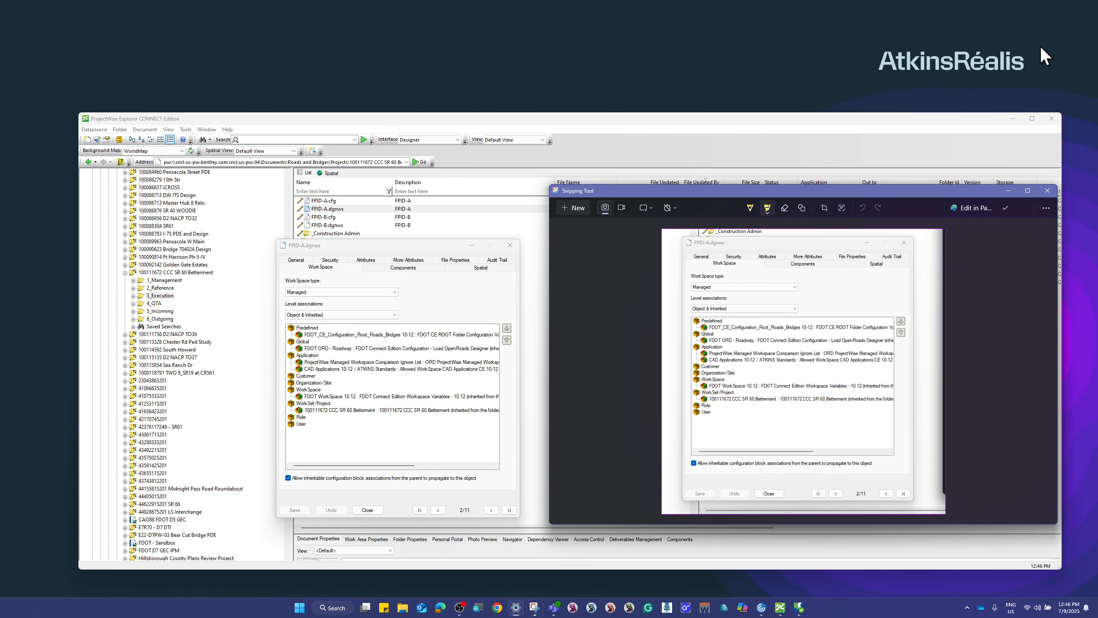
click(509, 245)
Step: Compare the WorkSpace settings of FPID-B.dgnws with the captured FPID-A.dgnws screenshot, then close the properties and Snipping Tool
right_click(344, 229)
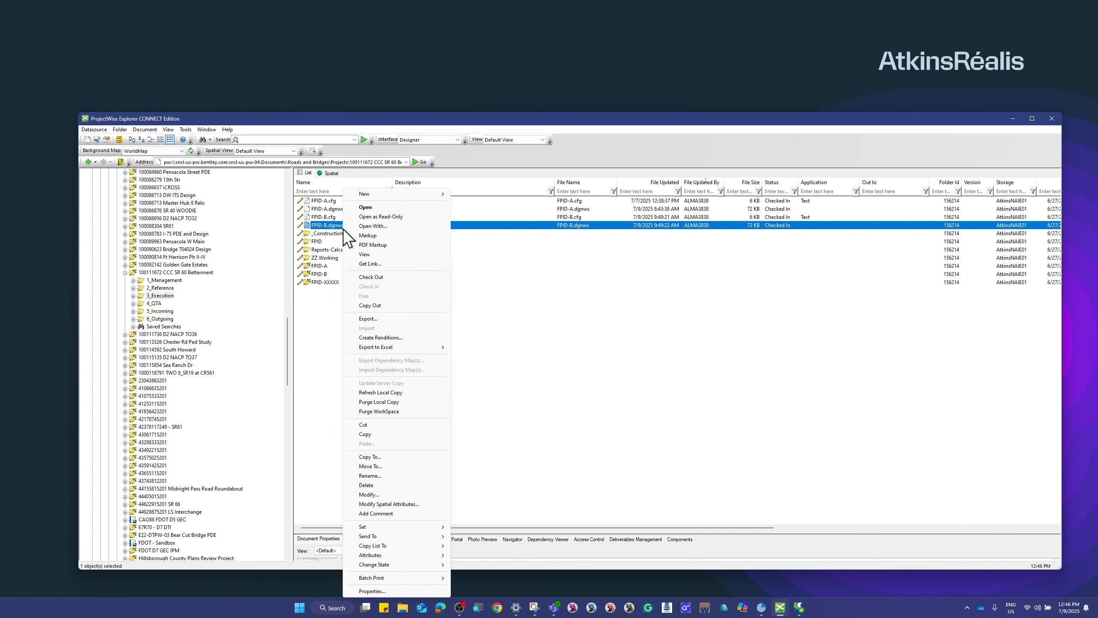
click(390, 591)
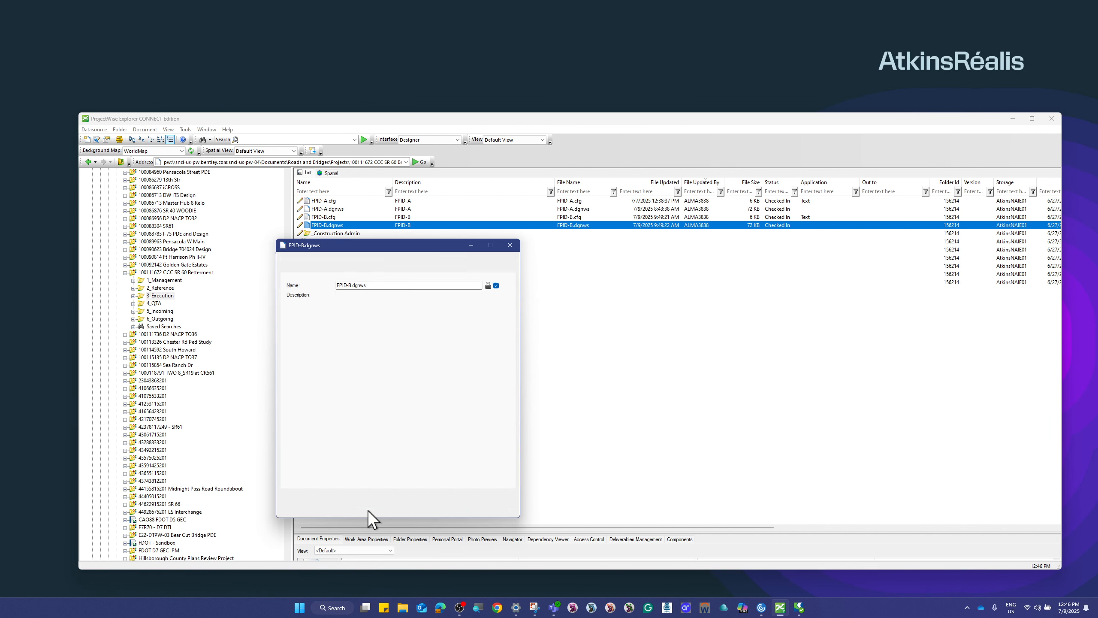
click(535, 608)
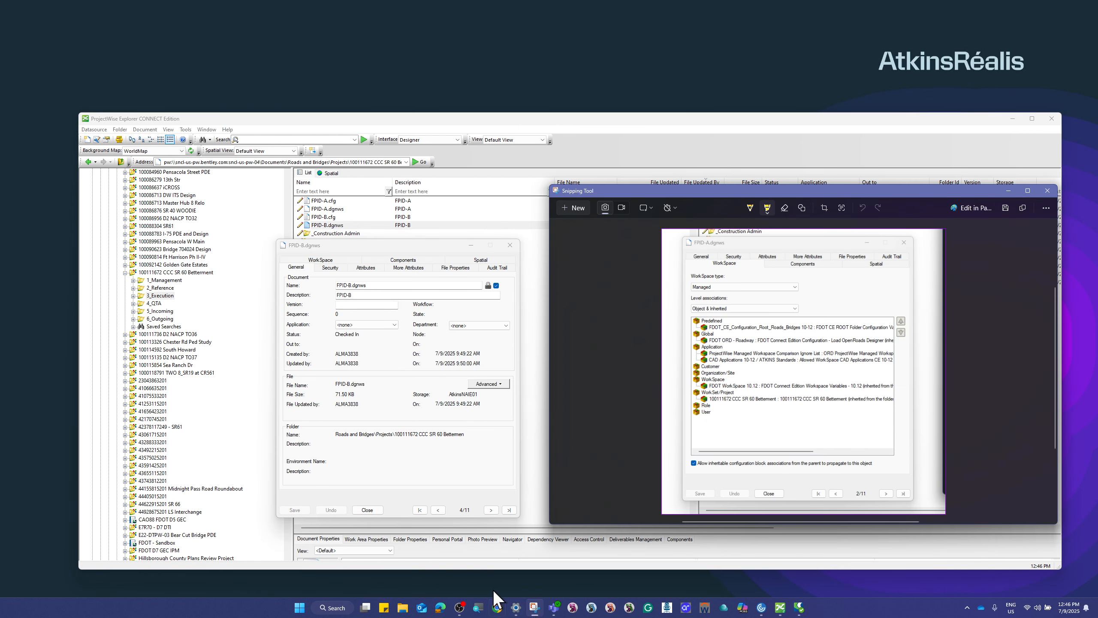
click(338, 262)
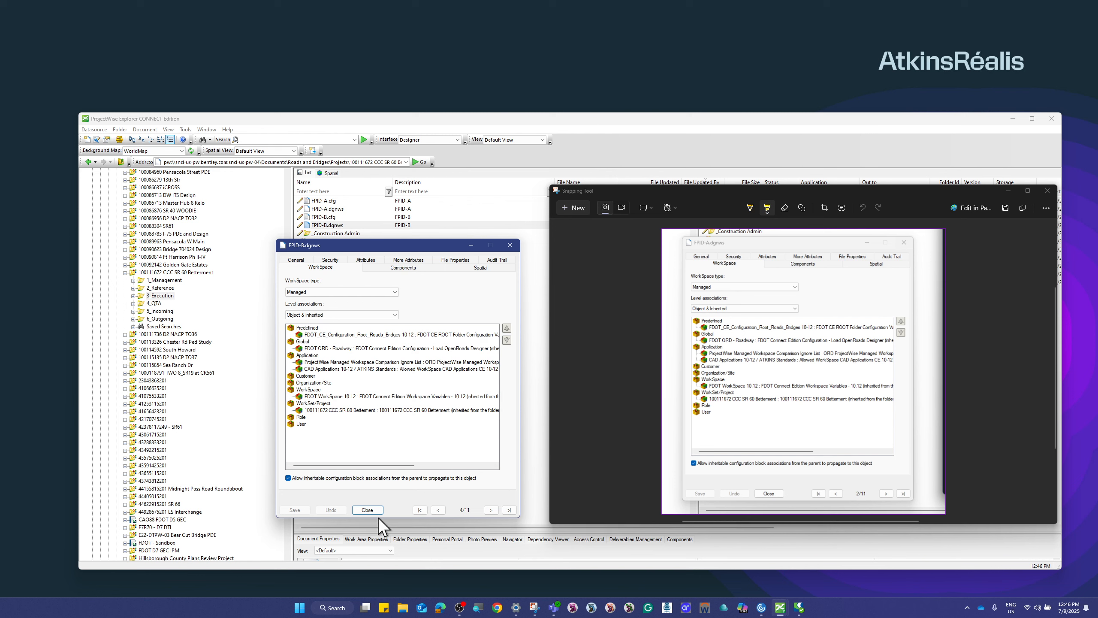
click(368, 510)
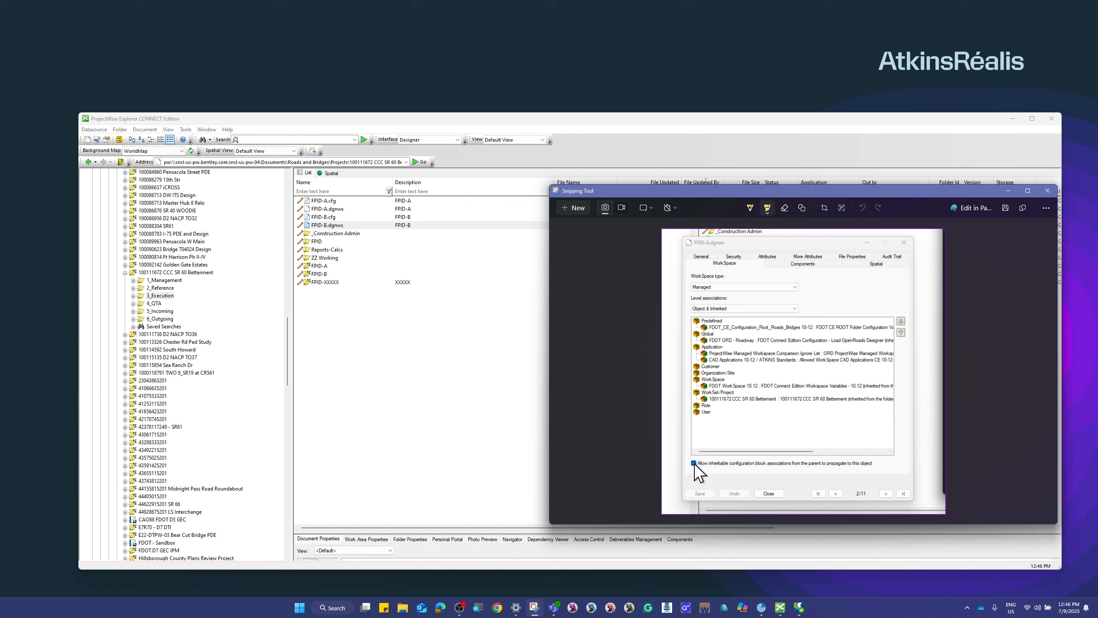
click(1046, 190)
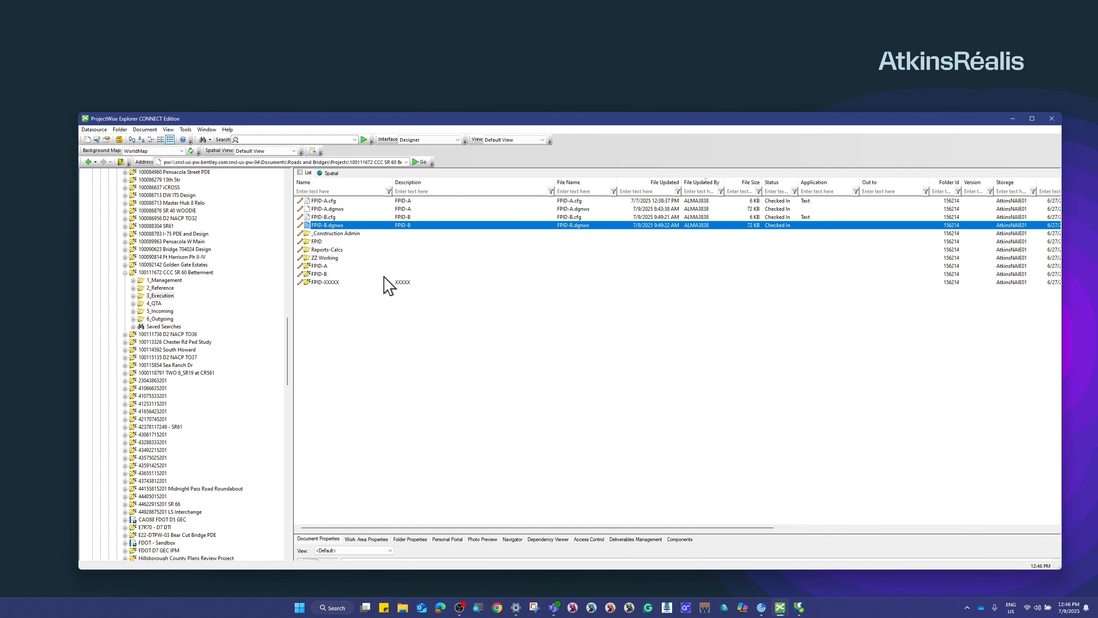
Step: Review the WorkSpace level associations and inheritance setting of the FPID-A work area, then close its properties without changes
right_click(320, 266)
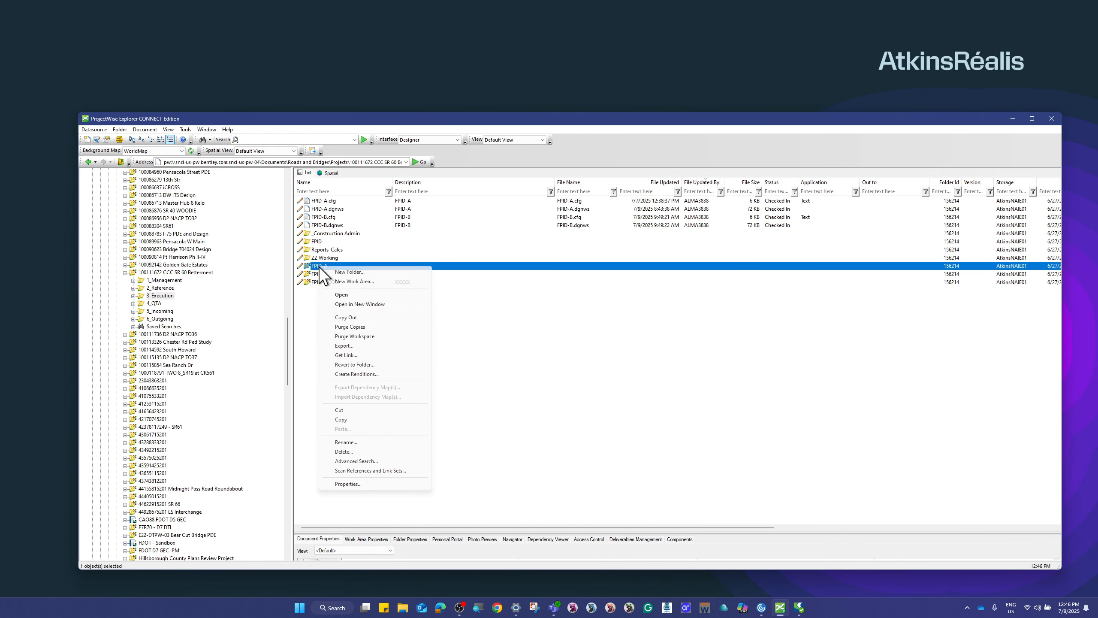
click(369, 484)
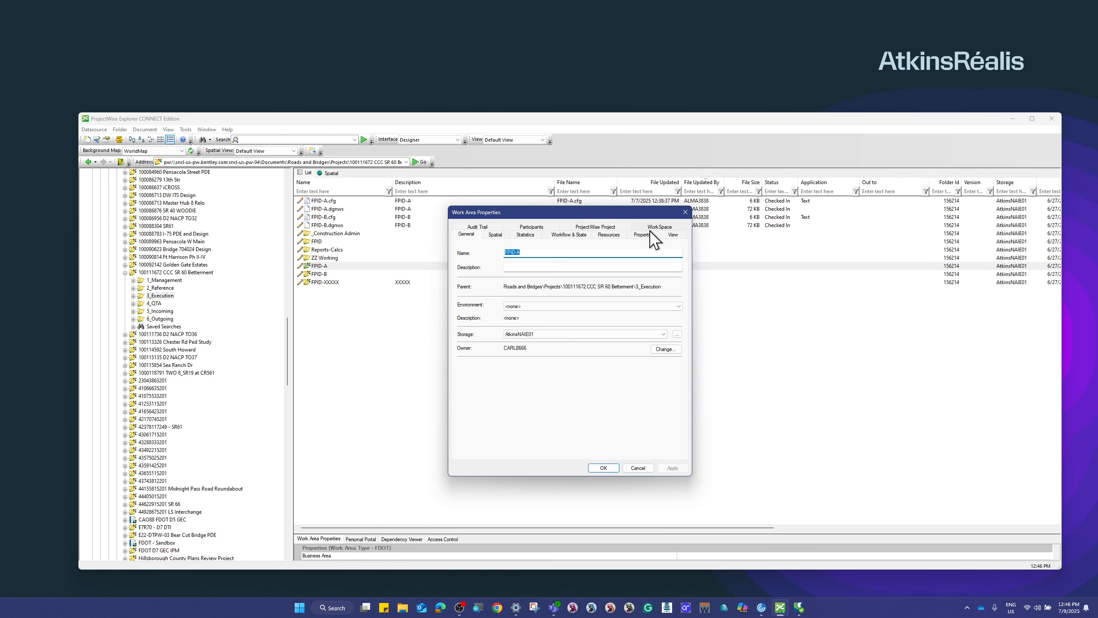
click(659, 227)
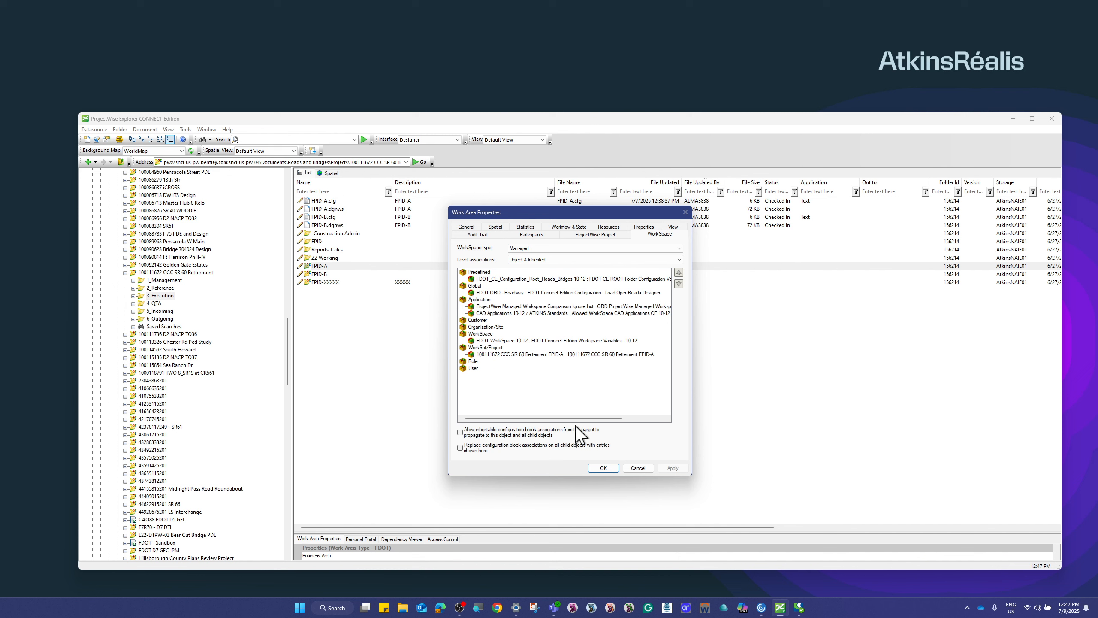
click(638, 468)
Step: Try turning off WorkSpace inheritance for the FPID-B work area by copying the parent's configuration block associations, then cancel
right_click(328, 274)
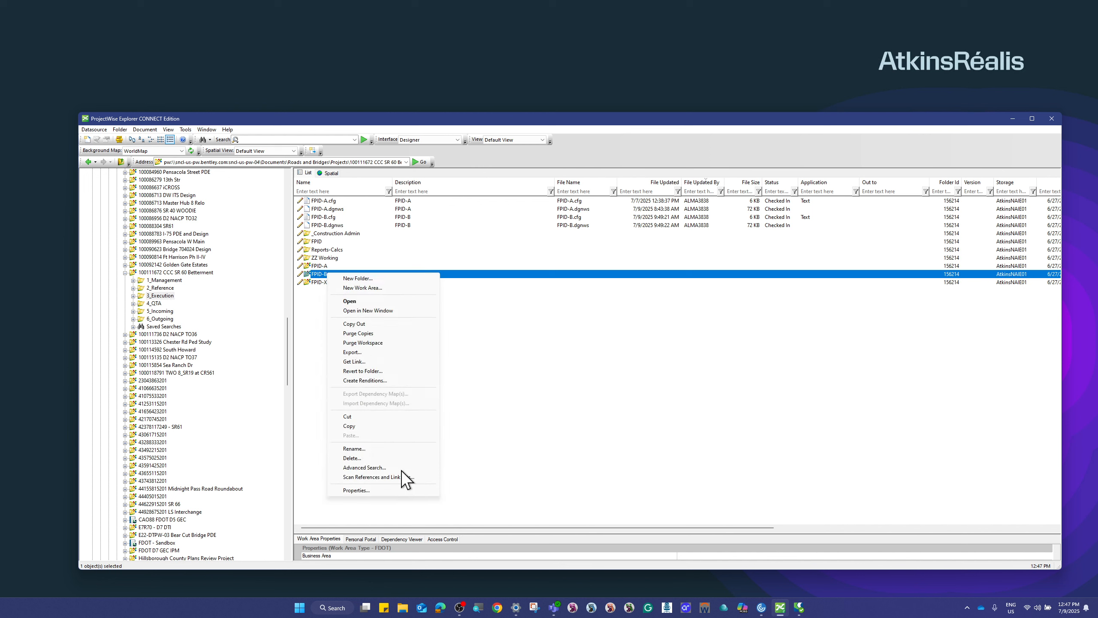
click(391, 491)
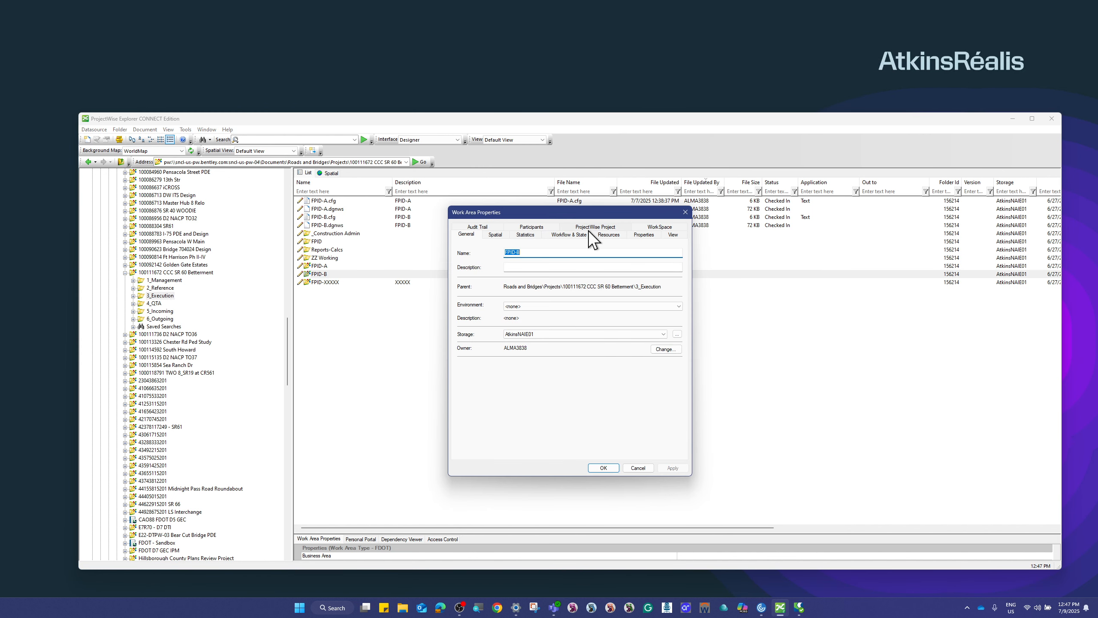
click(647, 228)
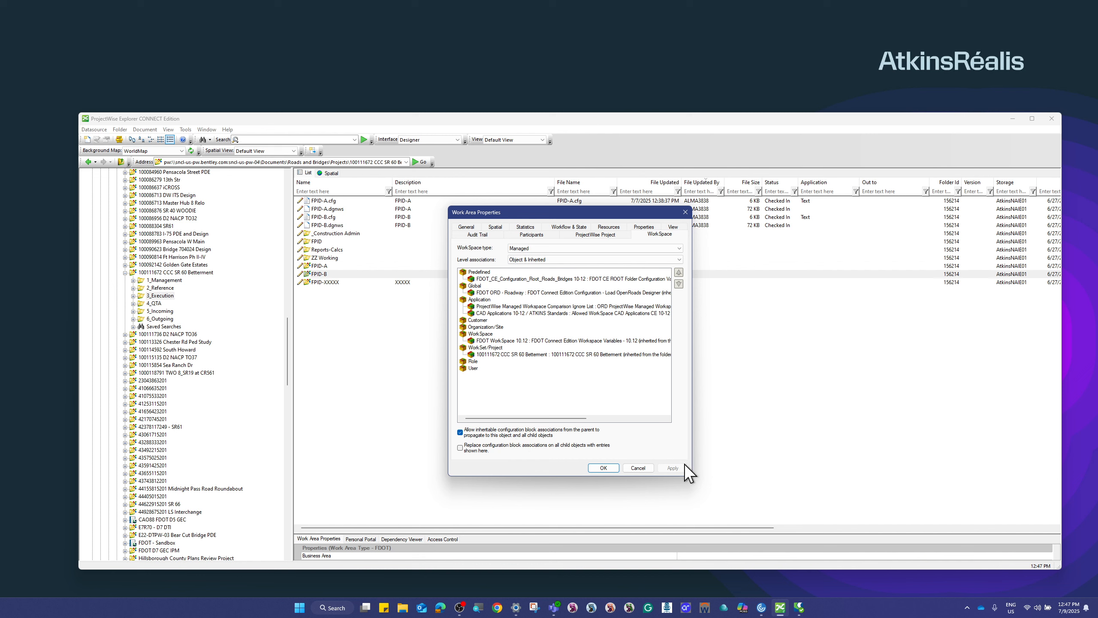
click(460, 432)
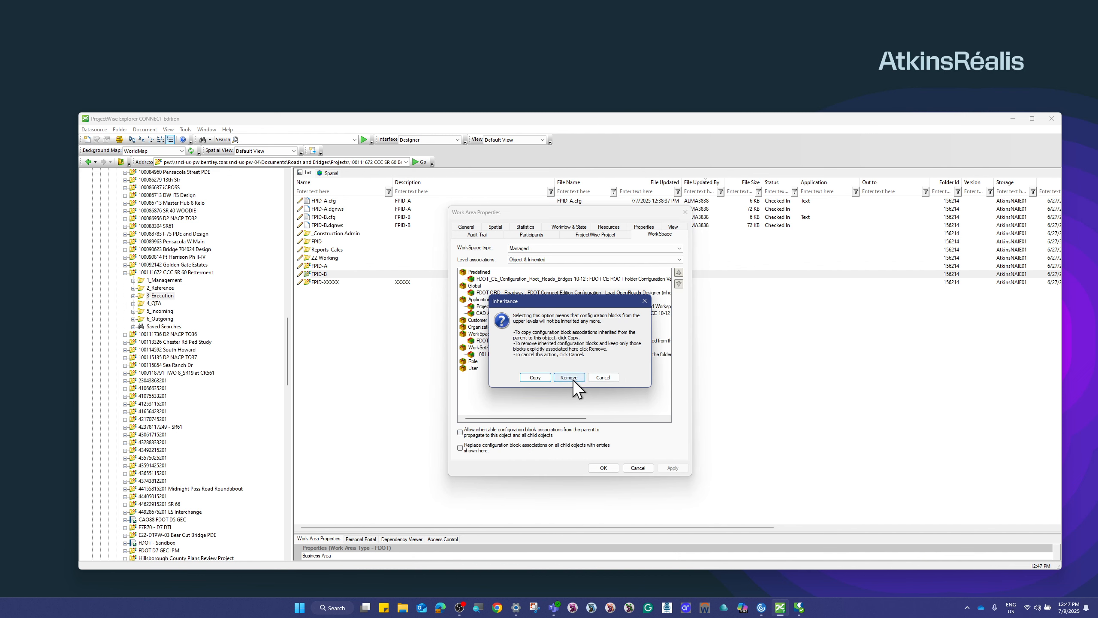
click(541, 378)
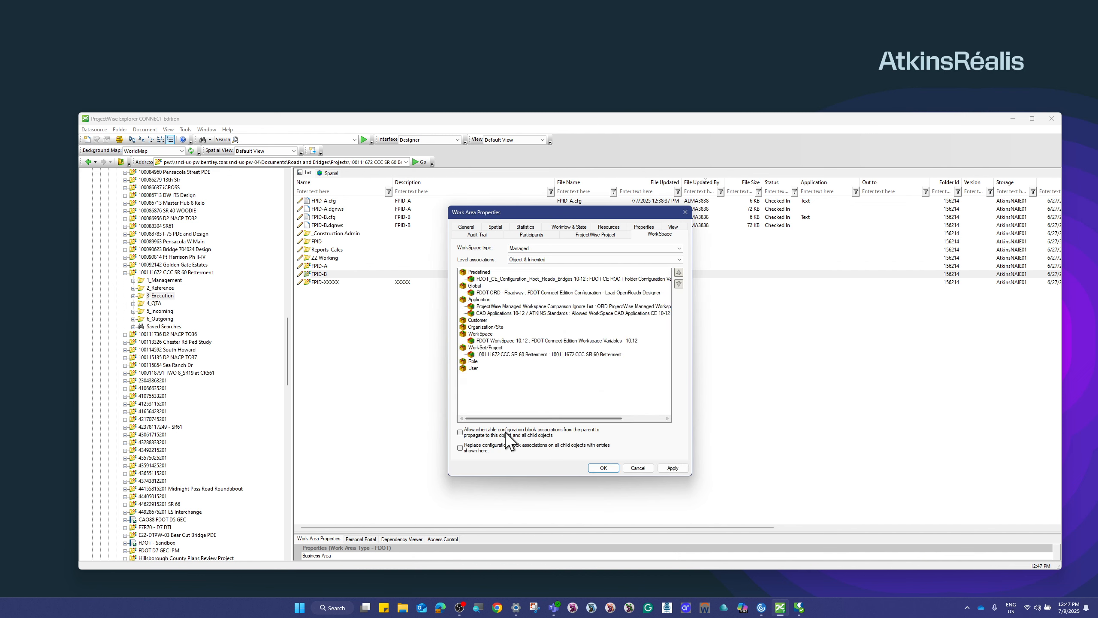
click(647, 468)
Step: Try turning off WorkSpace inheritance for the FPID-B work area by removing the inherited configuration blocks
right_click(363, 271)
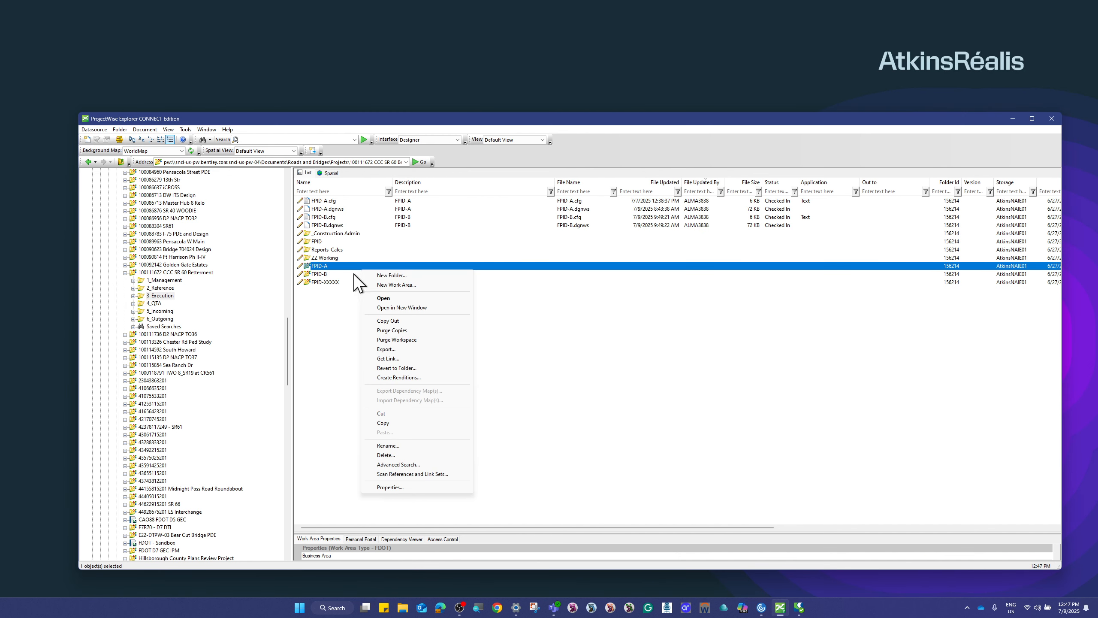
right_click(352, 274)
click(381, 491)
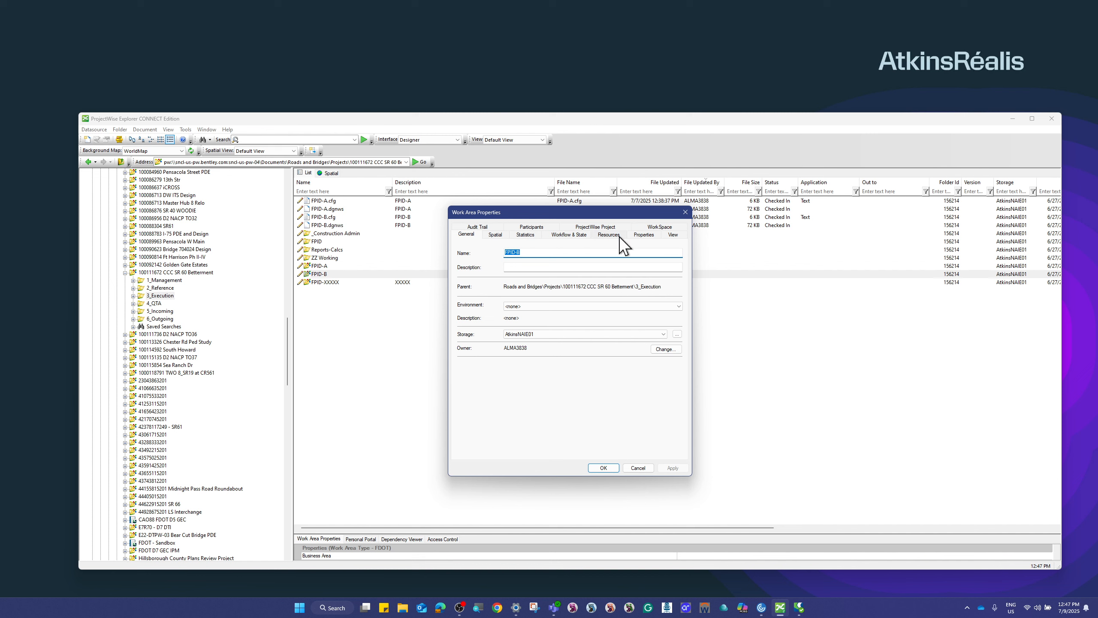
click(658, 227)
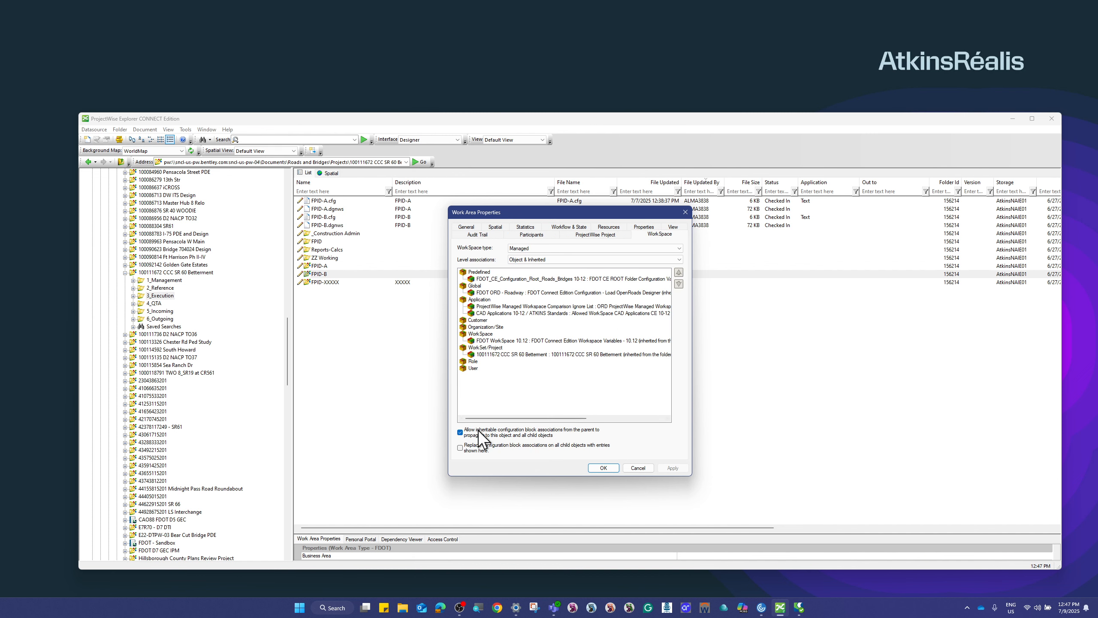
click(460, 432)
click(562, 378)
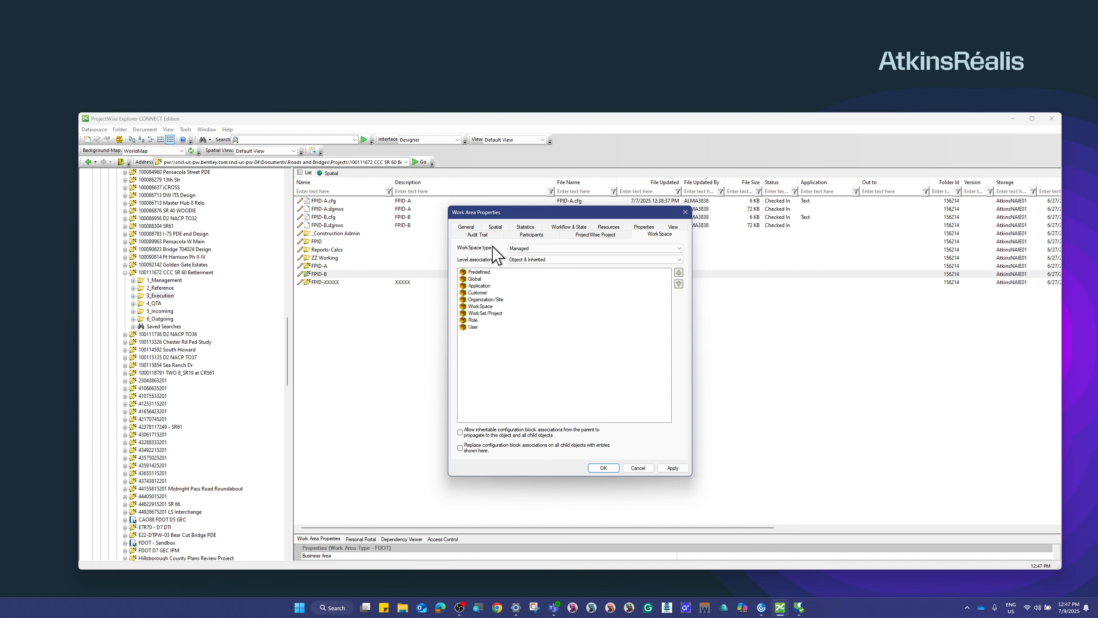
Step: Examine the configuration blocks available for FPID-B's Predefined level, then cancel without adding any and discard the property changes
click(484, 274)
click(517, 277)
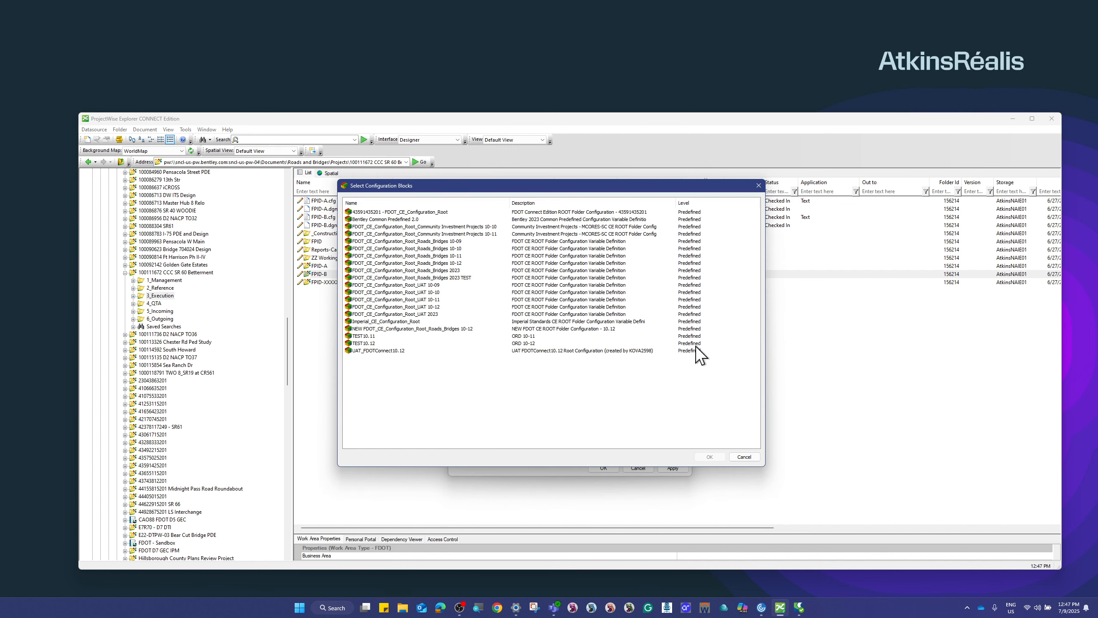
click(743, 457)
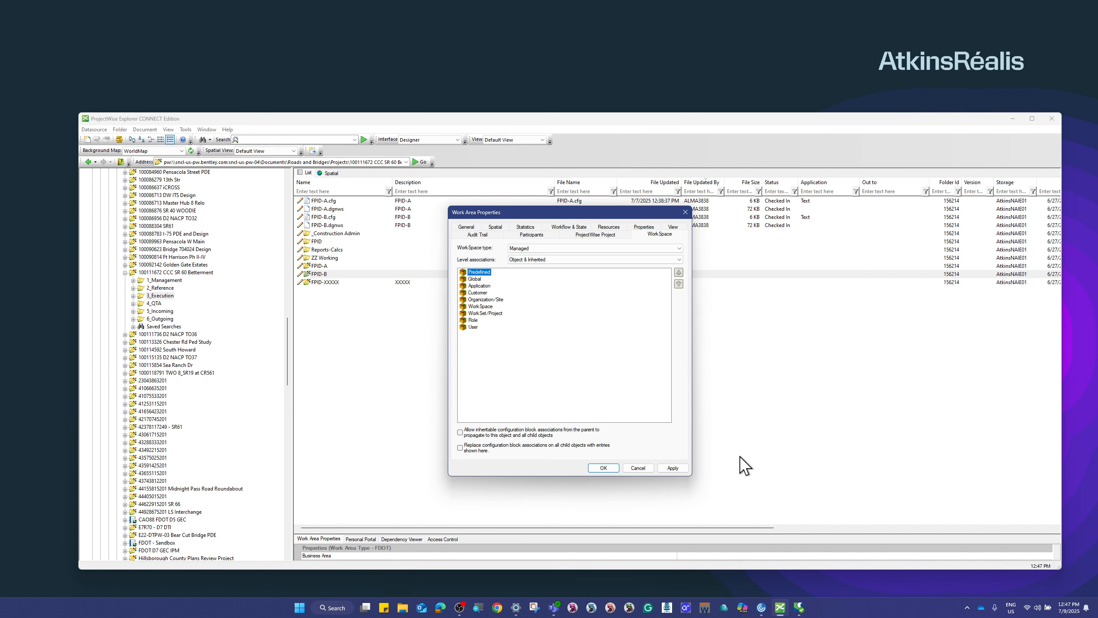
click(639, 468)
click(638, 467)
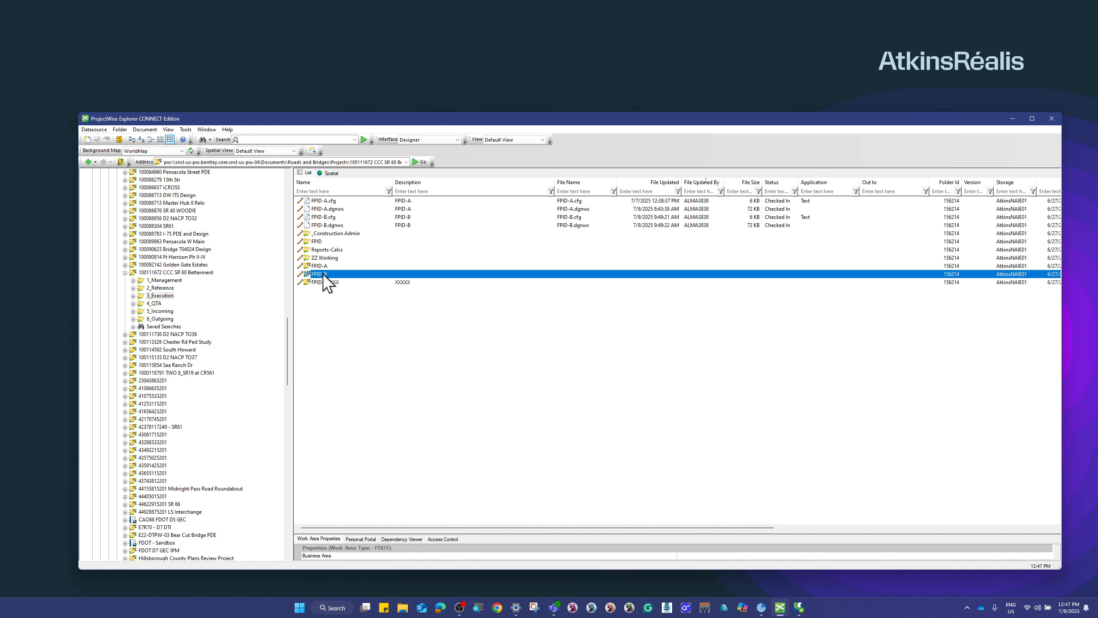
Step: Turn off inheritance of parent configuration blocks in the FPID-B work area's WorkSpace settings, copying the inherited associations to it
right_click(323, 273)
click(357, 491)
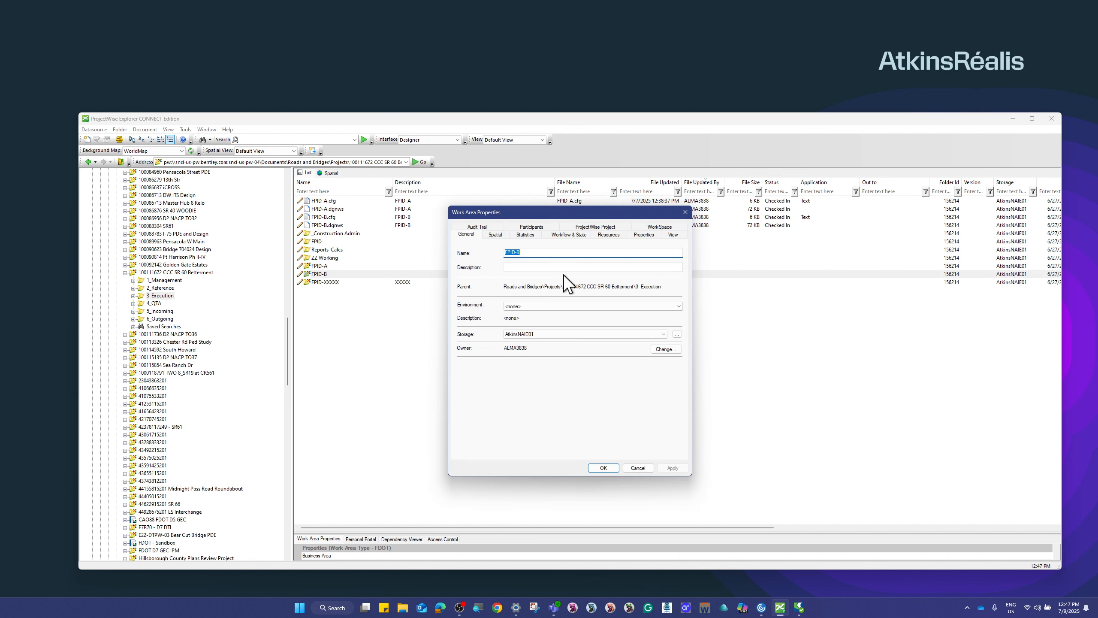
click(659, 228)
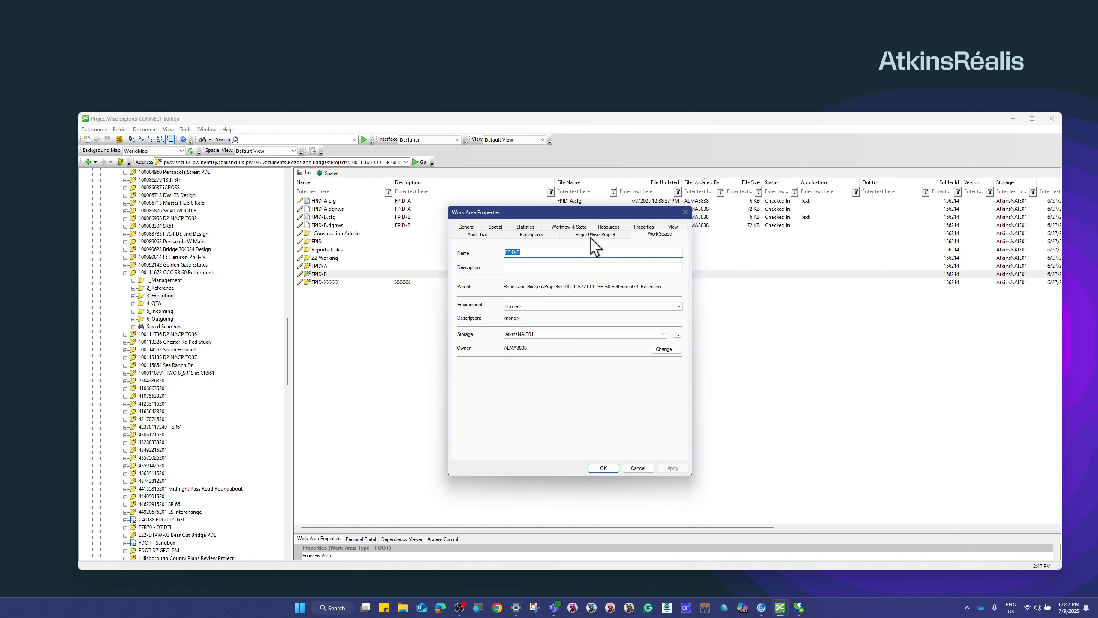
click(460, 431)
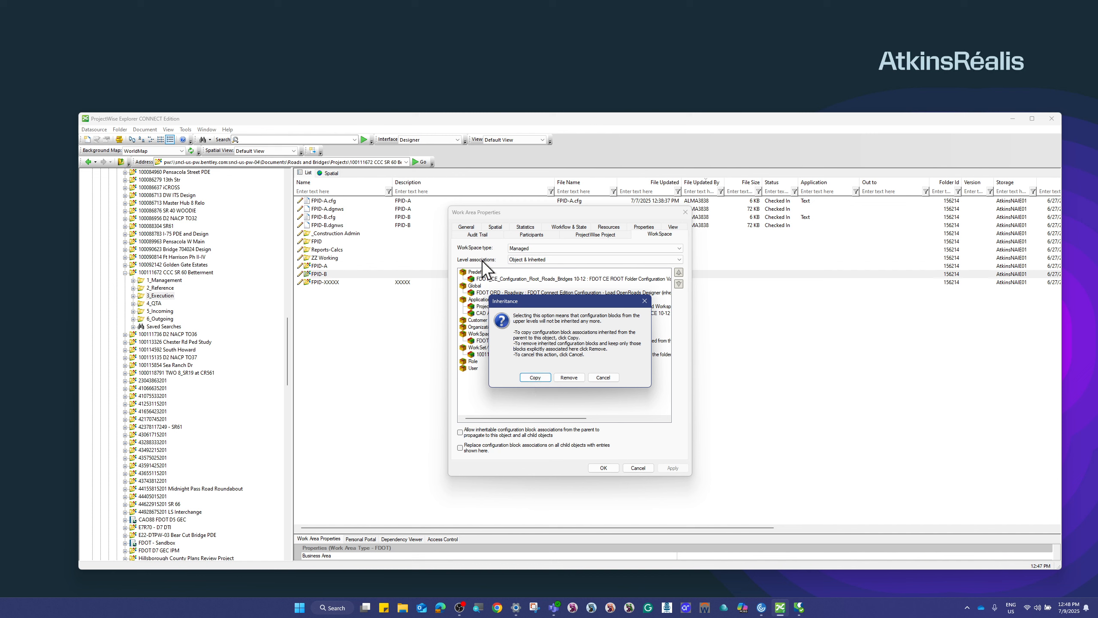
click(534, 378)
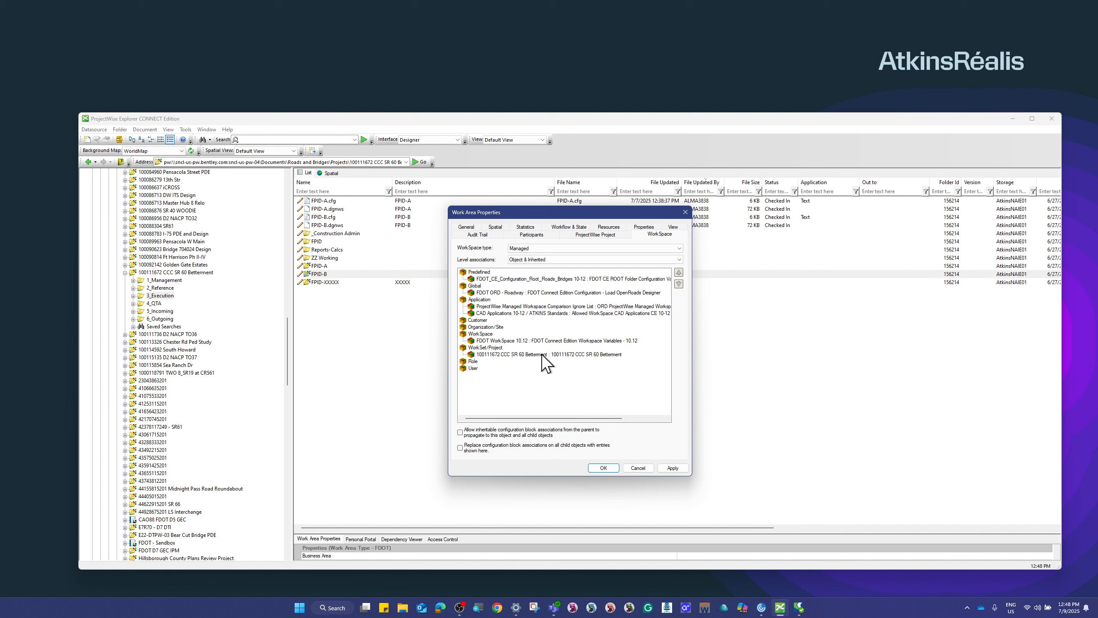
Step: Remove the 100111672 CCC SR 60 Betterment configuration block from the FPID-B work area's WorkSet/Project level
click(542, 355)
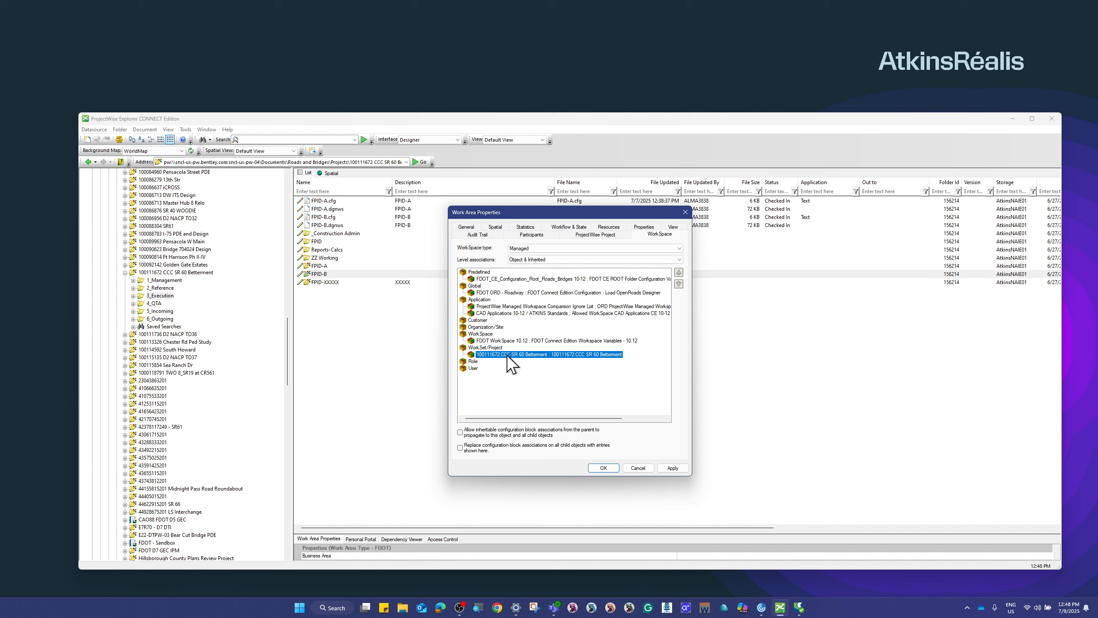
right_click(496, 356)
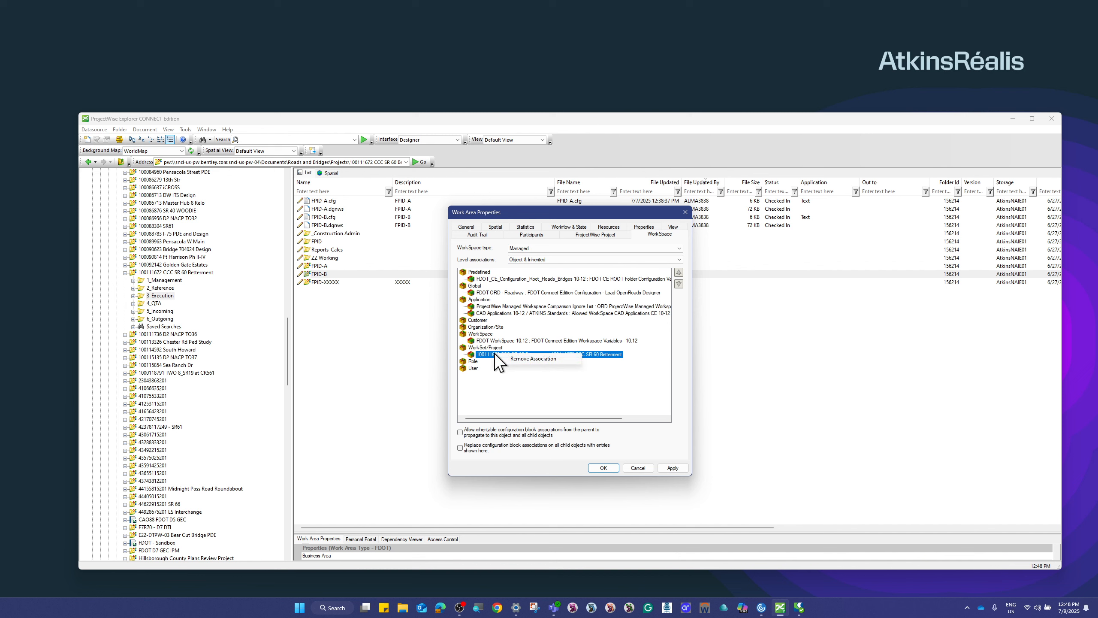
click(530, 359)
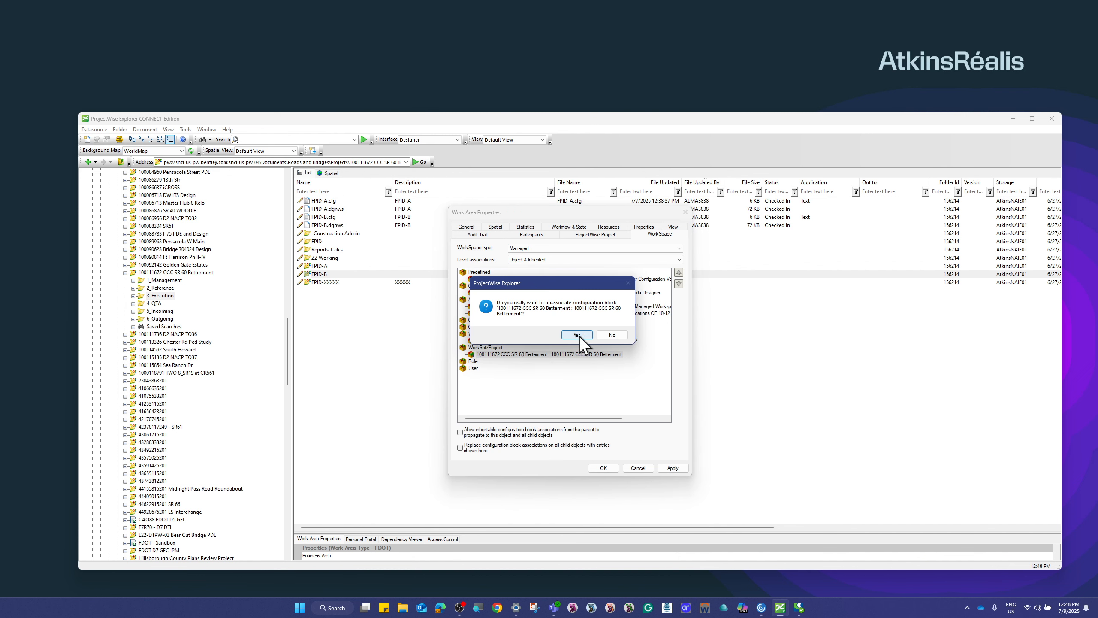
click(579, 336)
Step: Associate the 100111672 CCC SR 60 Betterment FPID-B configuration block at the FPID-B work area's WorkSet/Project level and apply the change
right_click(487, 348)
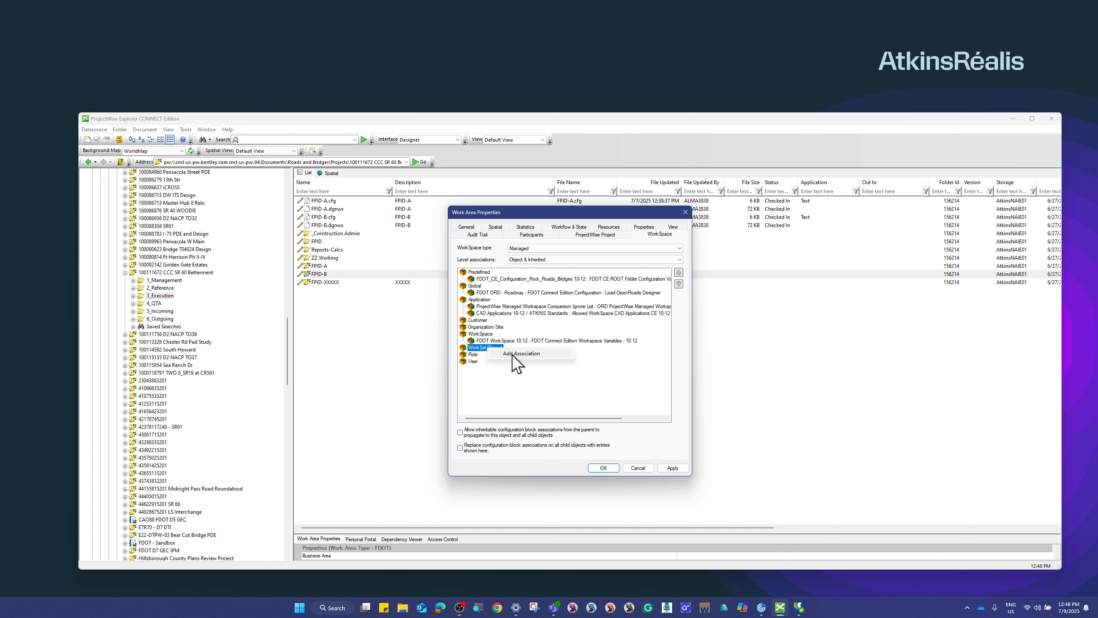
click(514, 354)
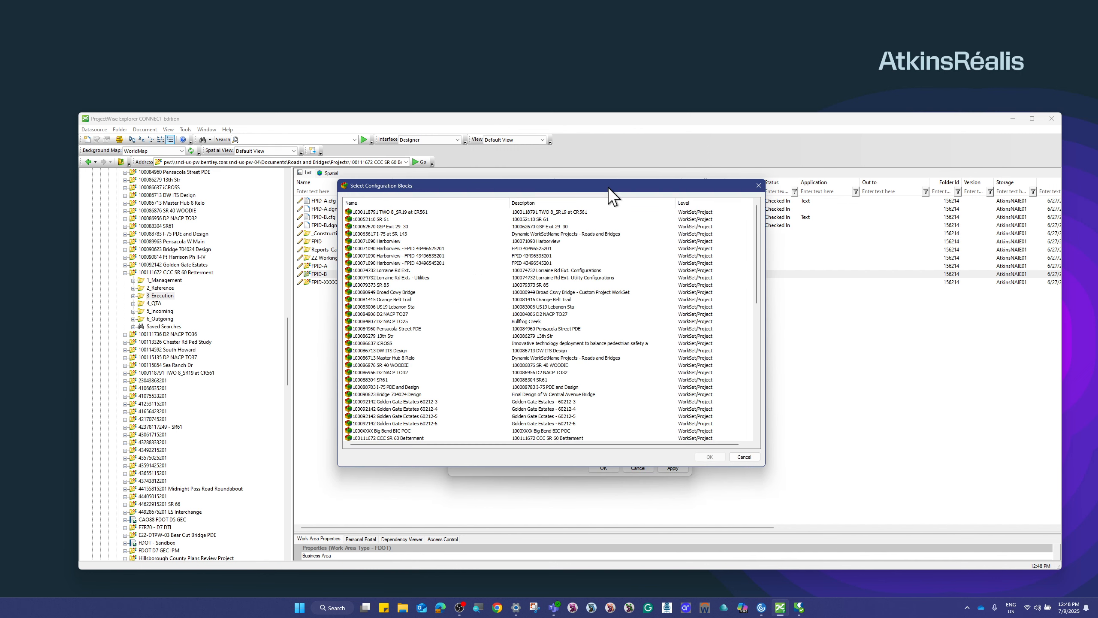
drag(607, 187, 792, 185)
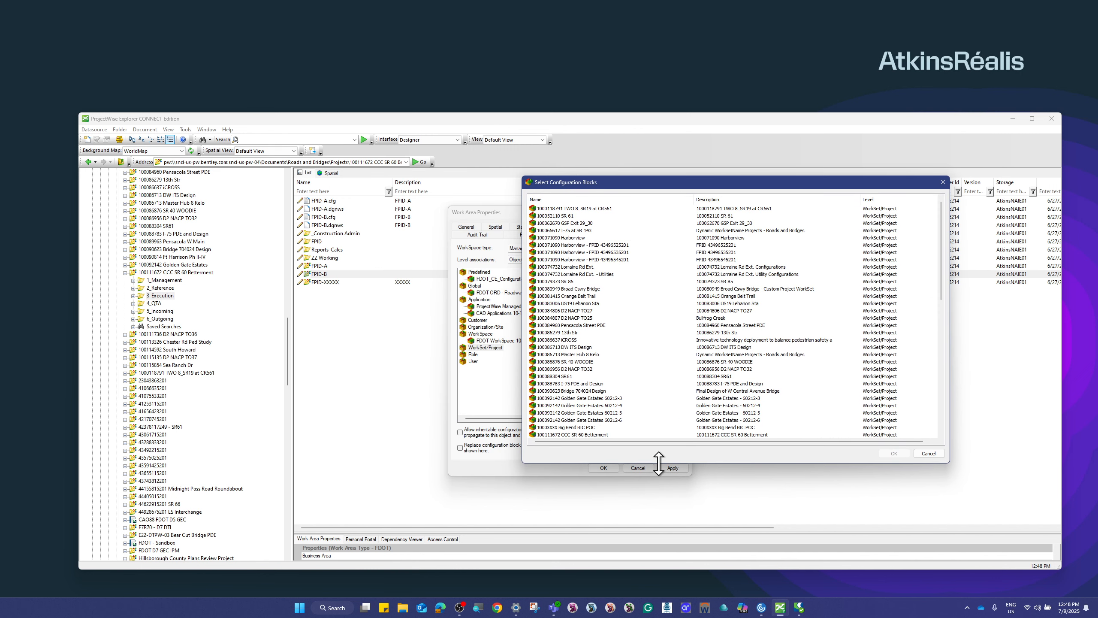
drag(658, 463, 666, 565)
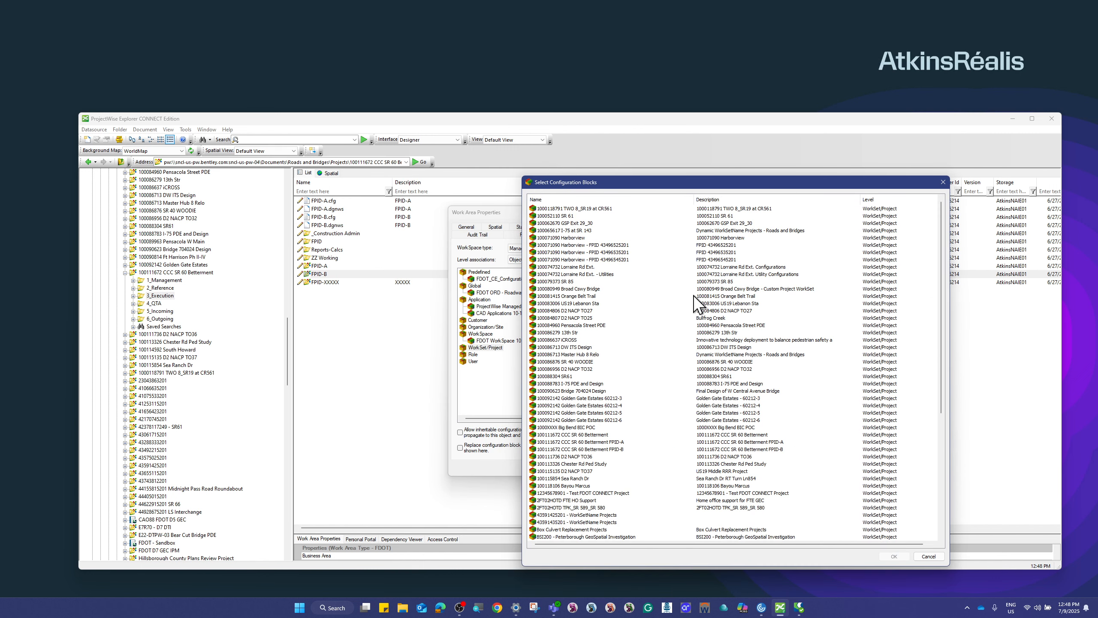
click(618, 450)
double_click(624, 450)
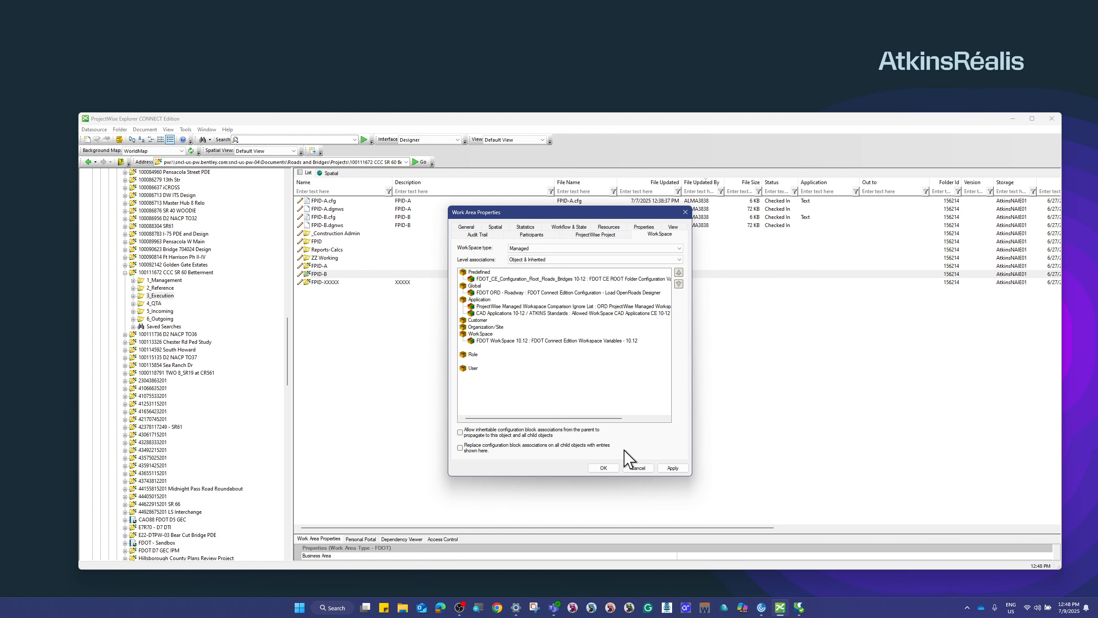
click(666, 467)
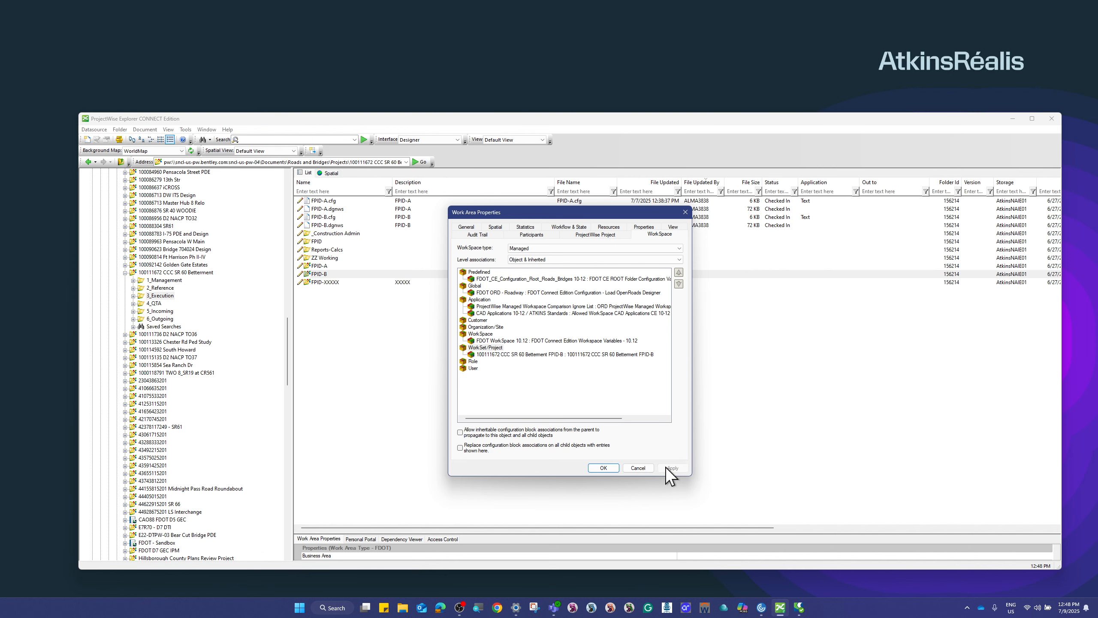
Step: Capture the FPID-B work area's WorkSpace settings with Snipping Tool, then close its properties
click(535, 608)
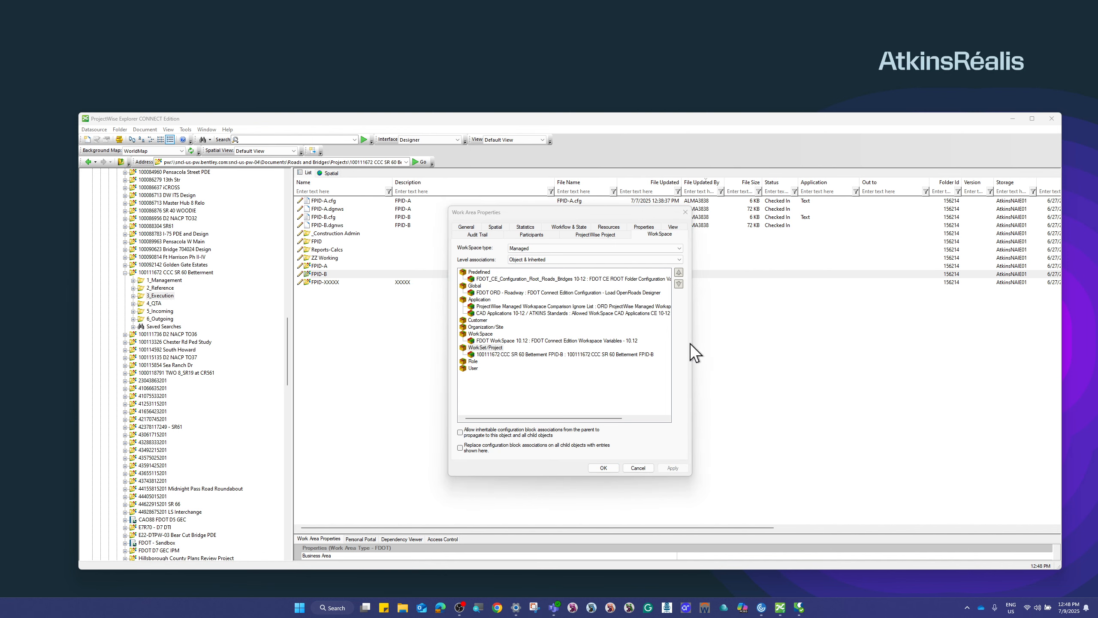
click(576, 191)
drag(436, 186, 727, 490)
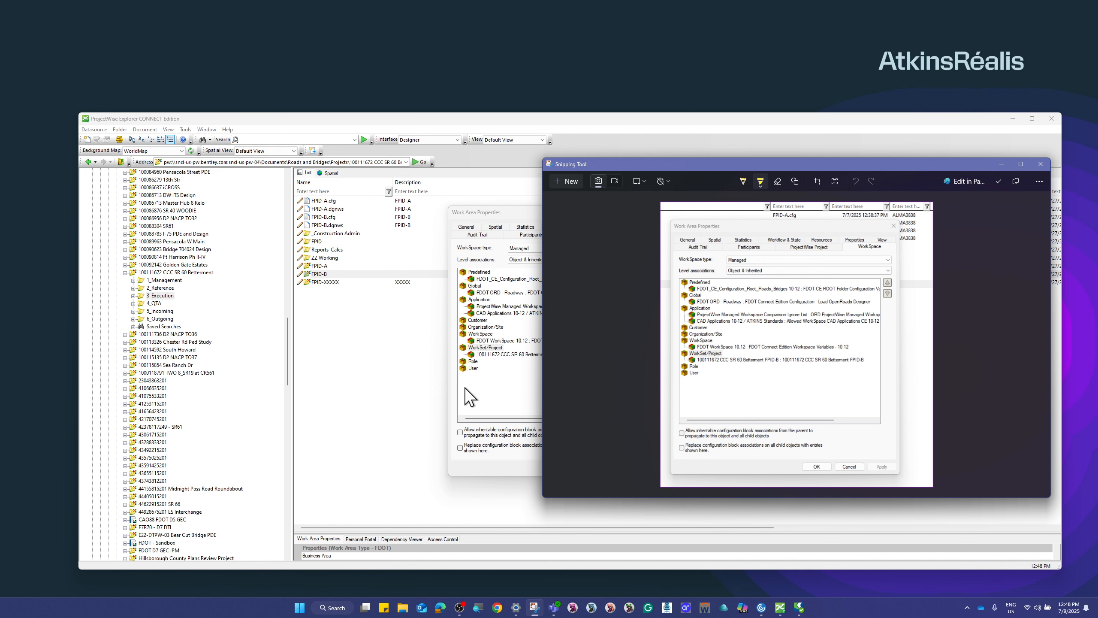
click(477, 461)
click(603, 468)
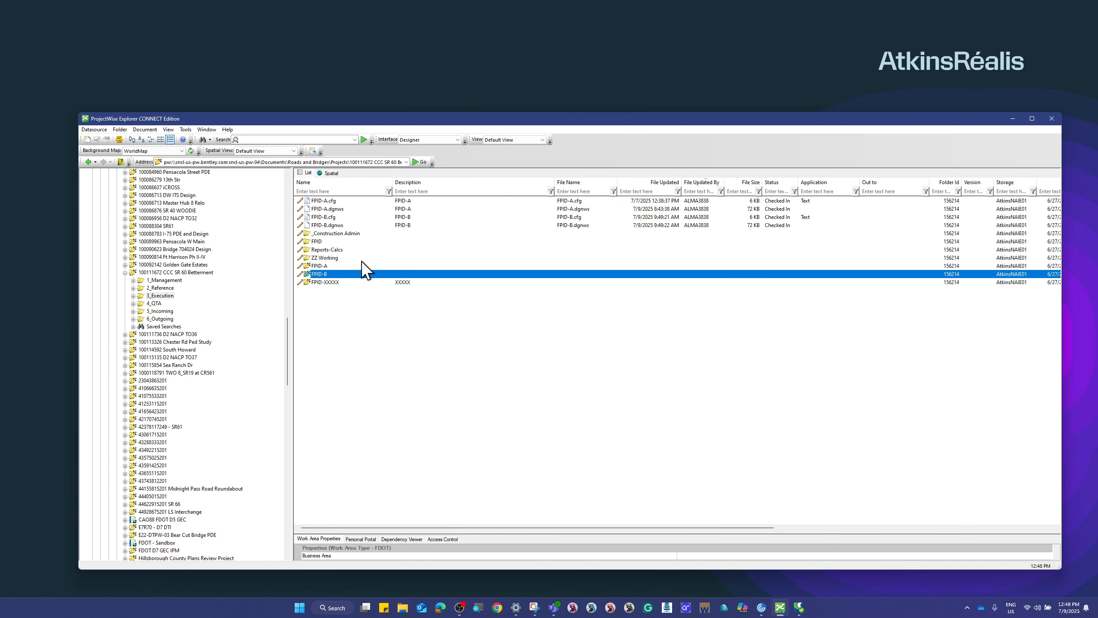
Step: Compare the FPID-A work area's WorkSpace associations side by side with the FPID-B screenshot, then close both the capture and the properties
right_click(325, 267)
click(384, 483)
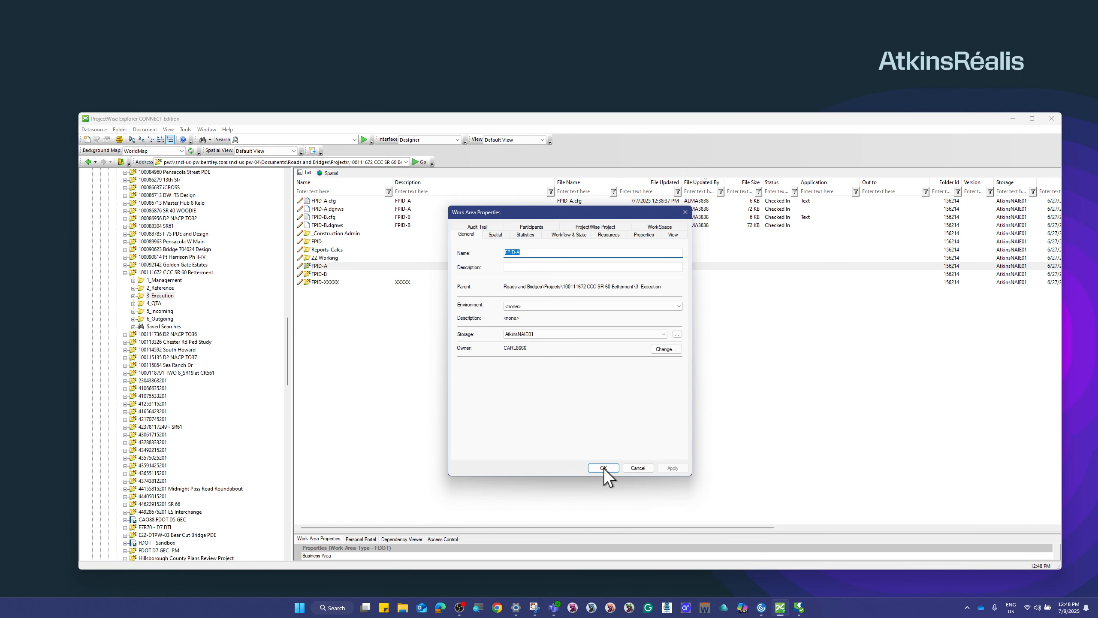
click(665, 226)
drag(587, 212, 881, 215)
click(535, 607)
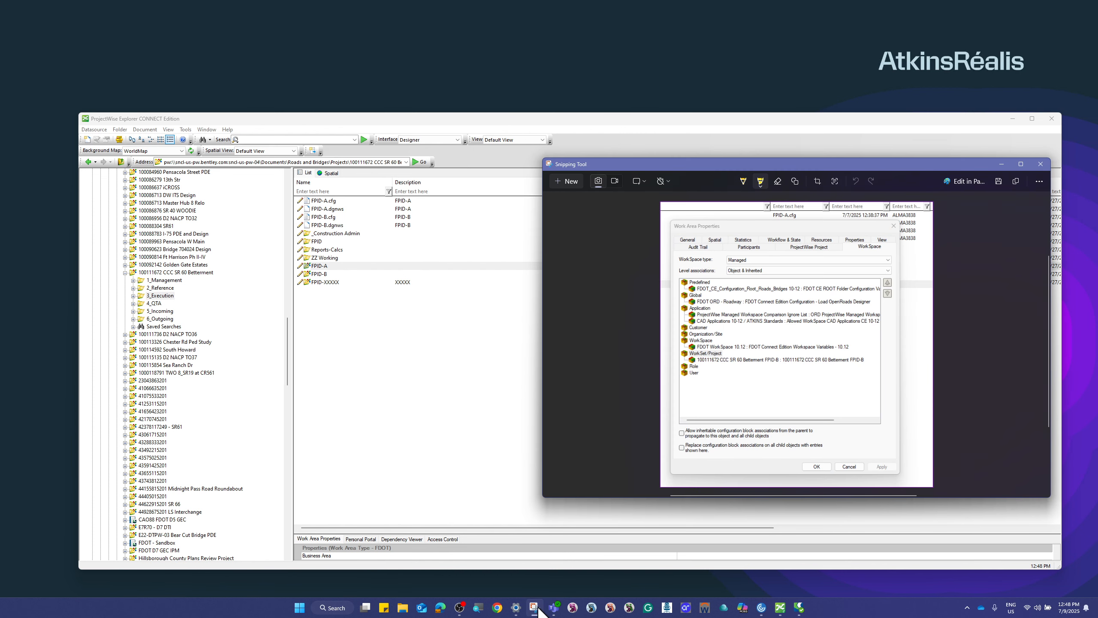
drag(875, 157, 510, 181)
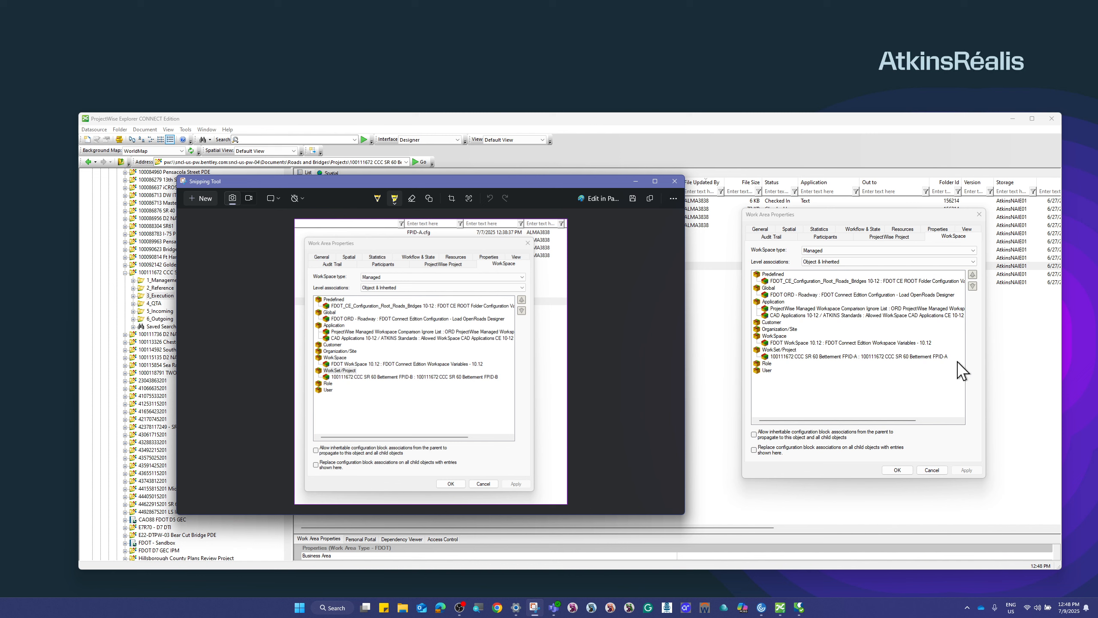
click(674, 181)
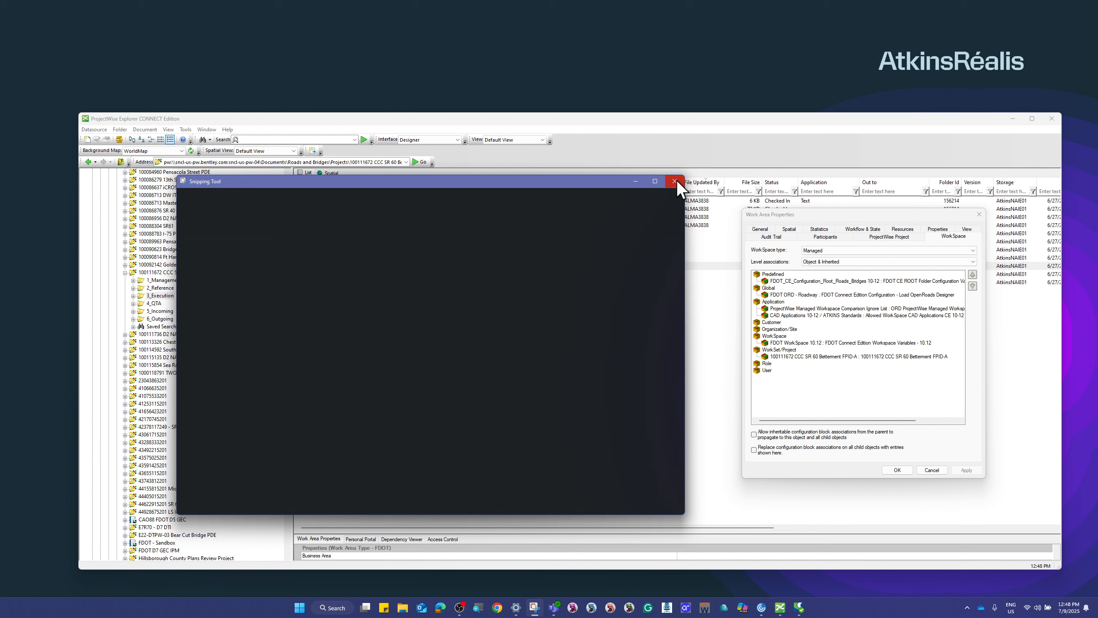
click(979, 213)
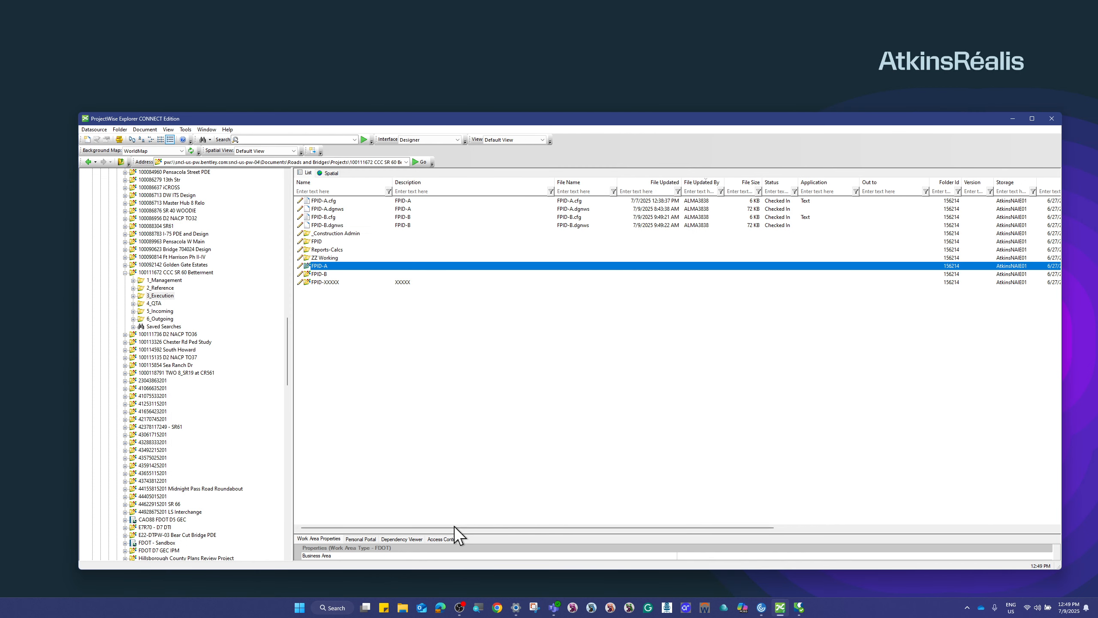
Step: Enlarge the work area properties pane beneath the document list
drag(456, 533, 459, 436)
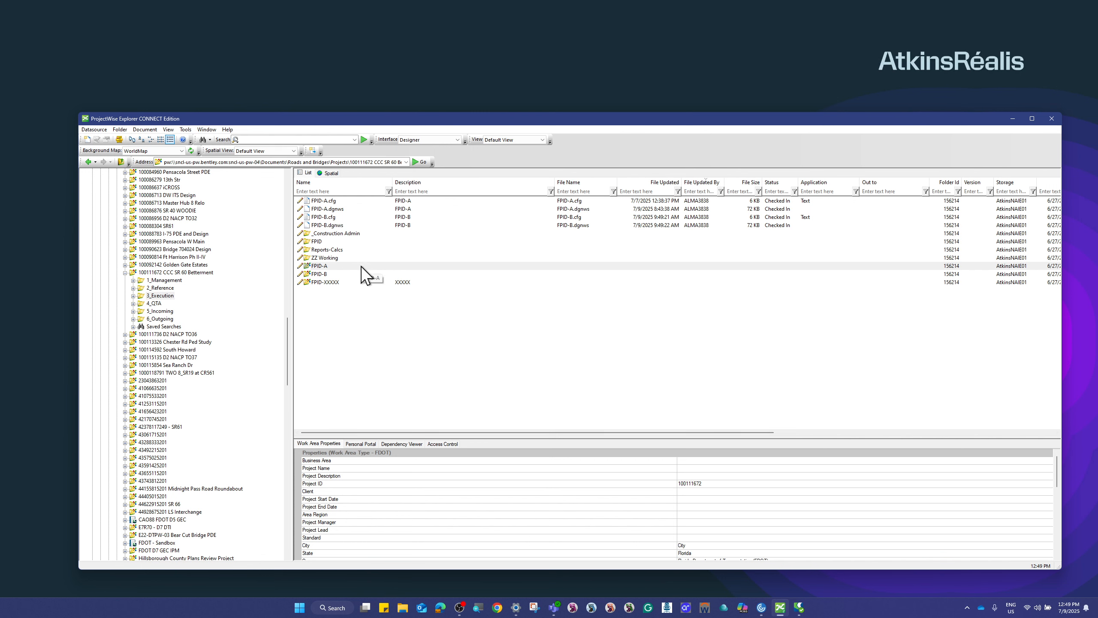
click(95, 130)
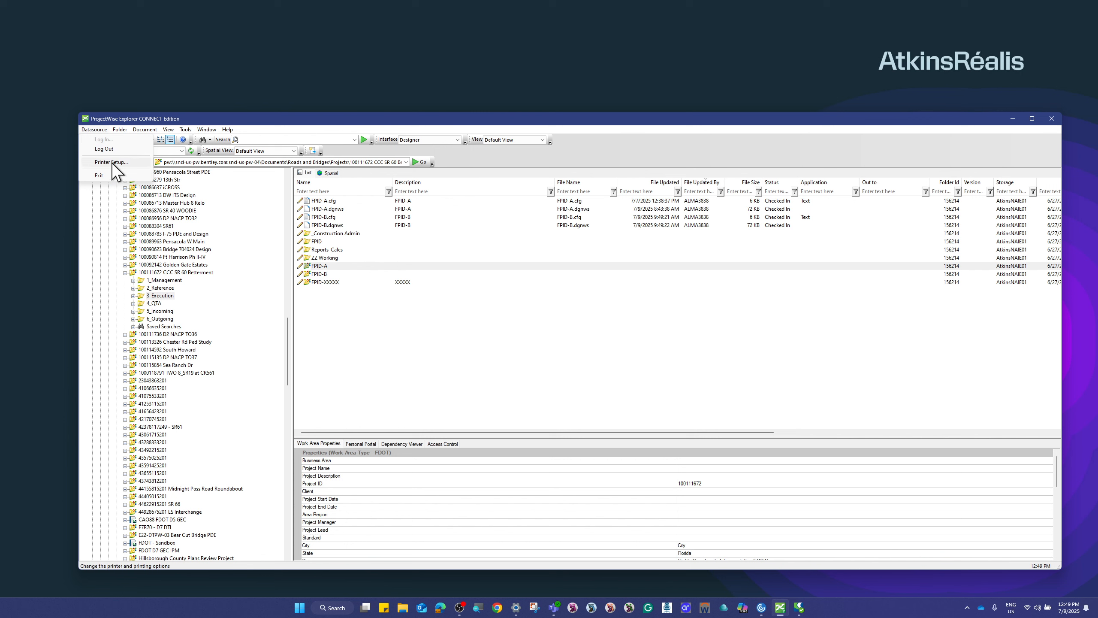
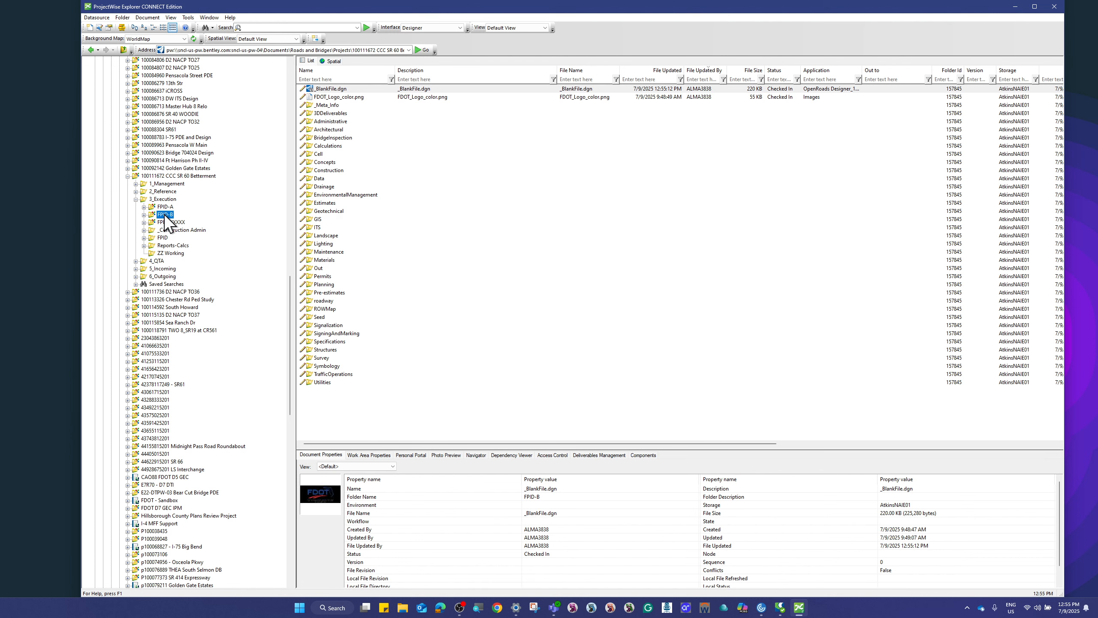
Step: Review the configuration block associations in FPID-B's WorkSpace settings from the 3_Execution folder, then close the properties without changes
double_click(162, 199)
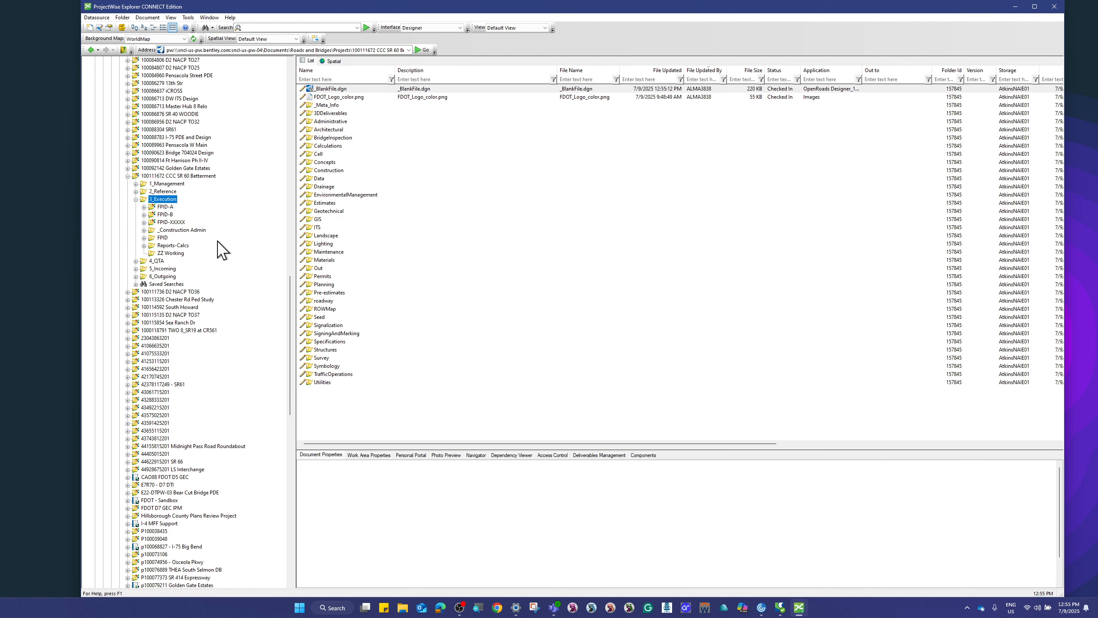
click(325, 163)
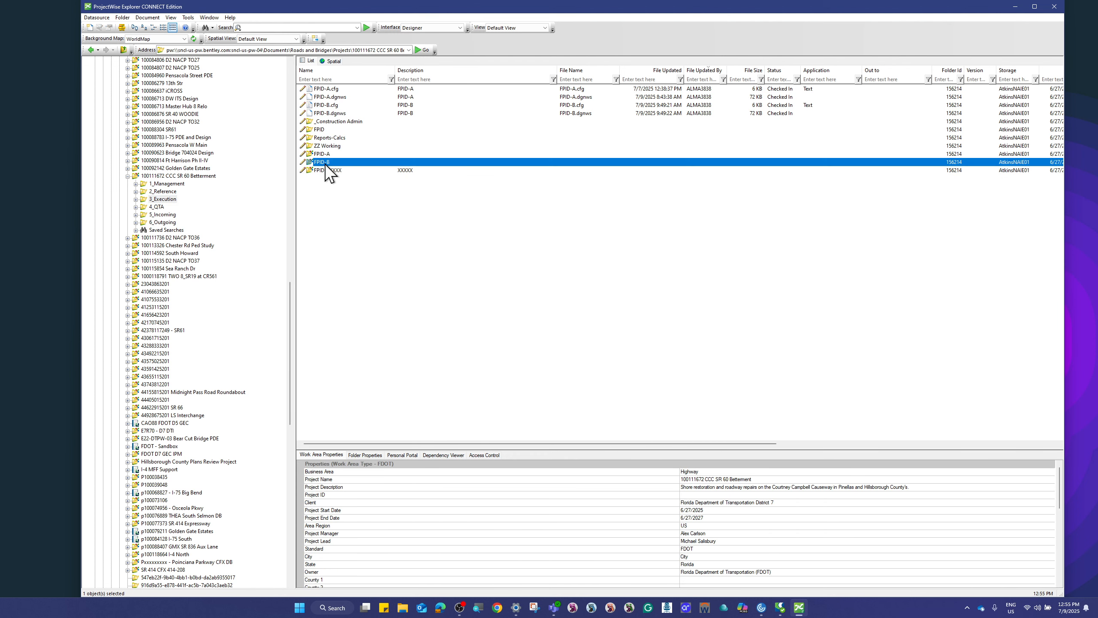
right_click(340, 160)
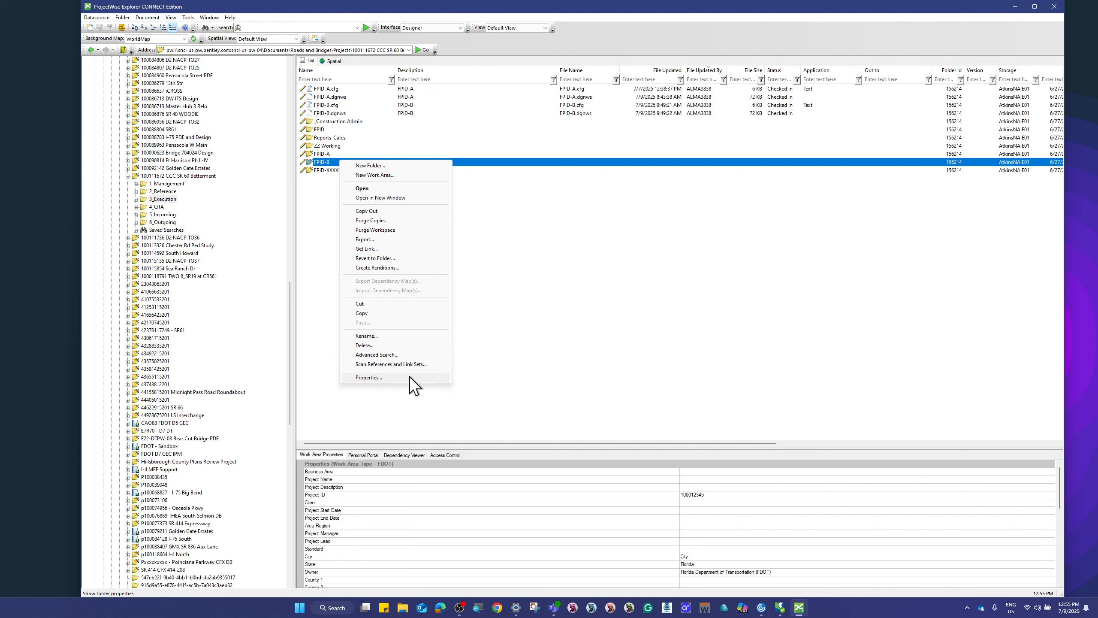
click(389, 377)
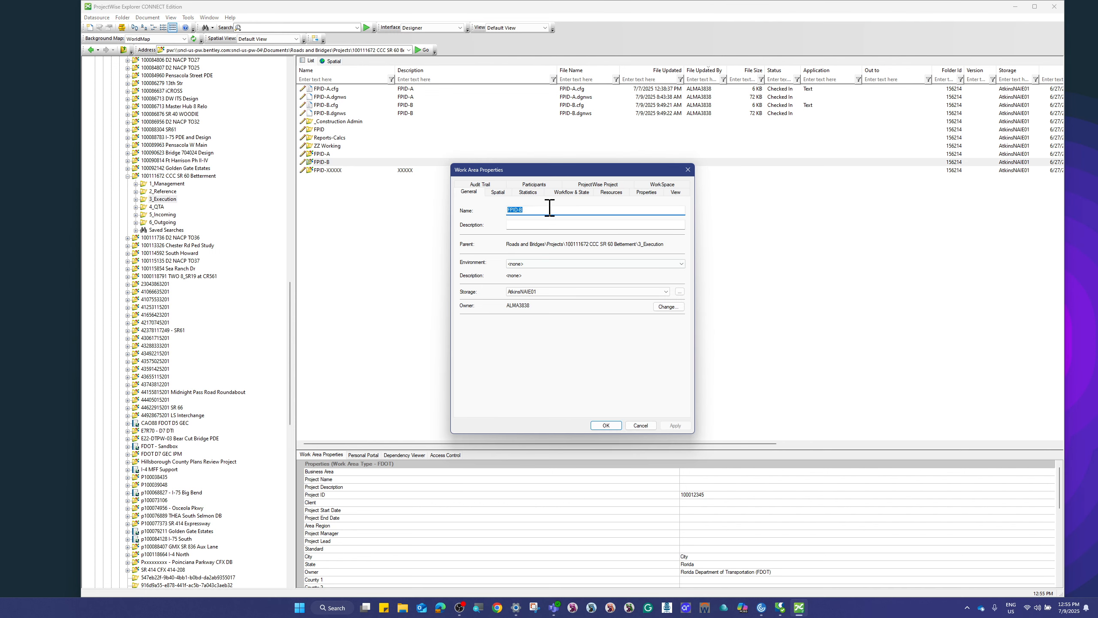
click(663, 185)
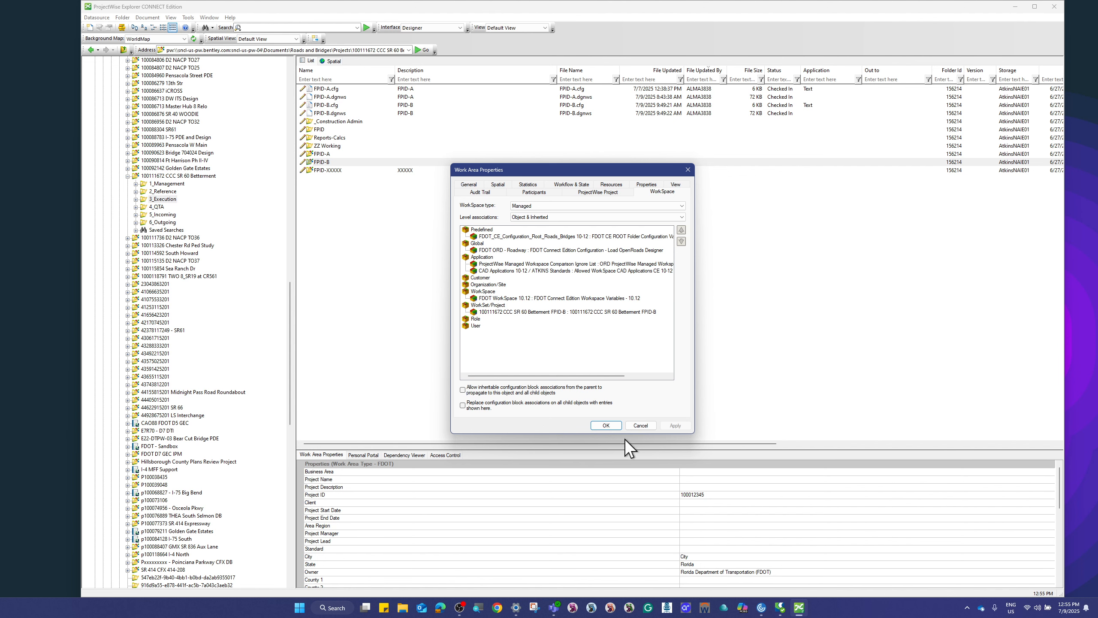
click(639, 426)
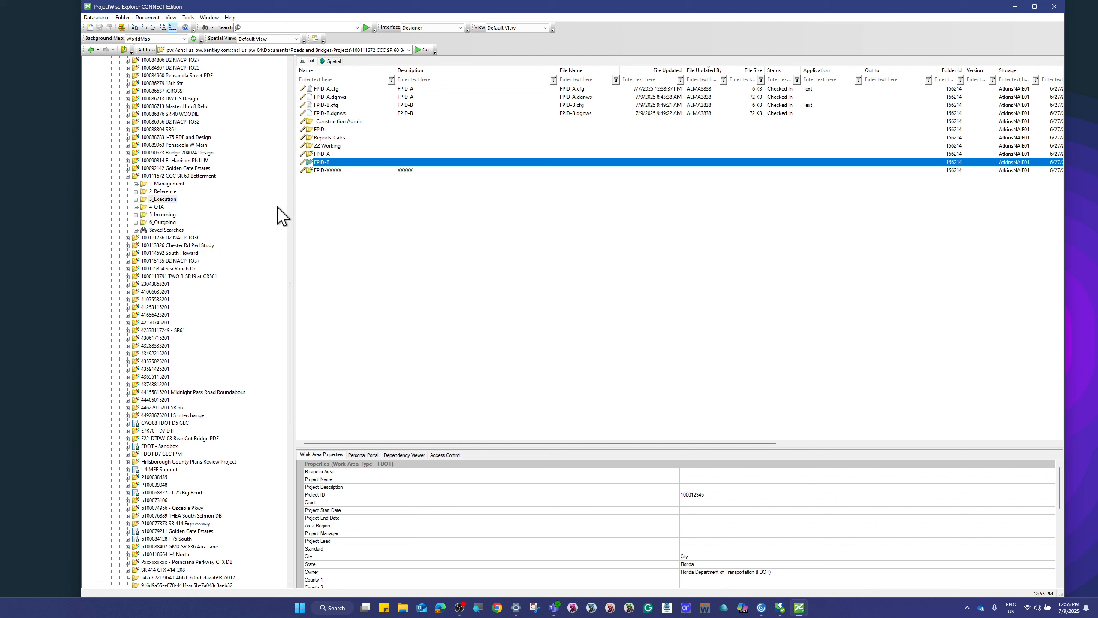
Step: Open the Seed folder inside the FPID-B work area
double_click(336, 162)
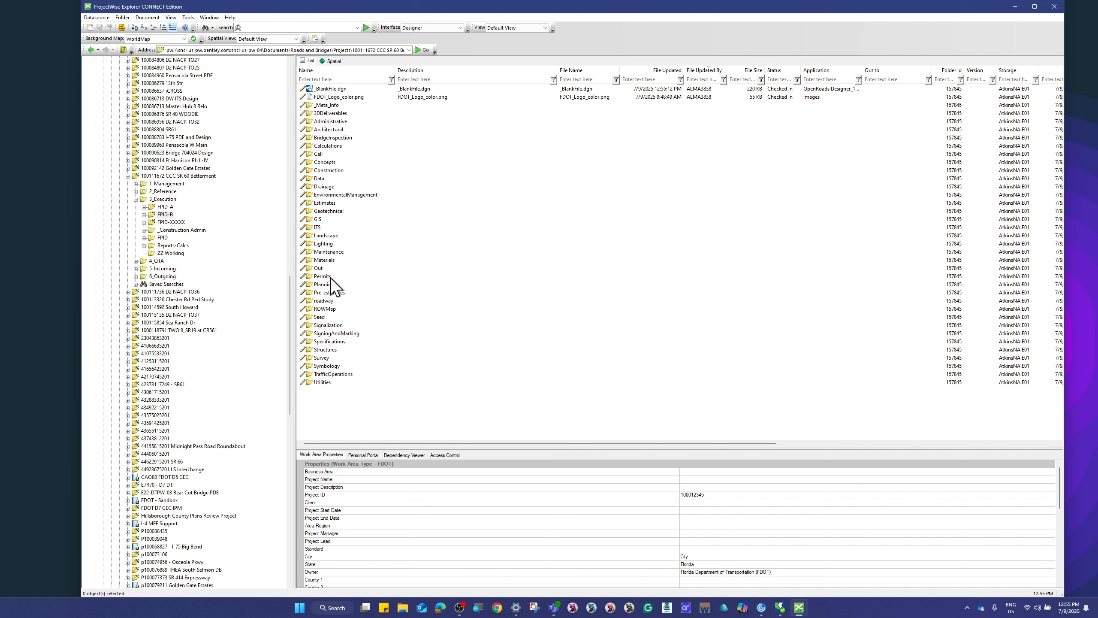
double_click(322, 318)
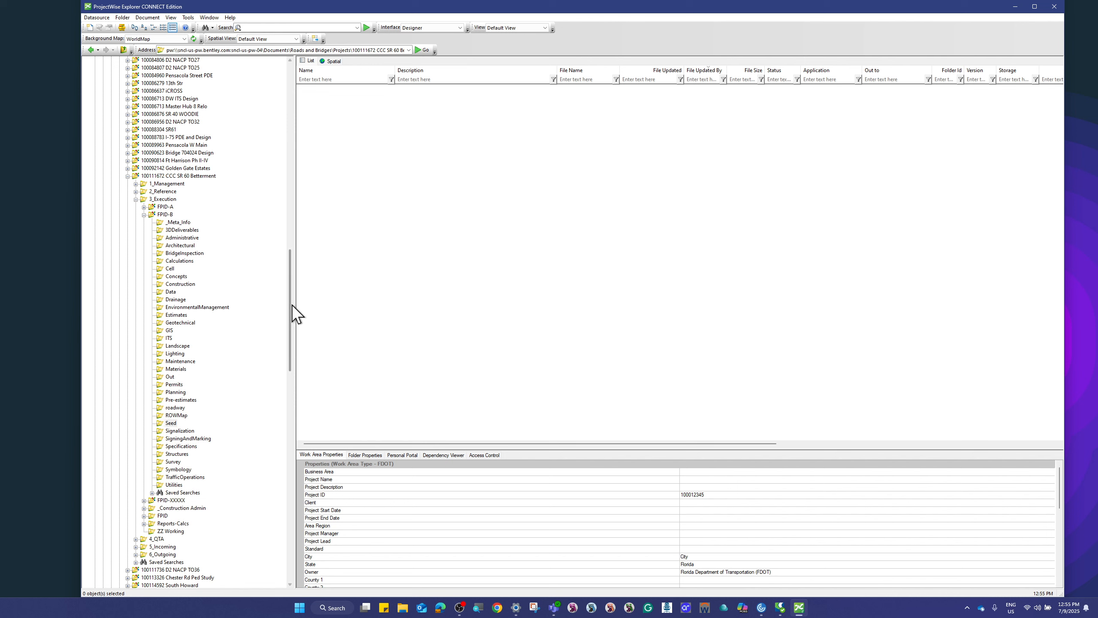
drag(292, 307, 296, 381)
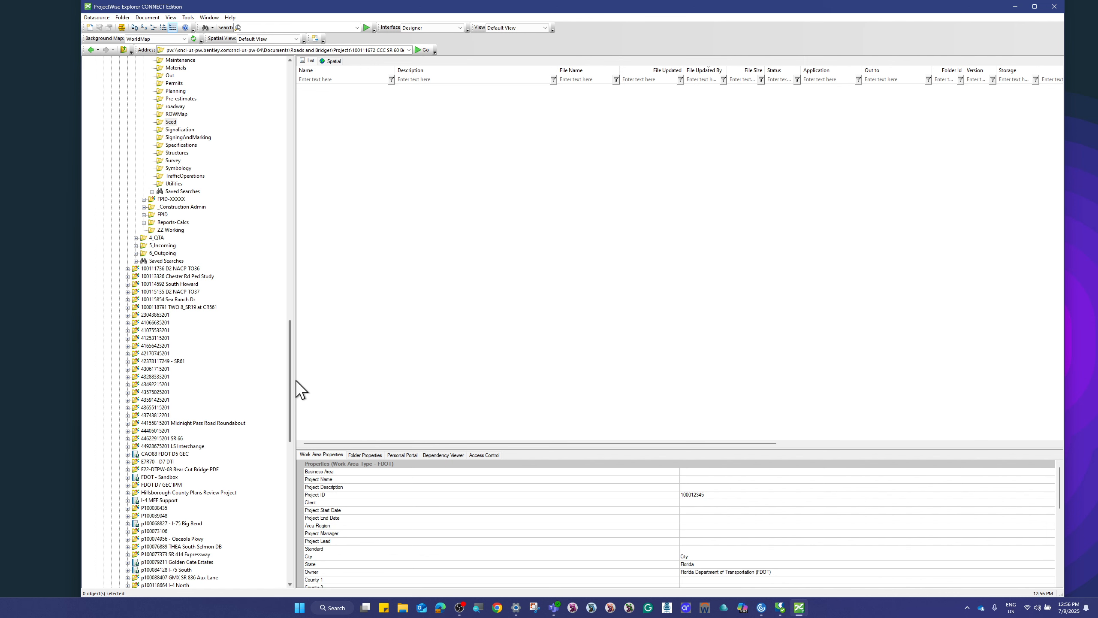
Step: Open a File Explorer window, enlarge it and place it so the empty ProjectWise document list stays accessible beside it
click(403, 607)
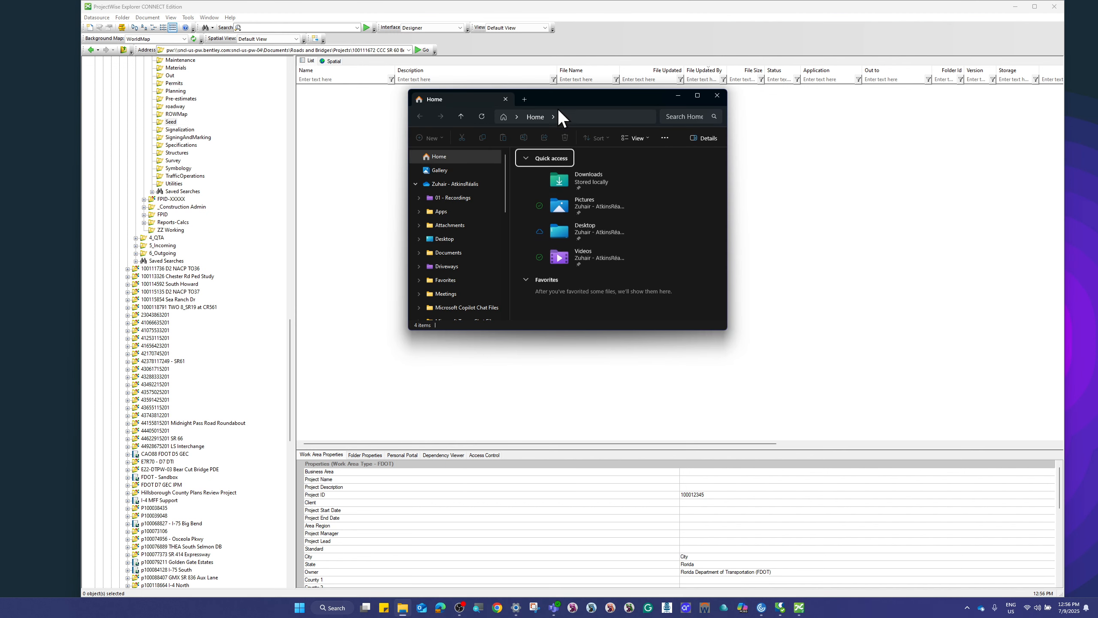
drag(559, 106, 817, 106)
drag(831, 333, 885, 571)
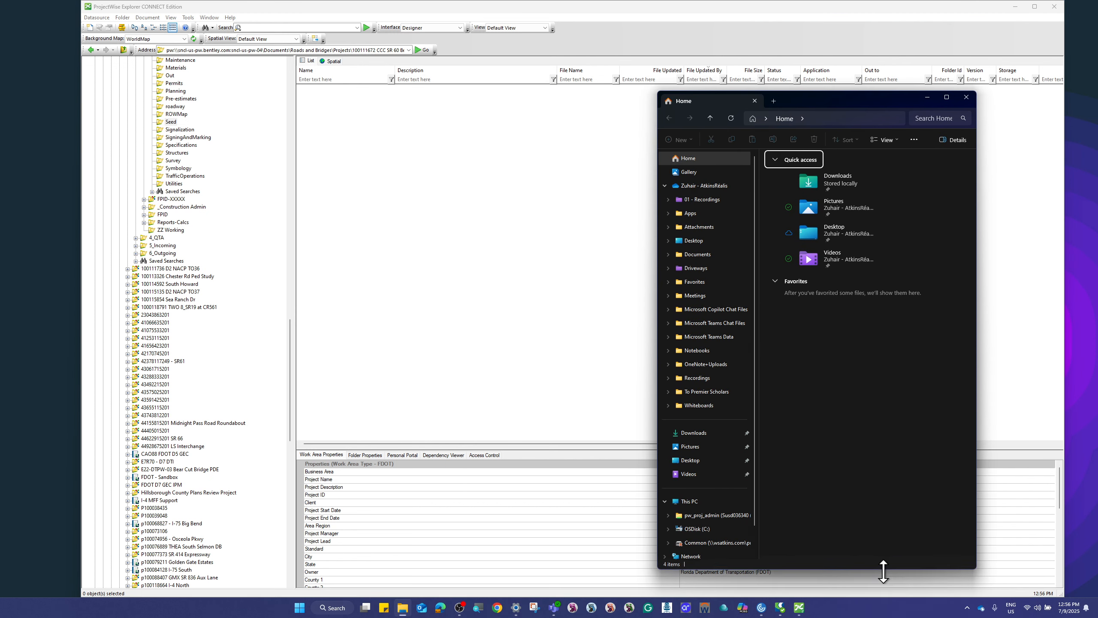
drag(655, 342, 344, 361)
drag(632, 100, 777, 106)
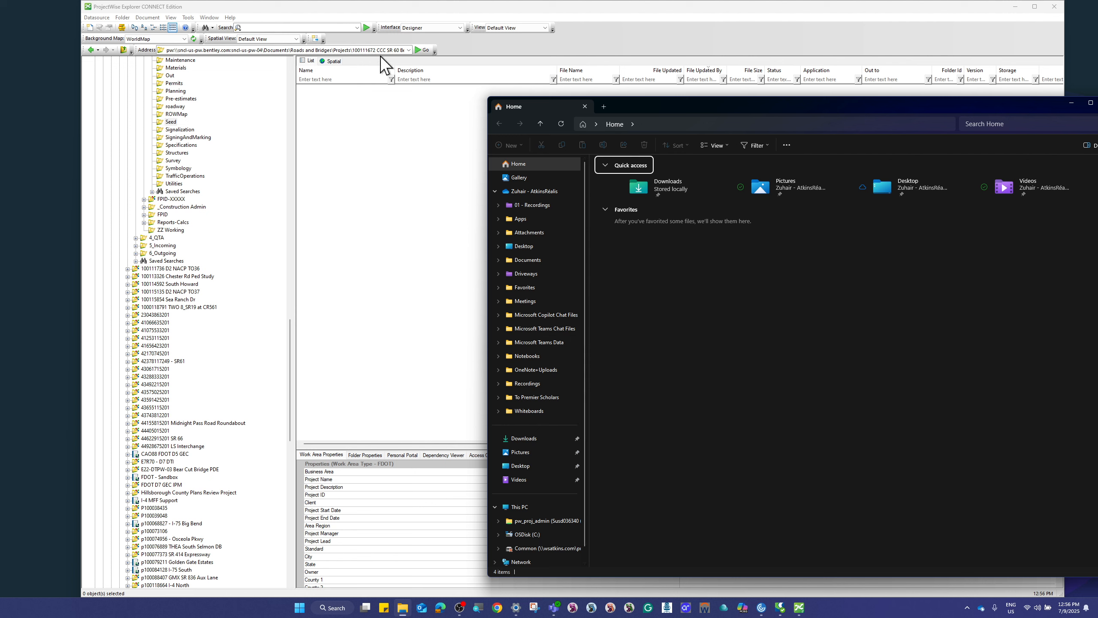
Step: Browse the OSDisk (C:) drive to the FDOTConnect10.12 folder
scroll(567, 460, down, 1)
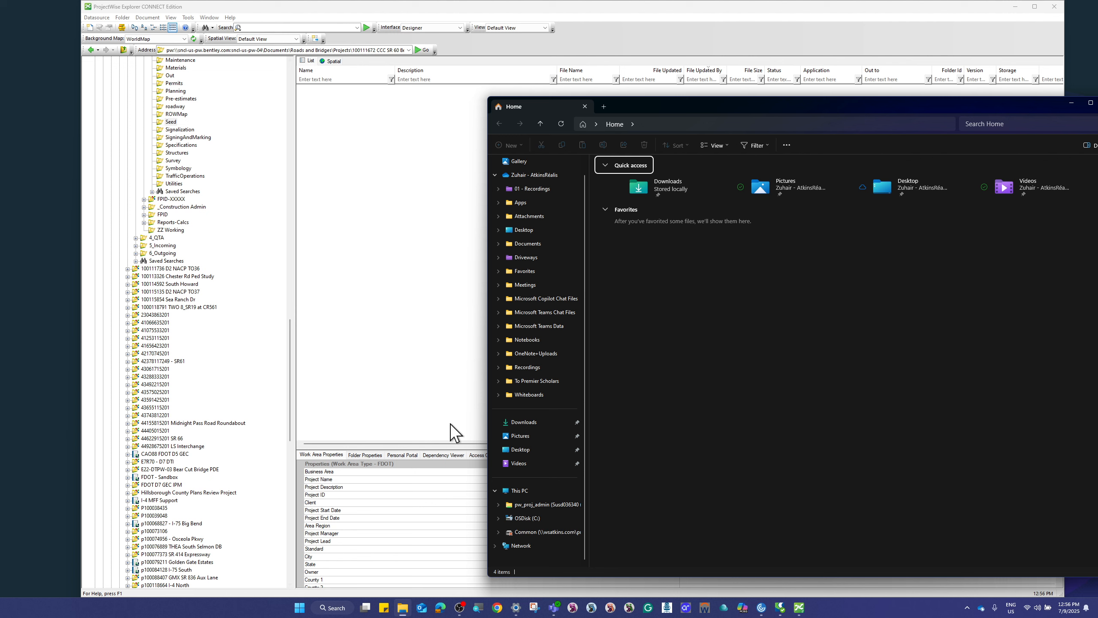
click(525, 491)
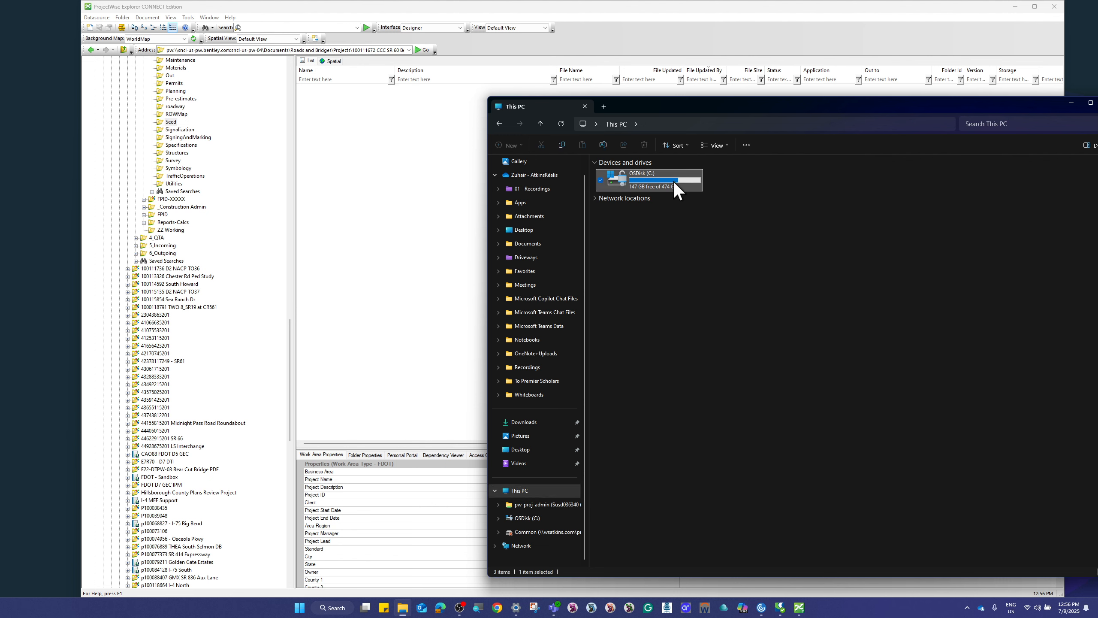
double_click(674, 181)
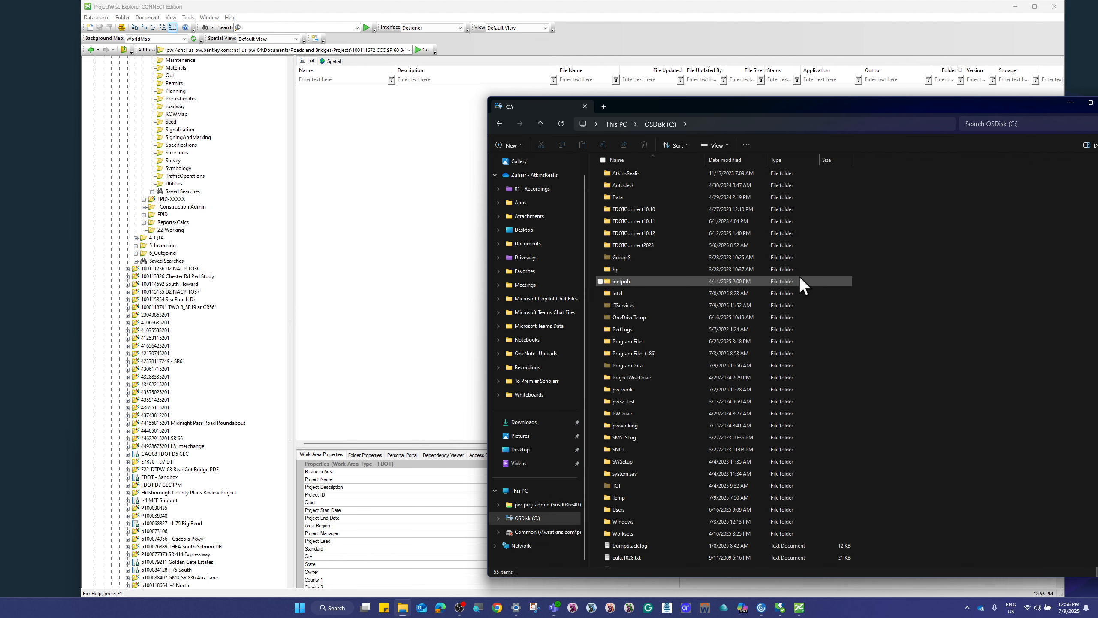
double_click(666, 232)
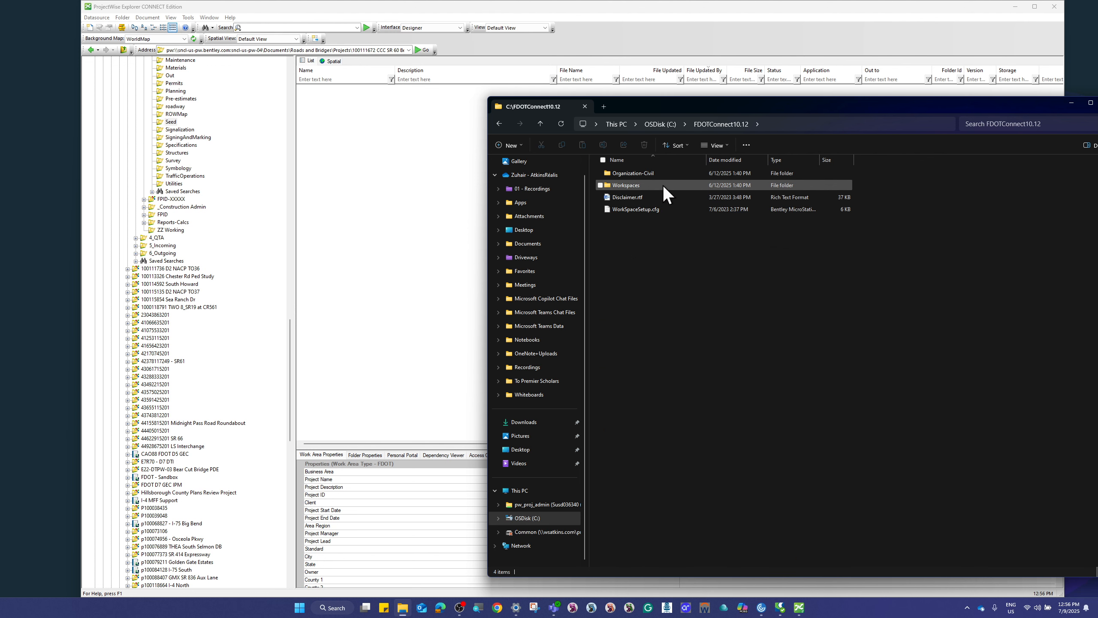
double_click(662, 186)
double_click(662, 184)
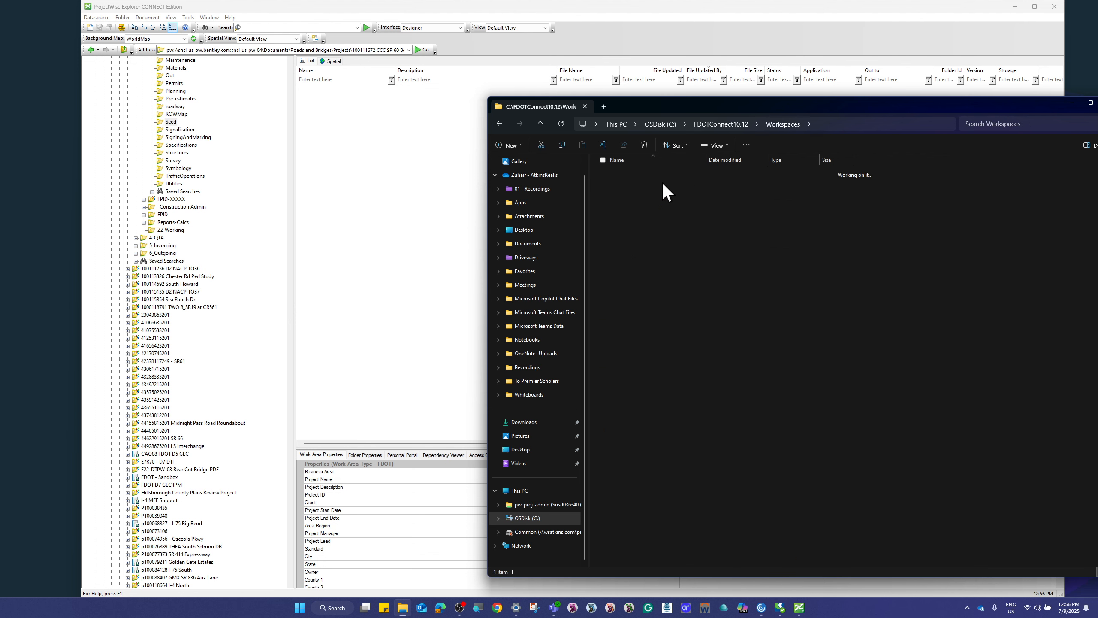
click(537, 121)
double_click(647, 177)
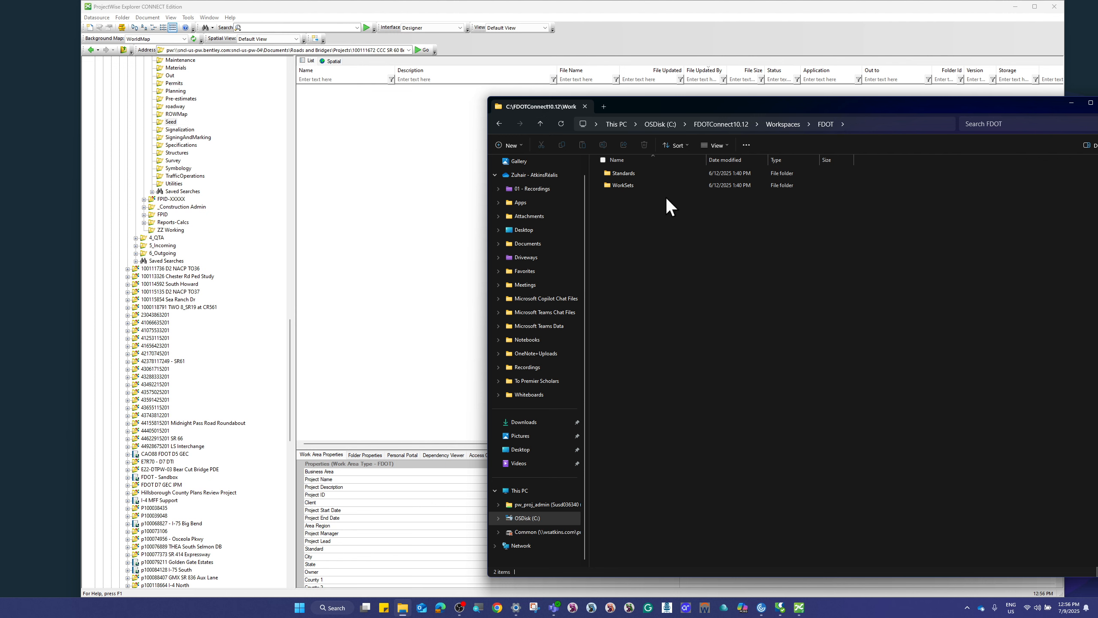
double_click(645, 173)
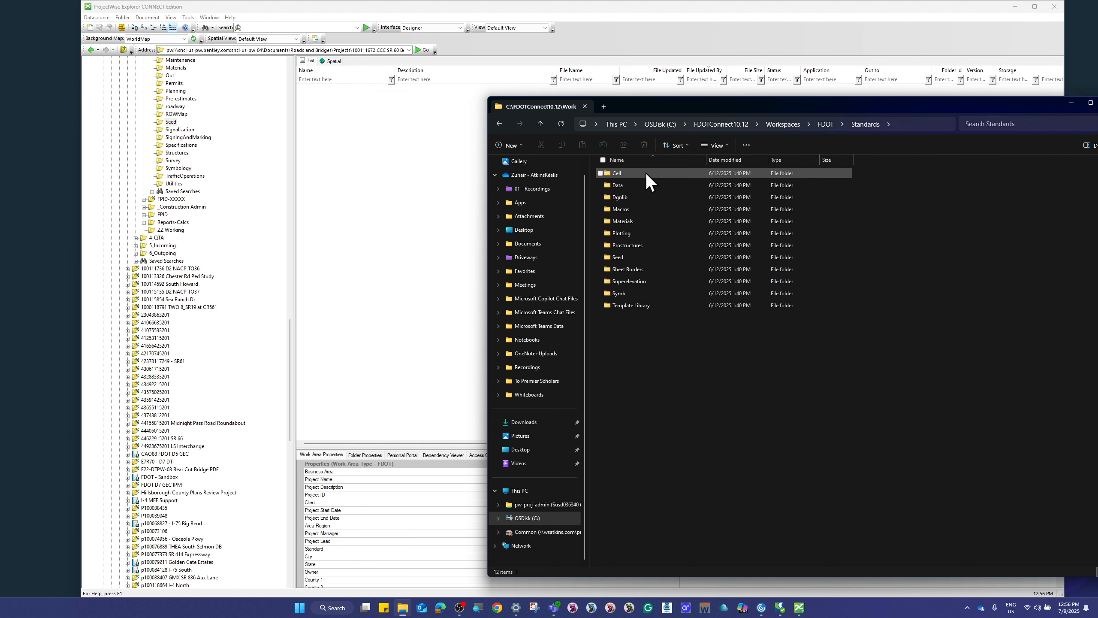
double_click(633, 256)
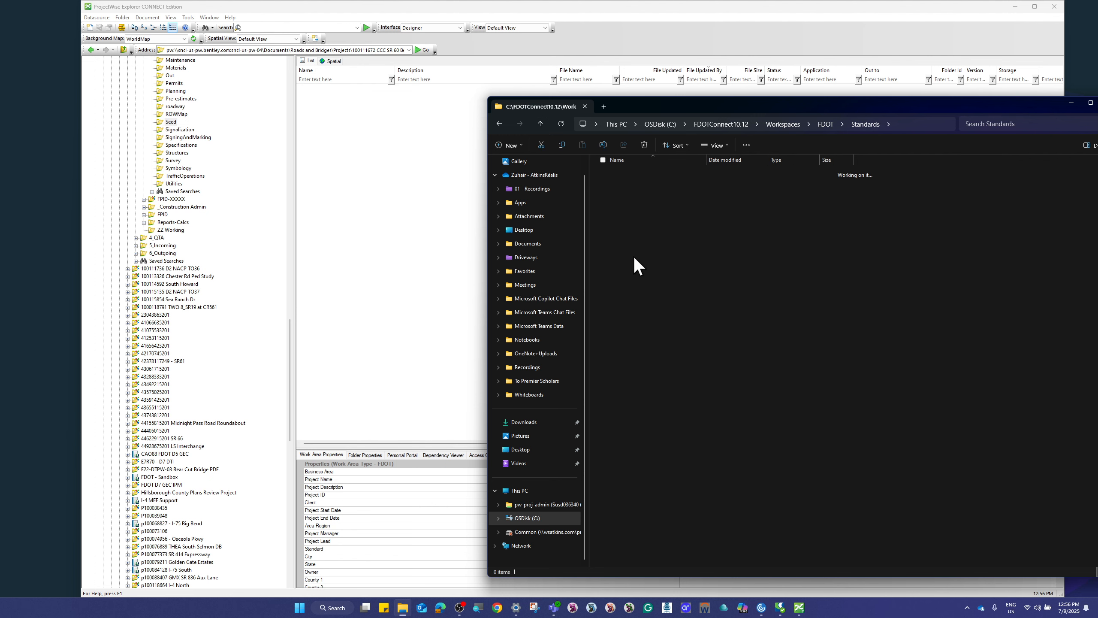
click(540, 123)
click(539, 122)
click(539, 122)
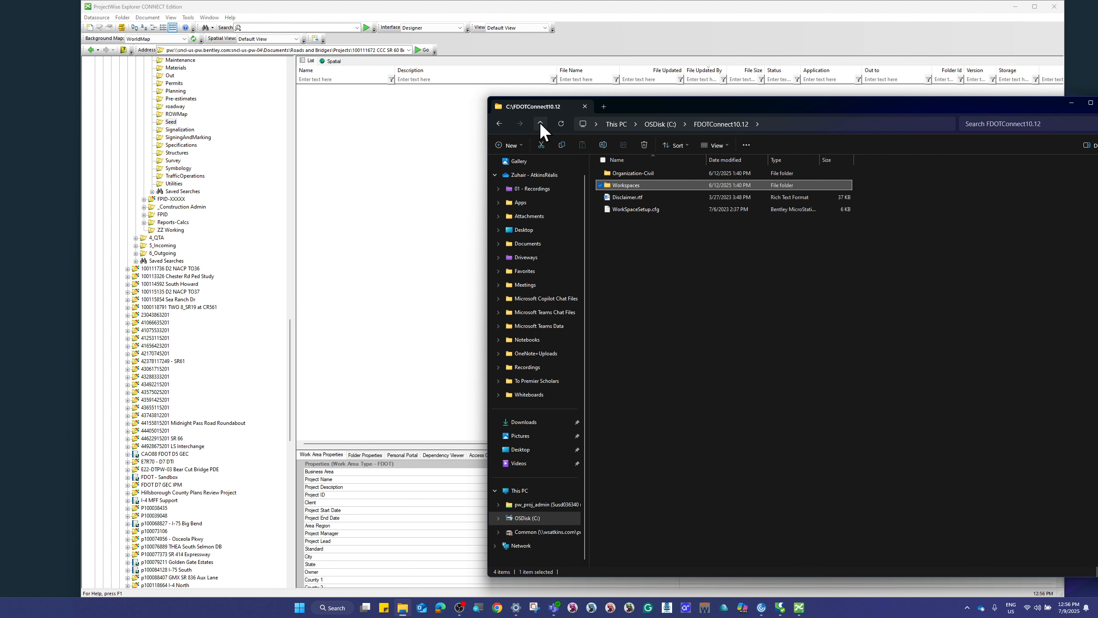
Step: Open the Seed folder under Organization-Civil\FDOT in FDOTConnect10.12
double_click(654, 173)
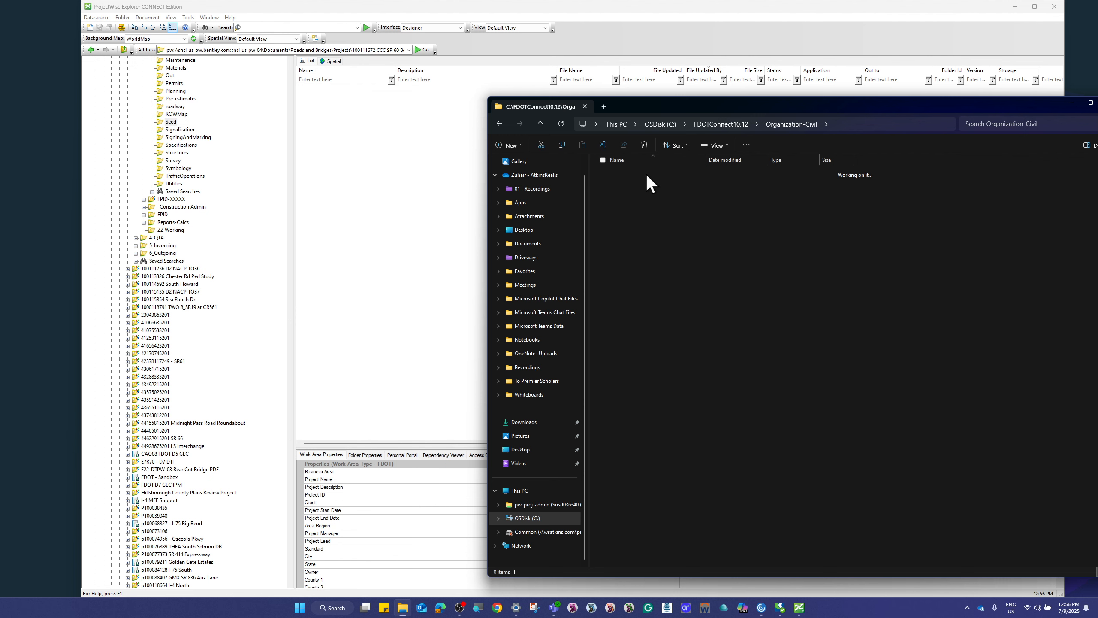
double_click(647, 173)
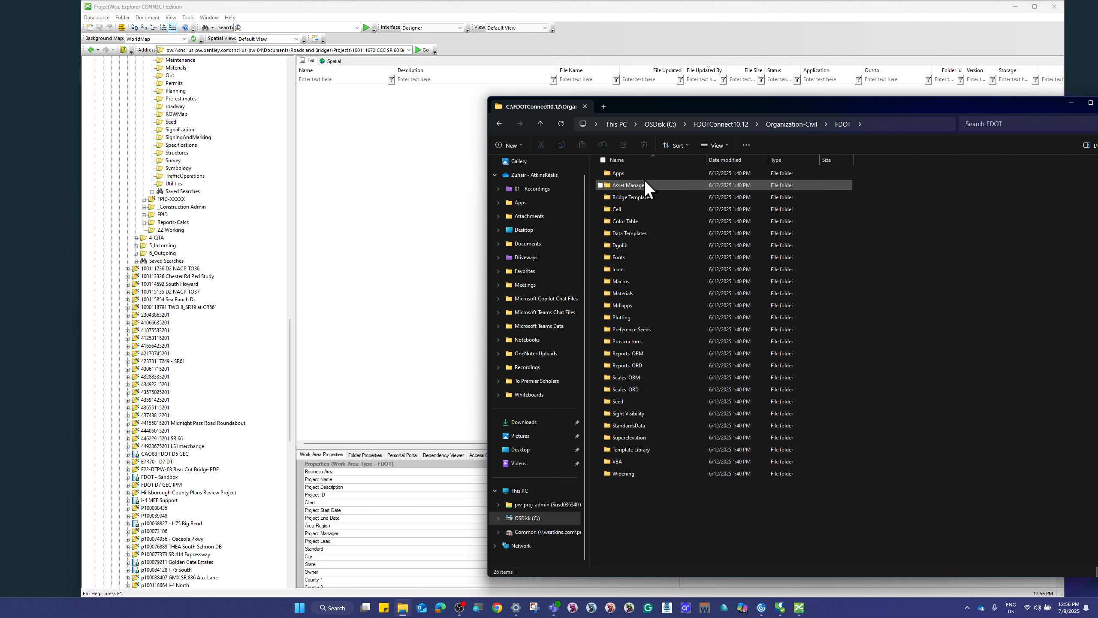
double_click(626, 402)
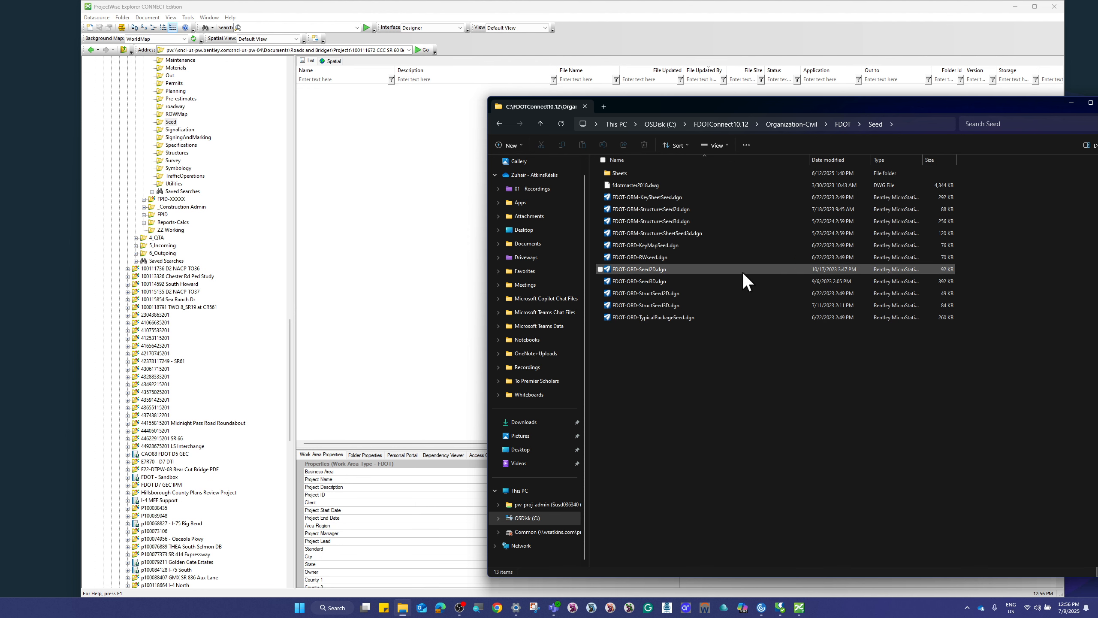
Step: Import the Sheets folder and all seed files into the ProjectWise Seed folder, then minimize File Explorer
drag(642, 351, 745, 171)
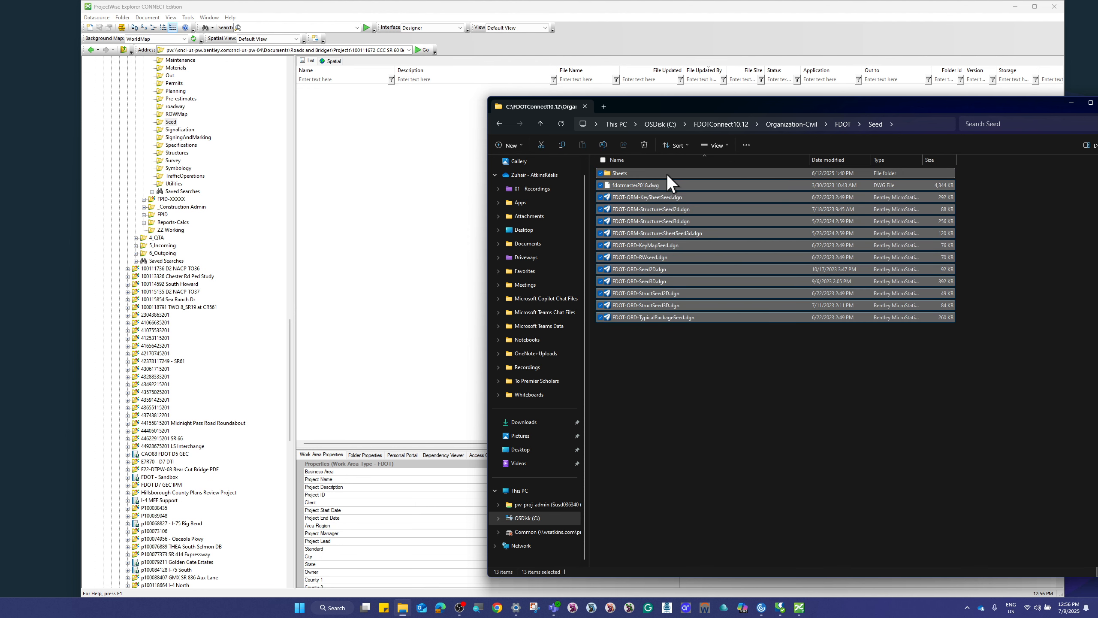
drag(678, 172, 411, 192)
drag(792, 107, 699, 397)
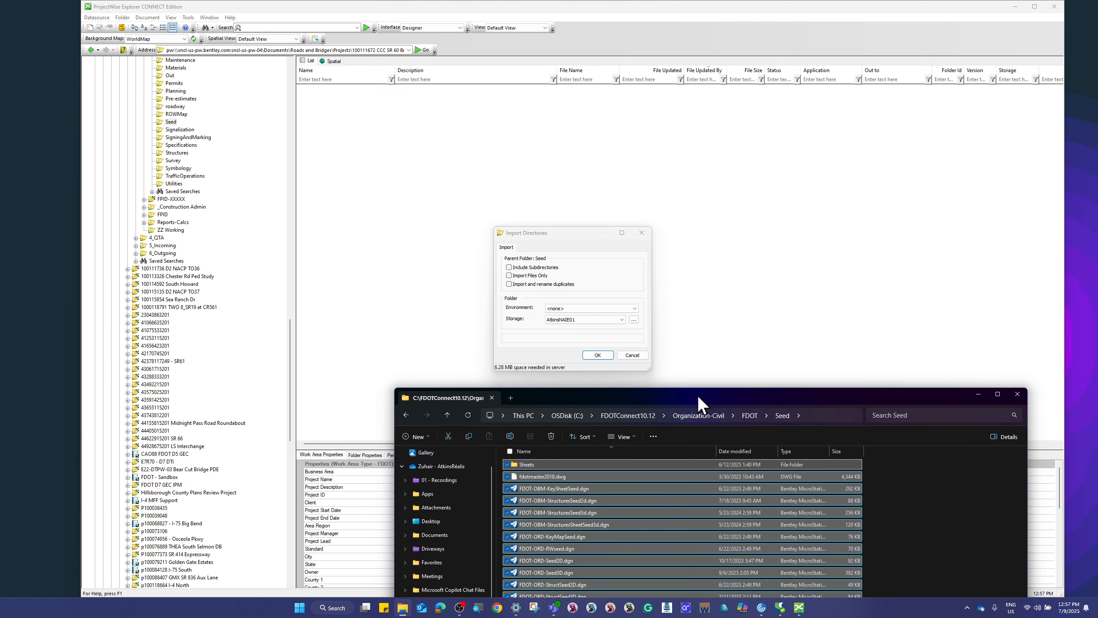
drag(553, 230, 554, 169)
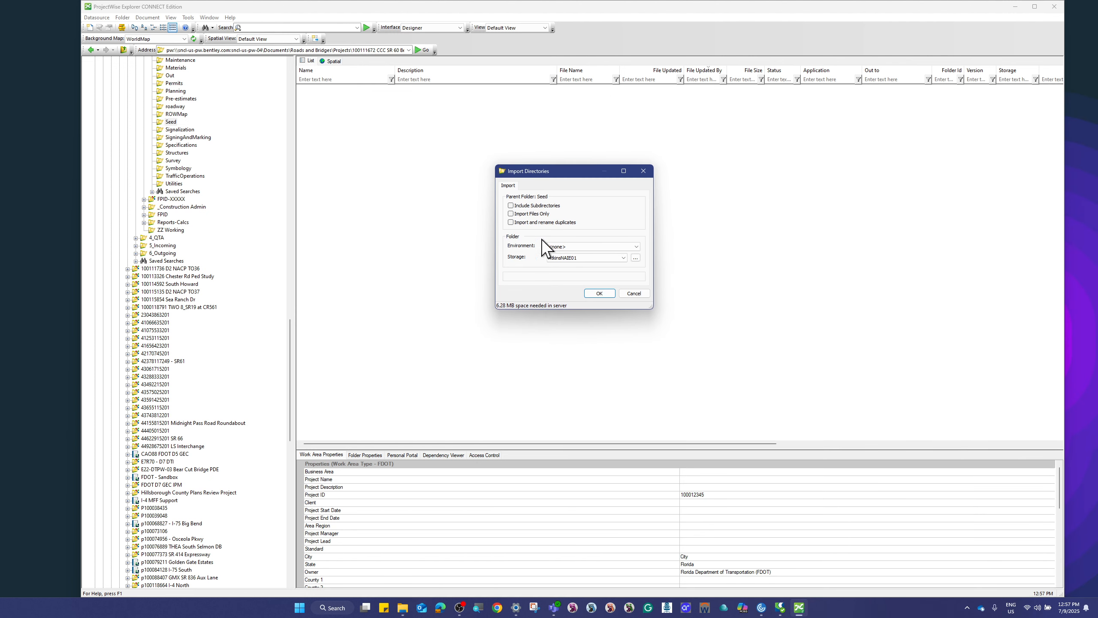
click(596, 294)
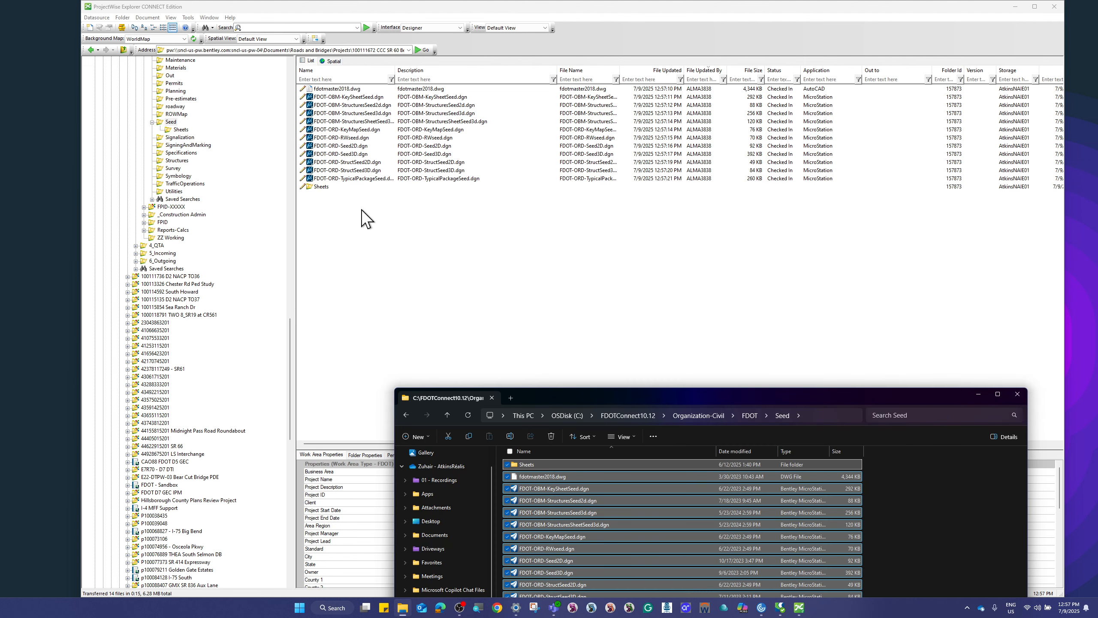
click(978, 395)
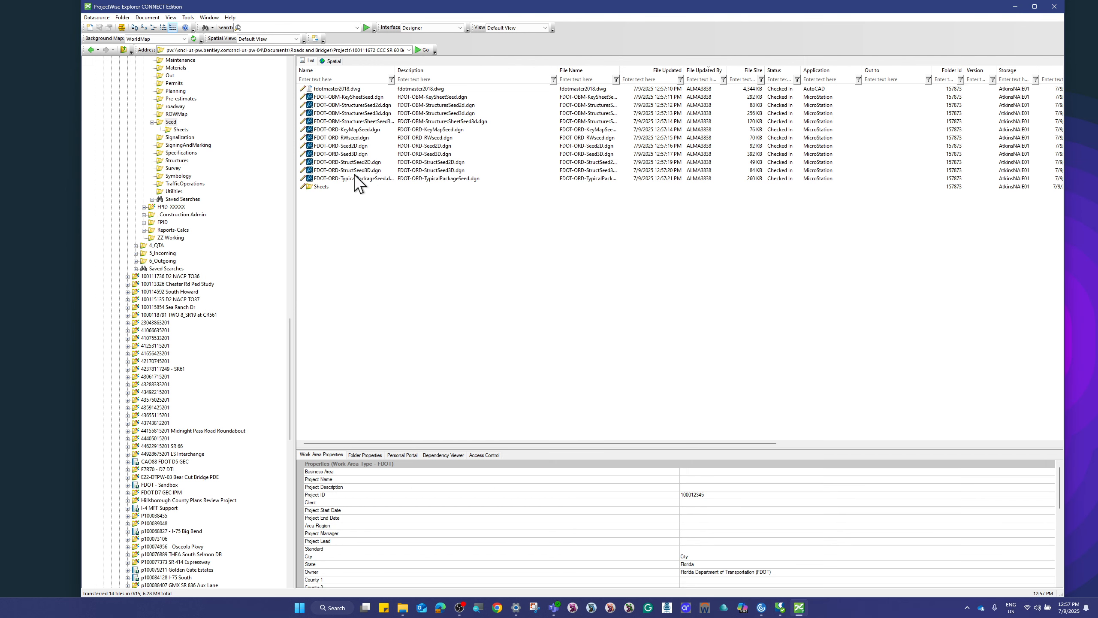
Step: Set the application of FDOT-ORD-TypicalPackageSeed.dgn to OpenRoads Designer_10_12 and save its properties
right_click(345, 178)
click(373, 583)
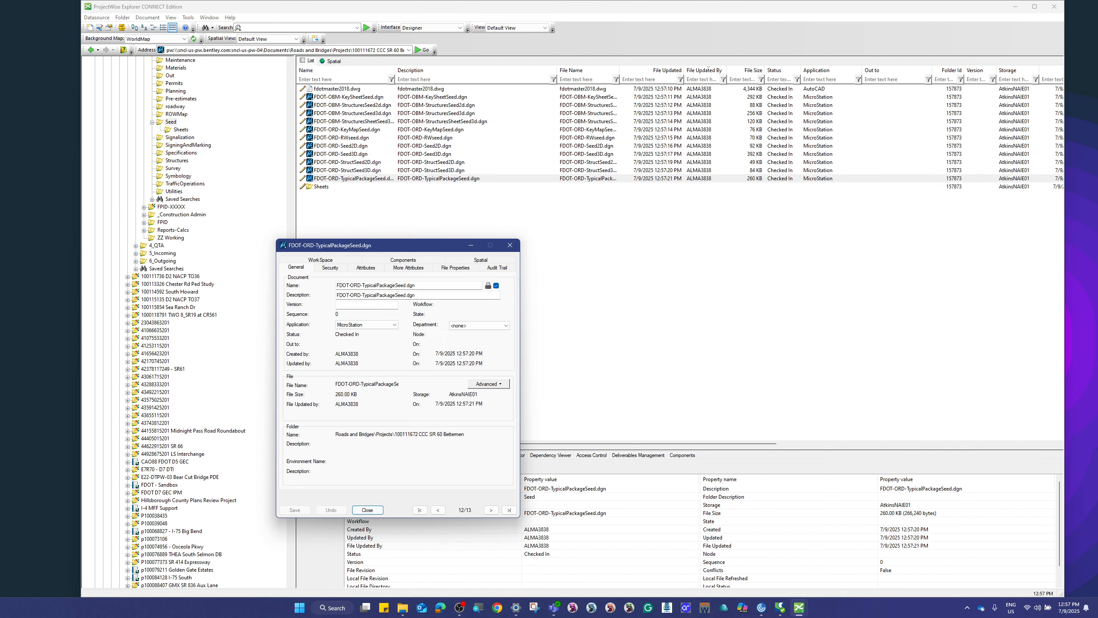
click(389, 326)
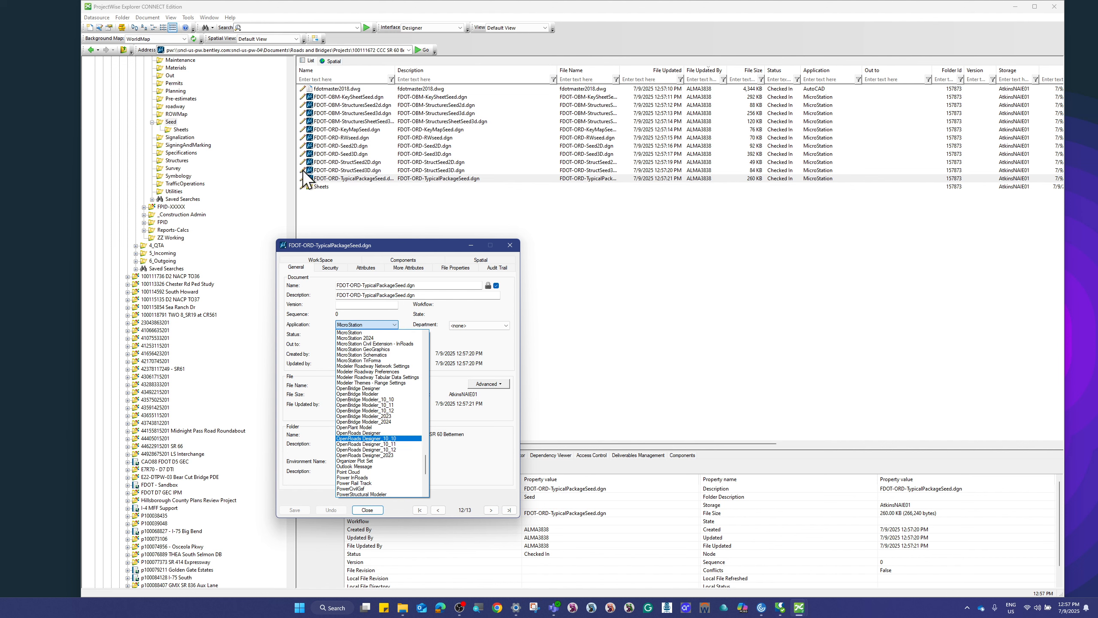
click(396, 450)
click(295, 509)
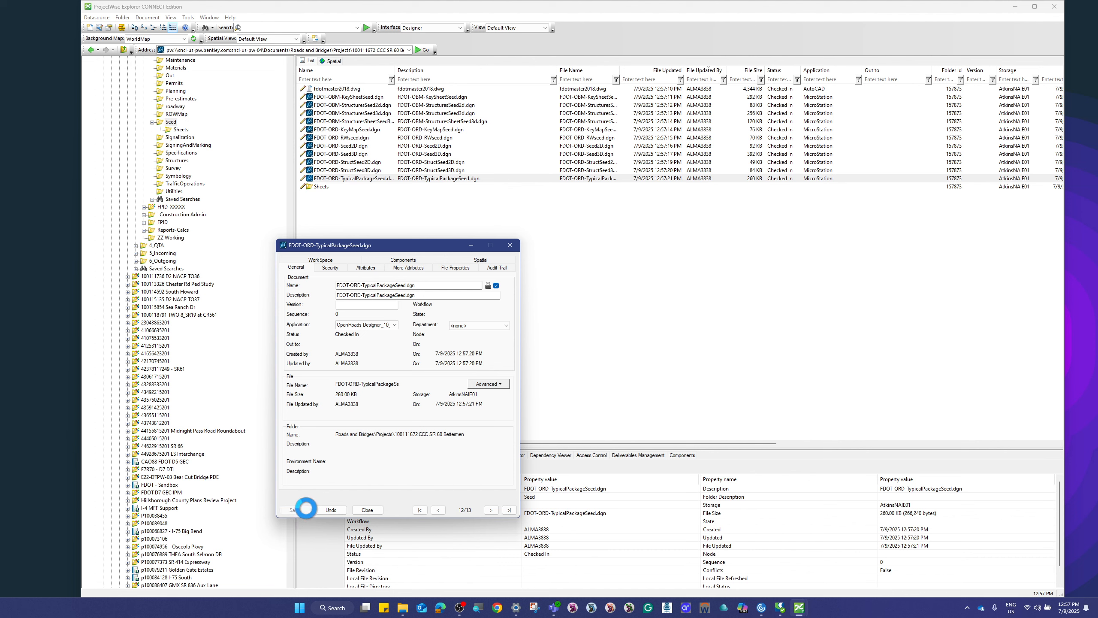
click(367, 510)
Step: Set the application of FDOT-ORD-StructSeed3D.dgn to OpenRoads Designer_10_12 and save its properties
right_click(363, 172)
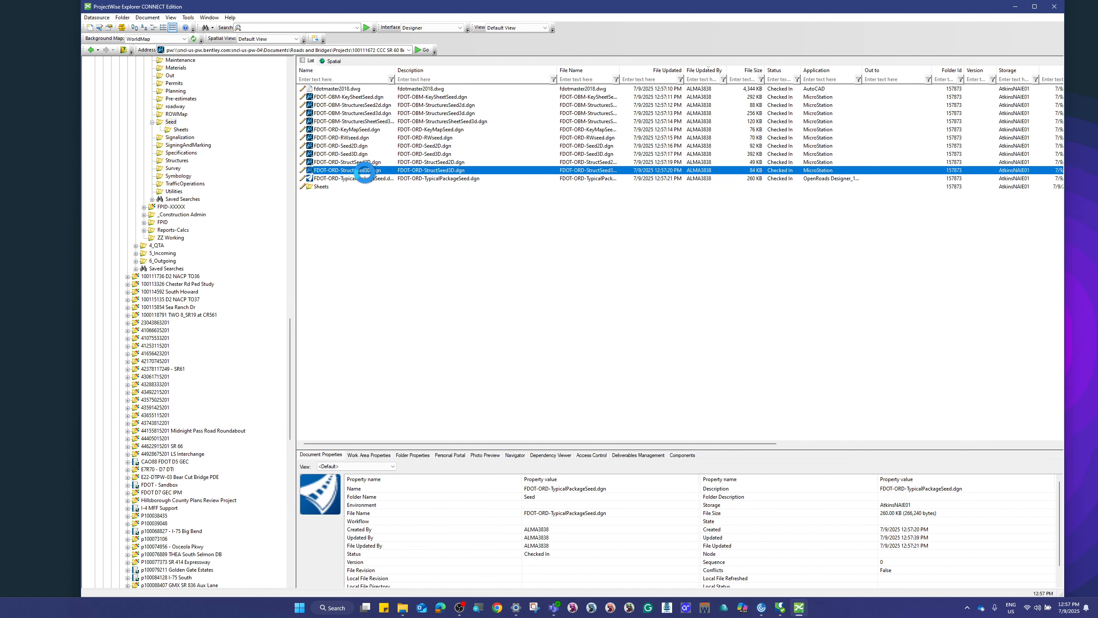
click(405, 569)
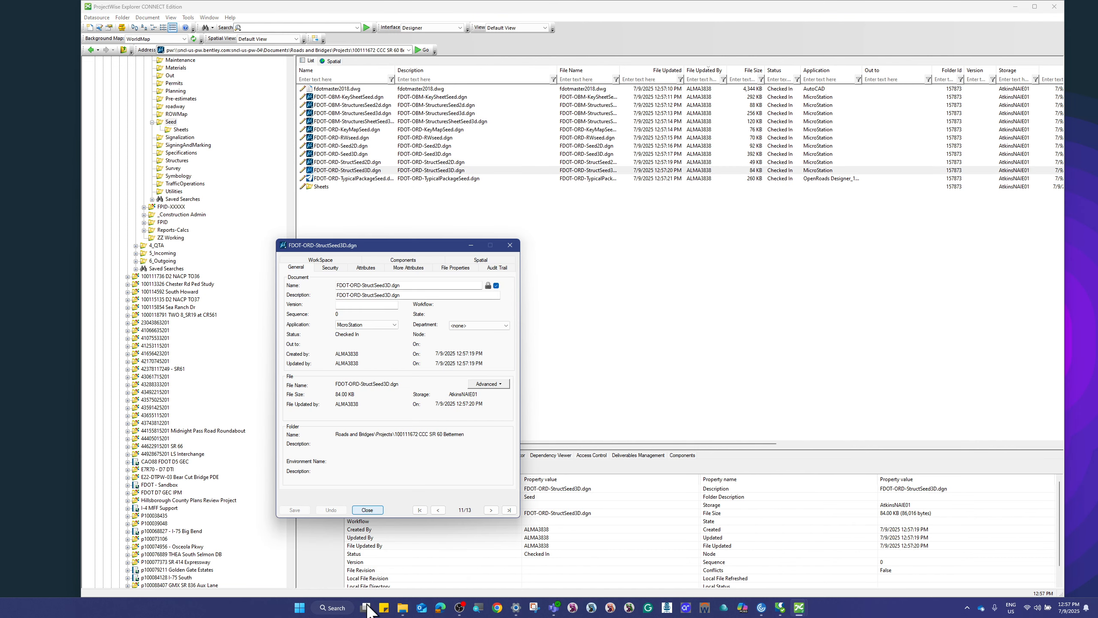
click(385, 325)
click(398, 449)
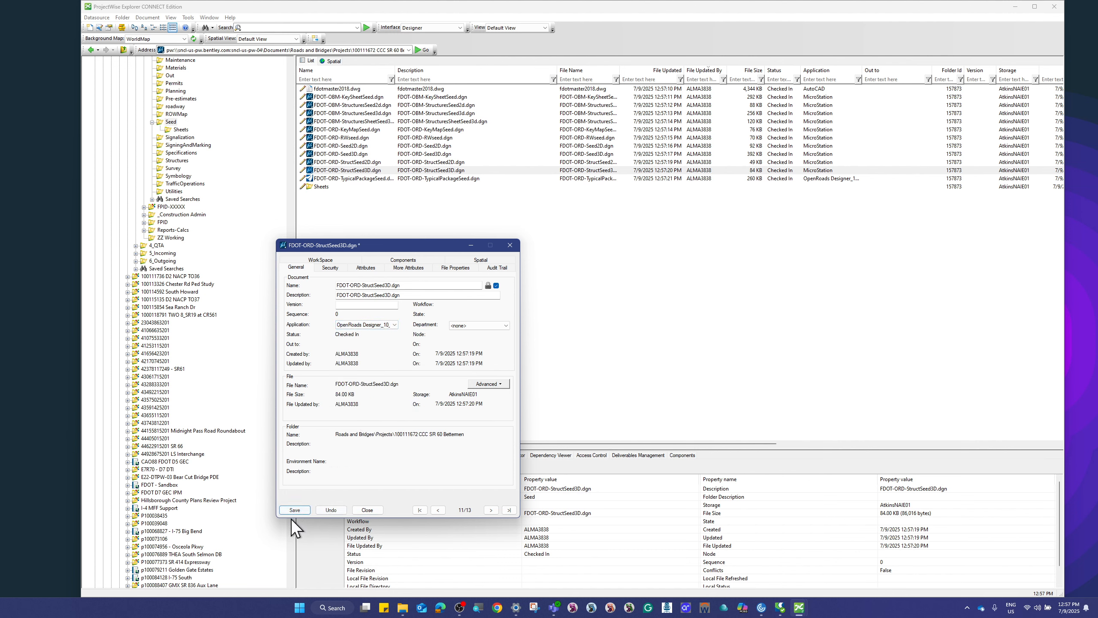
click(296, 510)
click(365, 509)
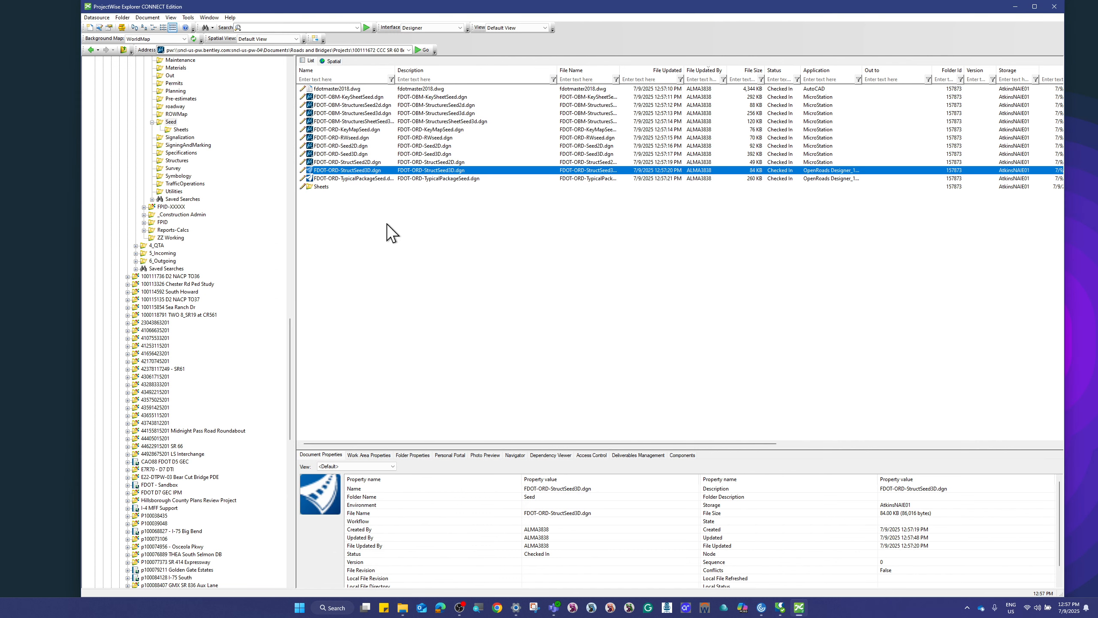
Step: Set the application of FDOT-ORD-StructSeed2D.dgn to OpenRoads Designer_10_12 and save its properties
right_click(384, 162)
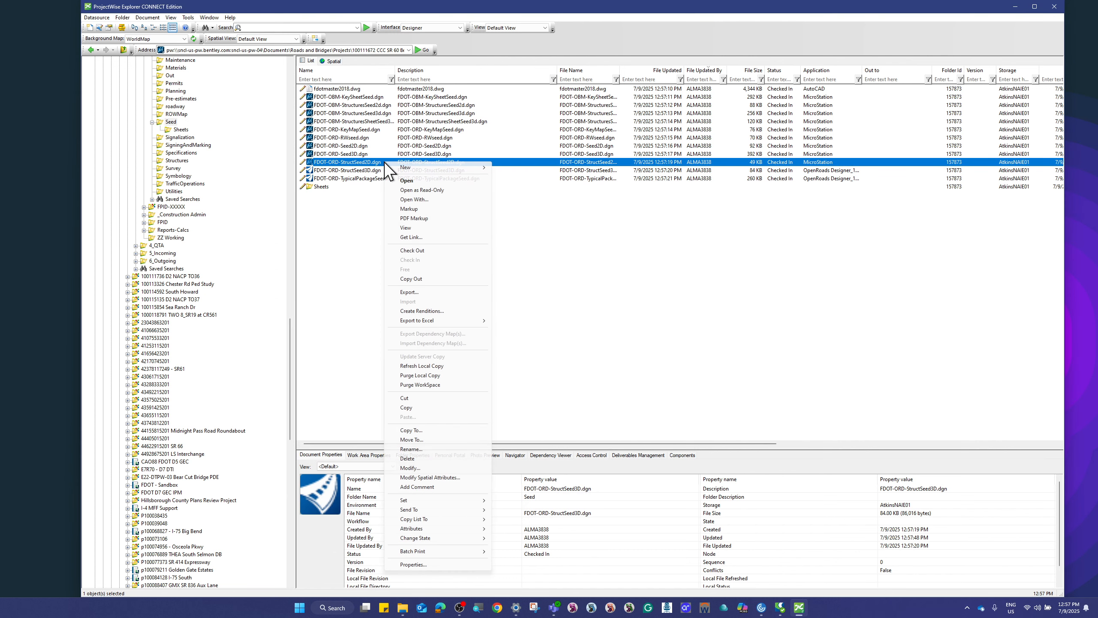
click(413, 565)
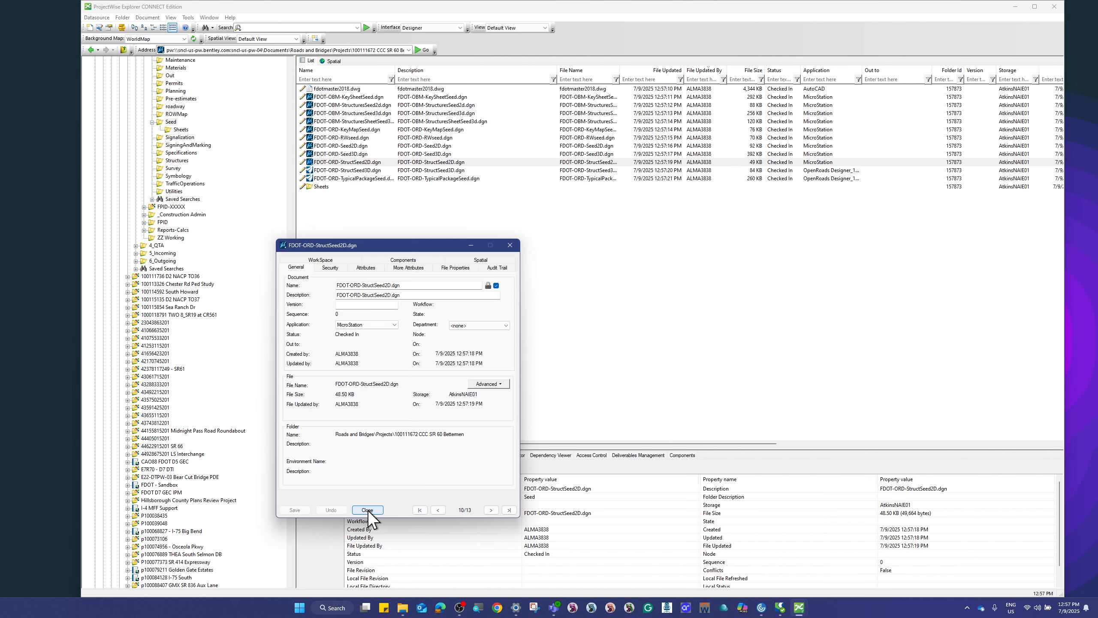
click(375, 323)
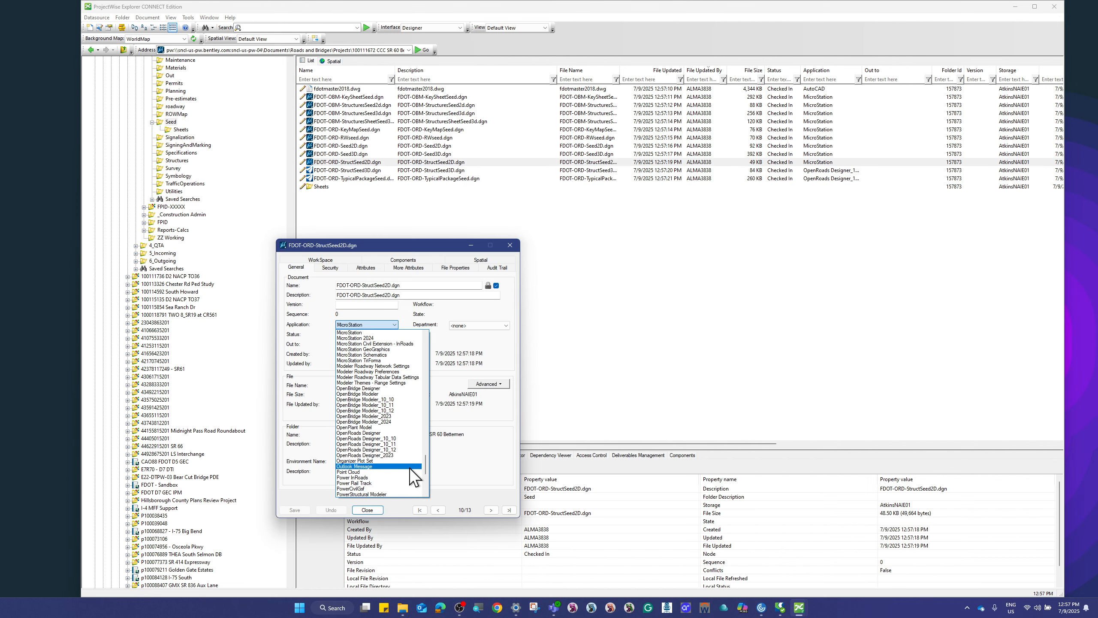
click(417, 455)
click(295, 510)
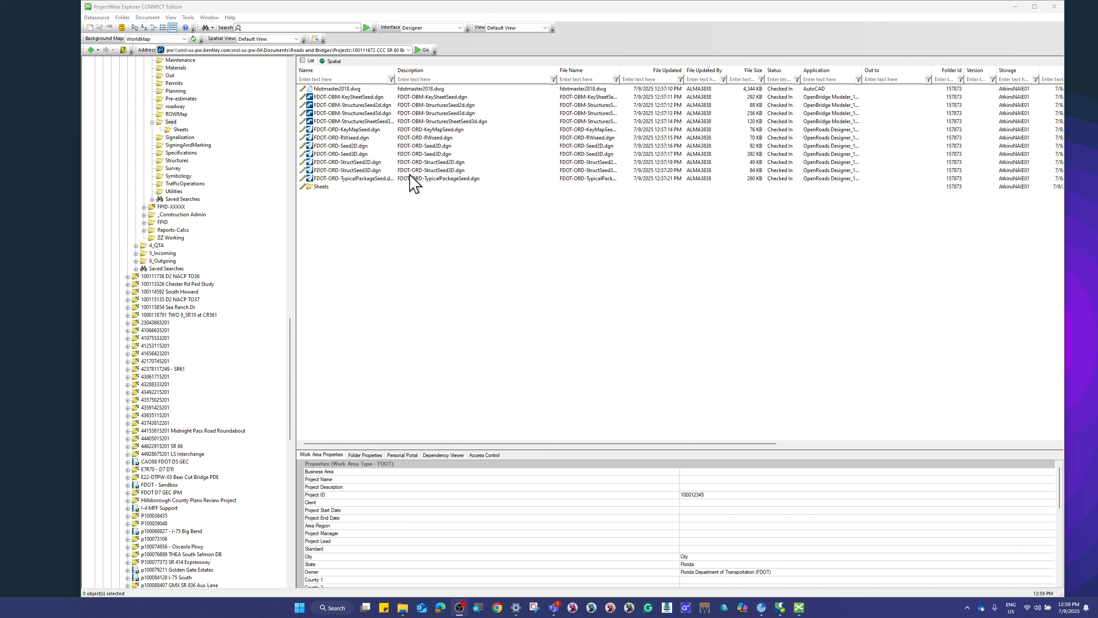
scroll(208, 257, up, 6)
scroll(215, 312, up, 1)
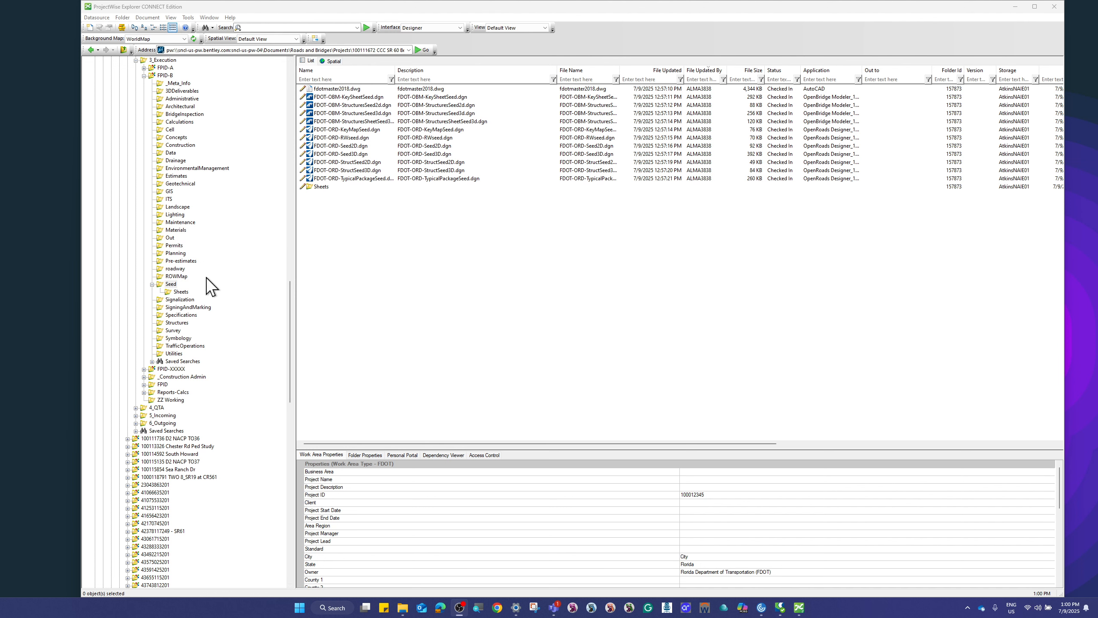
scroll(201, 288, up, 2)
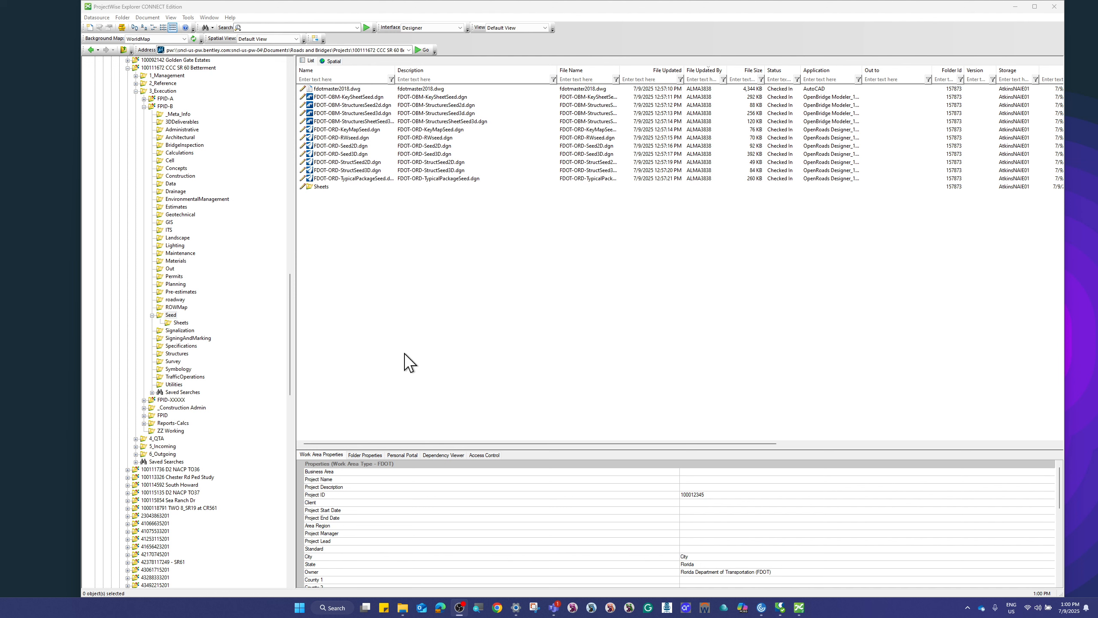
scroll(188, 342, up, 2)
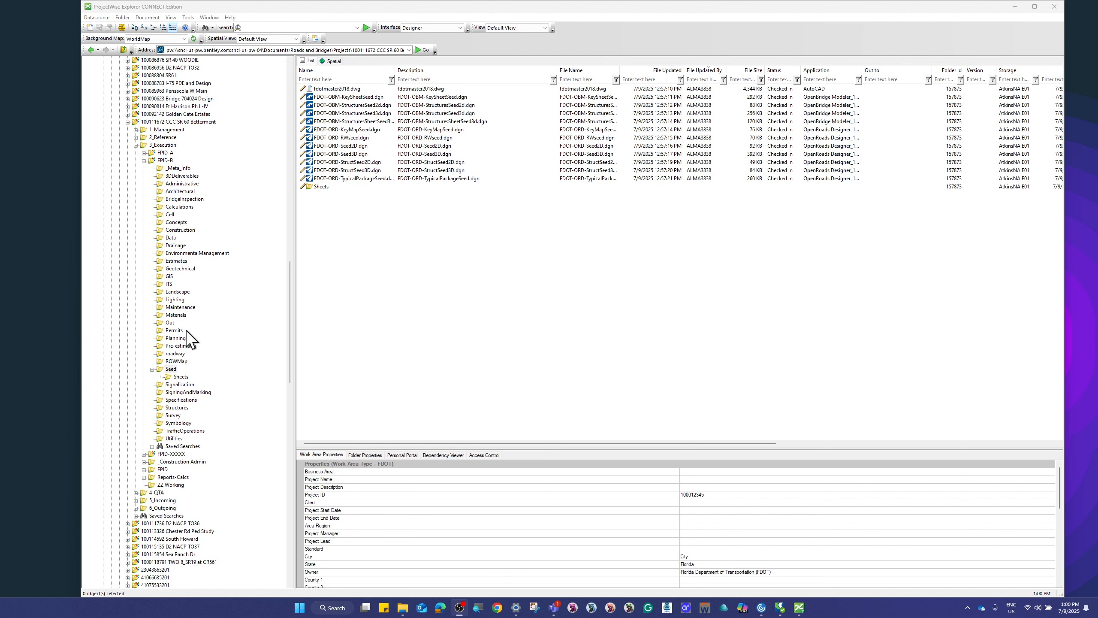
scroll(186, 331, up, 1)
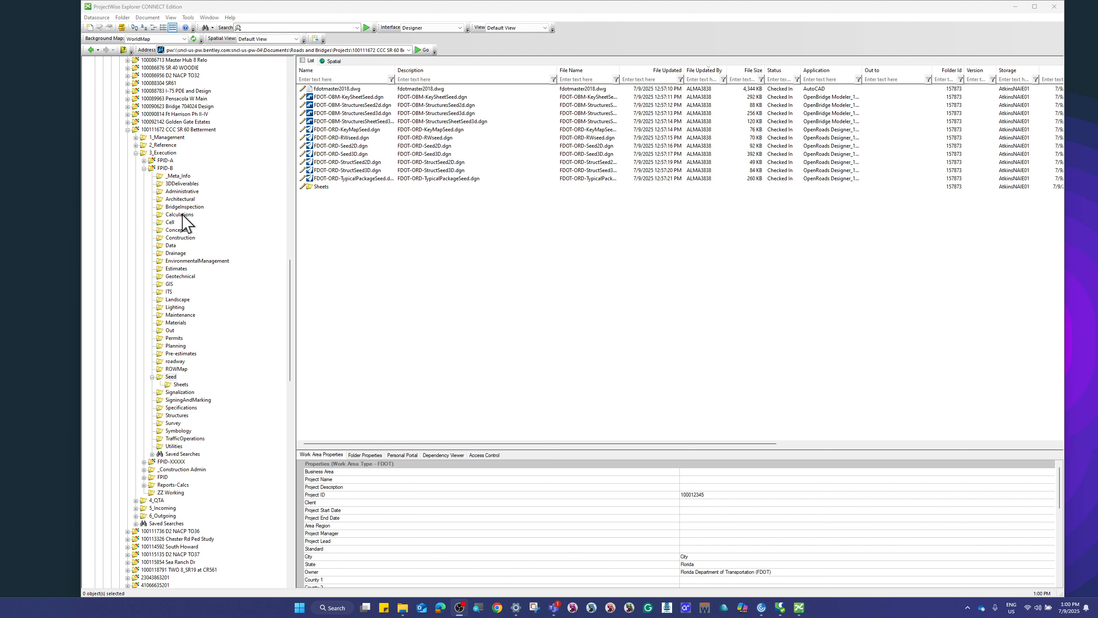
Step: Open the WorkSpace properties of the Structures folder under FPID 60212-5 in the 100092142 Golden Gate Estates project
click(152, 377)
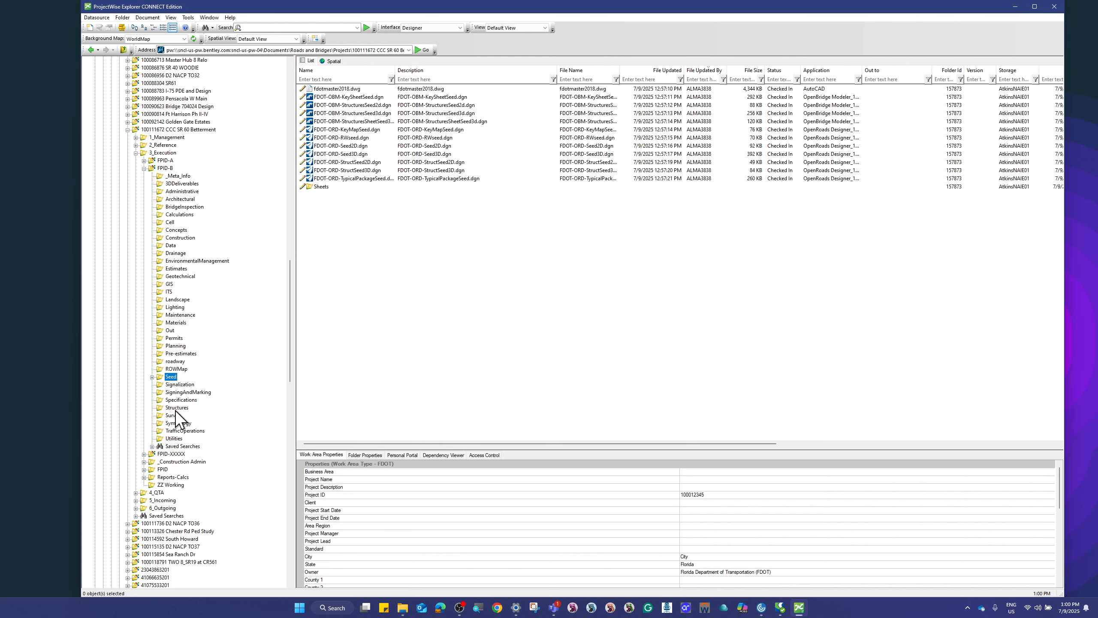
scroll(196, 336, up, 2)
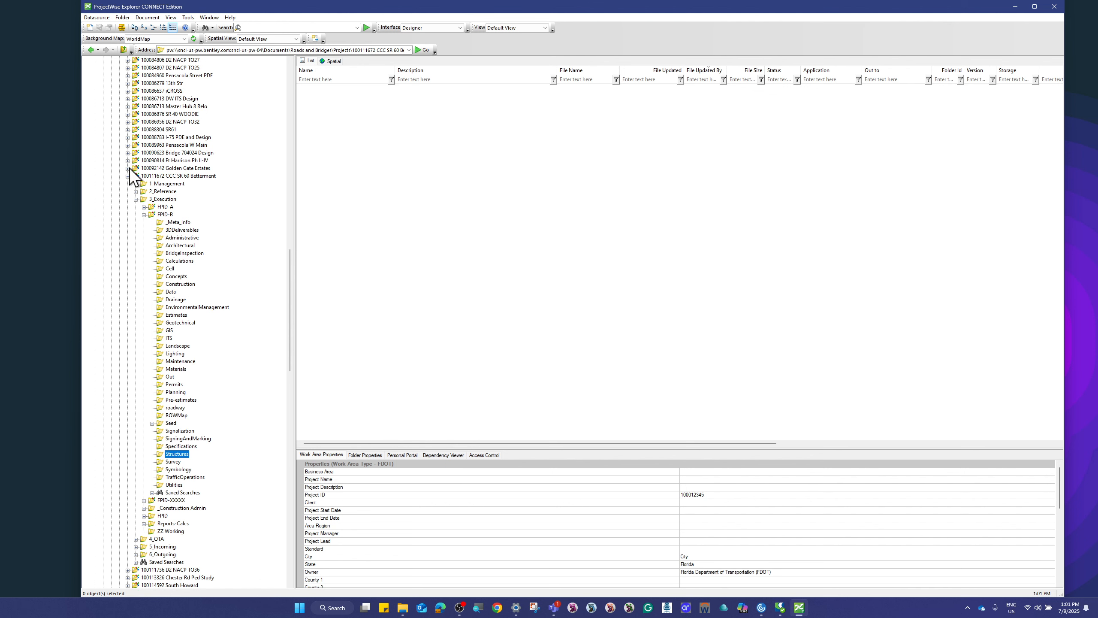
click(127, 168)
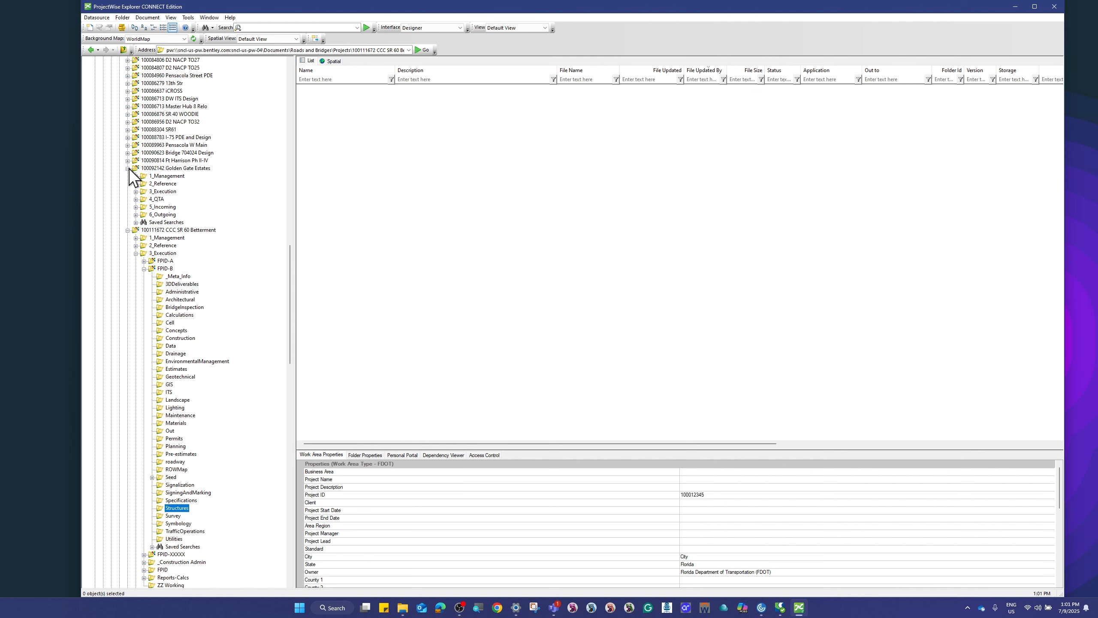
click(138, 192)
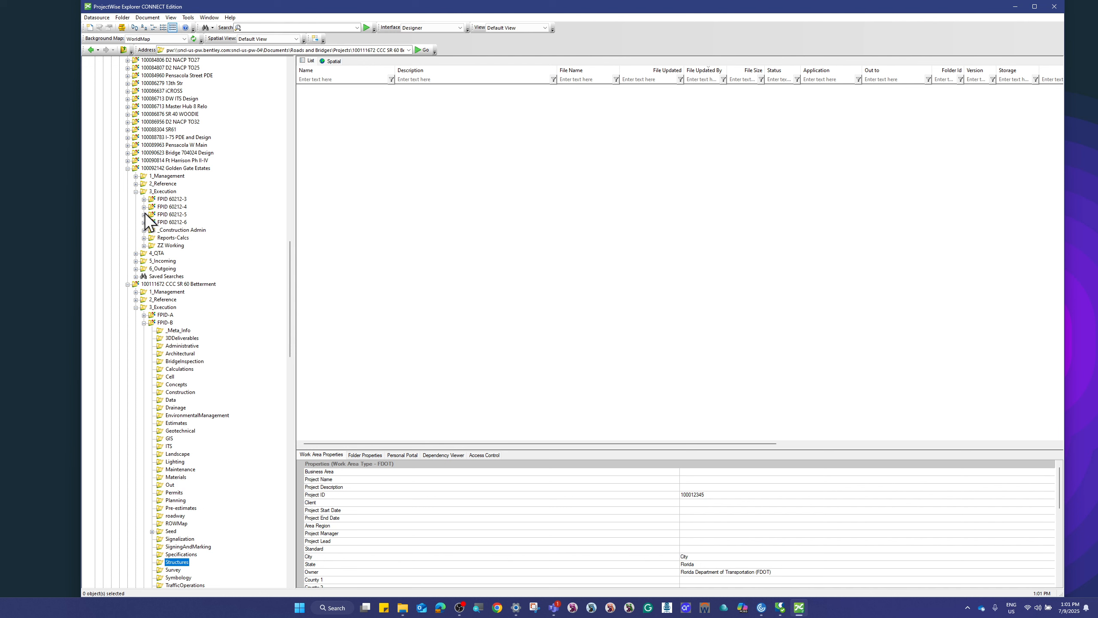
click(145, 215)
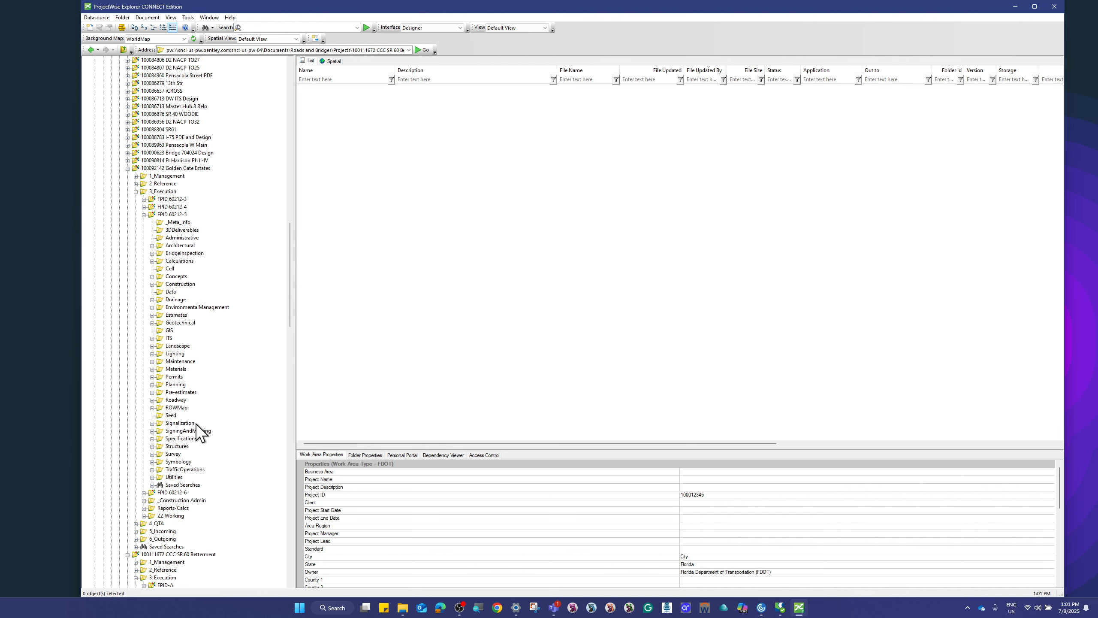
right_click(171, 447)
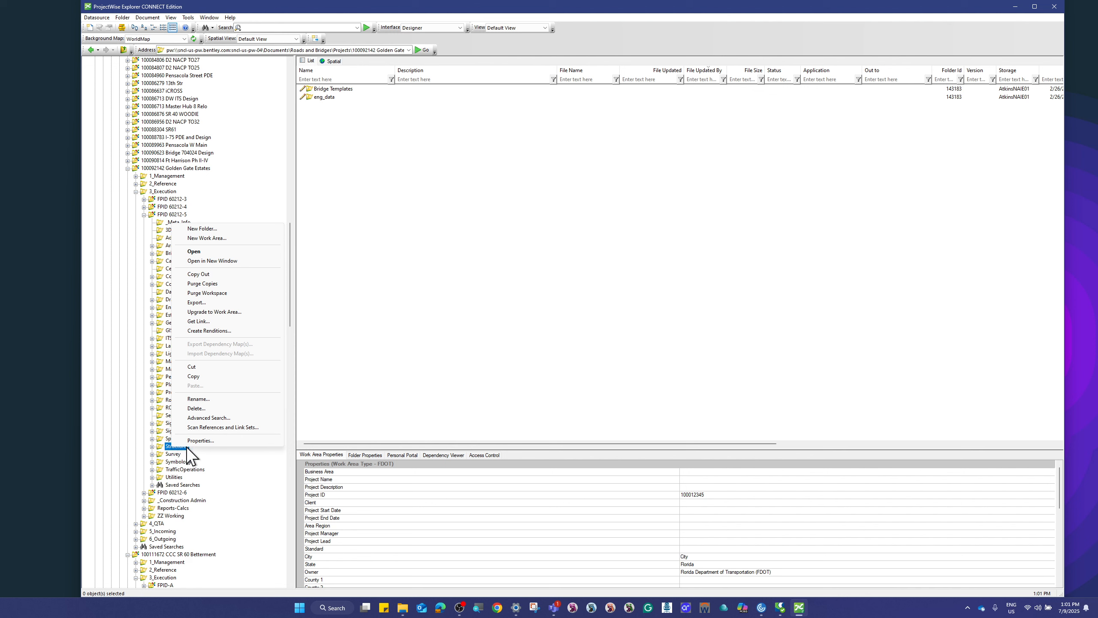
click(210, 441)
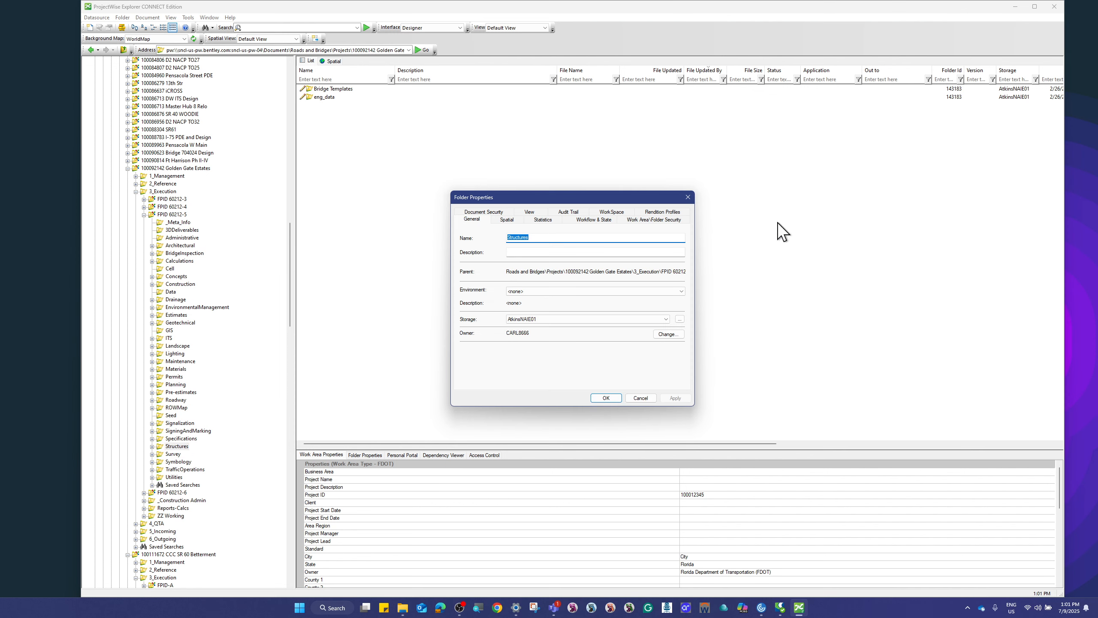
click(616, 214)
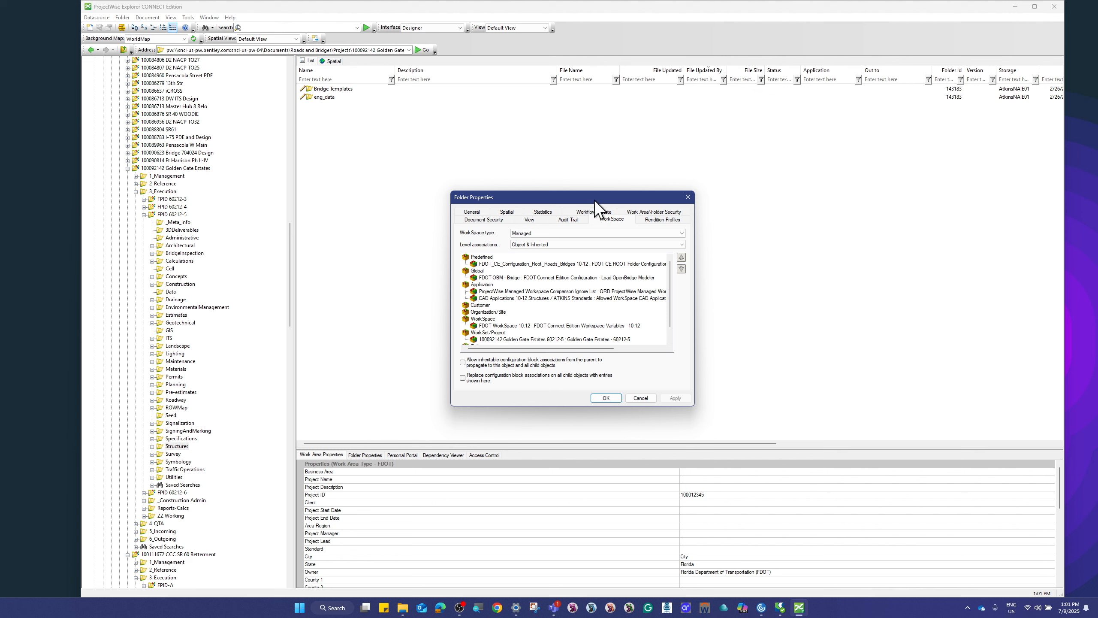
Step: Capture a screenshot of the Golden Gate Estates Structures folder's WorkSpace associations, move the snip aside and close the folder properties
drag(599, 199, 606, 139)
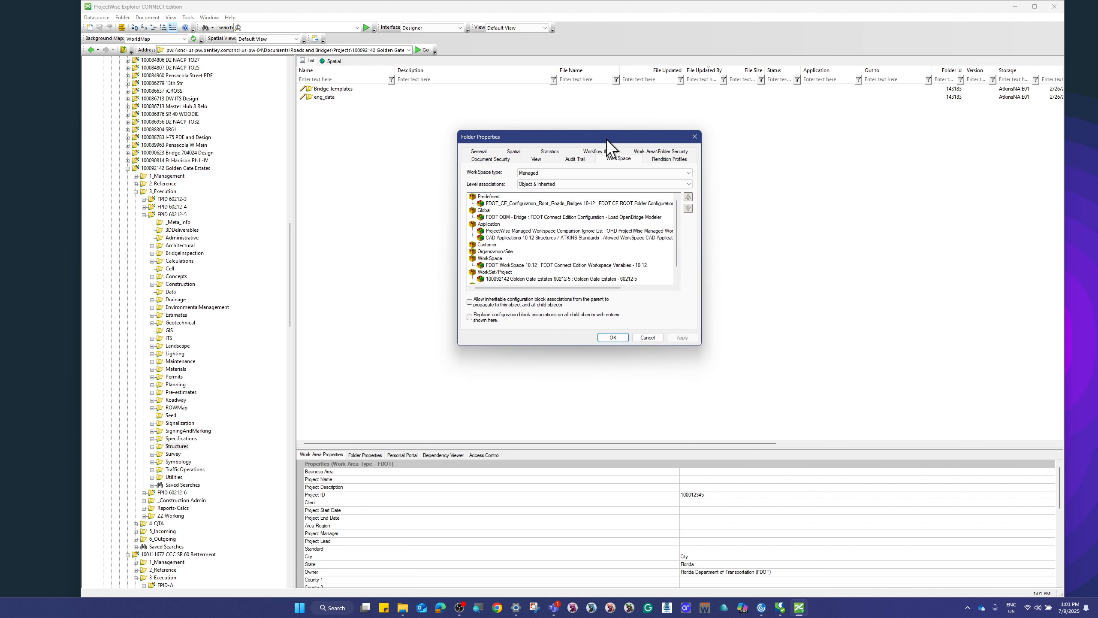
scroll(595, 263, down, 1)
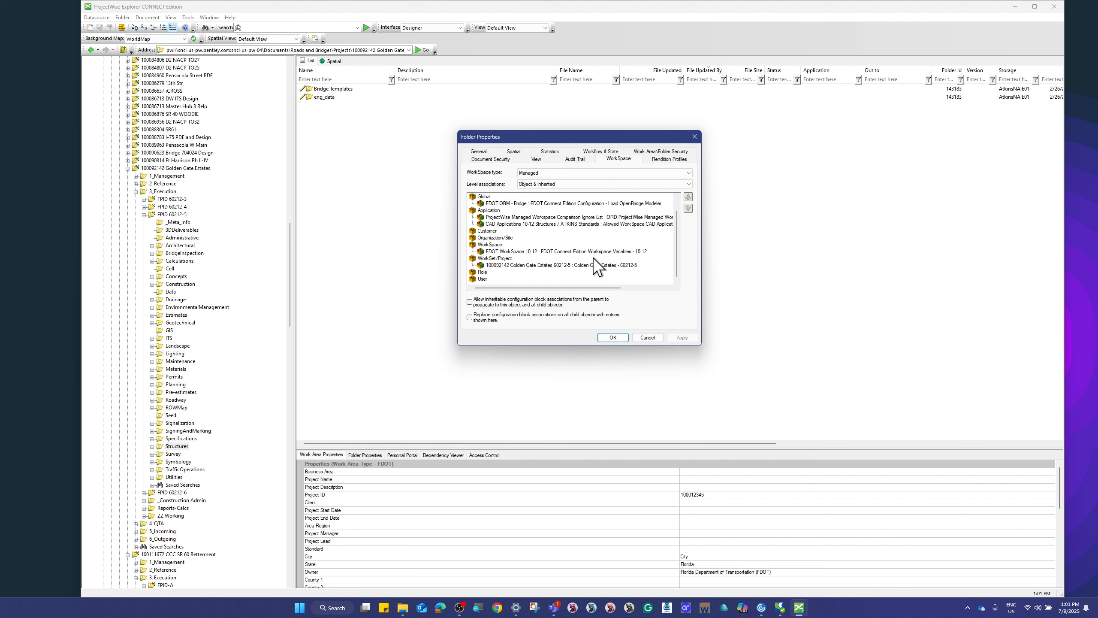
scroll(594, 265, up, 1)
scroll(598, 267, down, 1)
scroll(595, 264, up, 1)
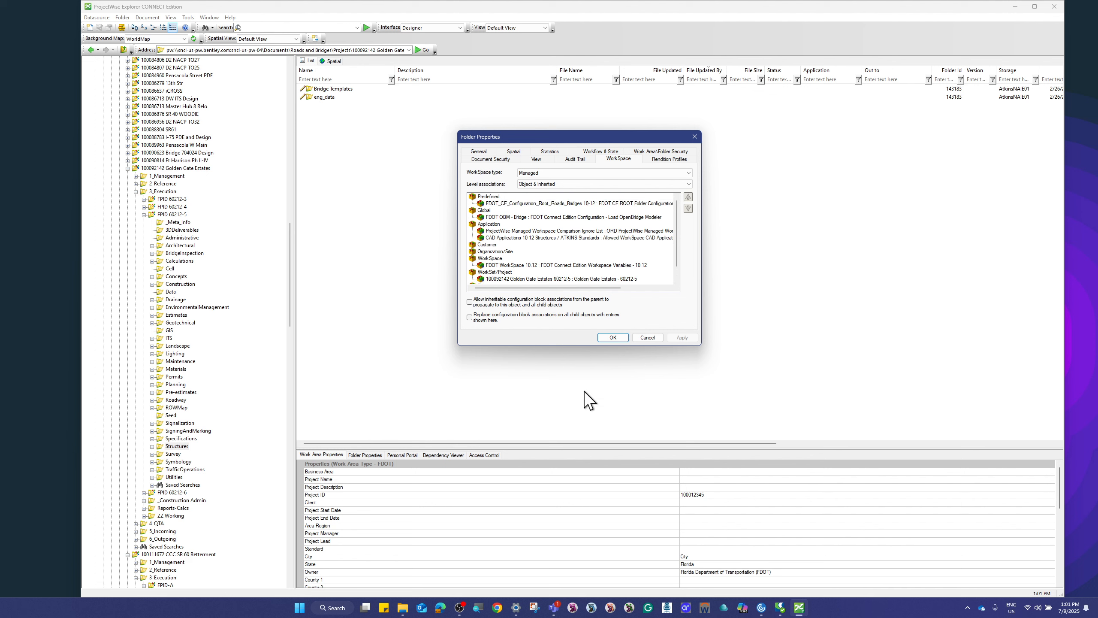
click(534, 606)
click(195, 183)
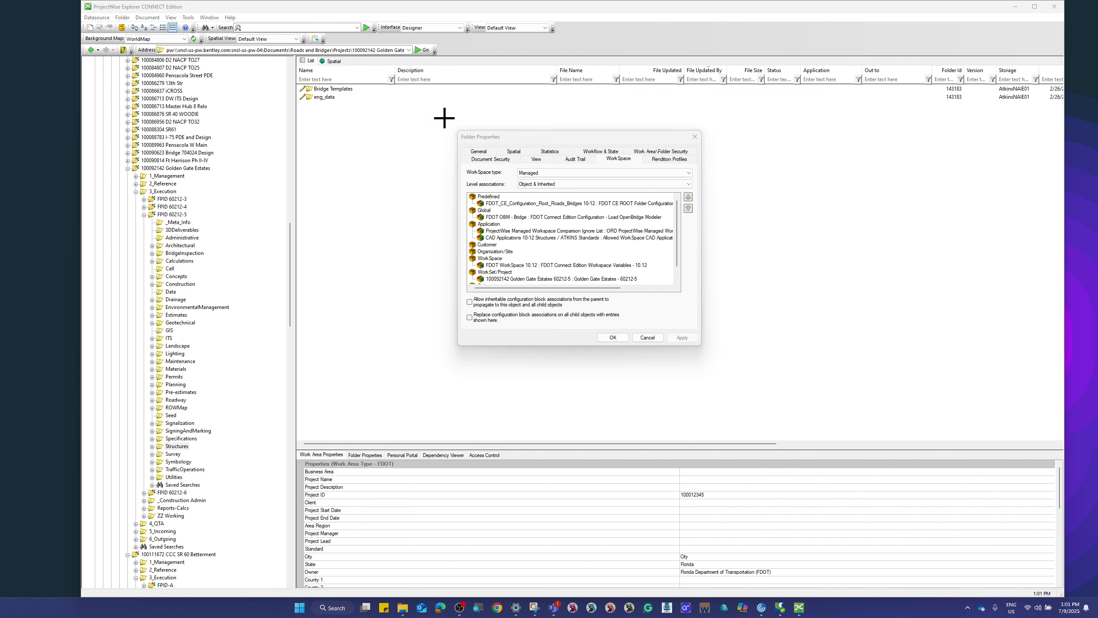
drag(444, 116, 749, 370)
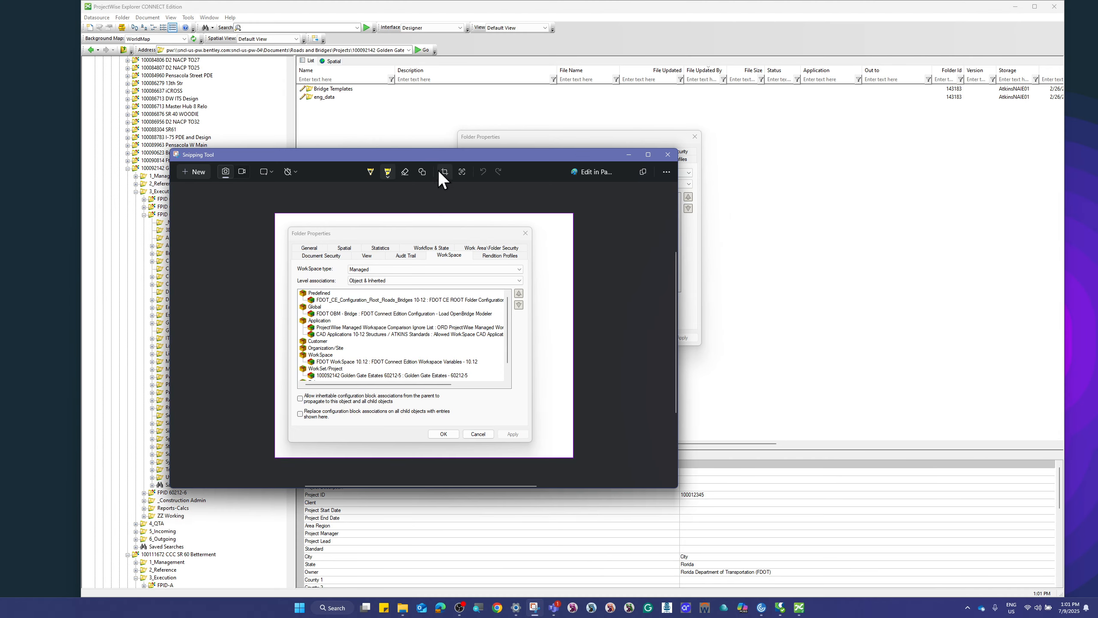
drag(412, 157, 867, 220)
click(695, 136)
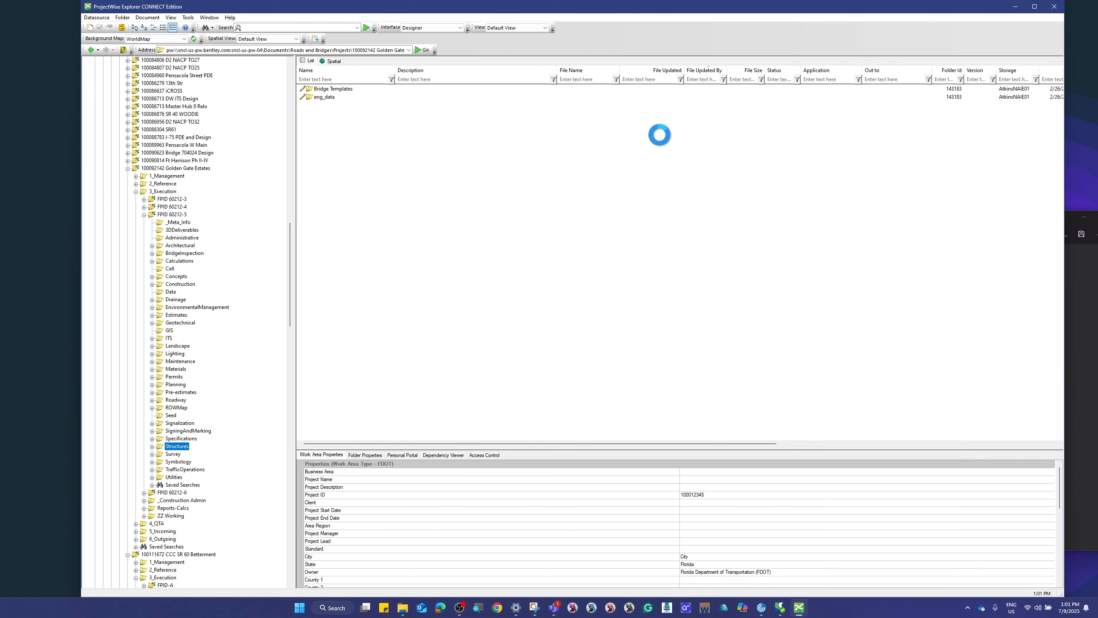
Step: Open the WorkSpace properties of the Structures folder in 100111672 FPID-B and place the reference screenshot beside them
double_click(133, 169)
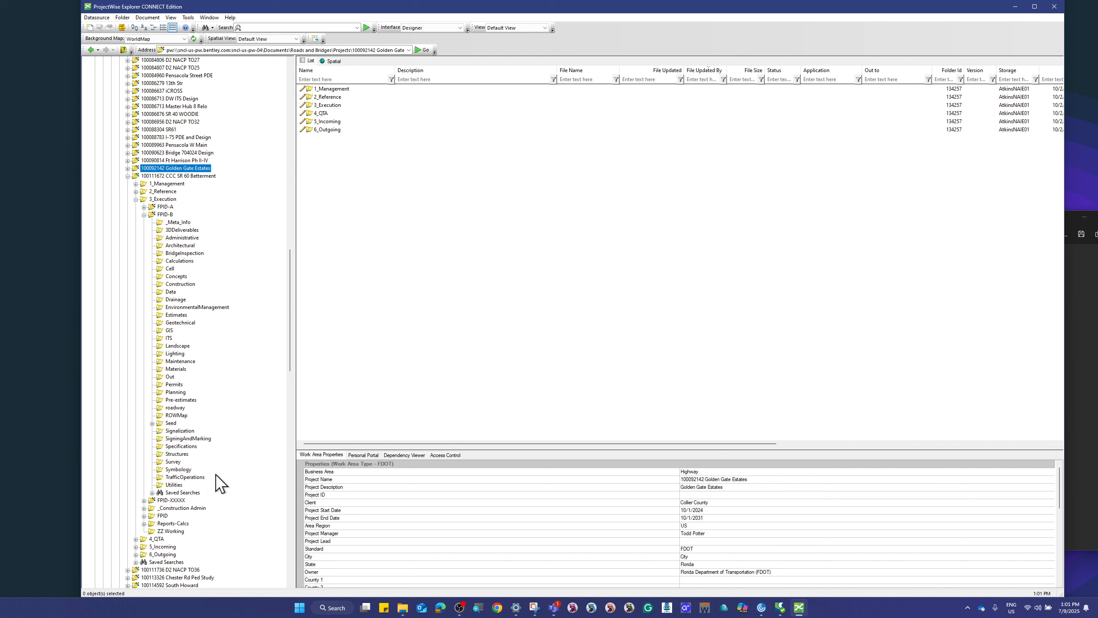
click(177, 454)
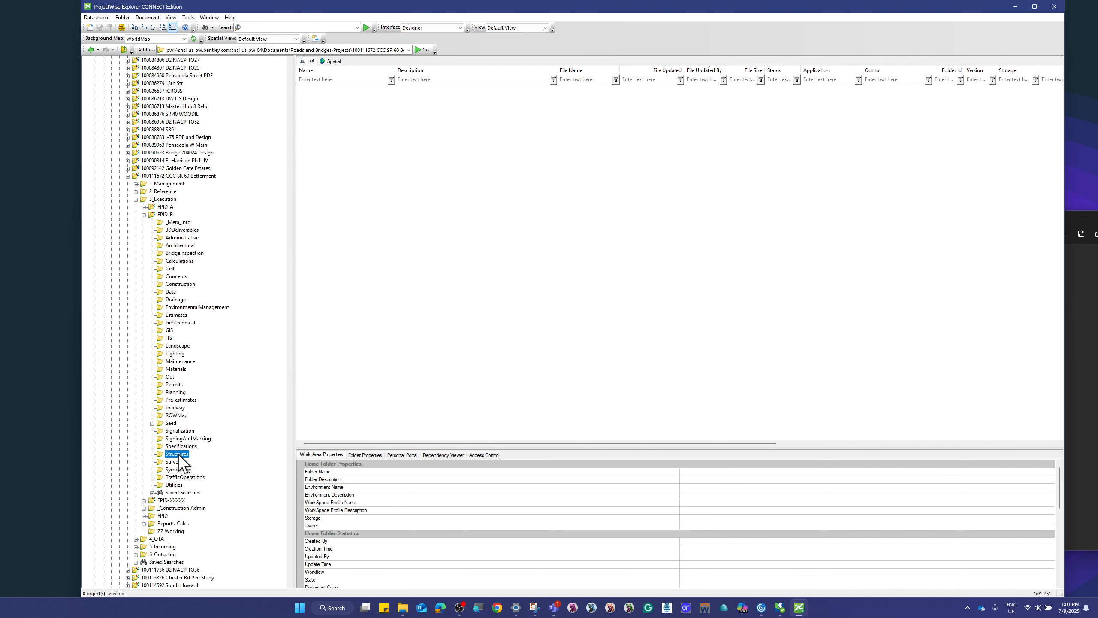
double_click(160, 214)
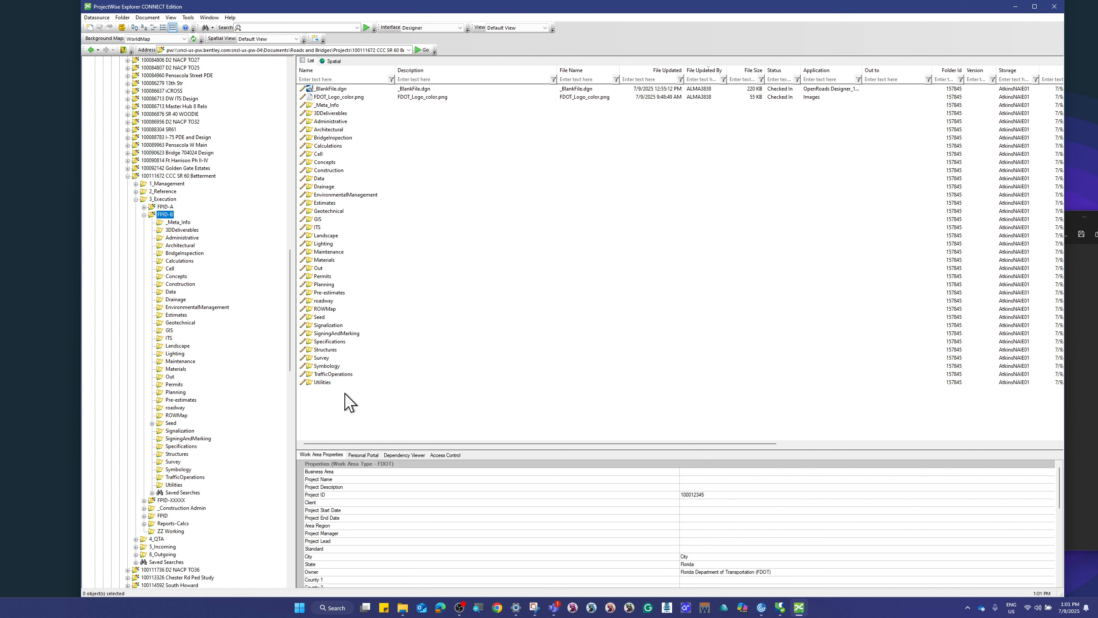
right_click(329, 349)
click(358, 567)
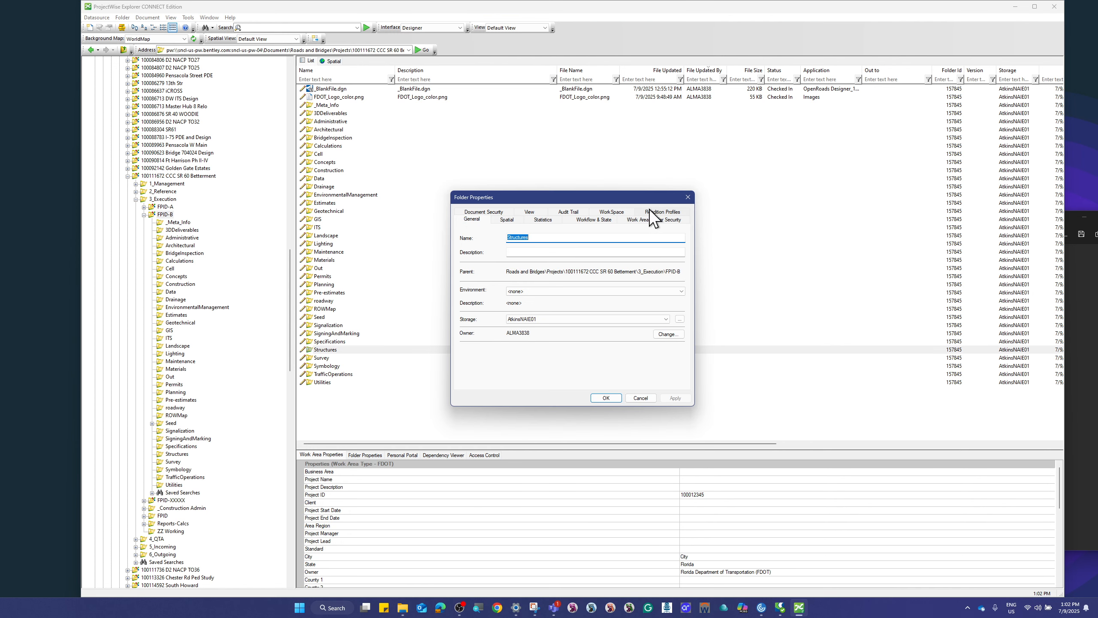
click(613, 212)
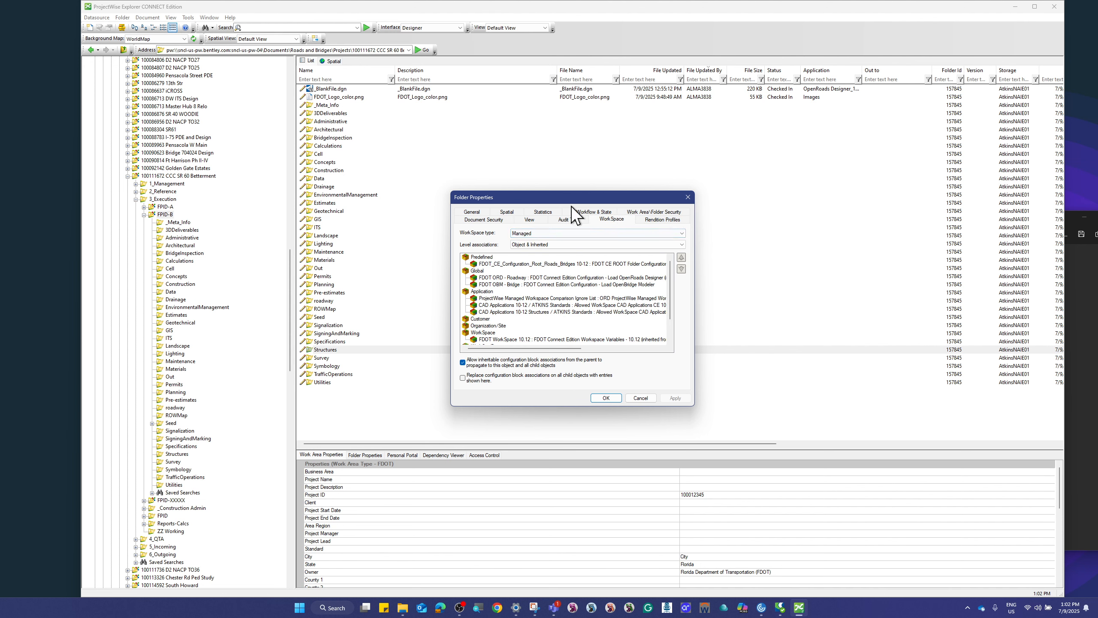
drag(560, 199, 358, 181)
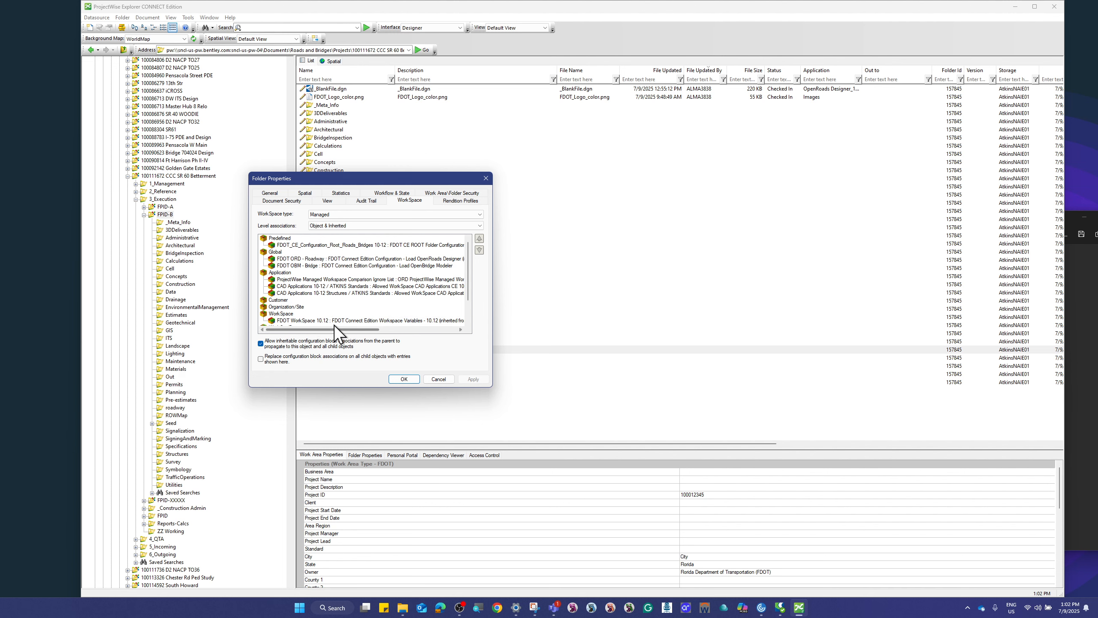
click(535, 611)
drag(773, 218, 688, 112)
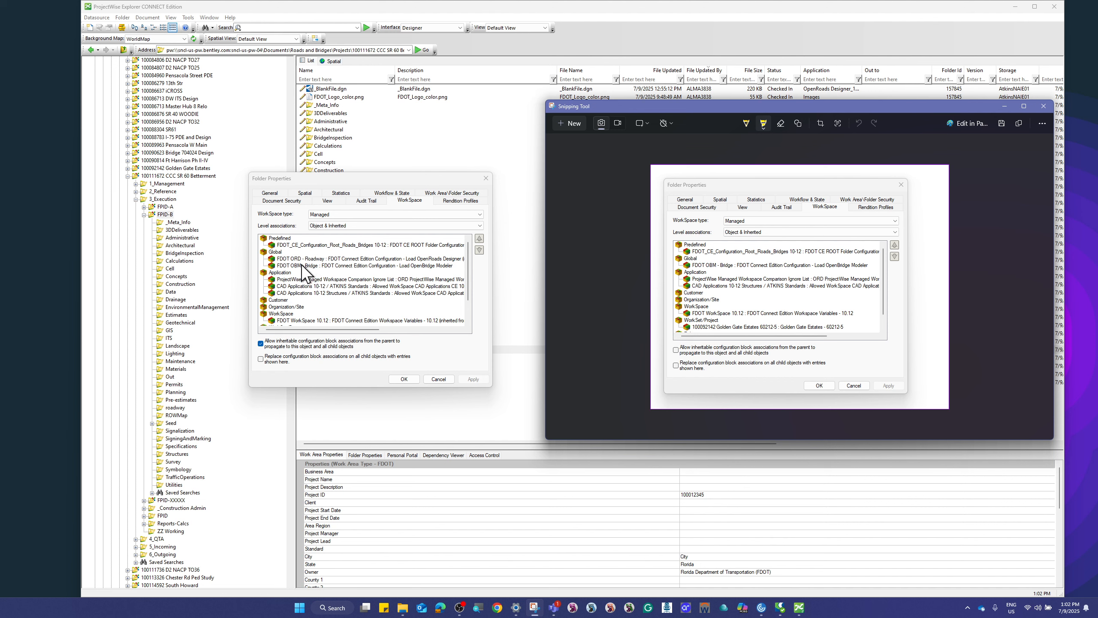
Step: Turn off configuration block inheritance for the Structures folder, copying the parent's associations, and remove the FDOT ORD - Roadway association
click(261, 344)
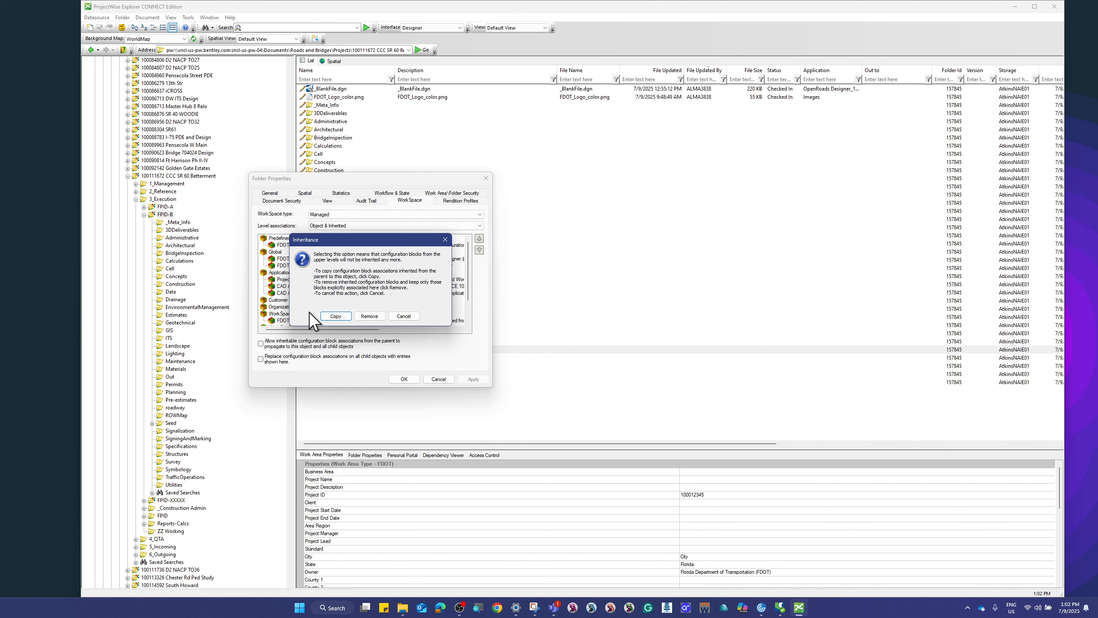
click(326, 316)
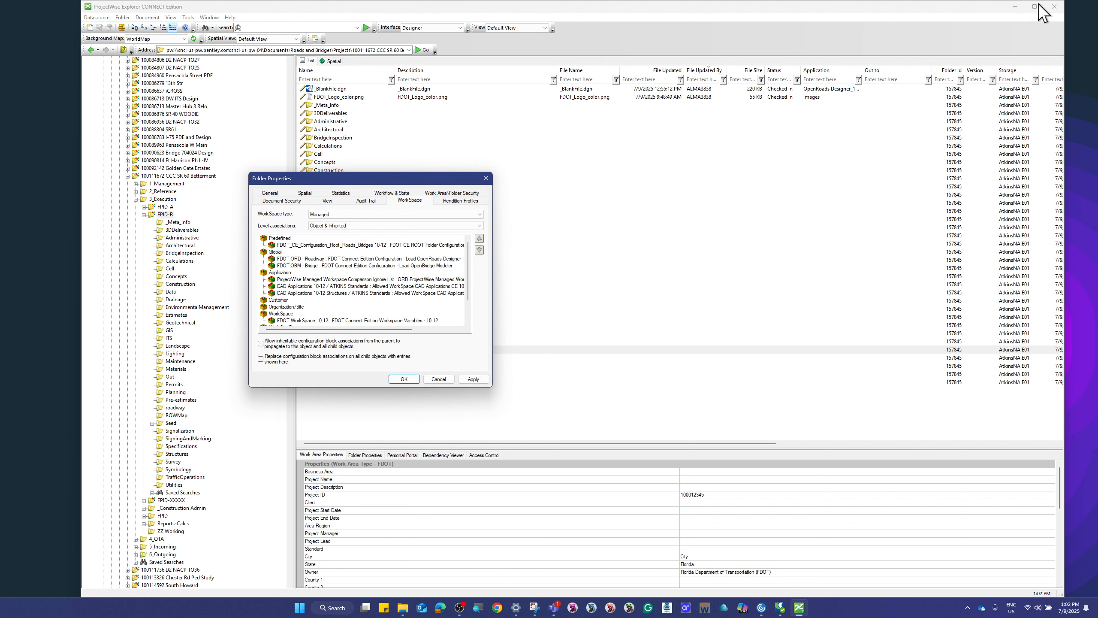
click(536, 607)
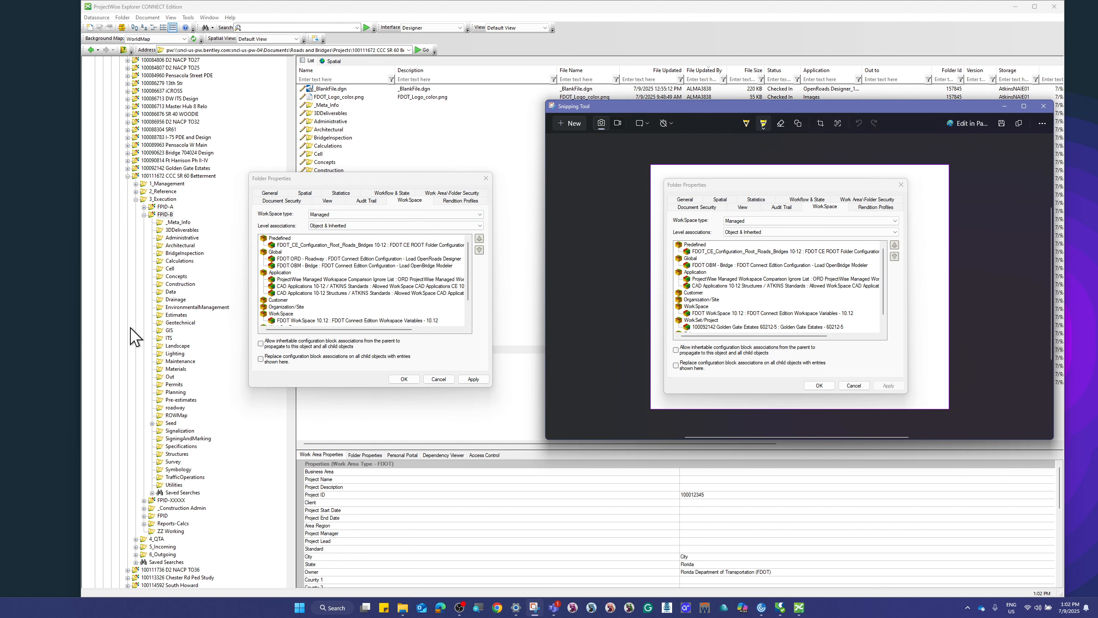
click(396, 244)
click(396, 244)
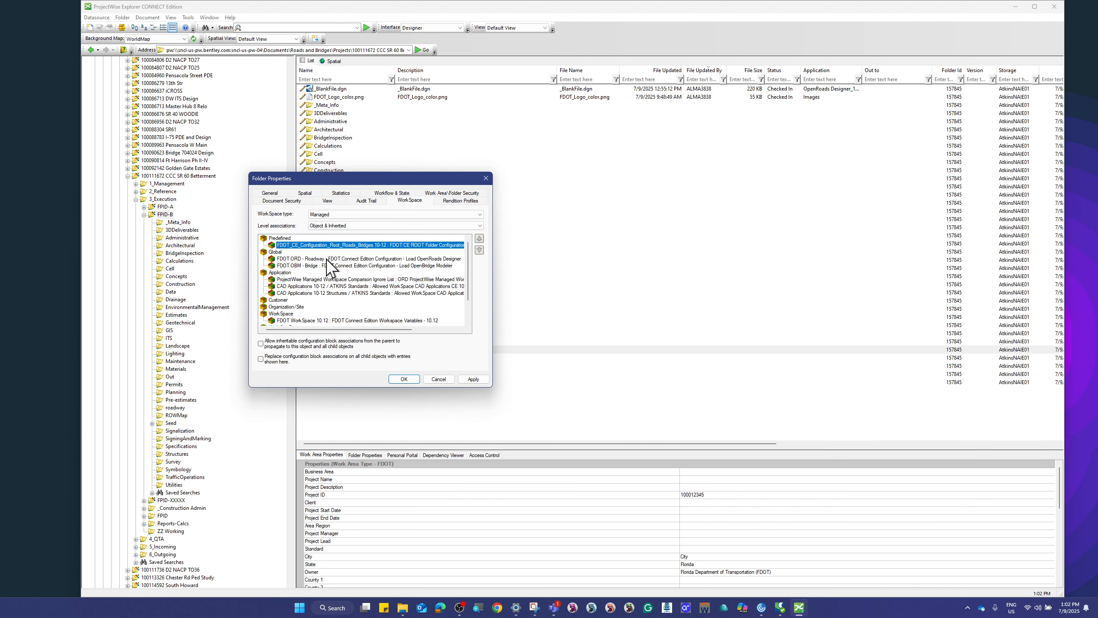
click(327, 259)
right_click(322, 258)
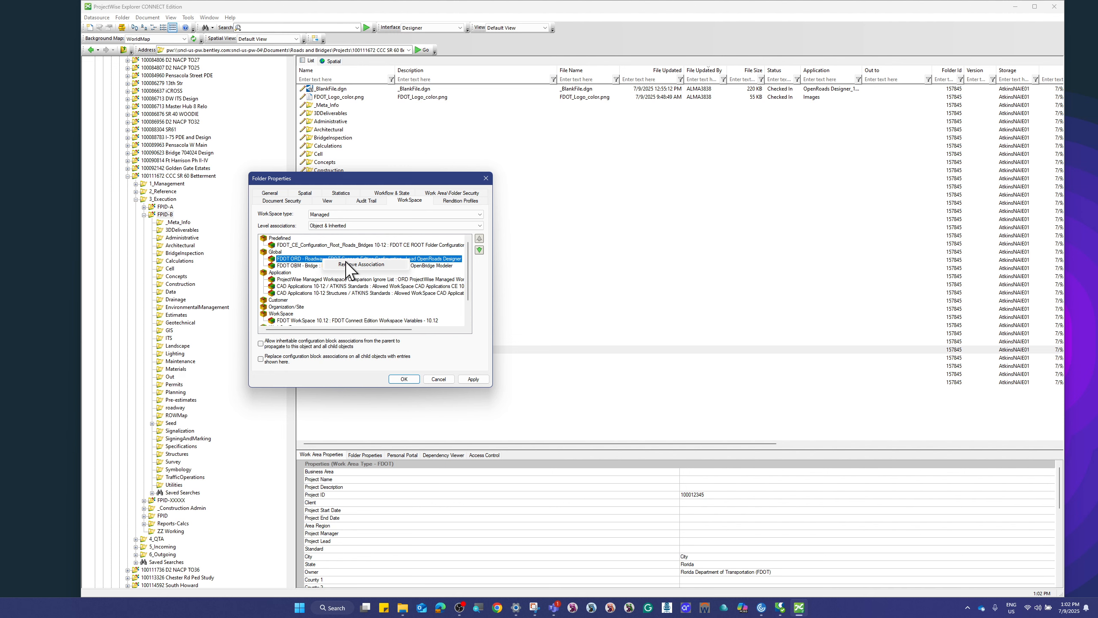
click(347, 264)
click(582, 335)
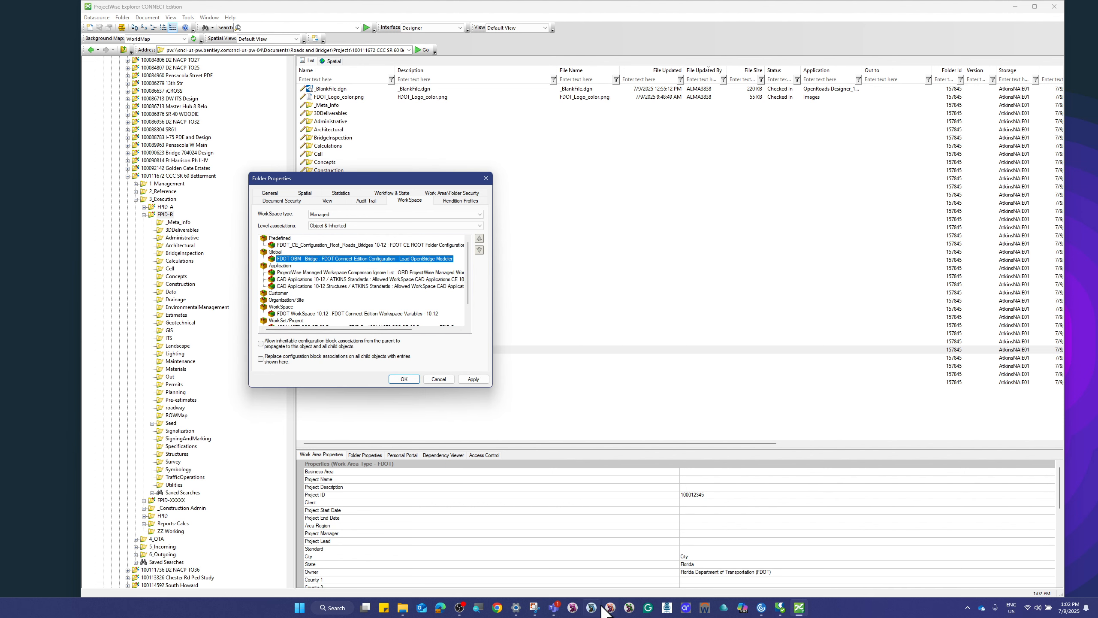
Step: Compare the application associations with the reference screenshot and remove the CAD Applications 10-12 / ATKINS Standards association
click(536, 608)
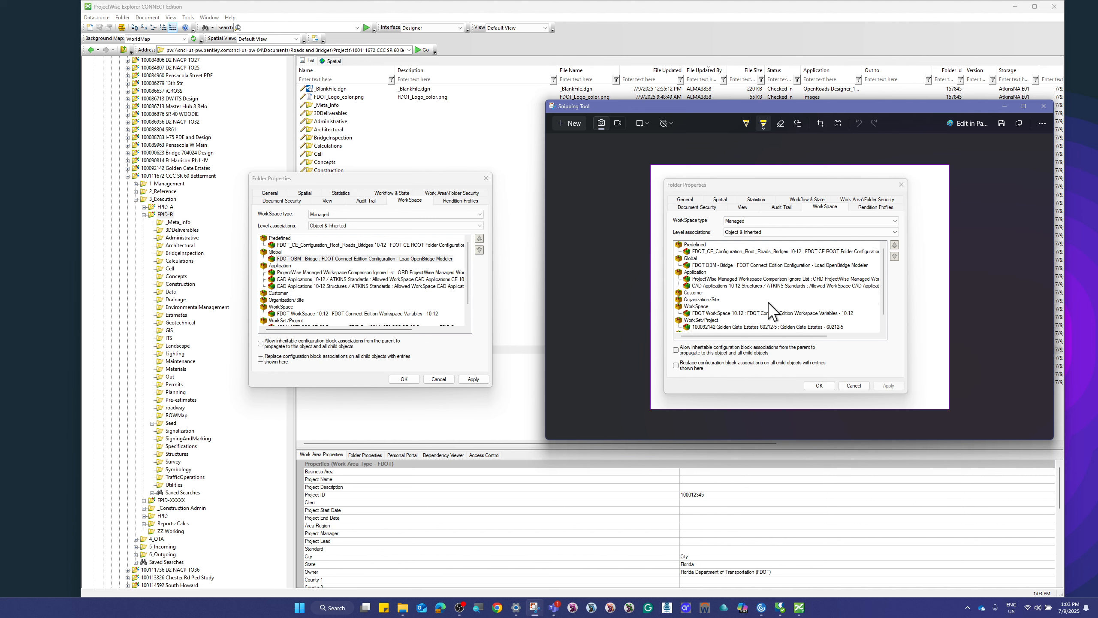
click(336, 287)
click(335, 287)
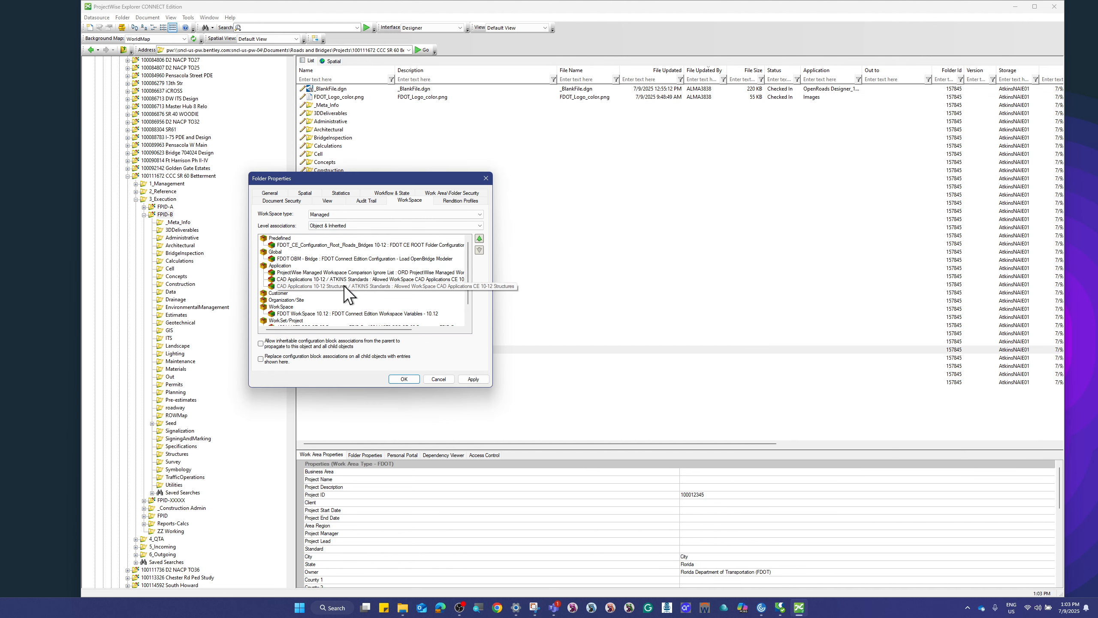
click(372, 279)
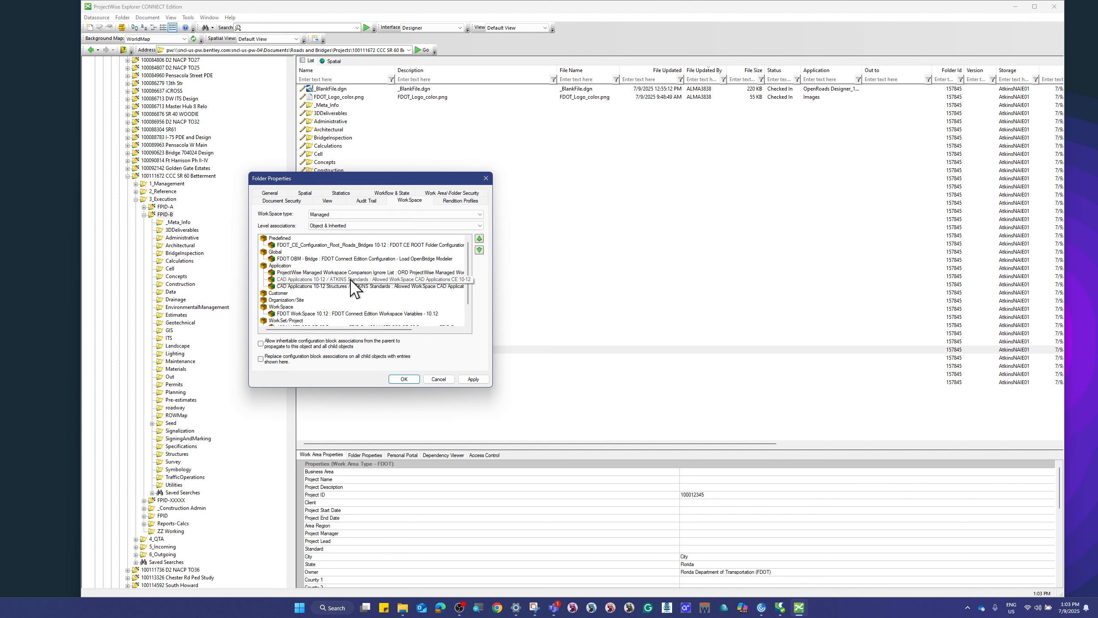
click(535, 607)
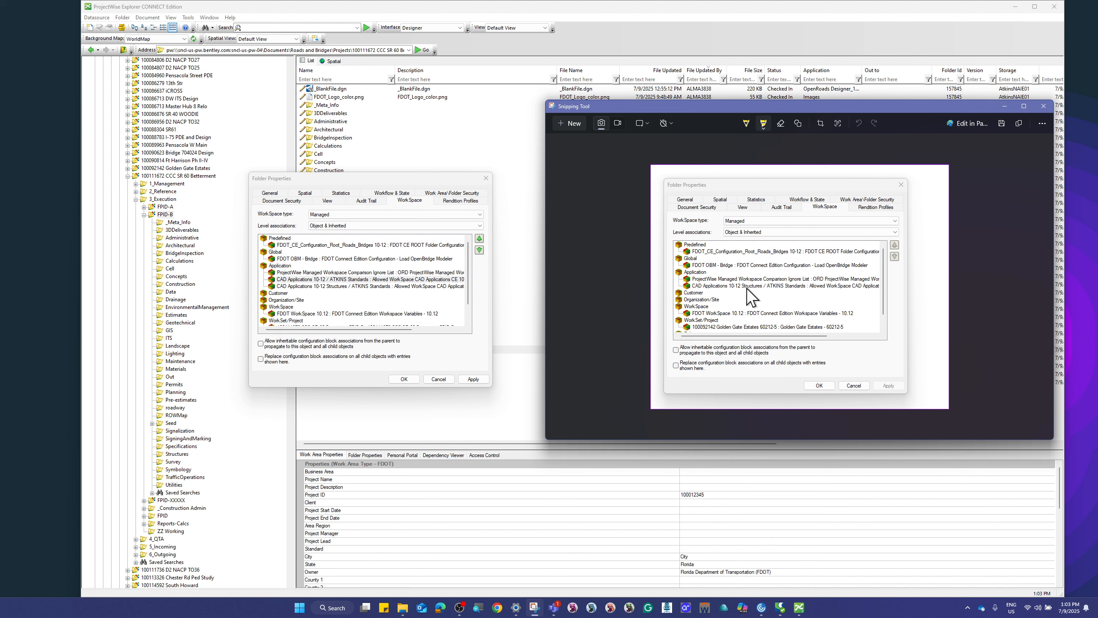
right_click(369, 281)
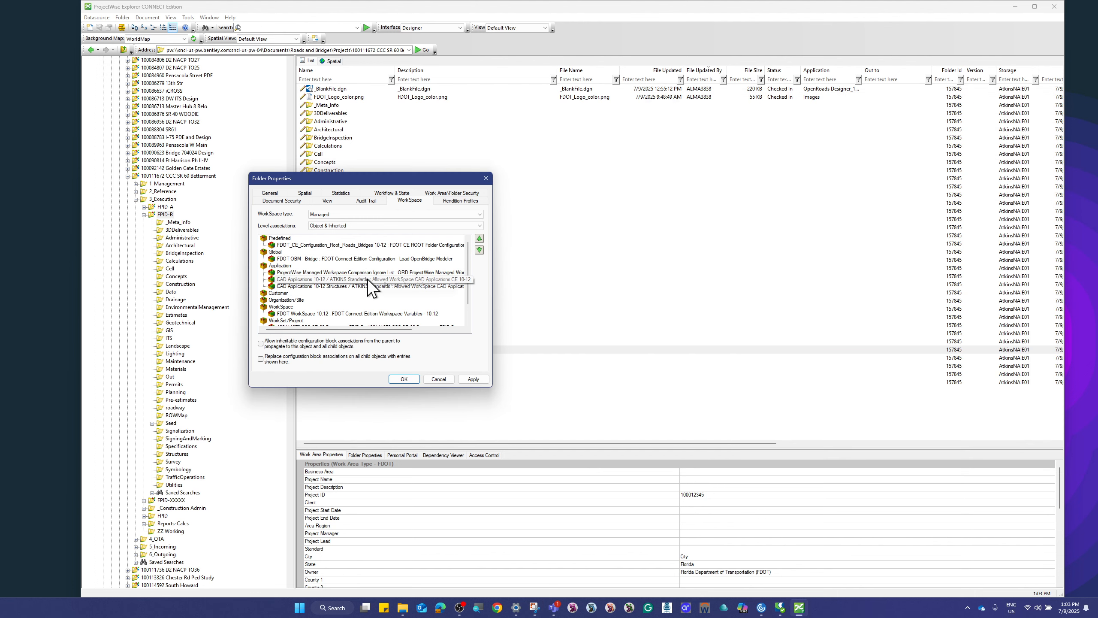
click(397, 285)
click(582, 339)
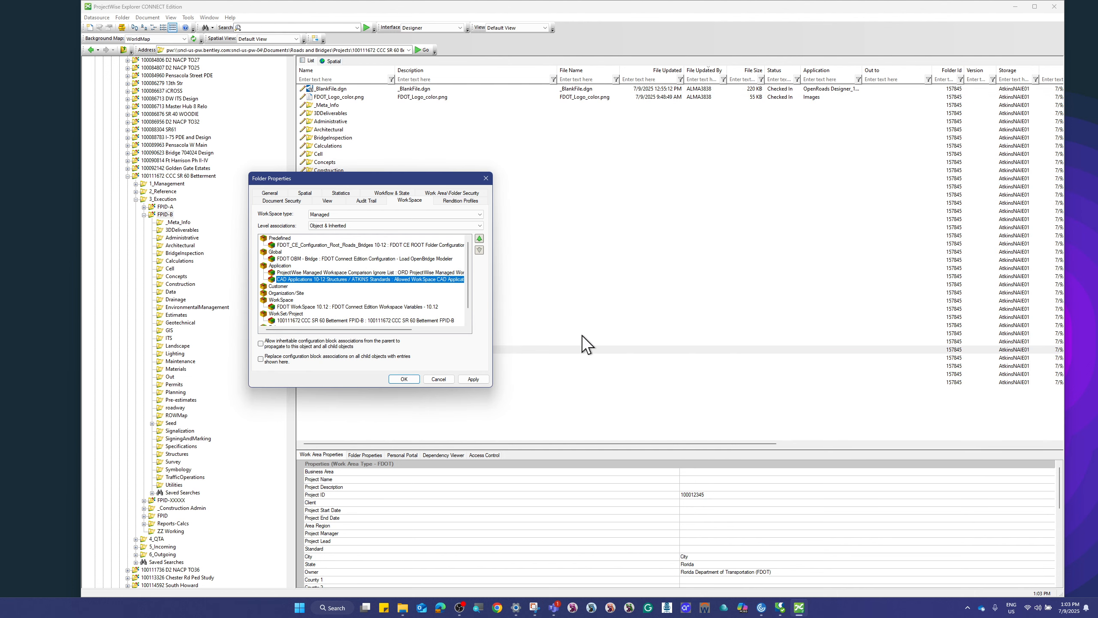
Step: Check the remaining associations against the reference screenshot, save the Structures folder properties and return to the FPID-B work area
click(535, 608)
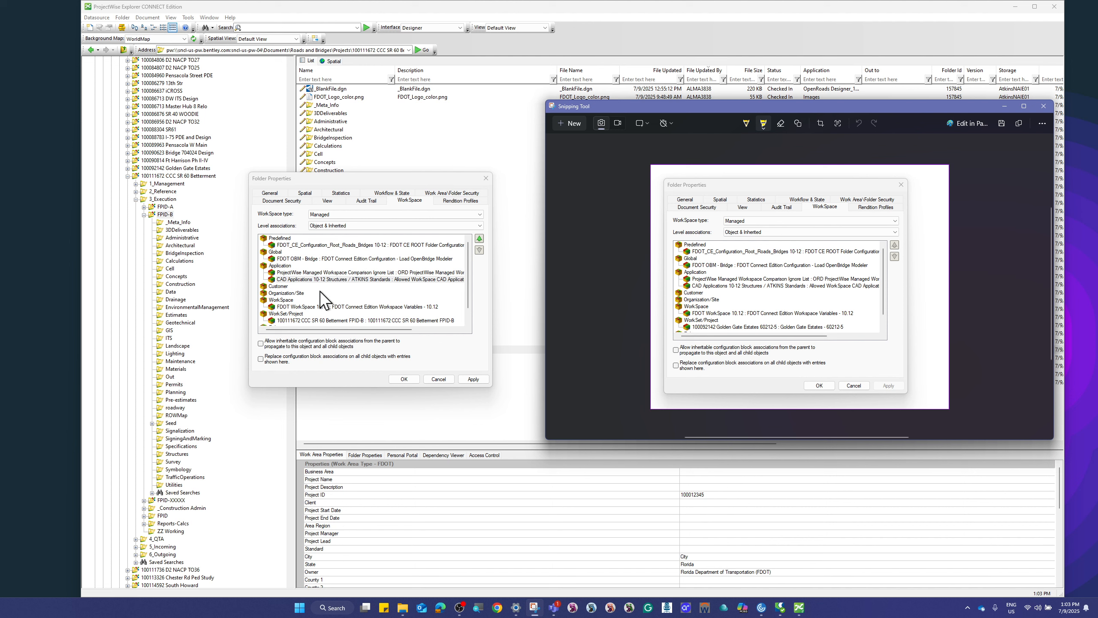
scroll(331, 284, down, 1)
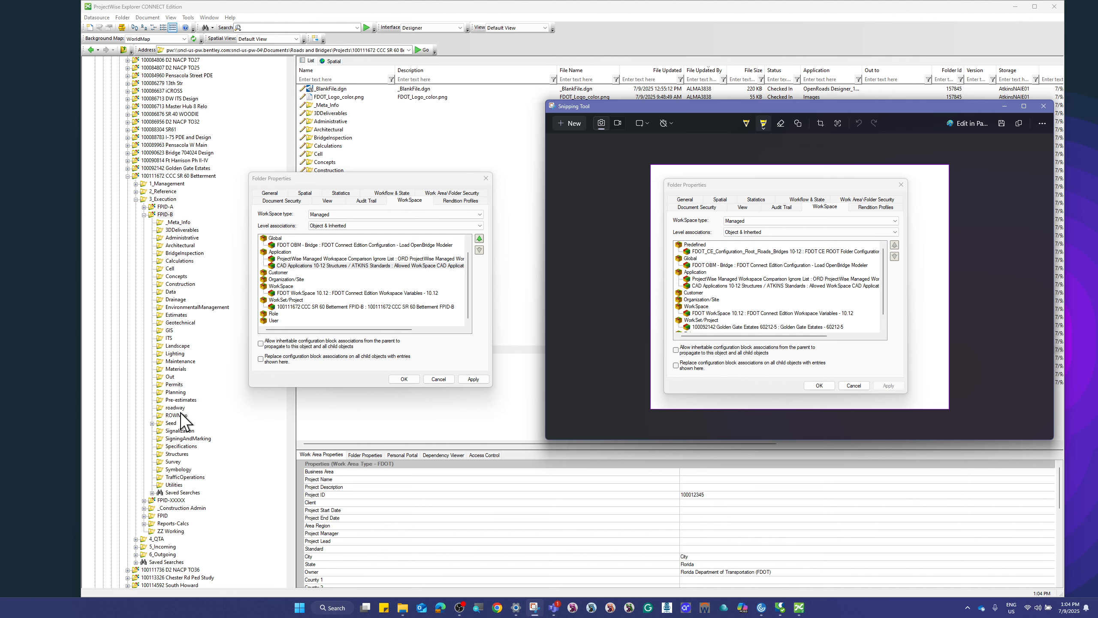
click(467, 379)
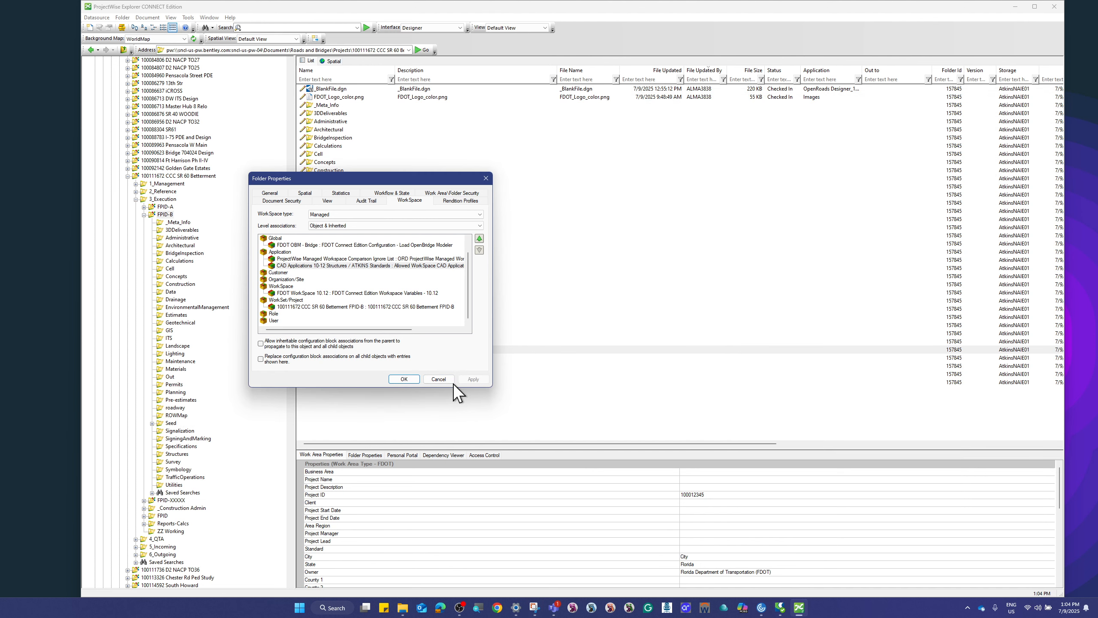
click(408, 379)
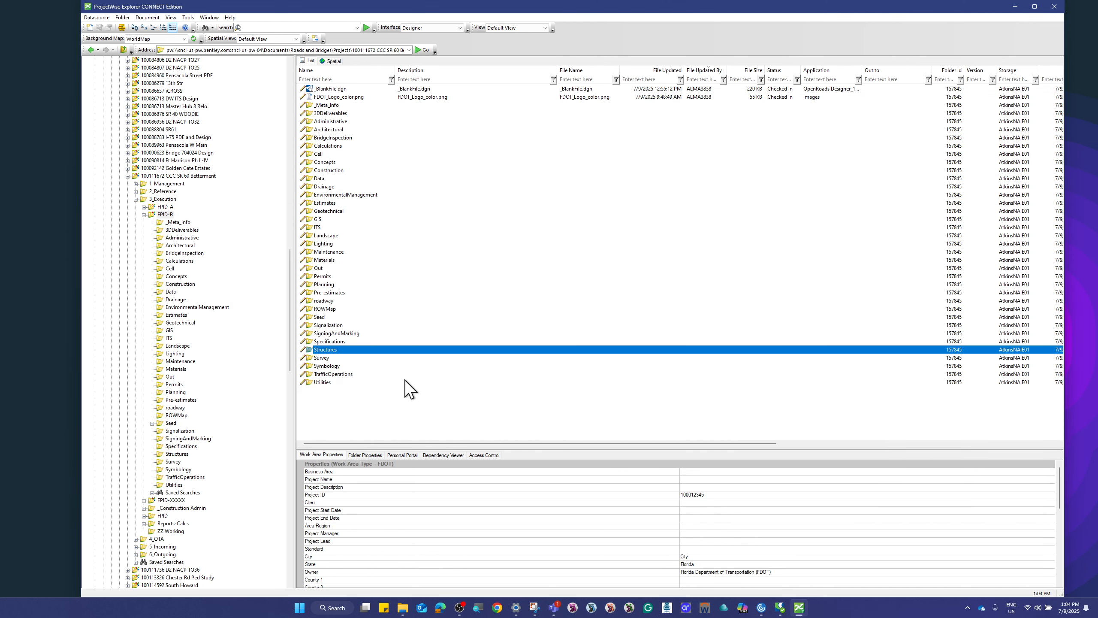
double_click(166, 215)
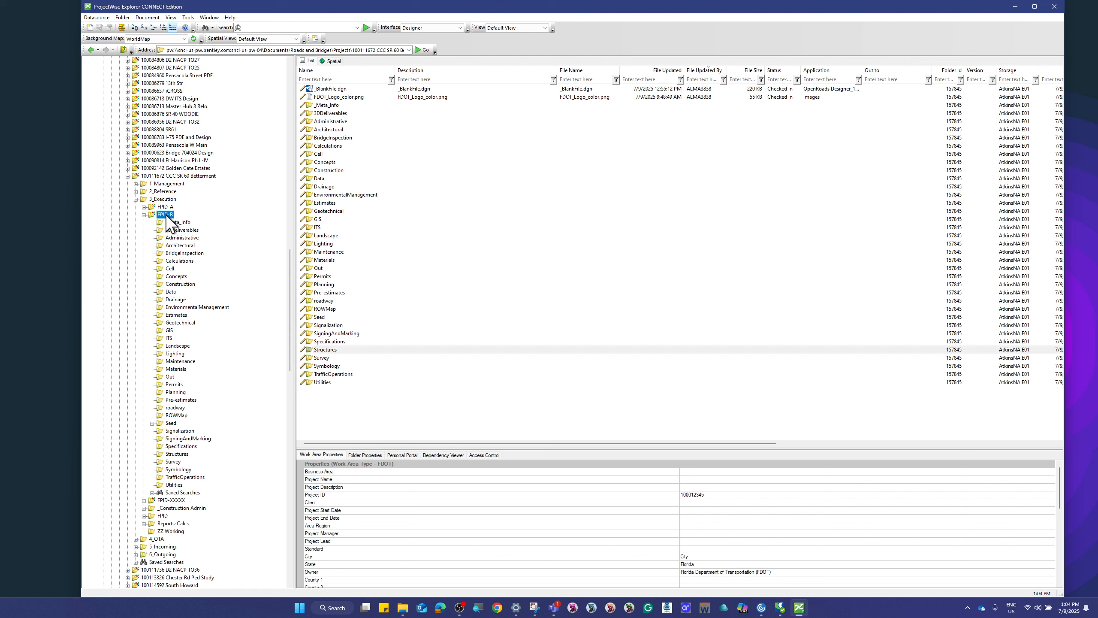